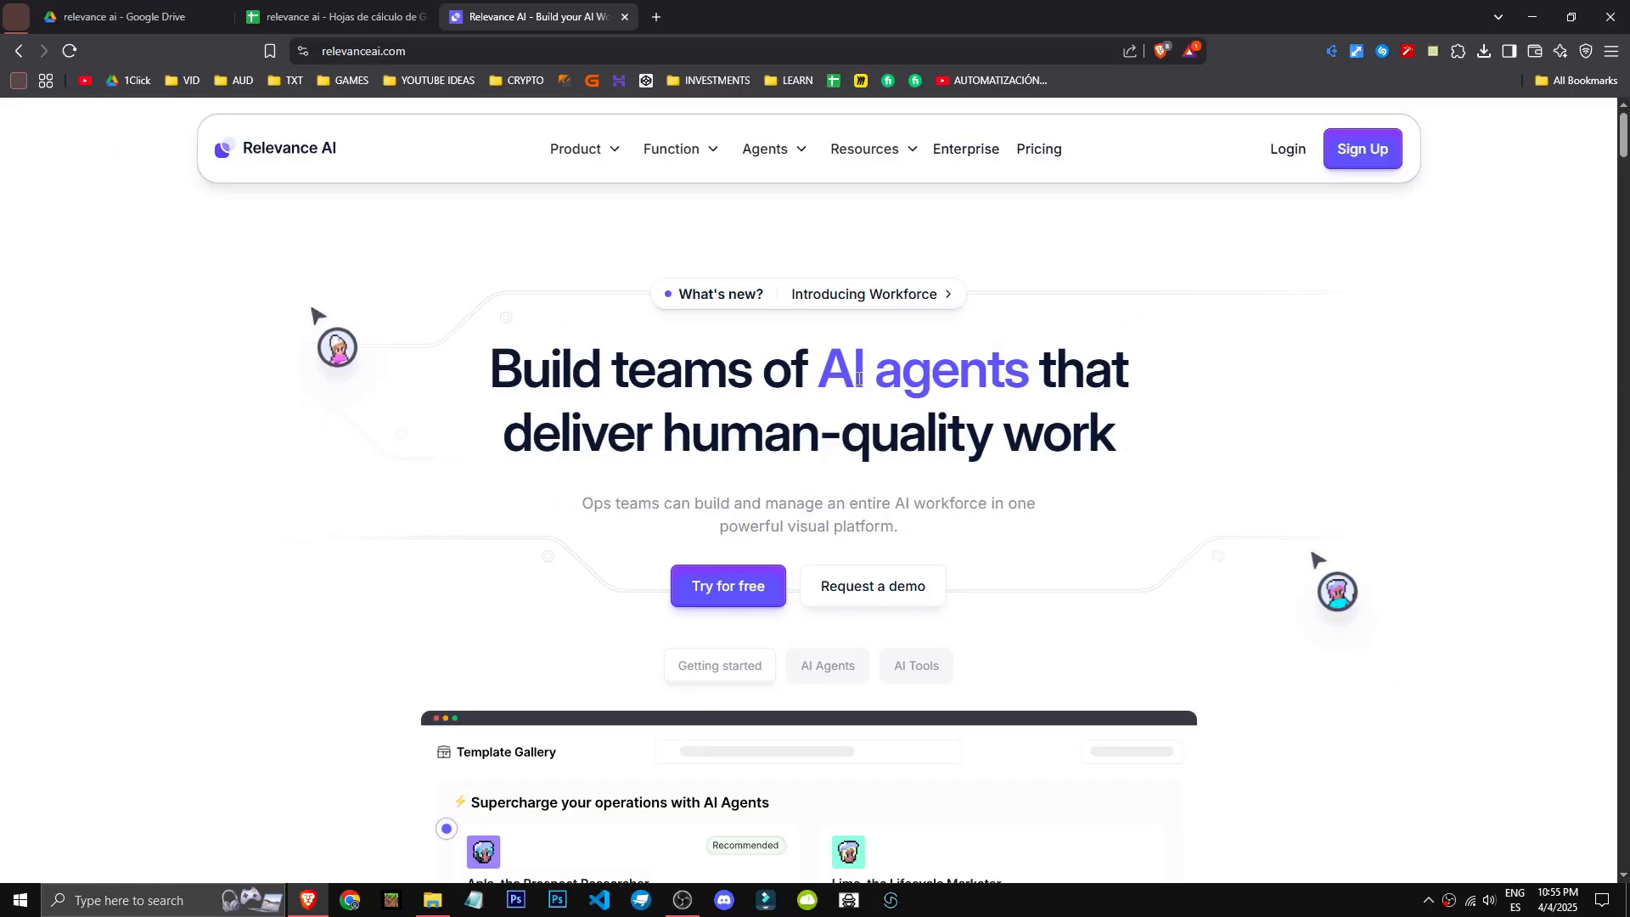
# - Examine the Relevance AI homepage's introduction, free plan note, target audience statement and customer story
pyautogui.scroll(-4, 1441, 531)
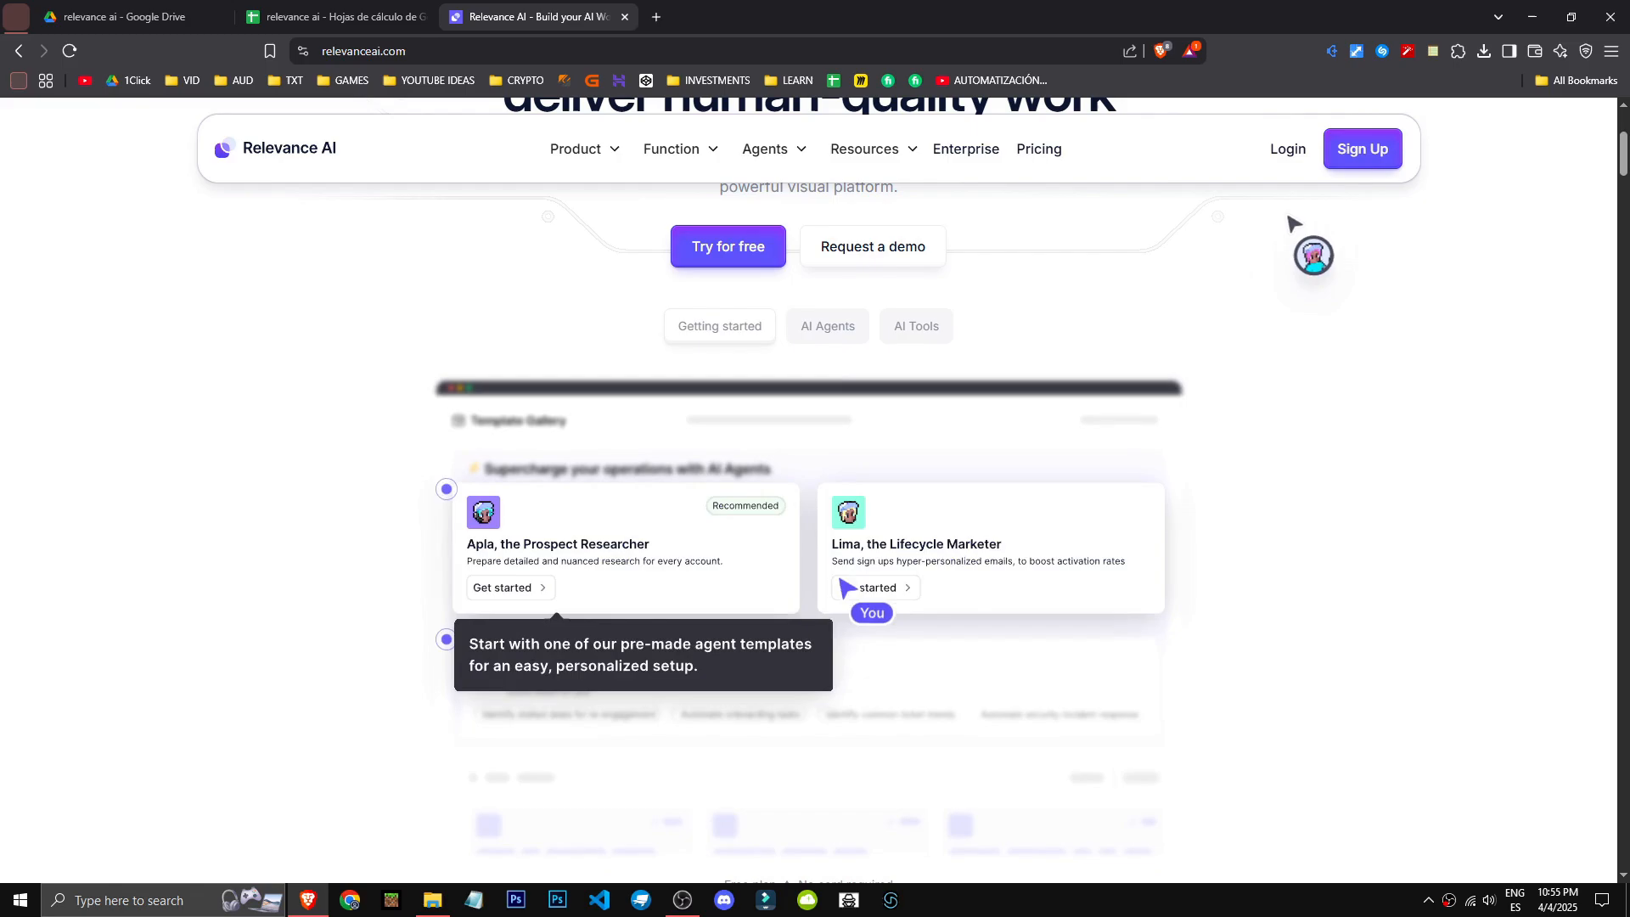
pyautogui.scroll(-5, 1368, 656)
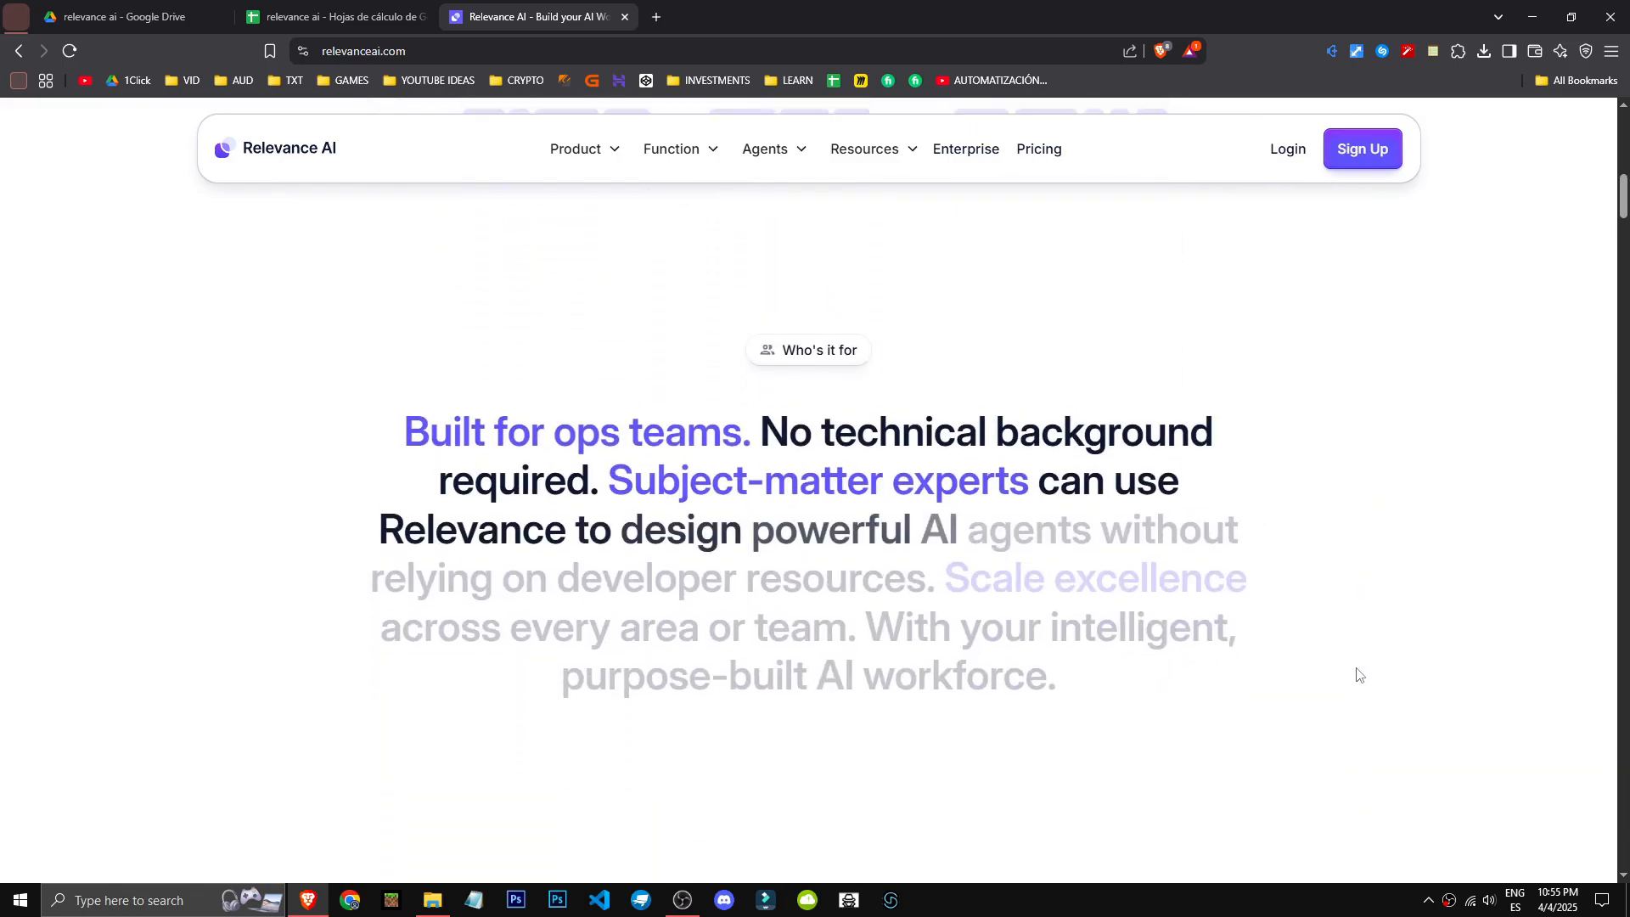
pyautogui.moveTo(722, 460); pyautogui.dragTo(891, 462)
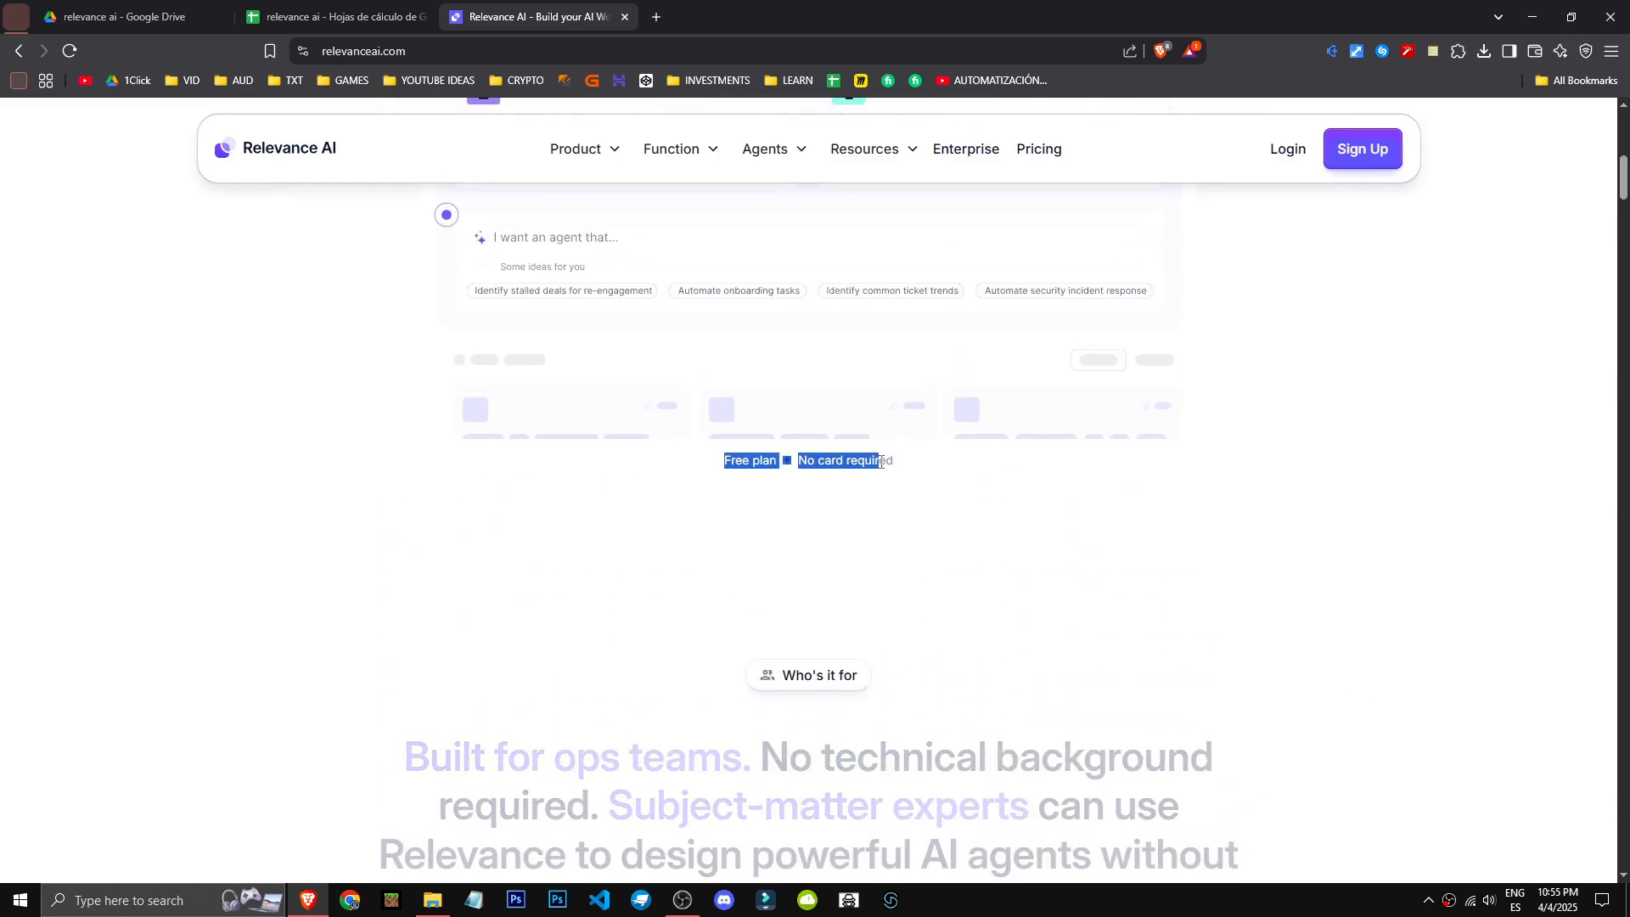
pyautogui.click(902, 468)
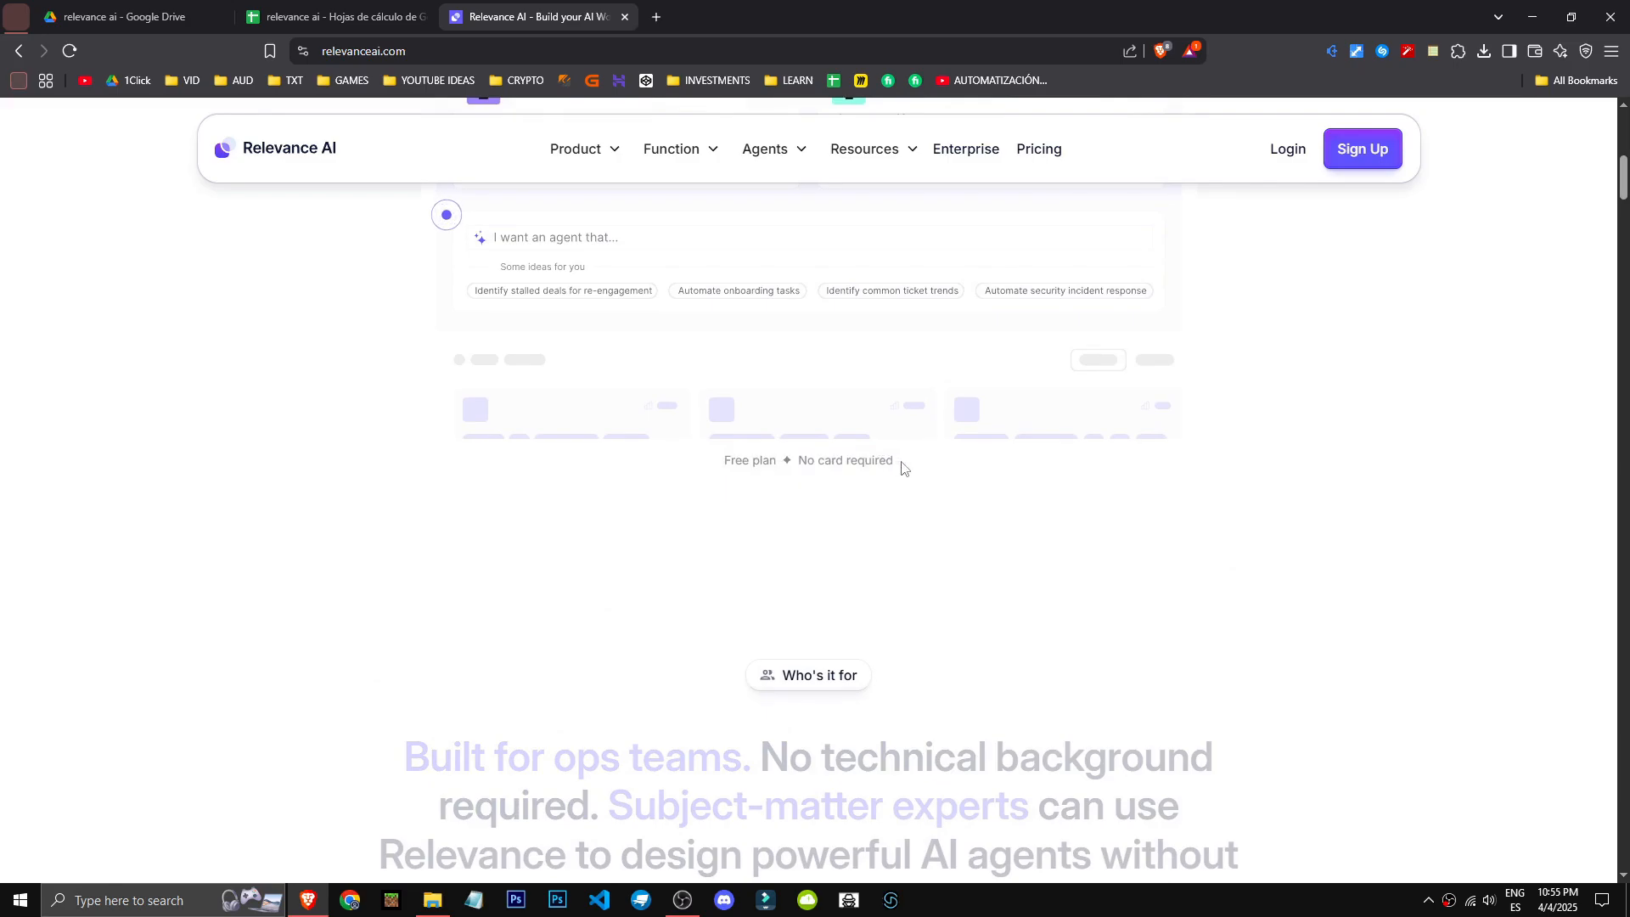
pyautogui.scroll(-4, 902, 469)
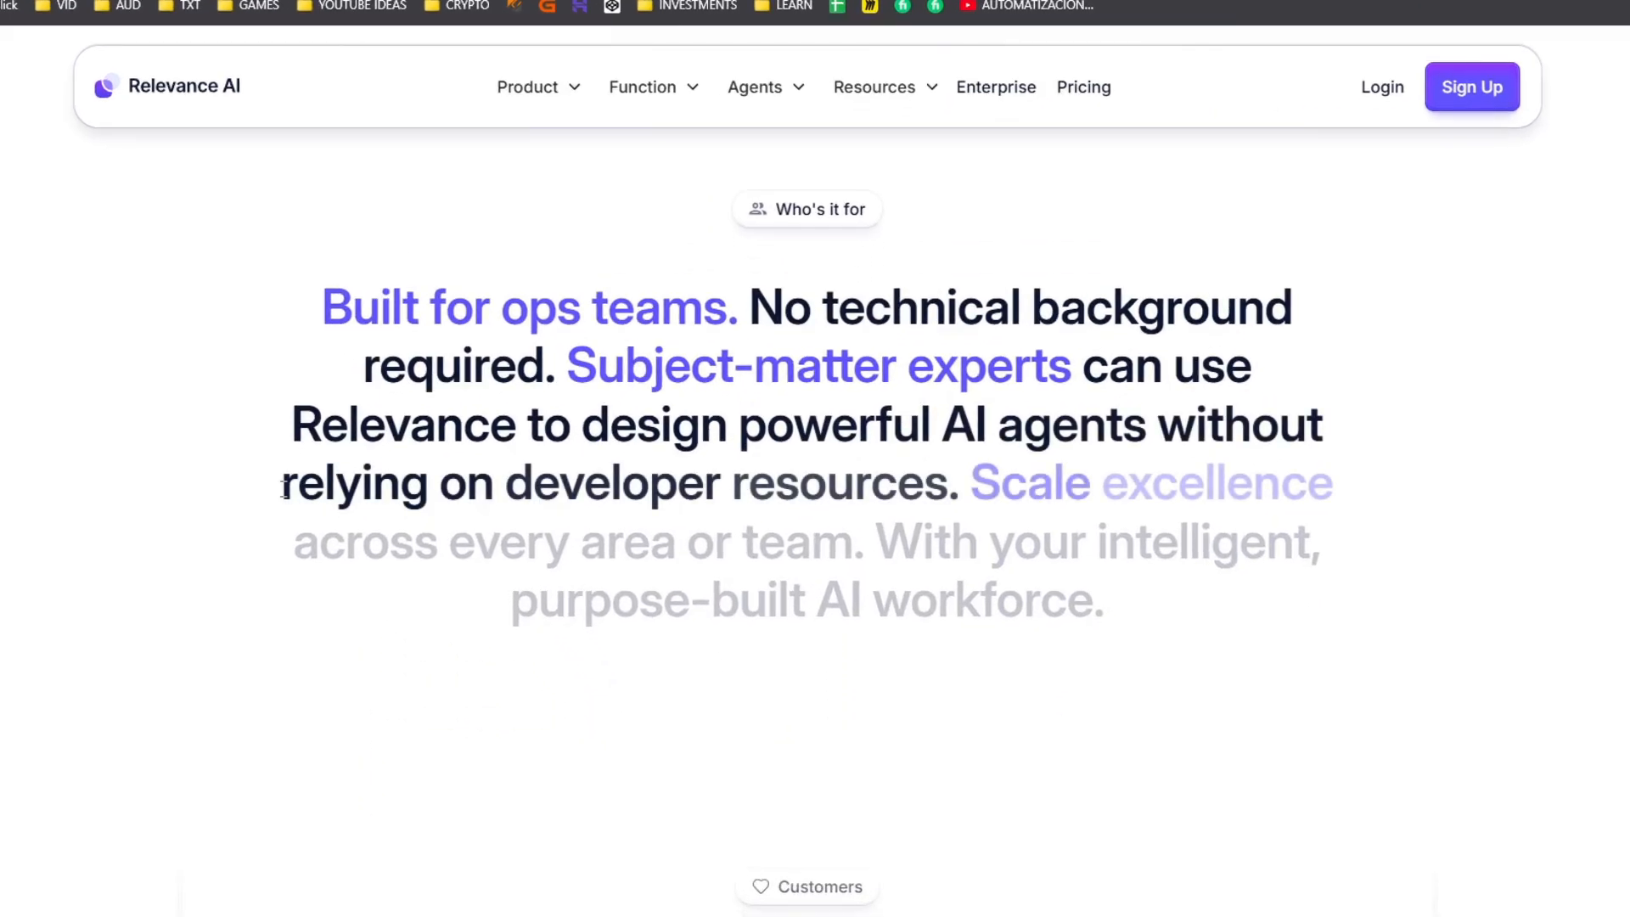
pyautogui.scroll(-1, 284, 488)
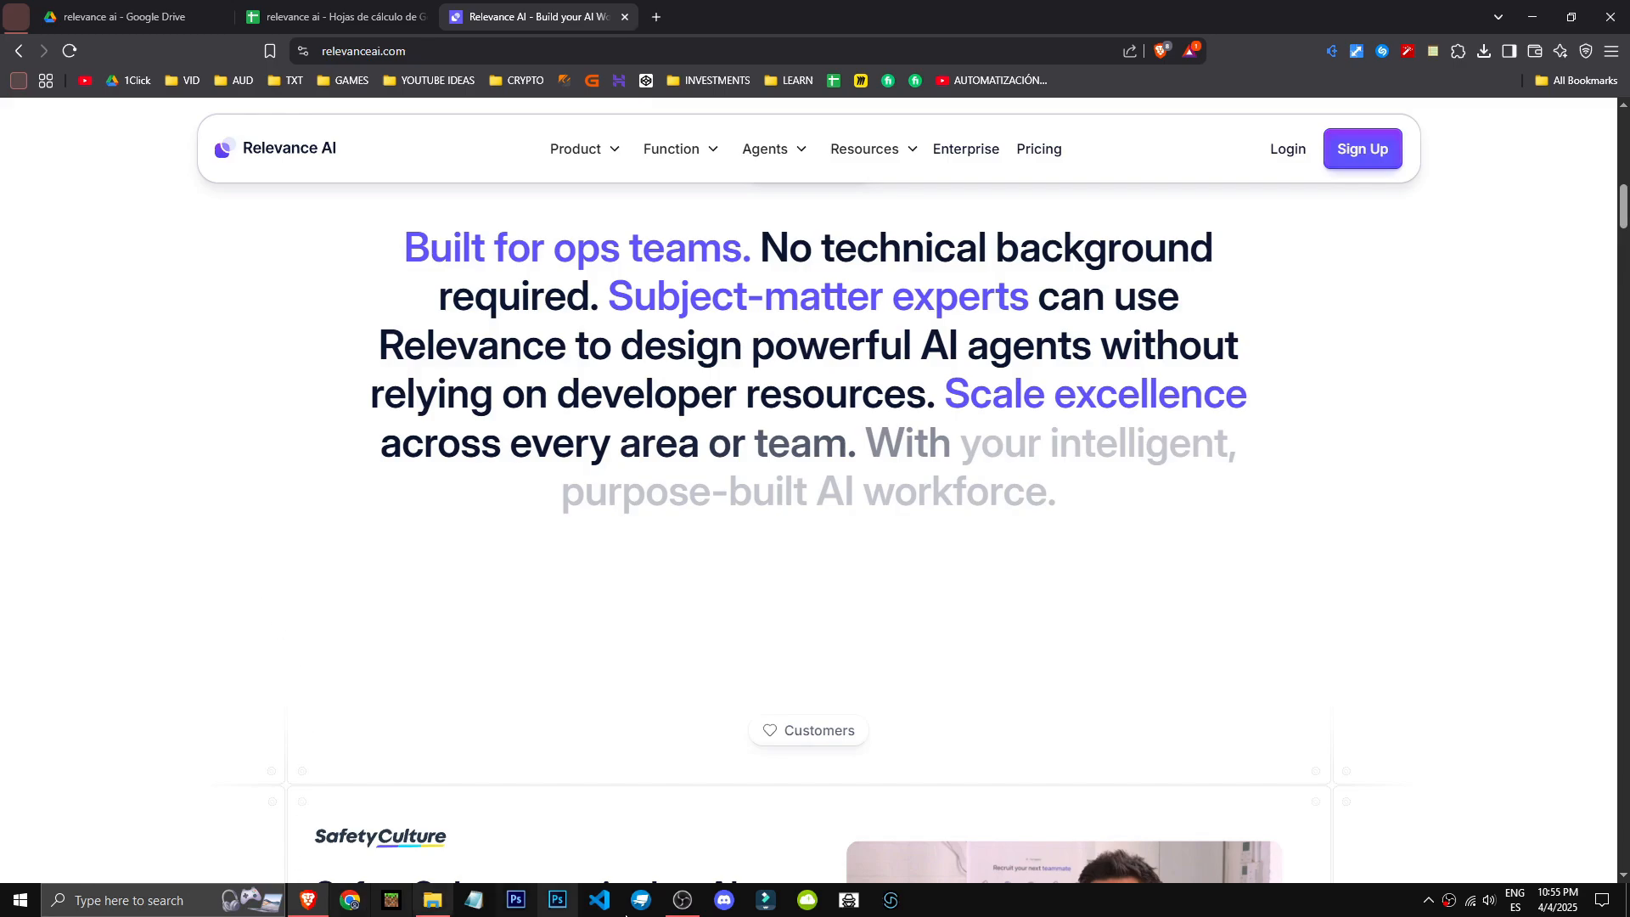
pyautogui.click(683, 900)
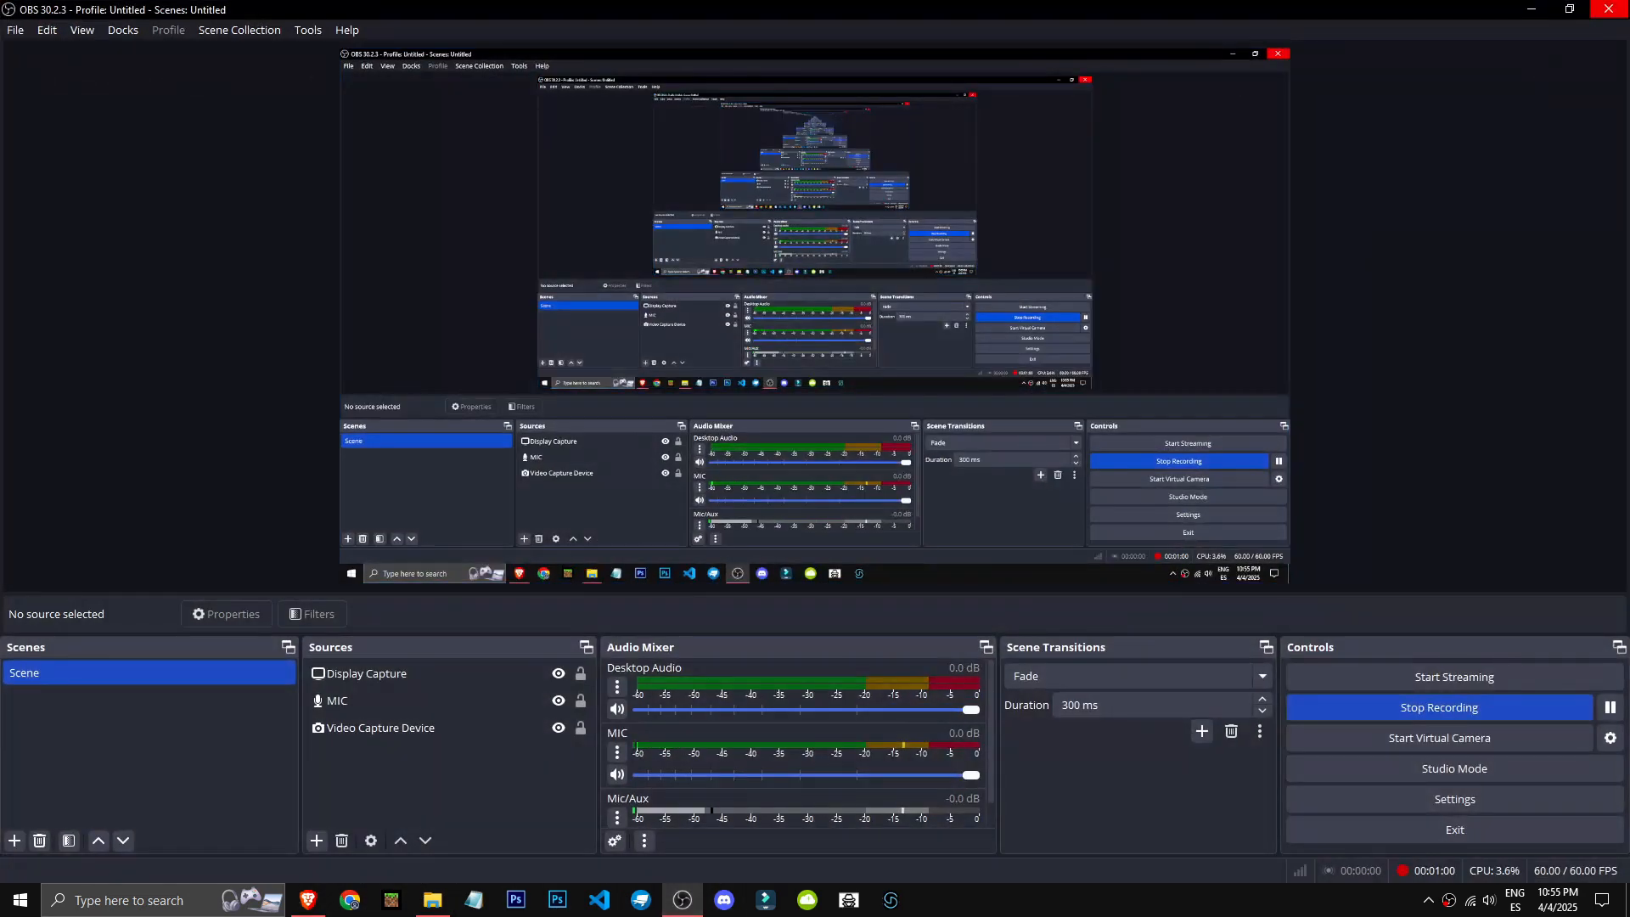
pyautogui.click(1533, 8)
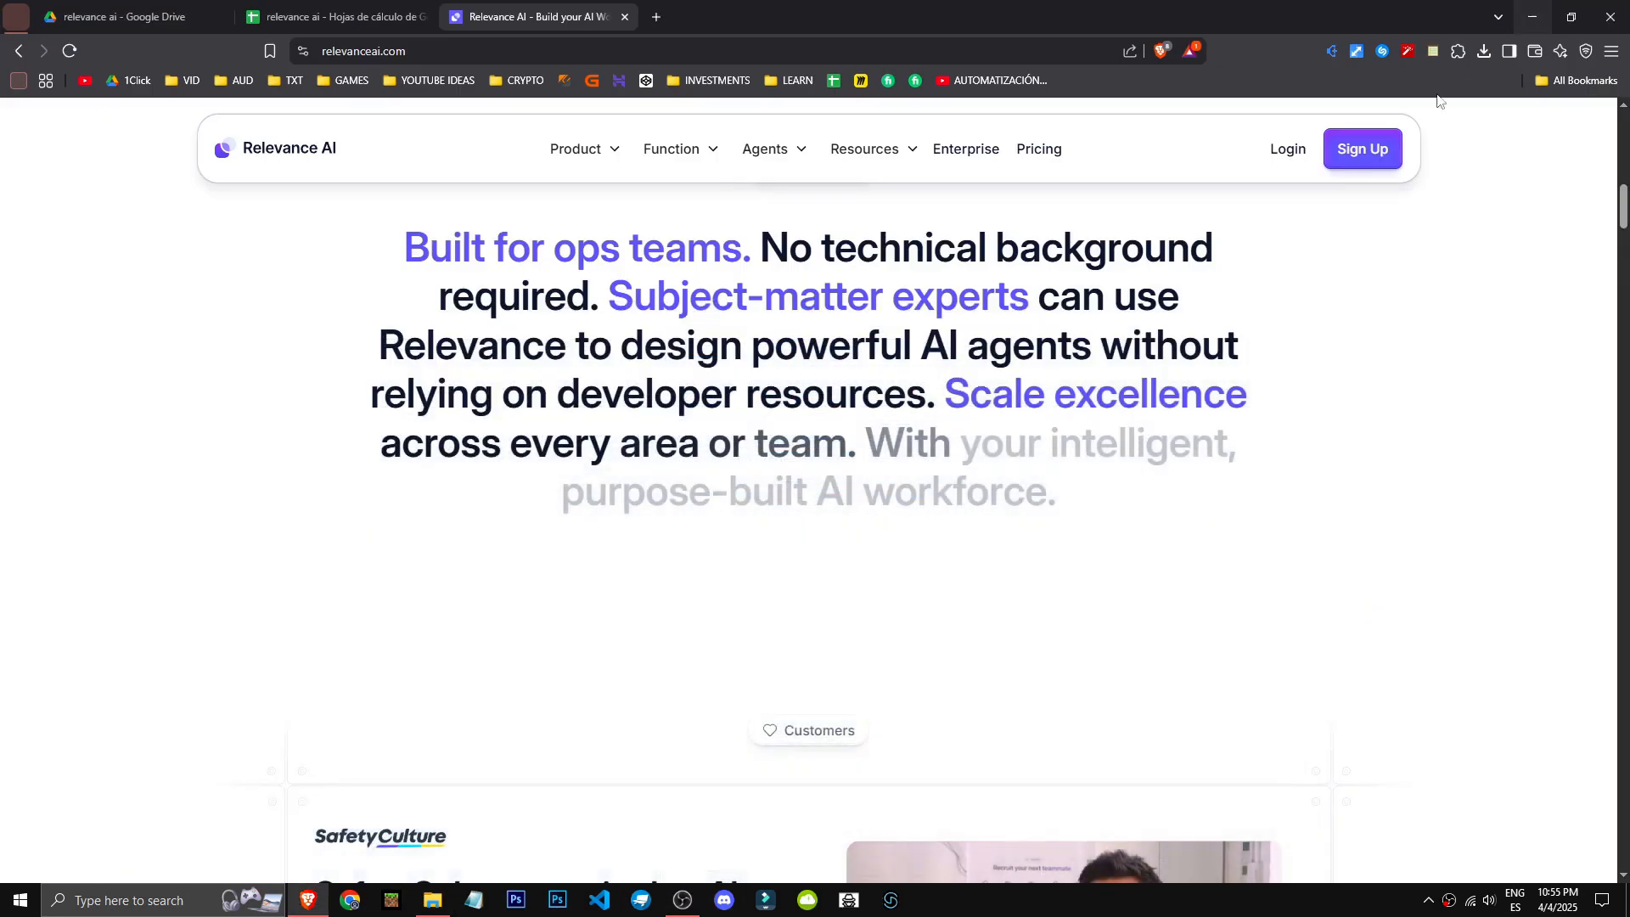
pyautogui.scroll(-3, 1011, 382)
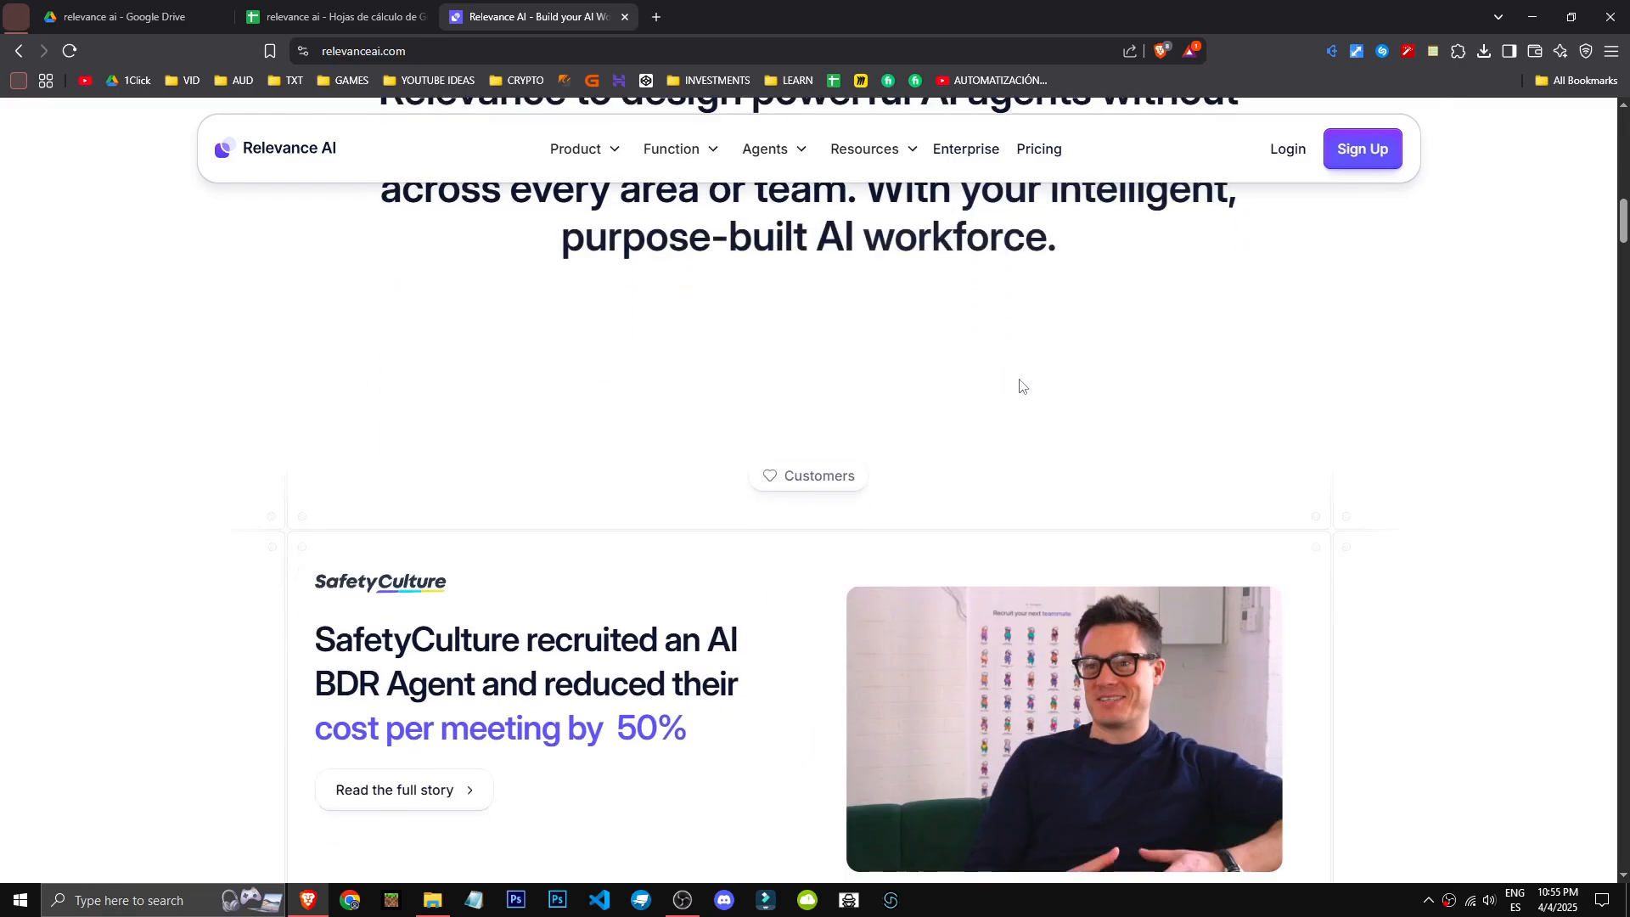
pyautogui.scroll(-3, 1027, 378)
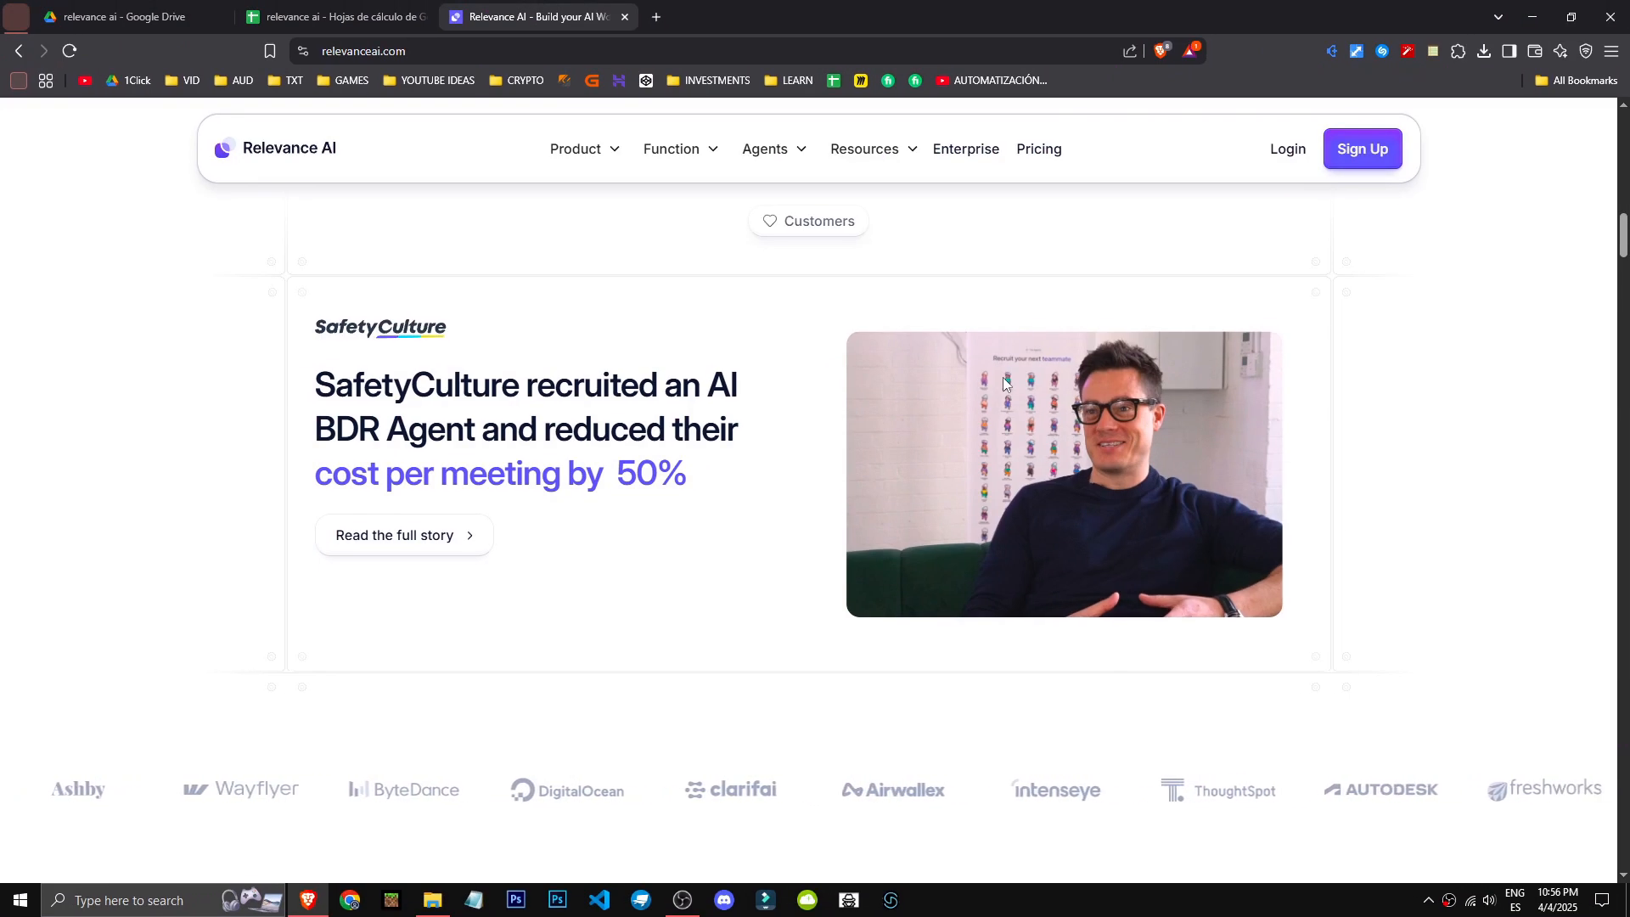
pyautogui.scroll(-9, 1003, 384)
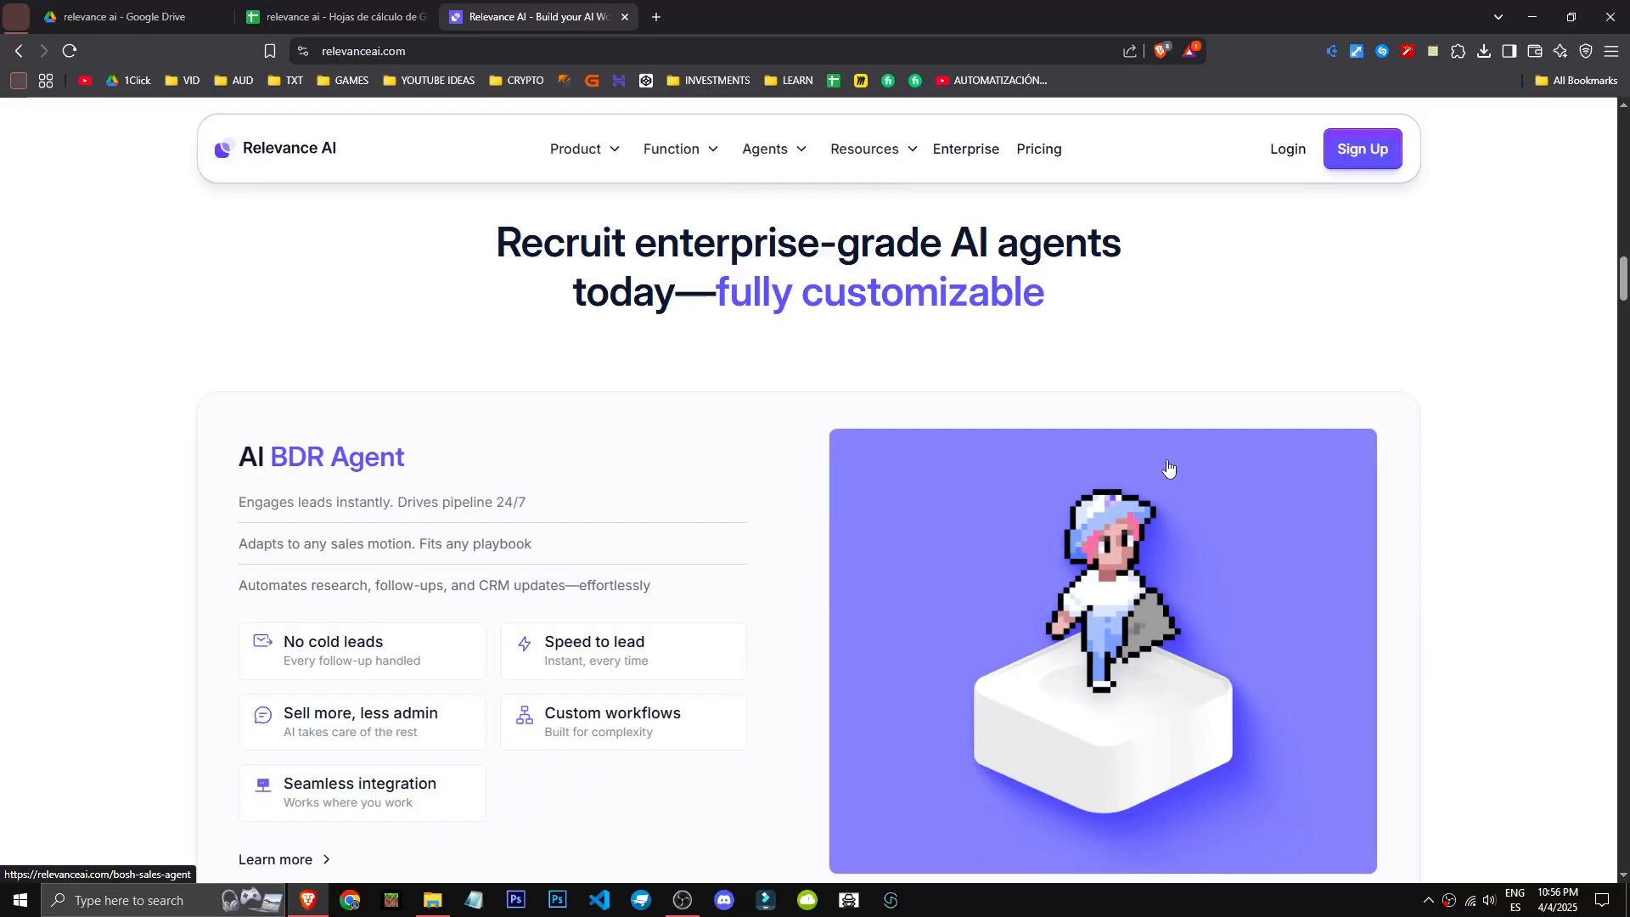
# - Examine the ready-made agents on the homepage and the feature list of the Build Your Own Custom Agent card
pyautogui.scroll(-10, 1169, 506)
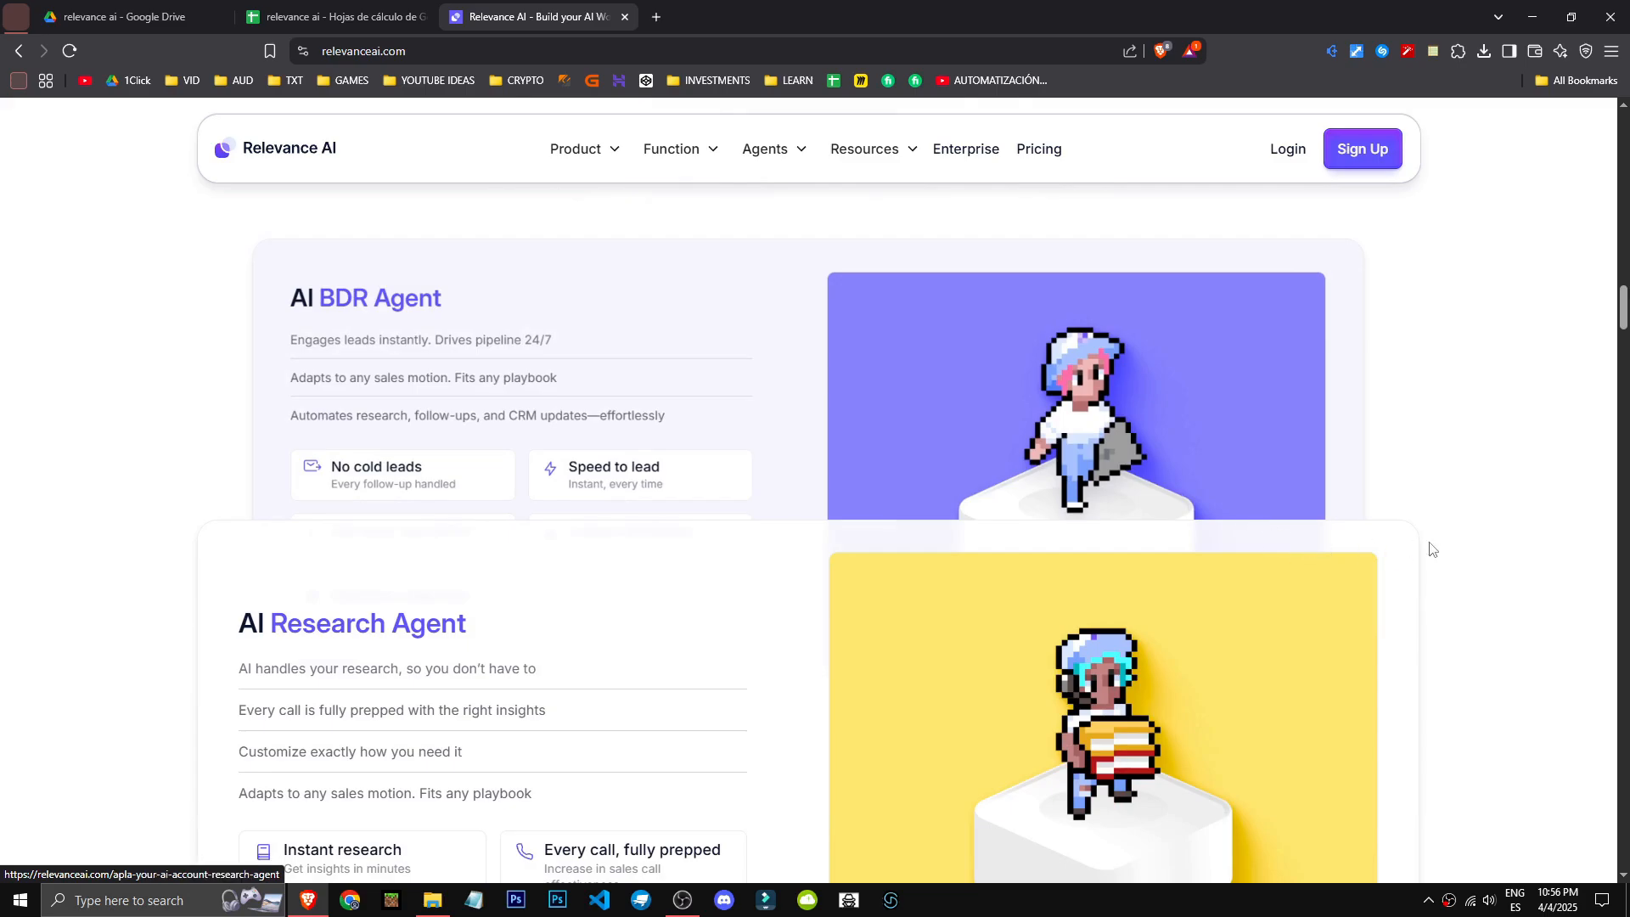
pyautogui.scroll(-3, 1141, 592)
pyautogui.scroll(3, 1139, 590)
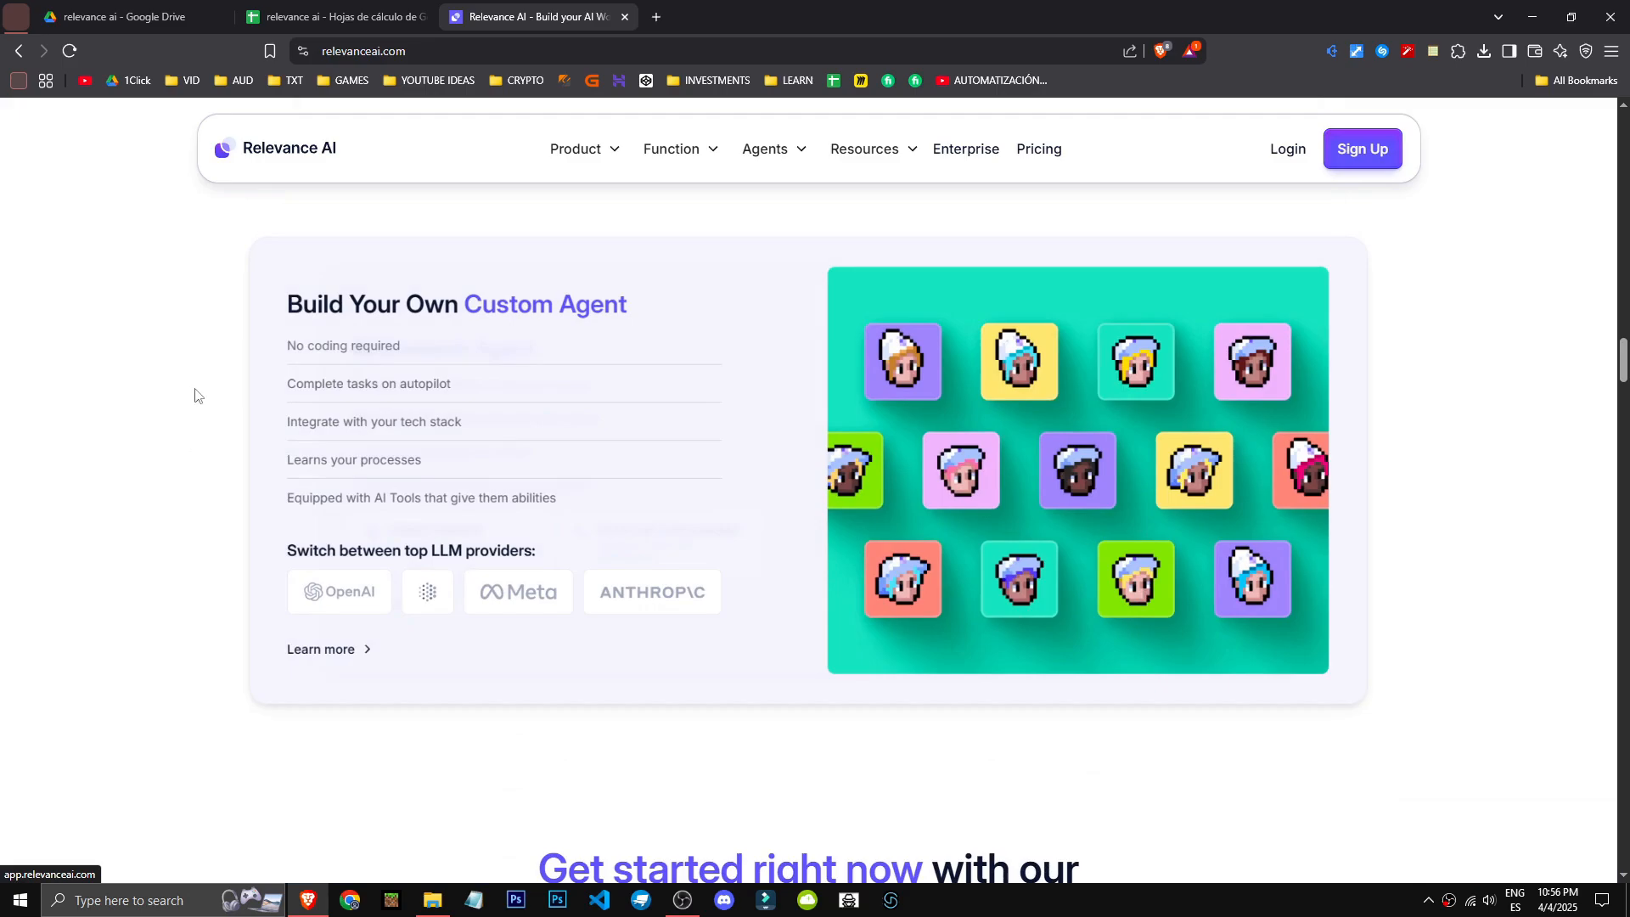
pyautogui.moveTo(371, 309); pyautogui.dragTo(635, 312)
pyautogui.click(638, 314)
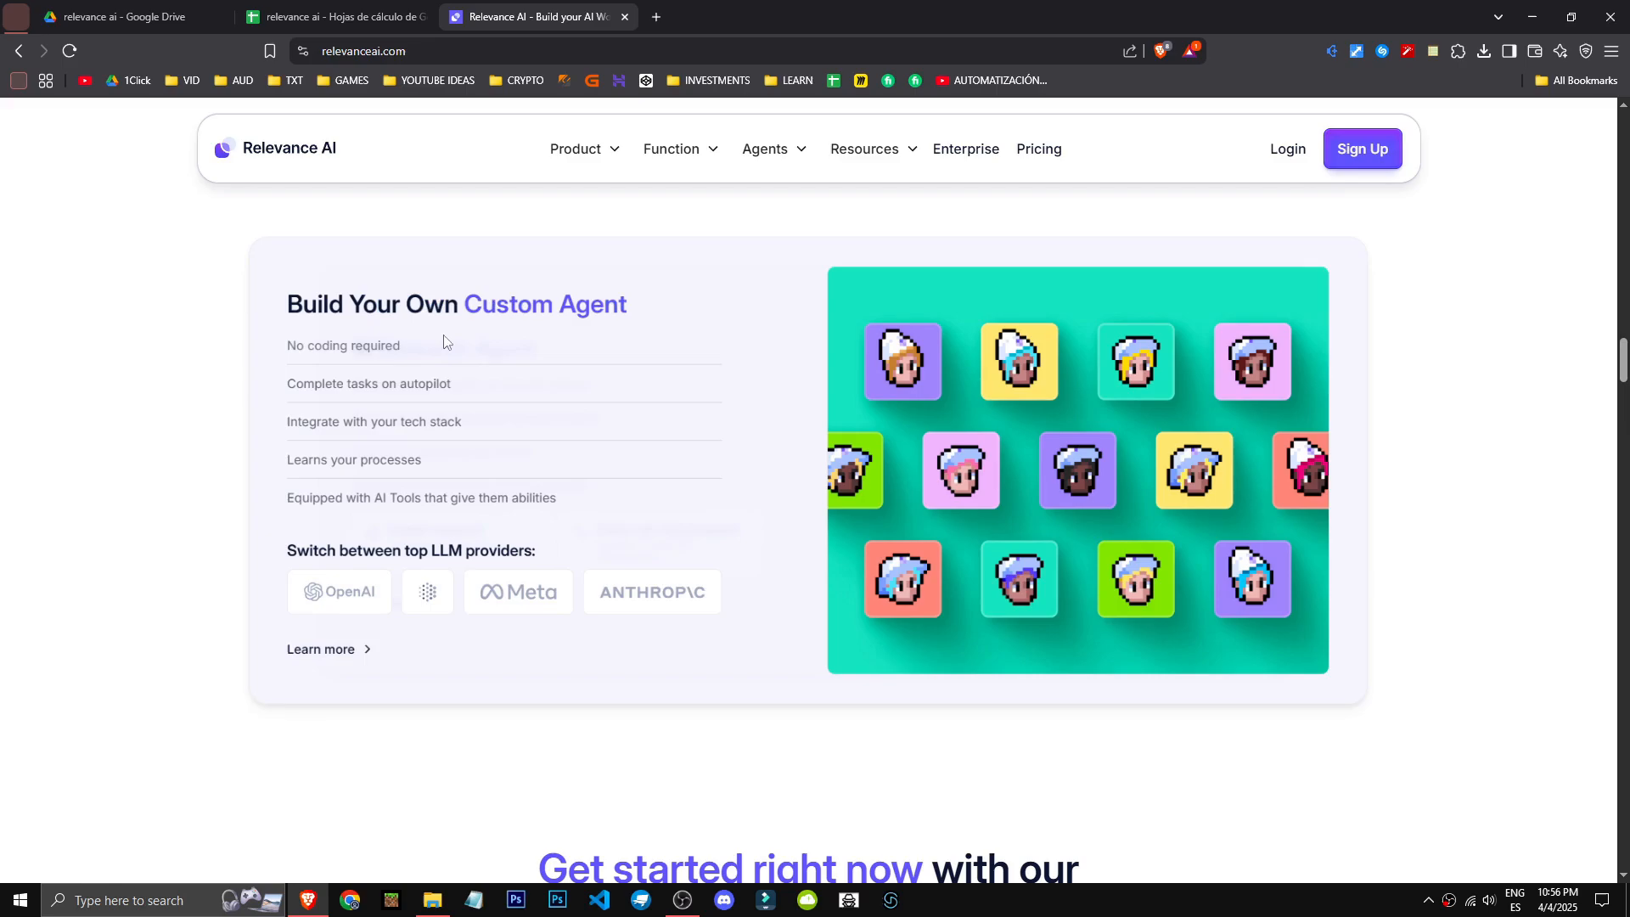
pyautogui.moveTo(443, 341); pyautogui.dragTo(503, 366)
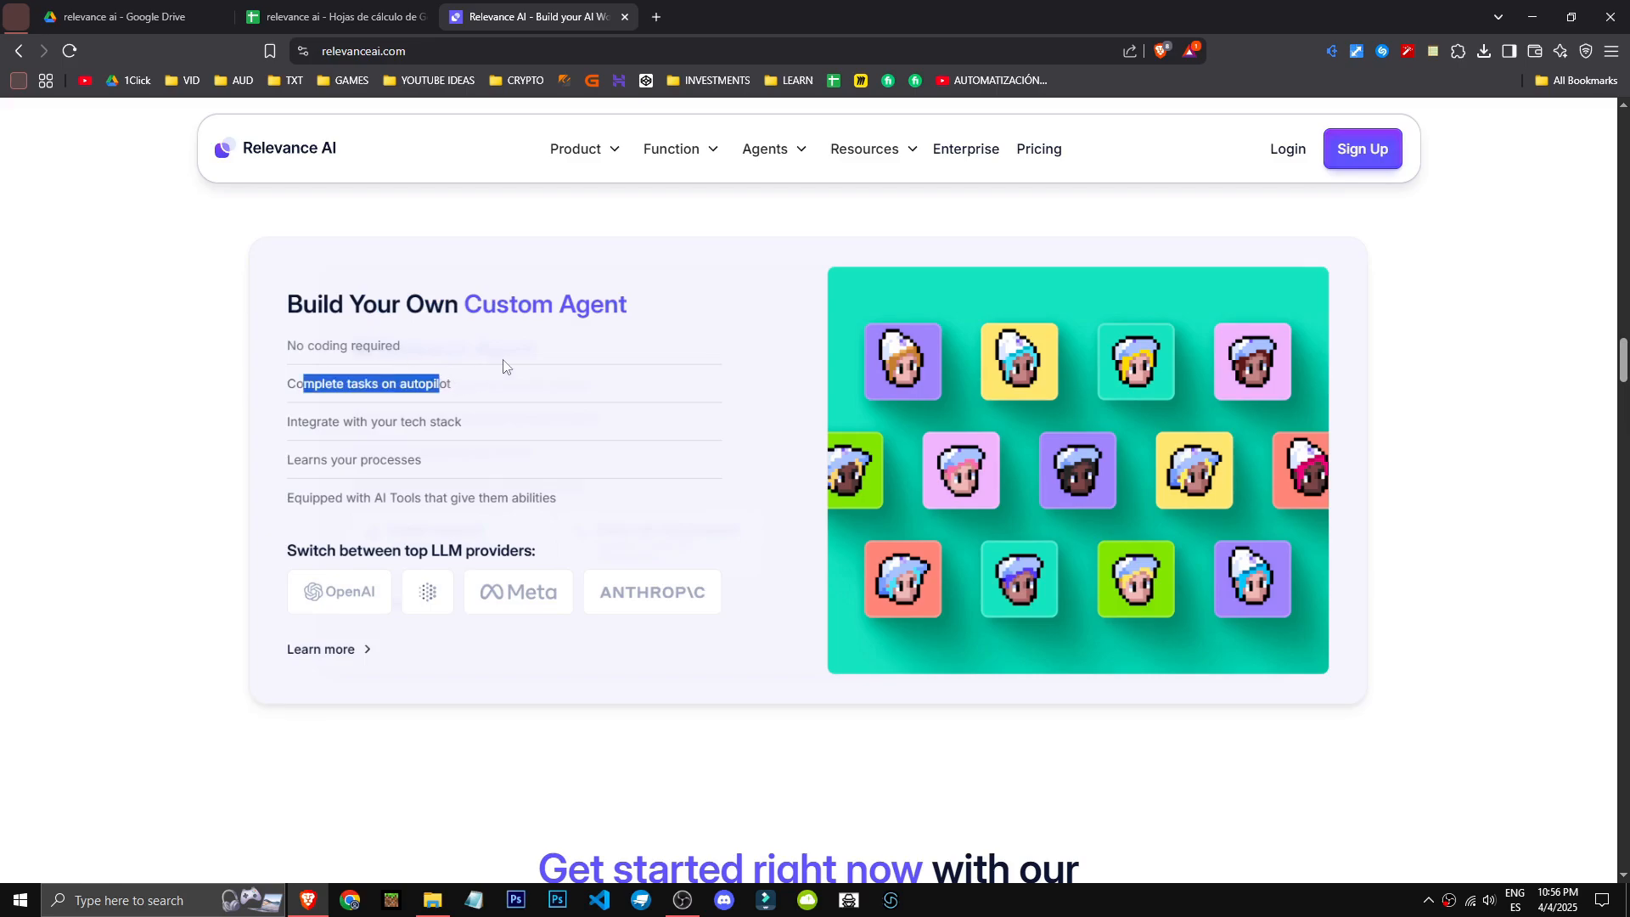
pyautogui.moveTo(503, 424); pyautogui.dragTo(359, 422)
pyautogui.click(476, 414)
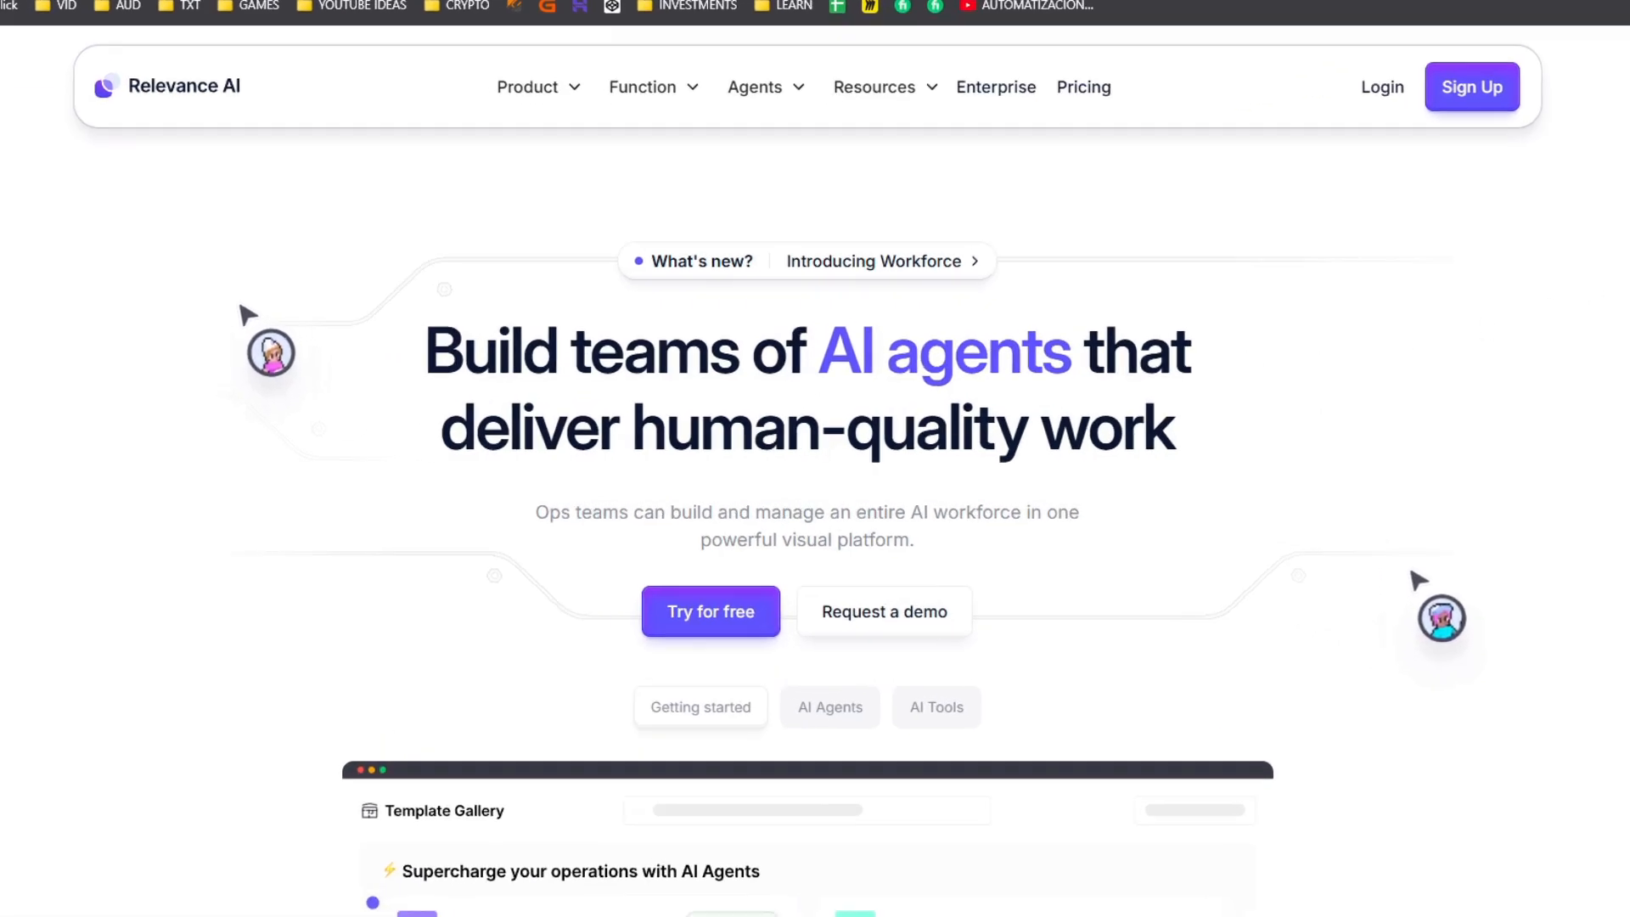
# - Turn off the browser's Shields for relevanceai.com and sign up for the free plan with a Google account
pyautogui.click(1160, 51)
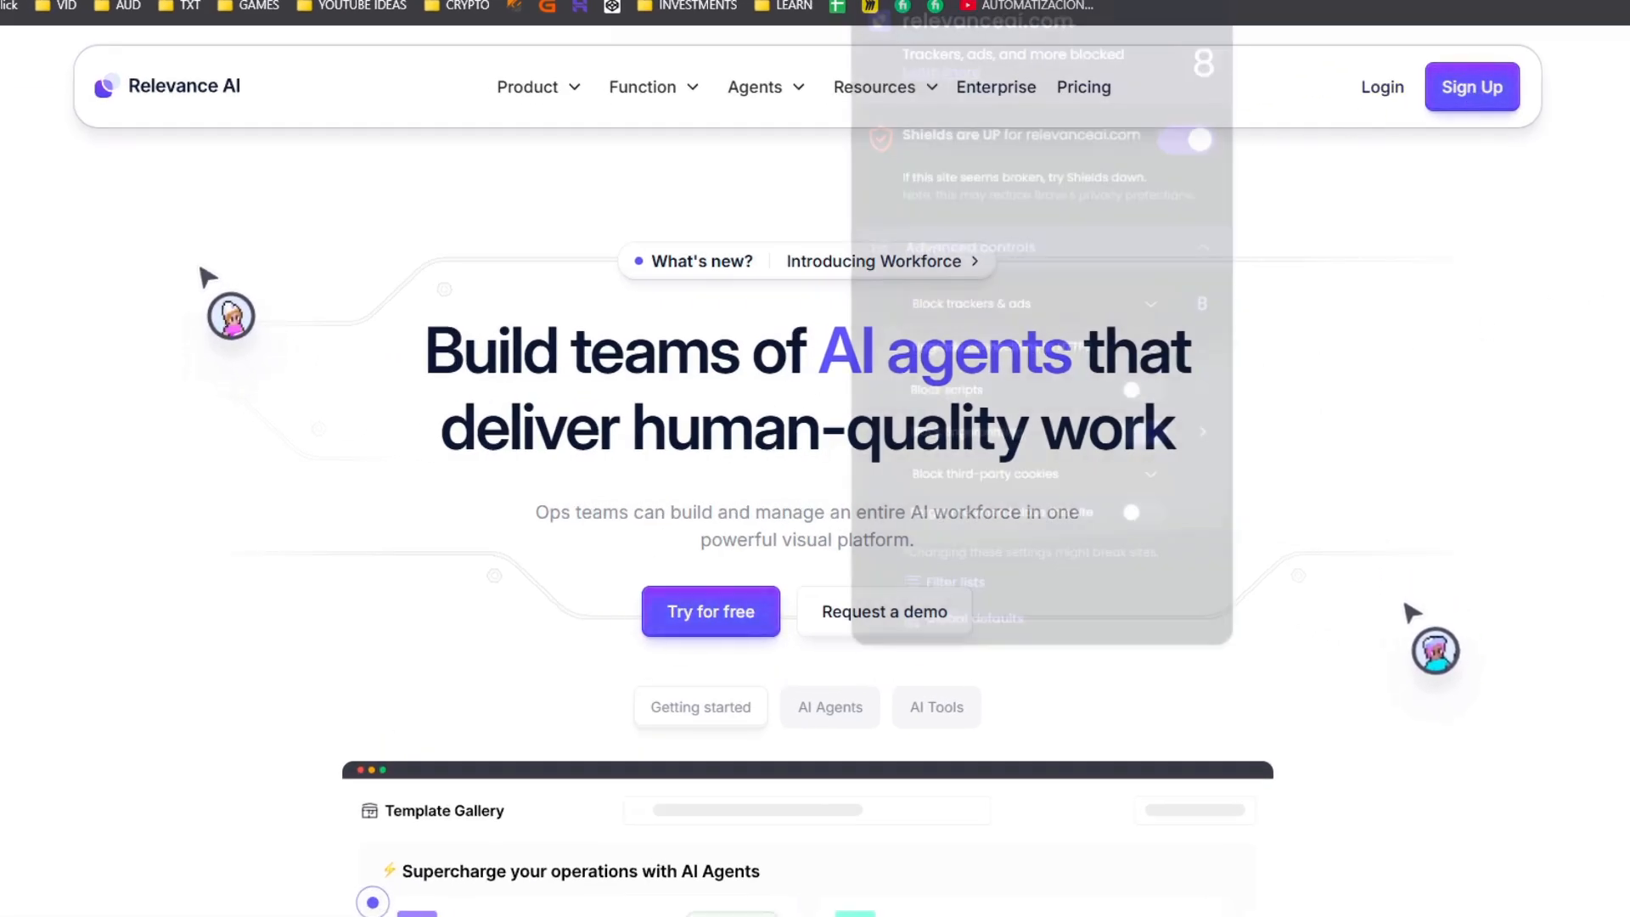
pyautogui.click(1196, 145)
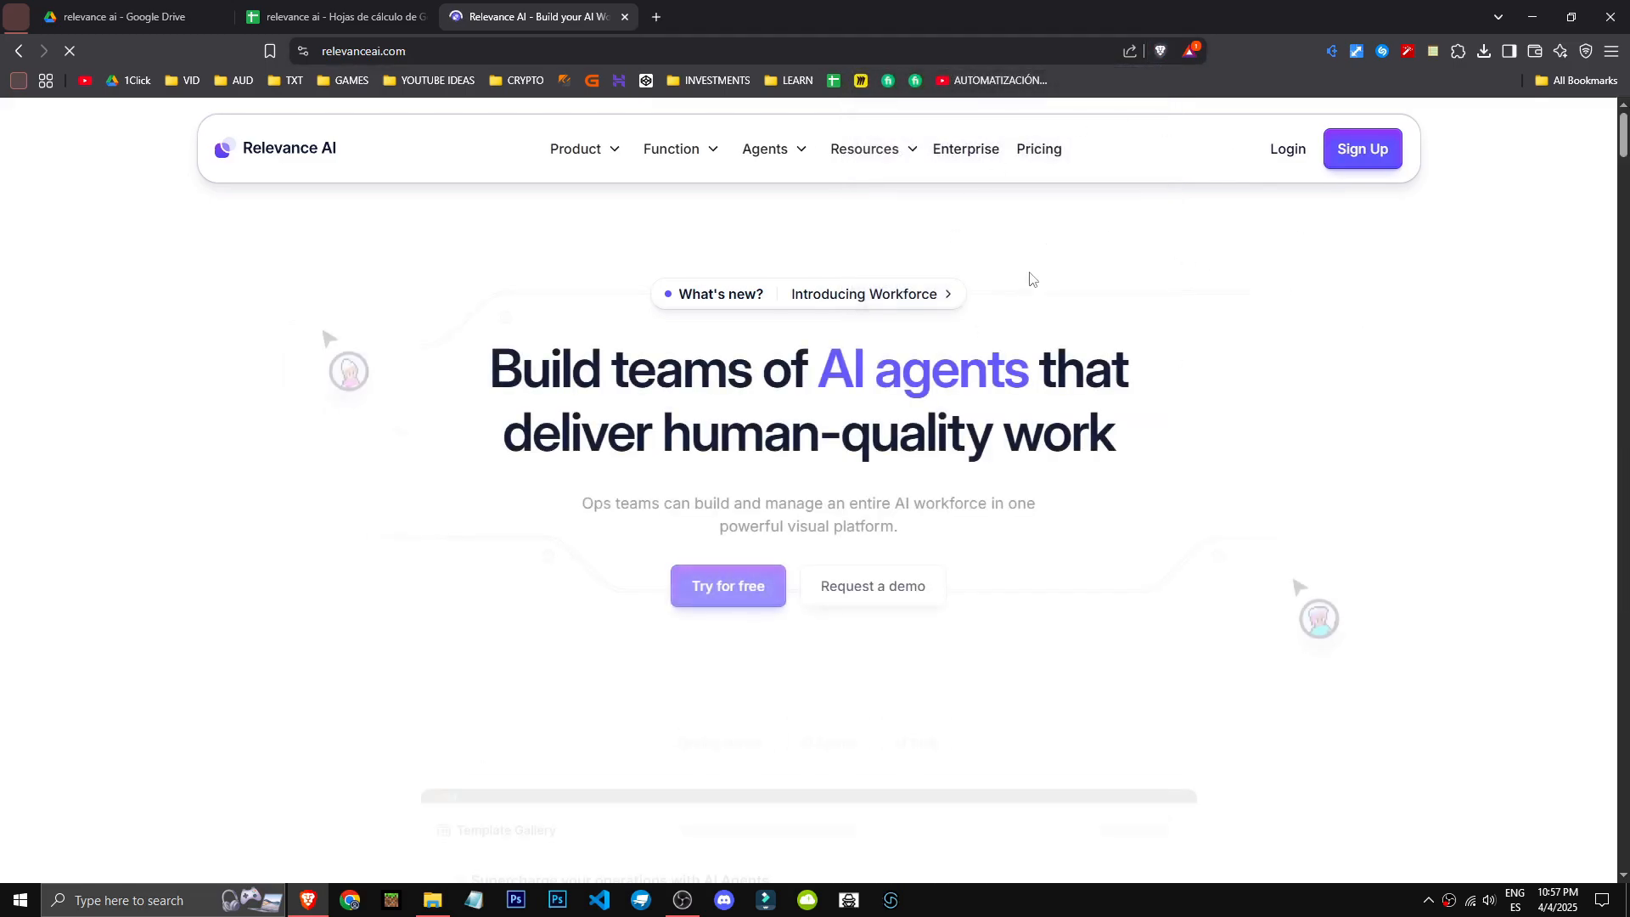
pyautogui.click(732, 588)
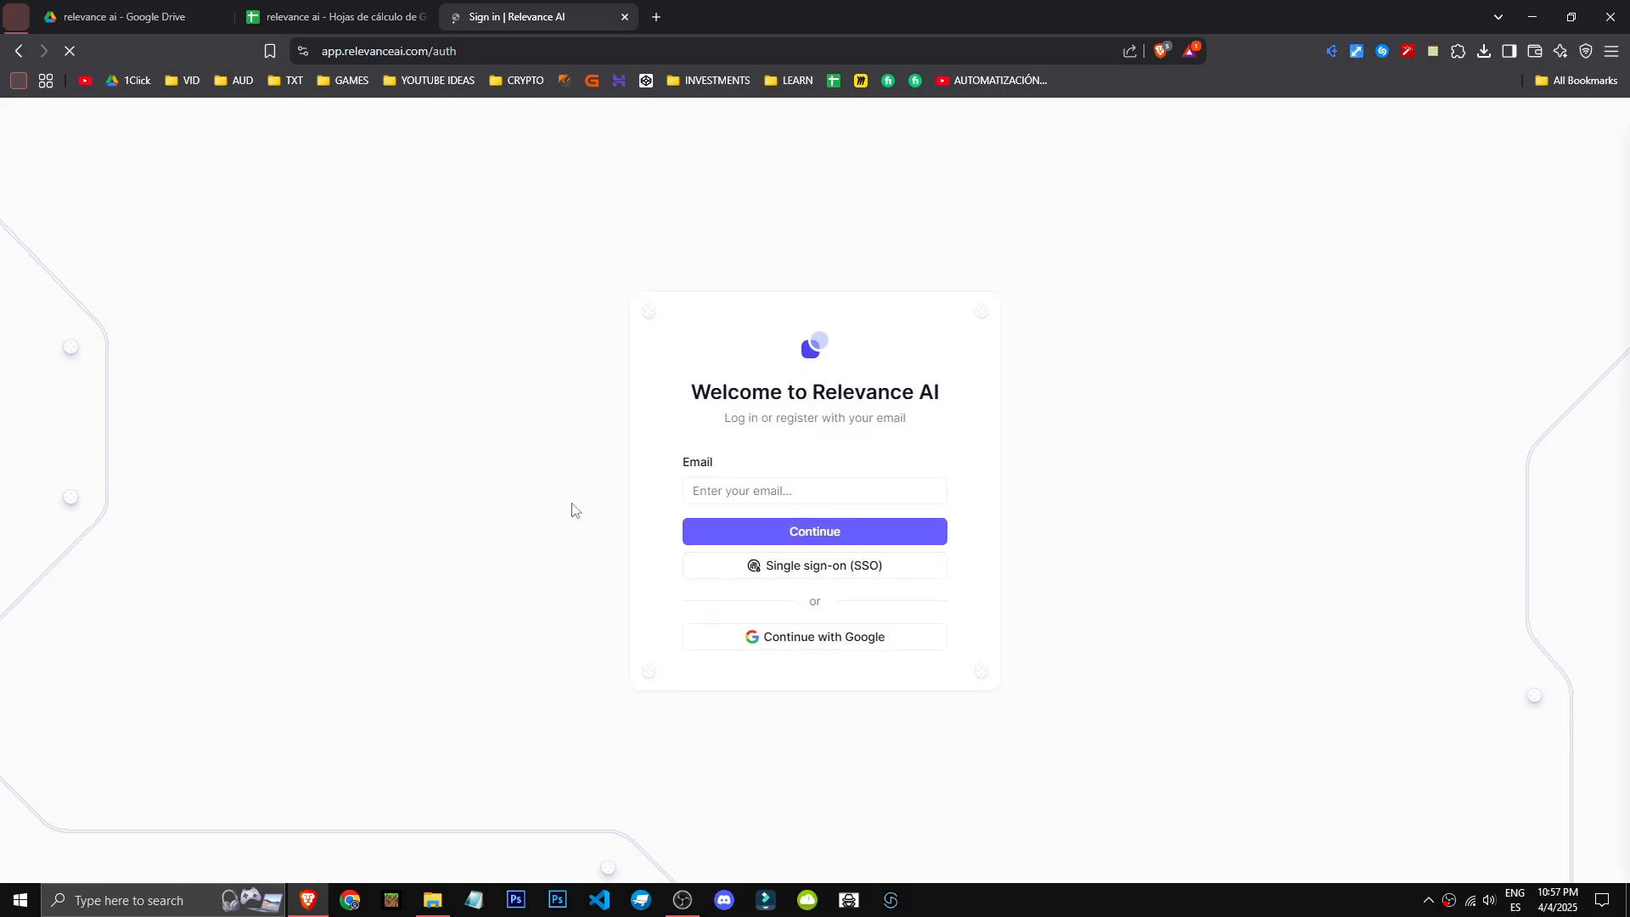
pyautogui.click(781, 649)
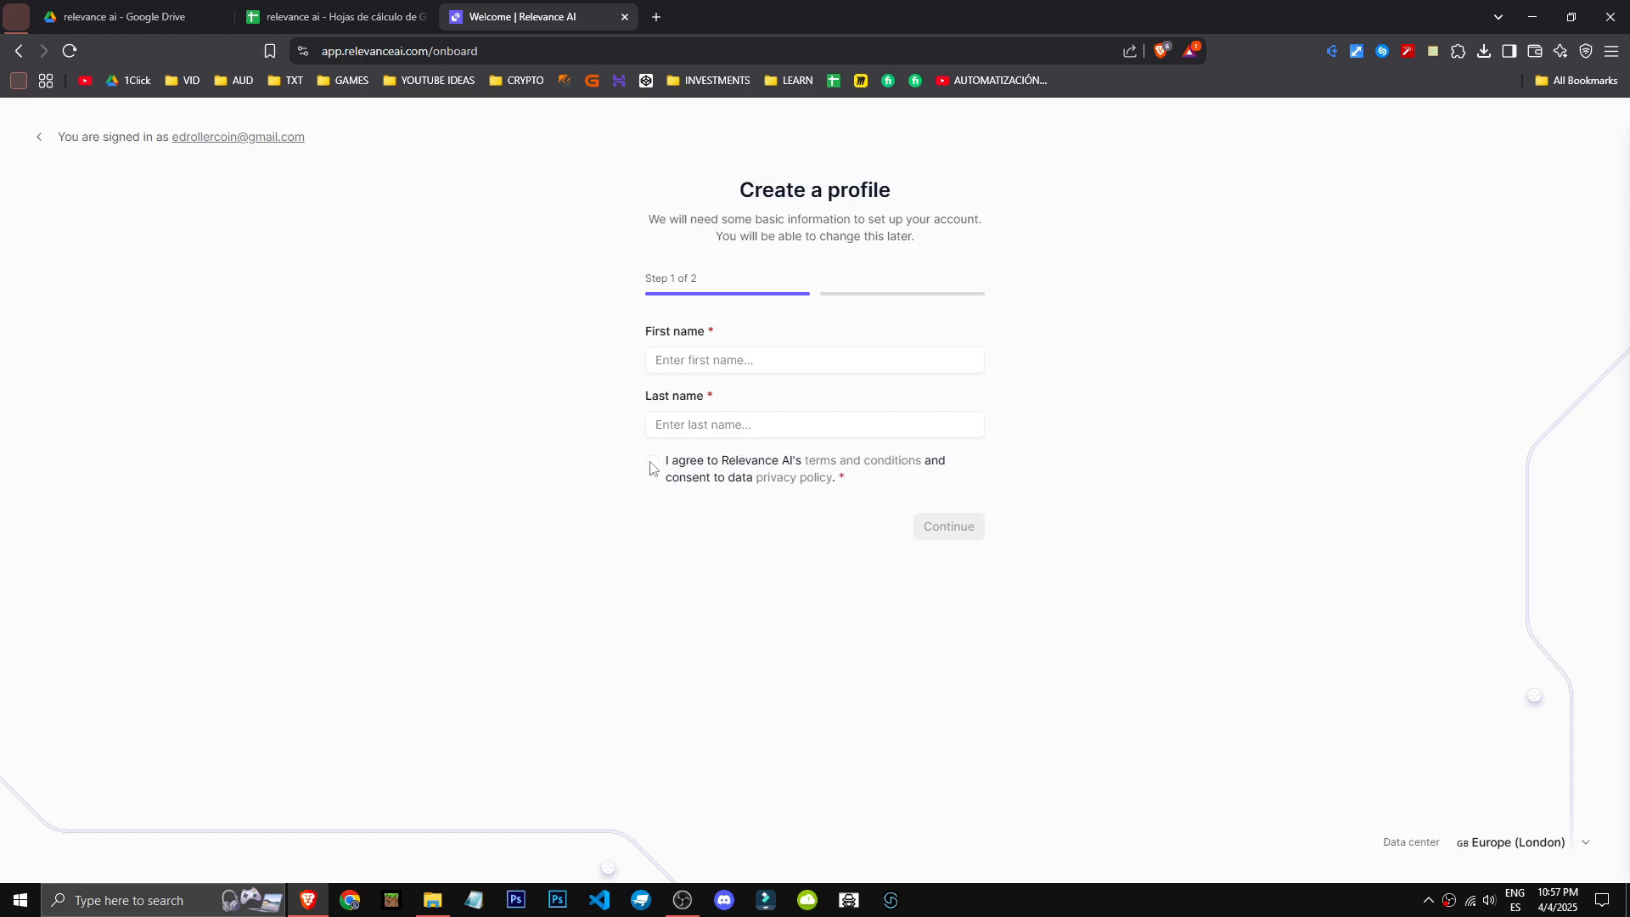
# - Fill in the profile's first and last name, agree to the terms and conditions, and continue
pyautogui.click(720, 354)
pyautogui.write('1click')
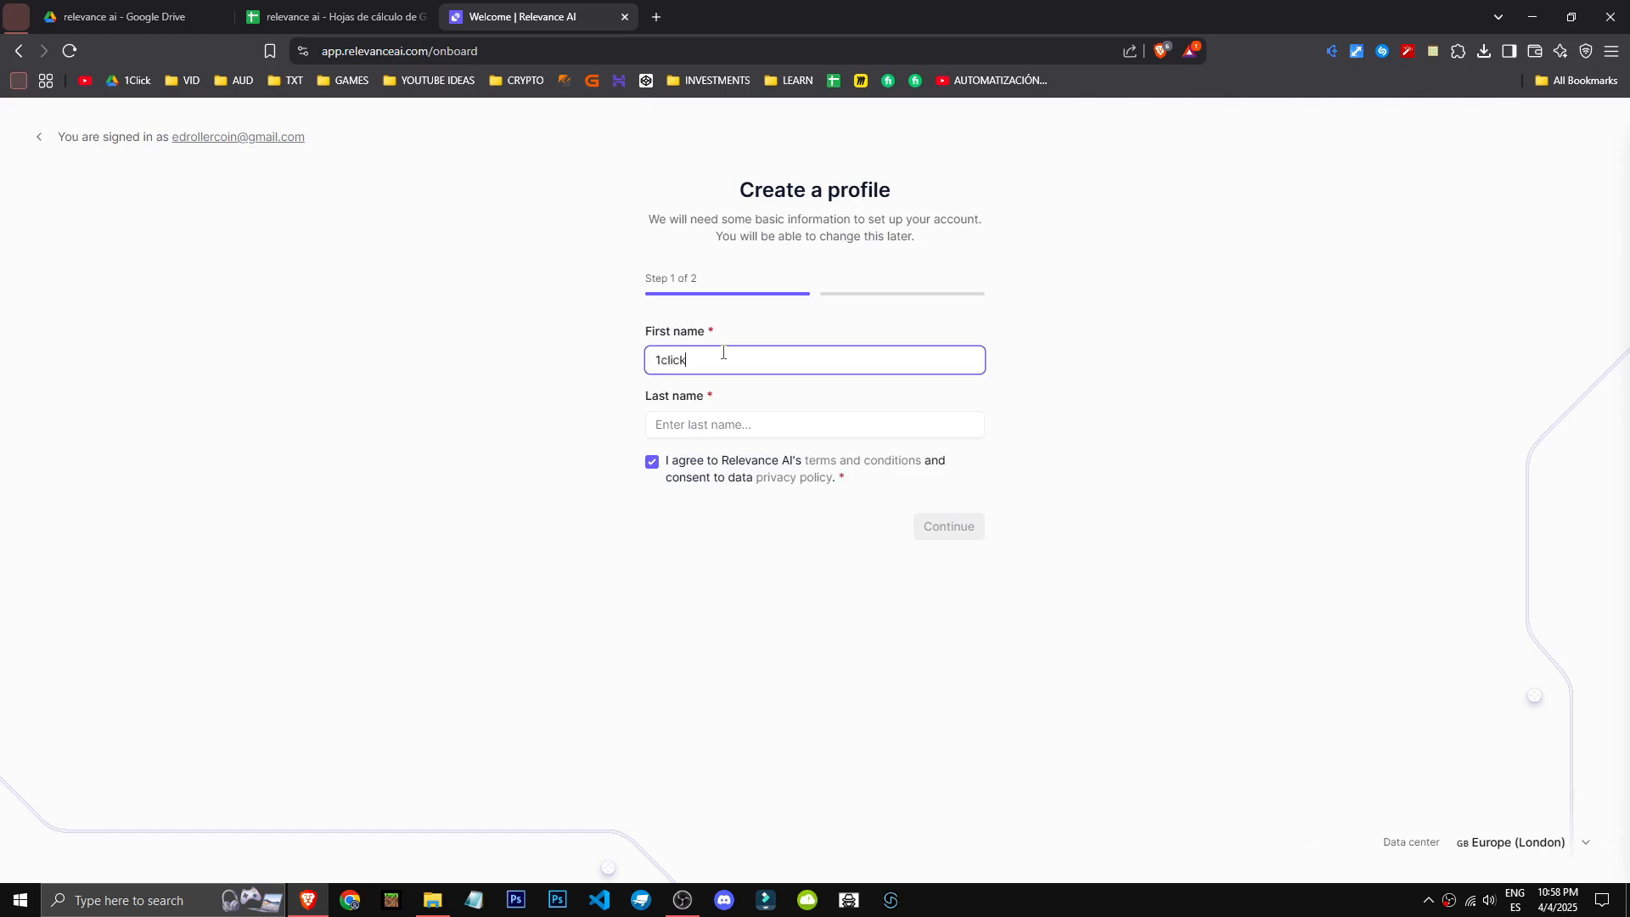
pyautogui.press('Tab')
pyautogui.write('tutorial')
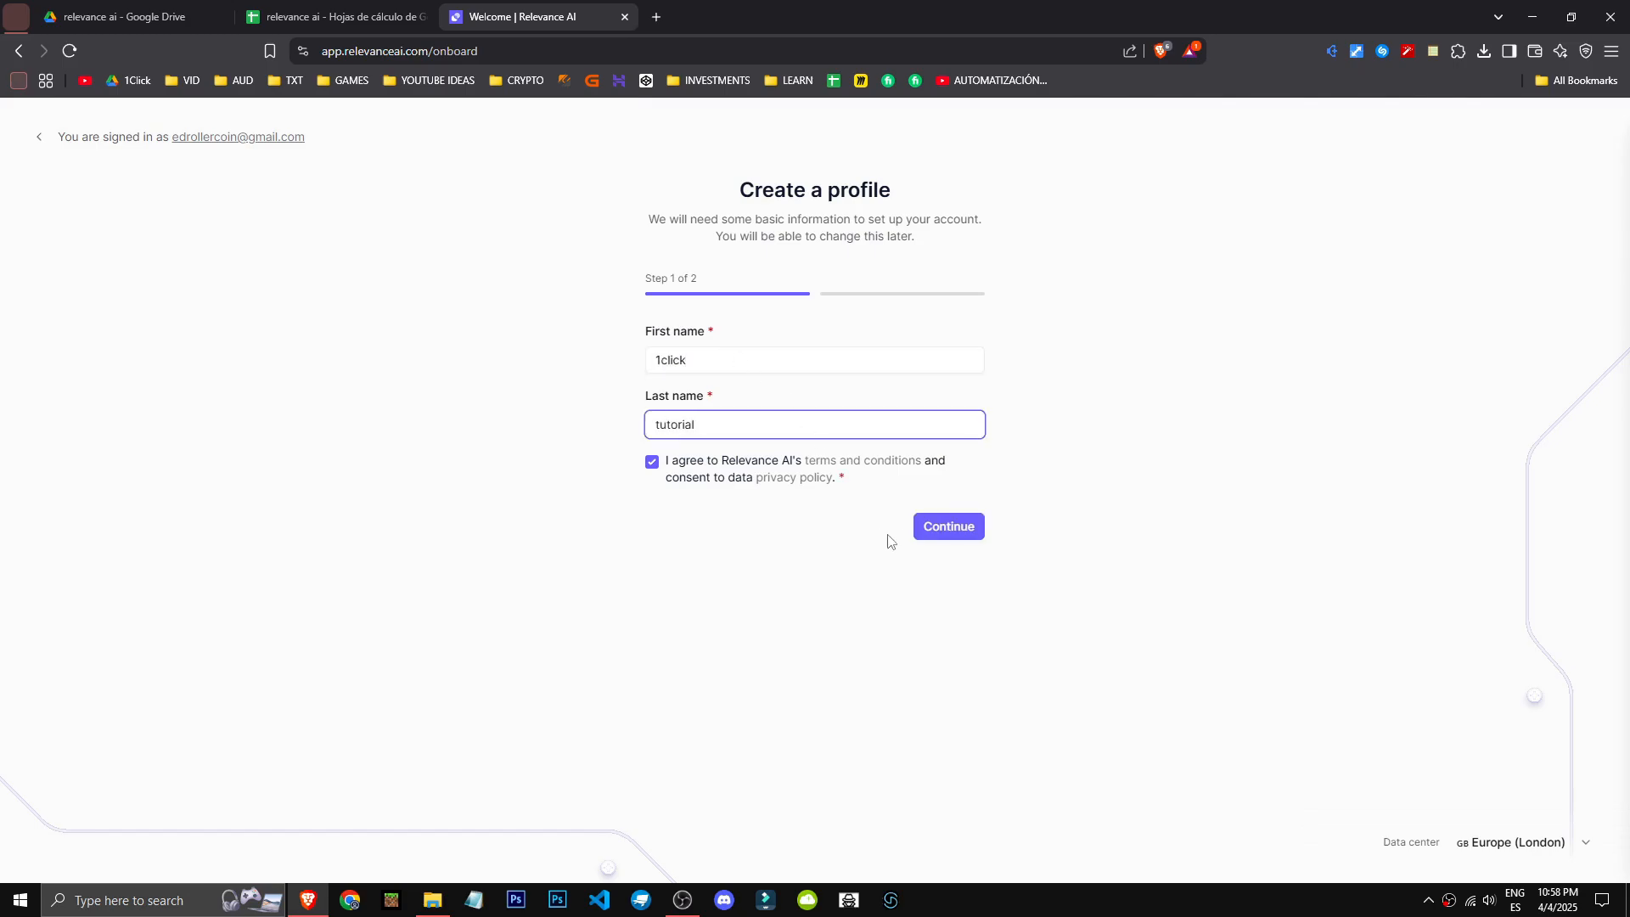
pyautogui.click(944, 530)
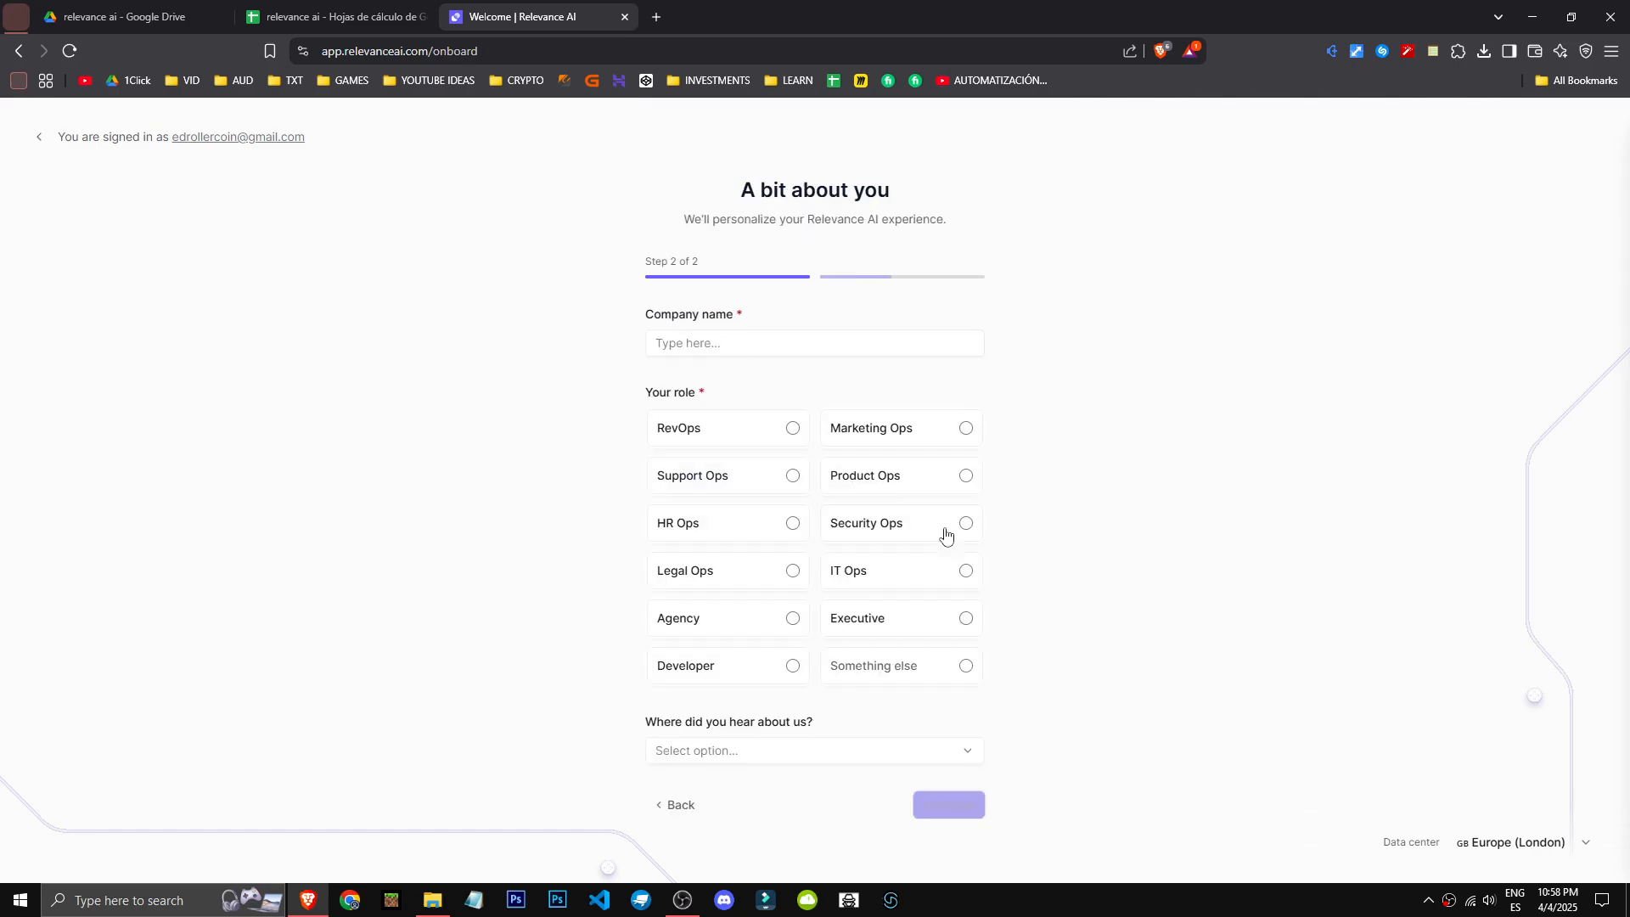
# - Complete onboarding with company name 1clicktutorial, role Marketing Ops and referral source Relevance AI Youtube, and dismiss the welcome message
pyautogui.click(817, 351)
pyautogui.write('1clicktutorial')
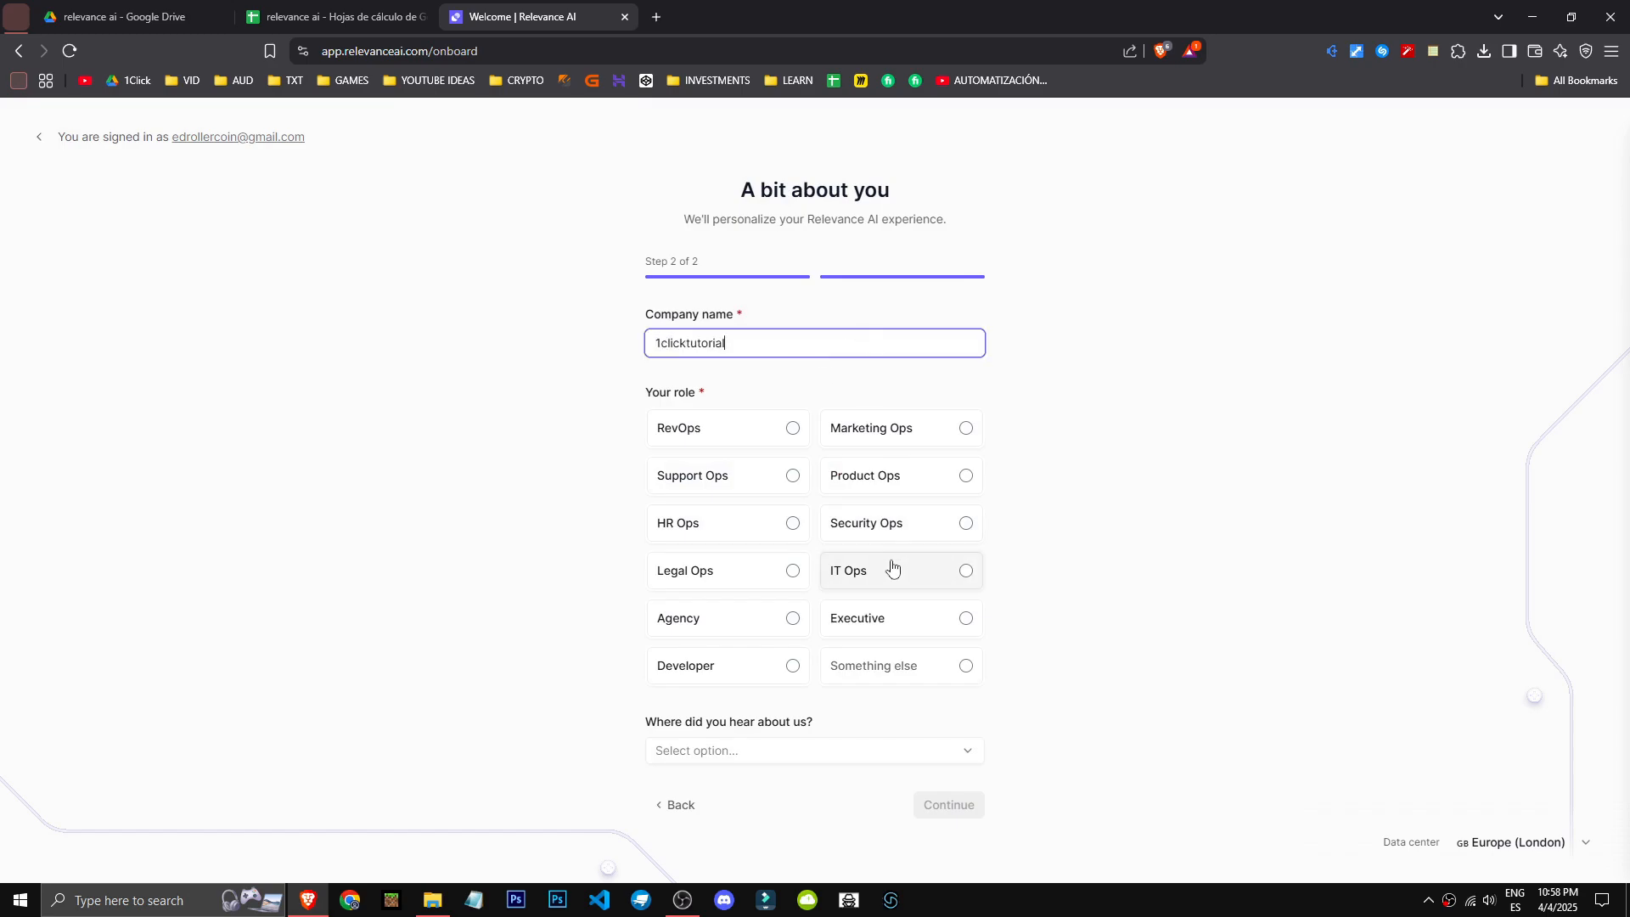
pyautogui.click(961, 443)
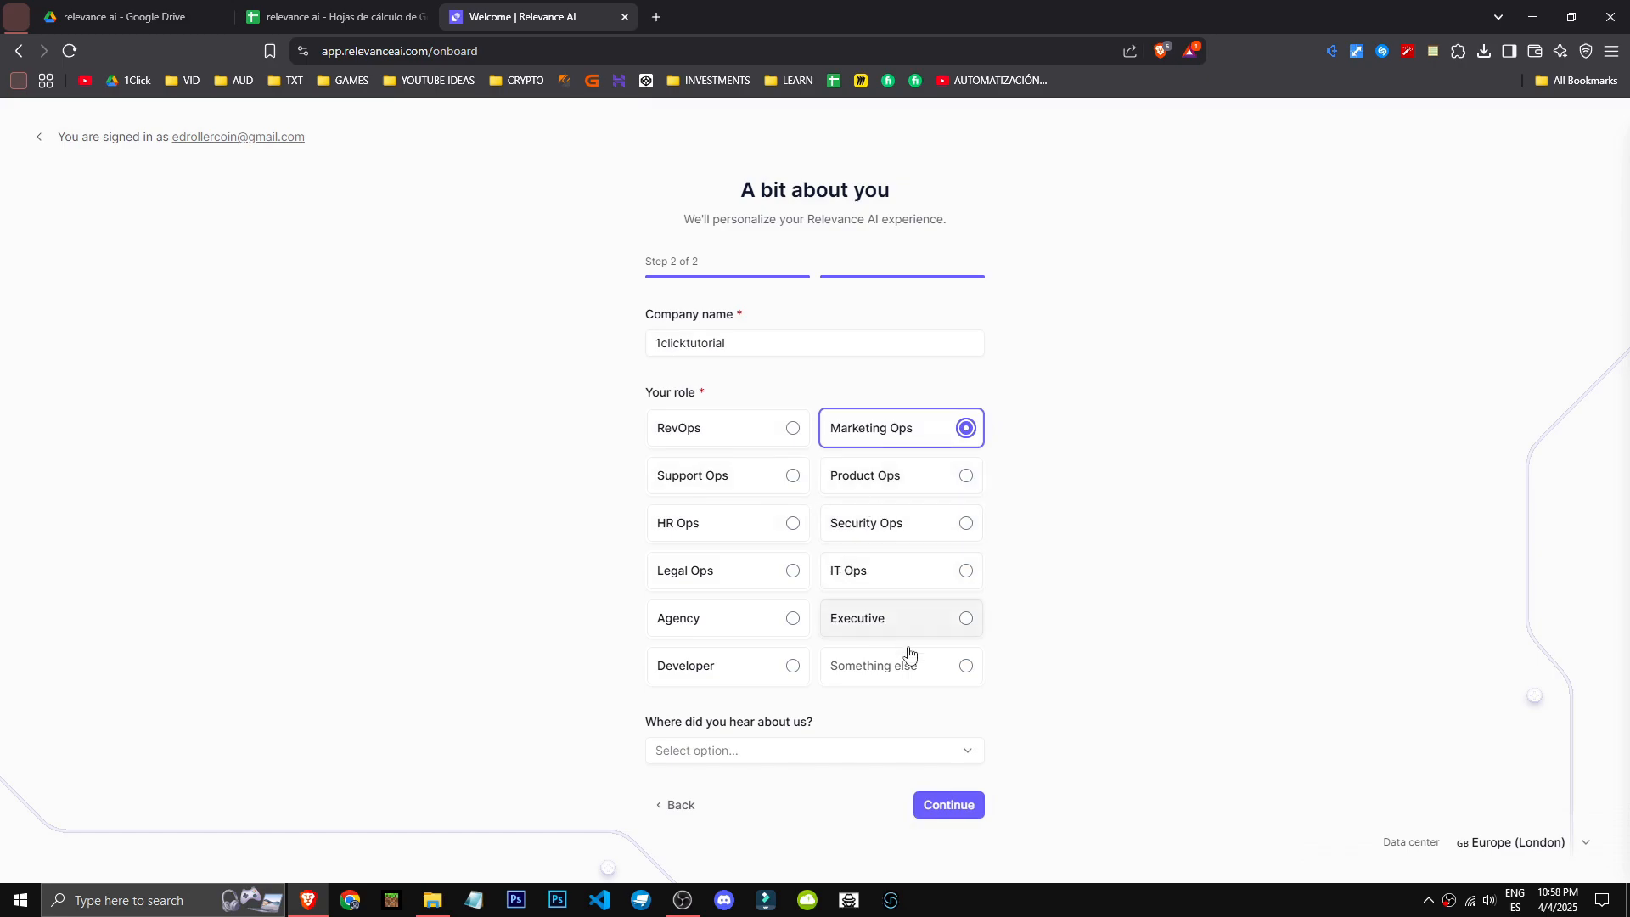
pyautogui.click(752, 755)
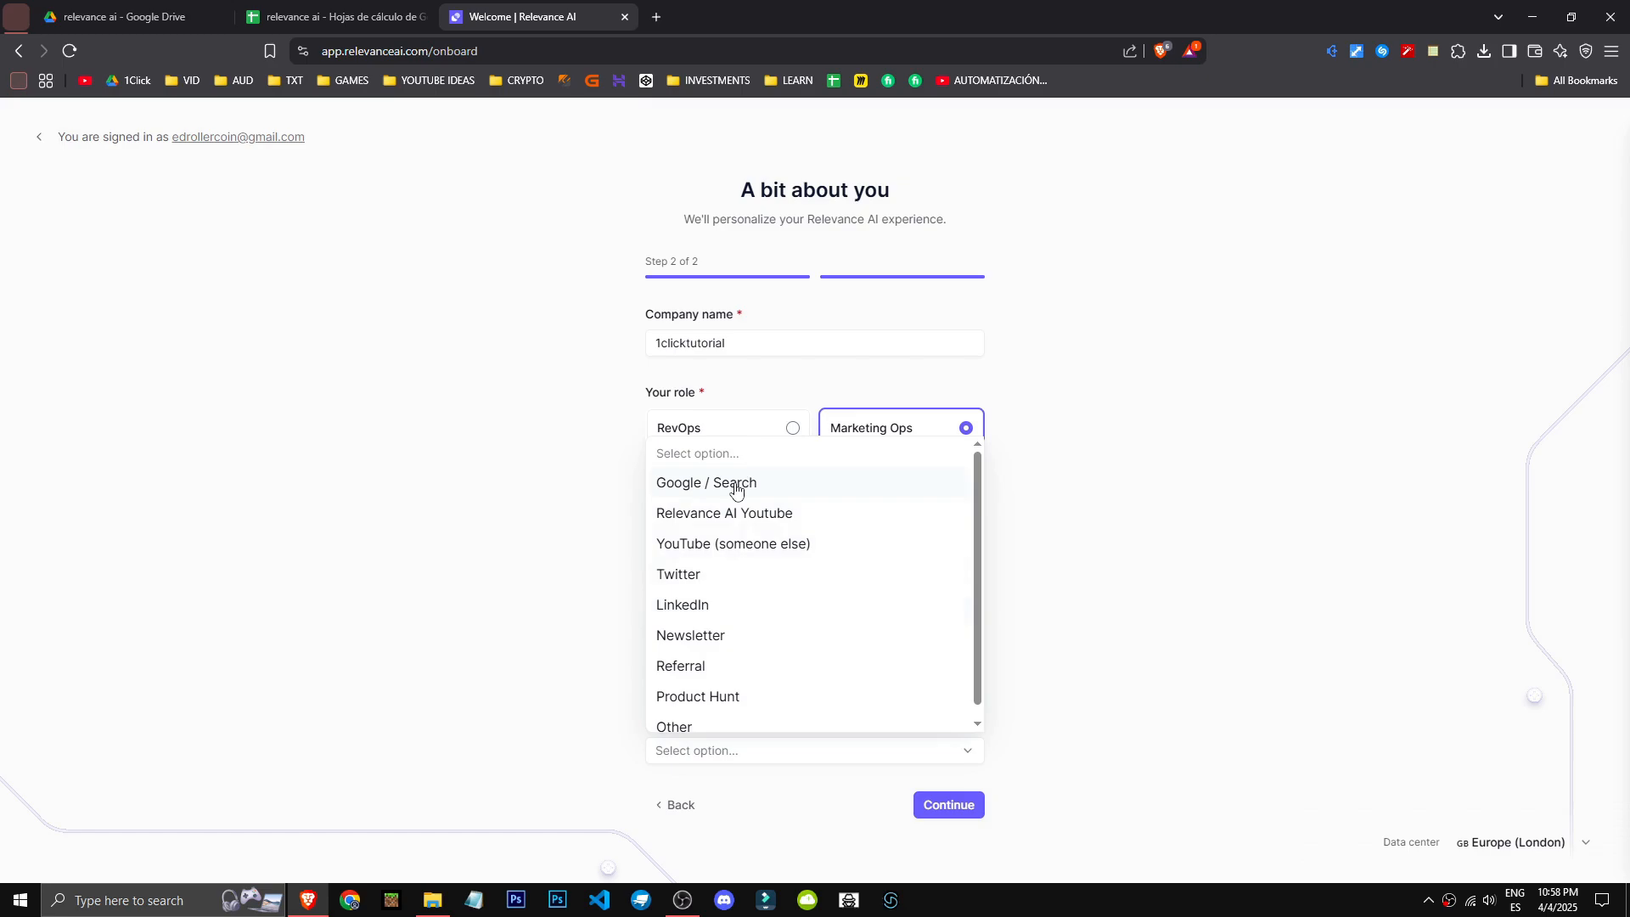
pyautogui.click(768, 513)
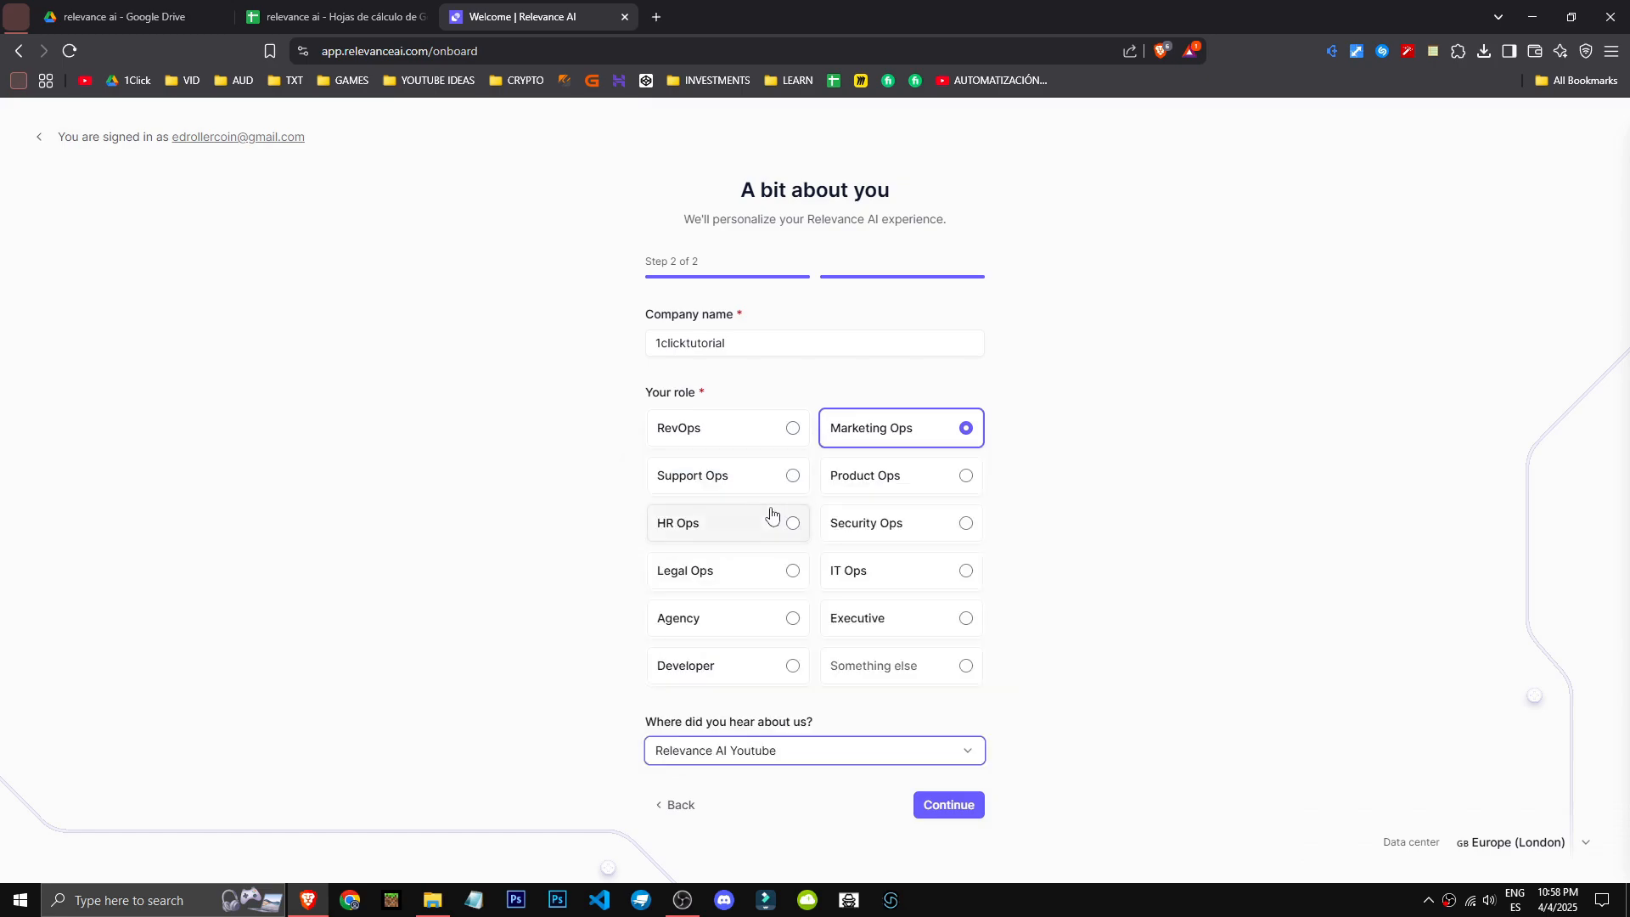
pyautogui.click(945, 805)
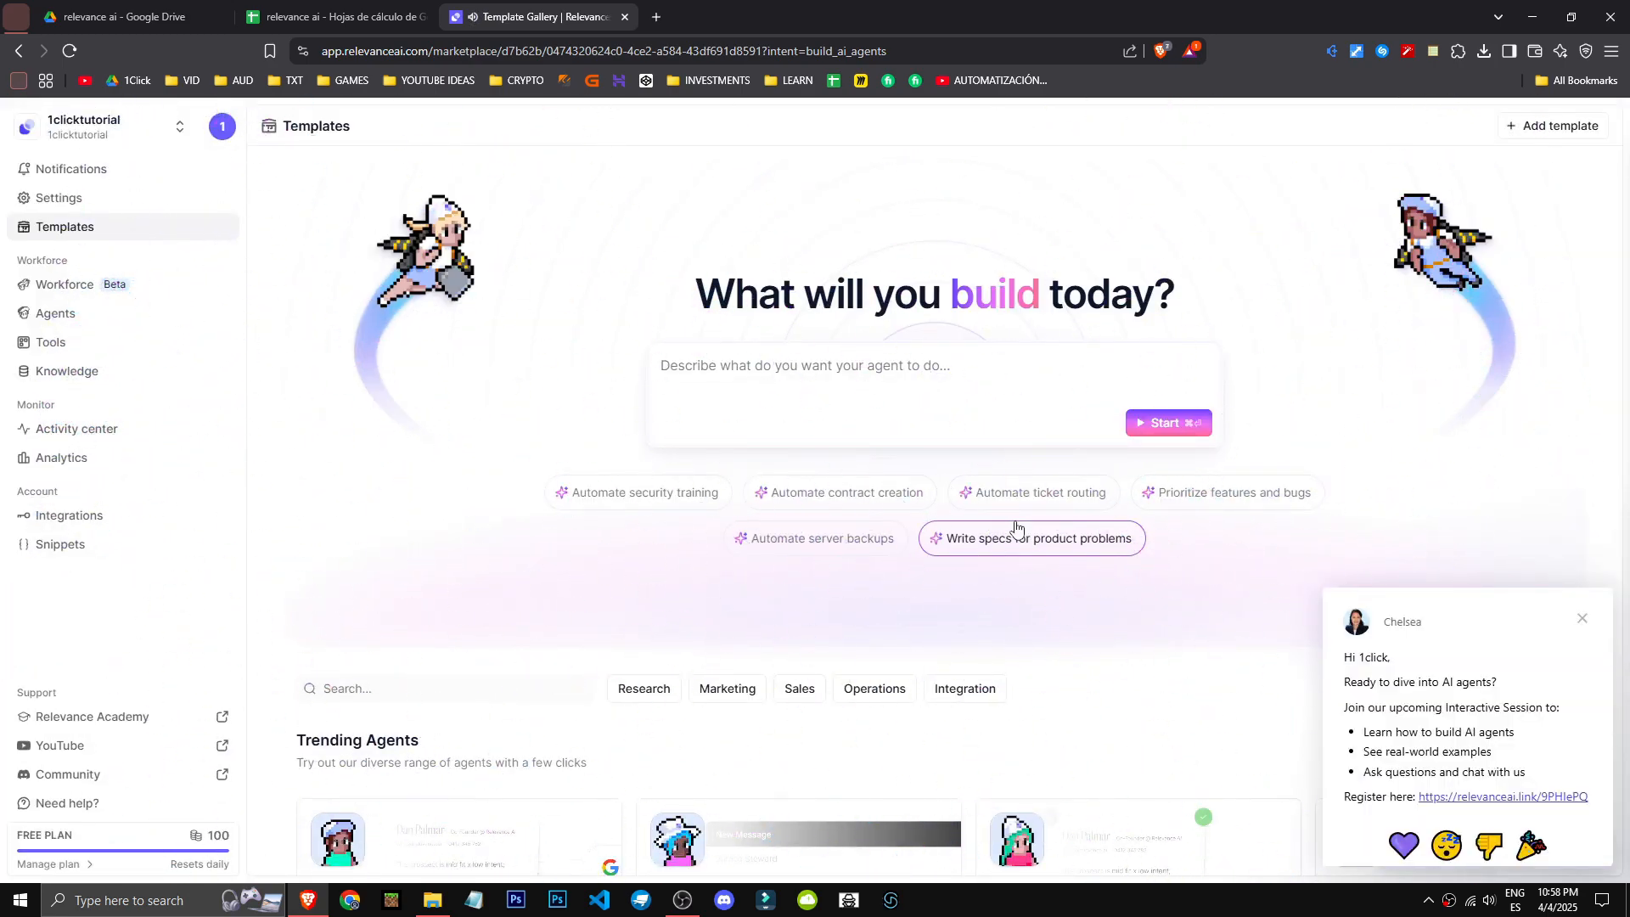
pyautogui.click(1593, 626)
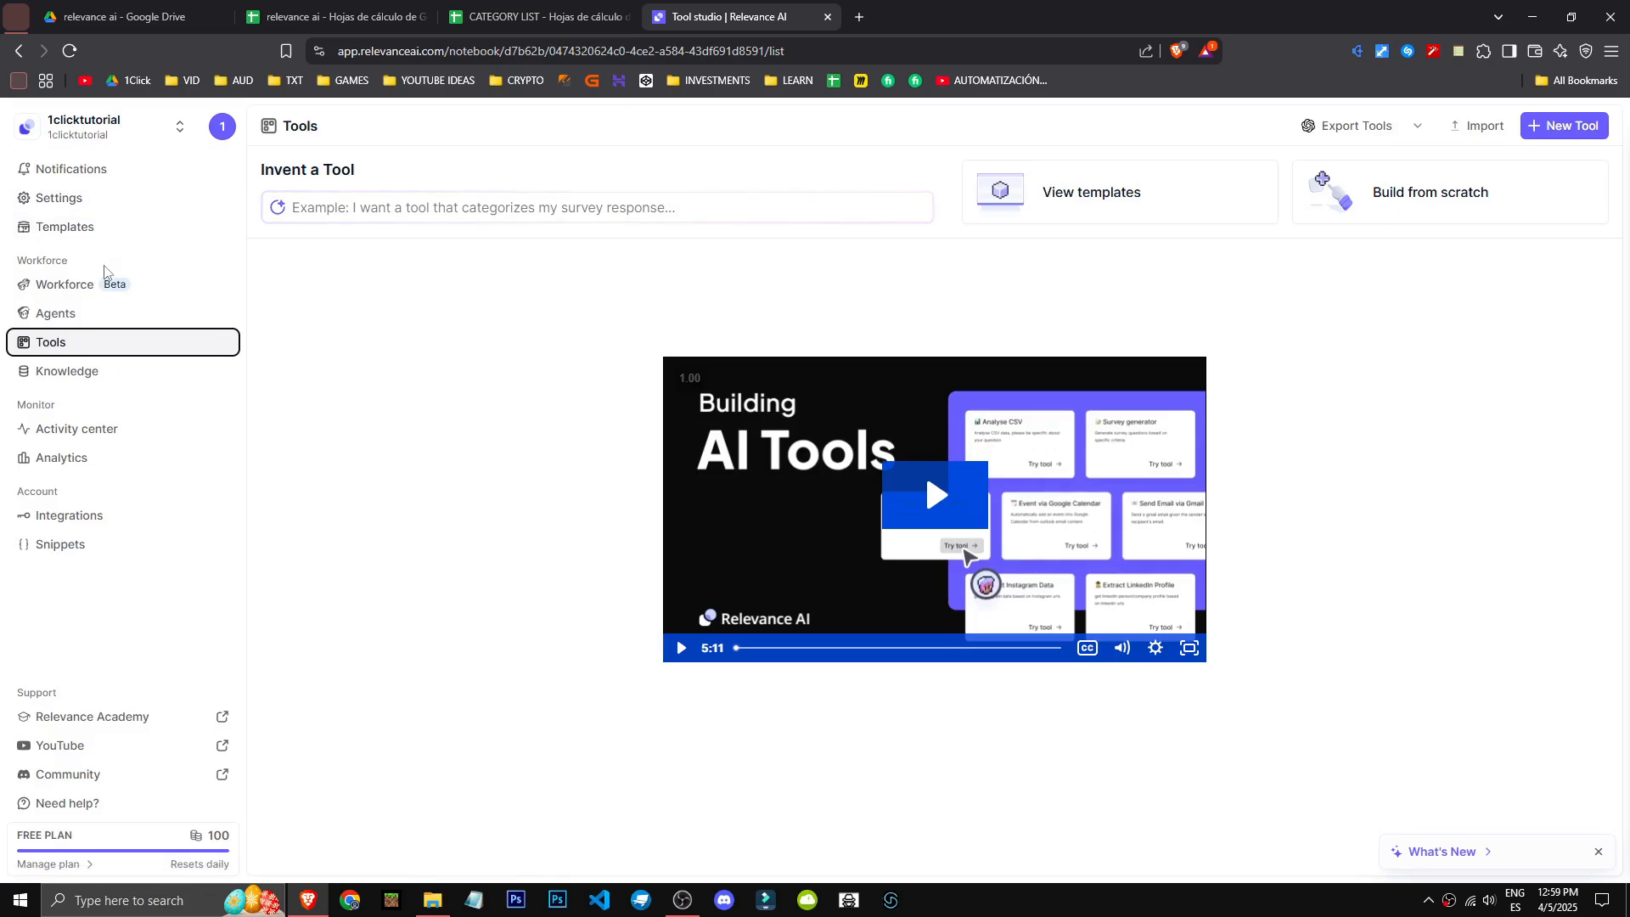
# - Look through the Workforce page and the template gallery's trending agents and agent templates, and return to the Tools page
pyautogui.click(95, 286)
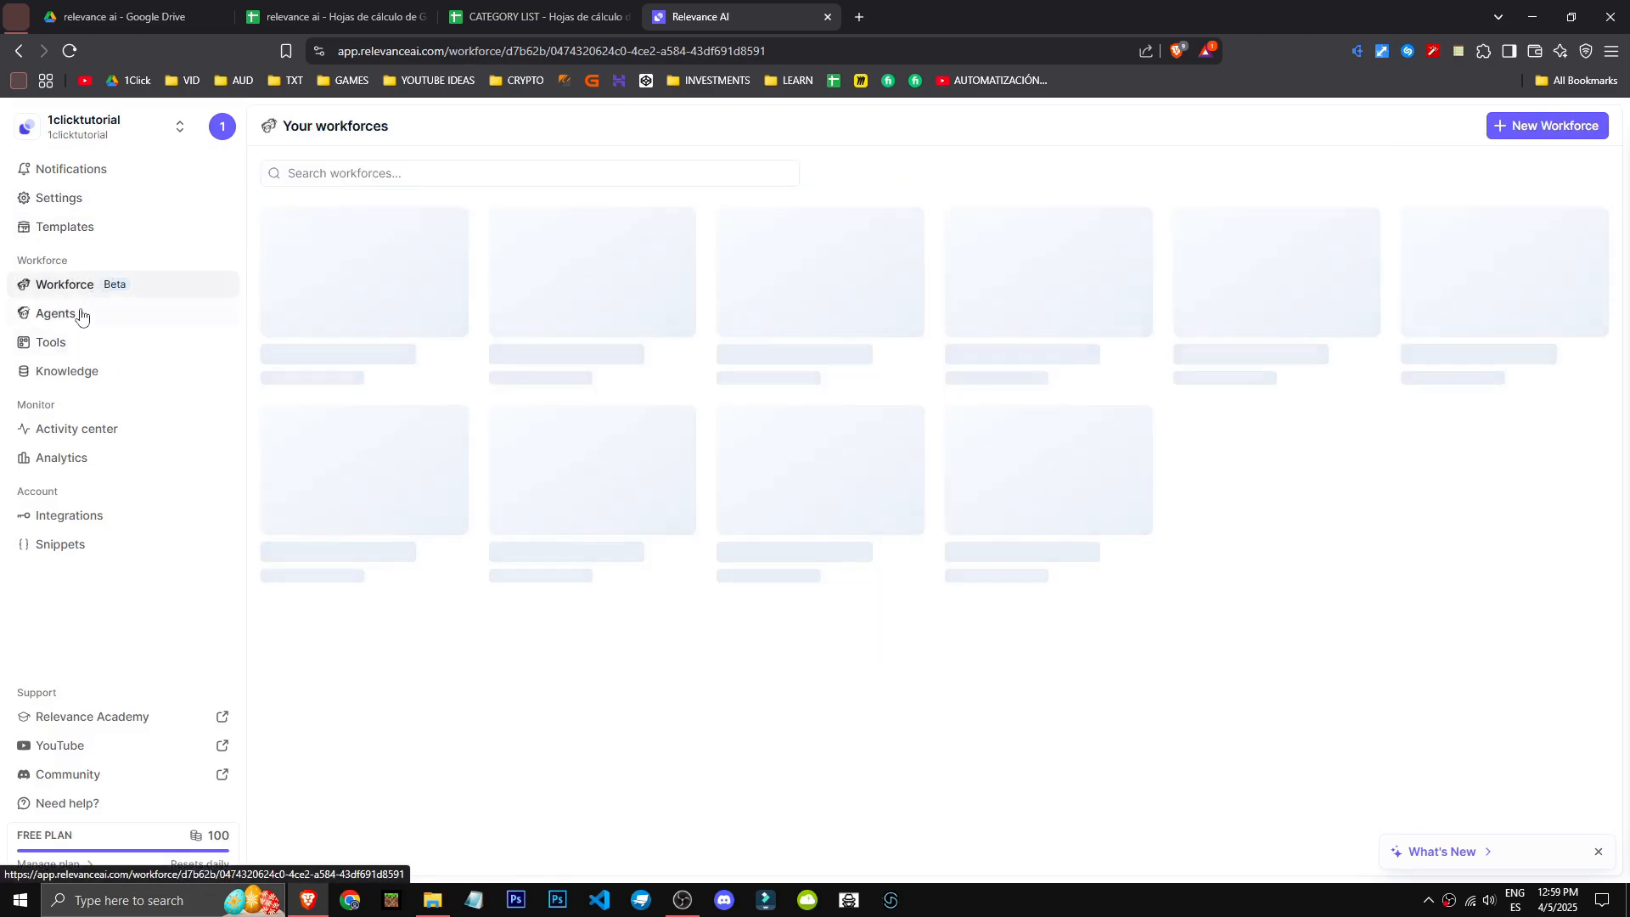
pyautogui.click(44, 353)
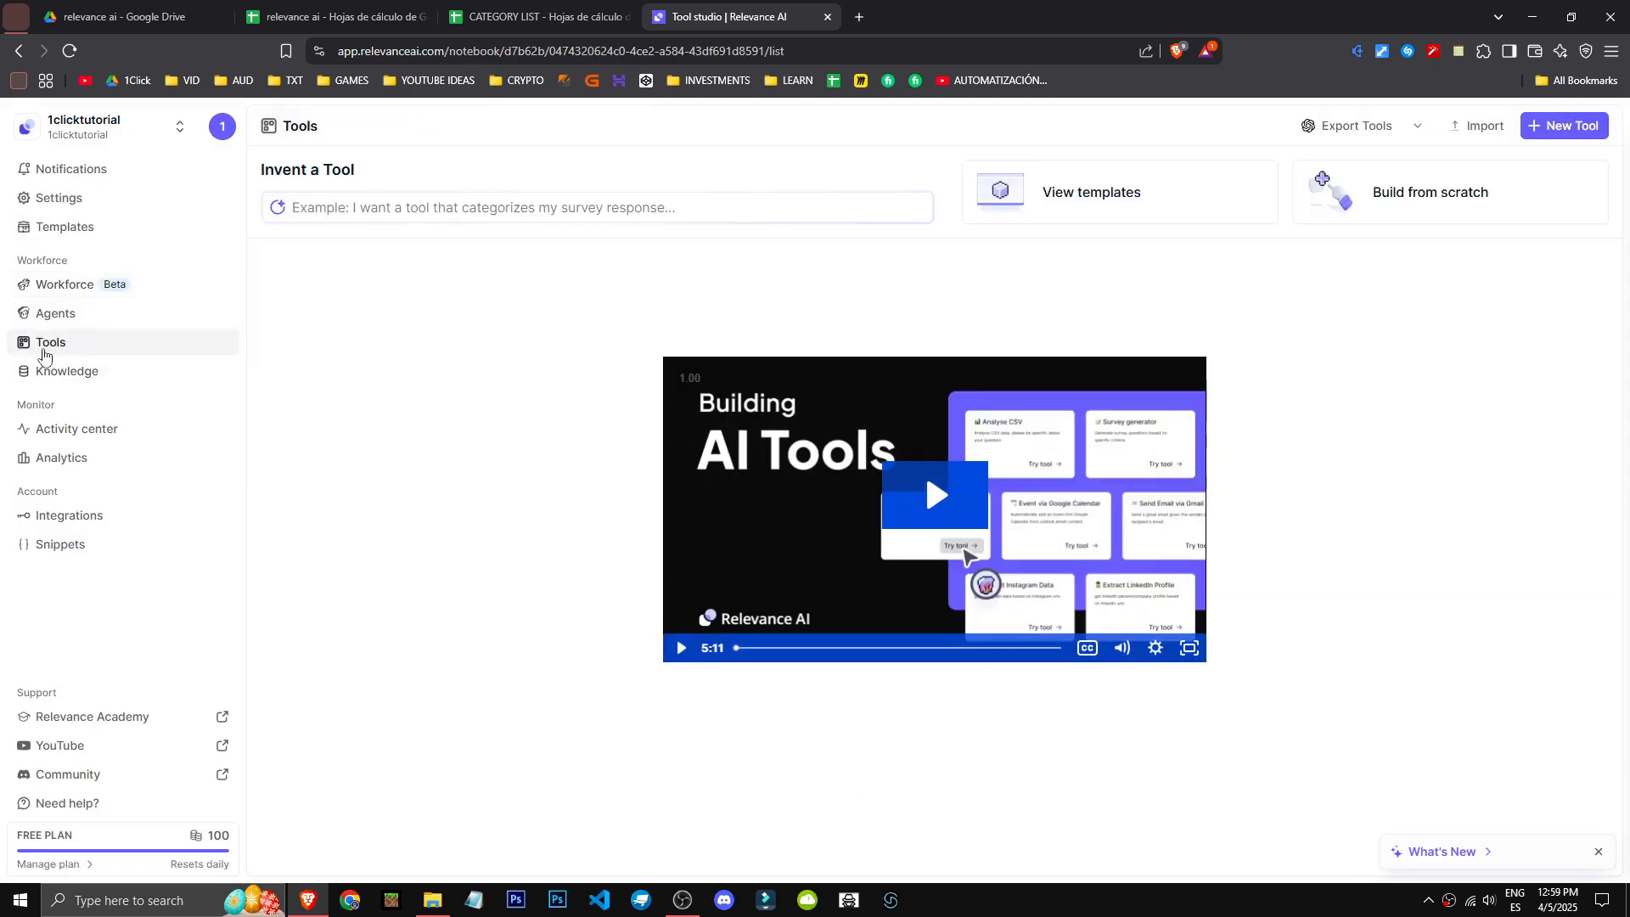
pyautogui.click(1088, 204)
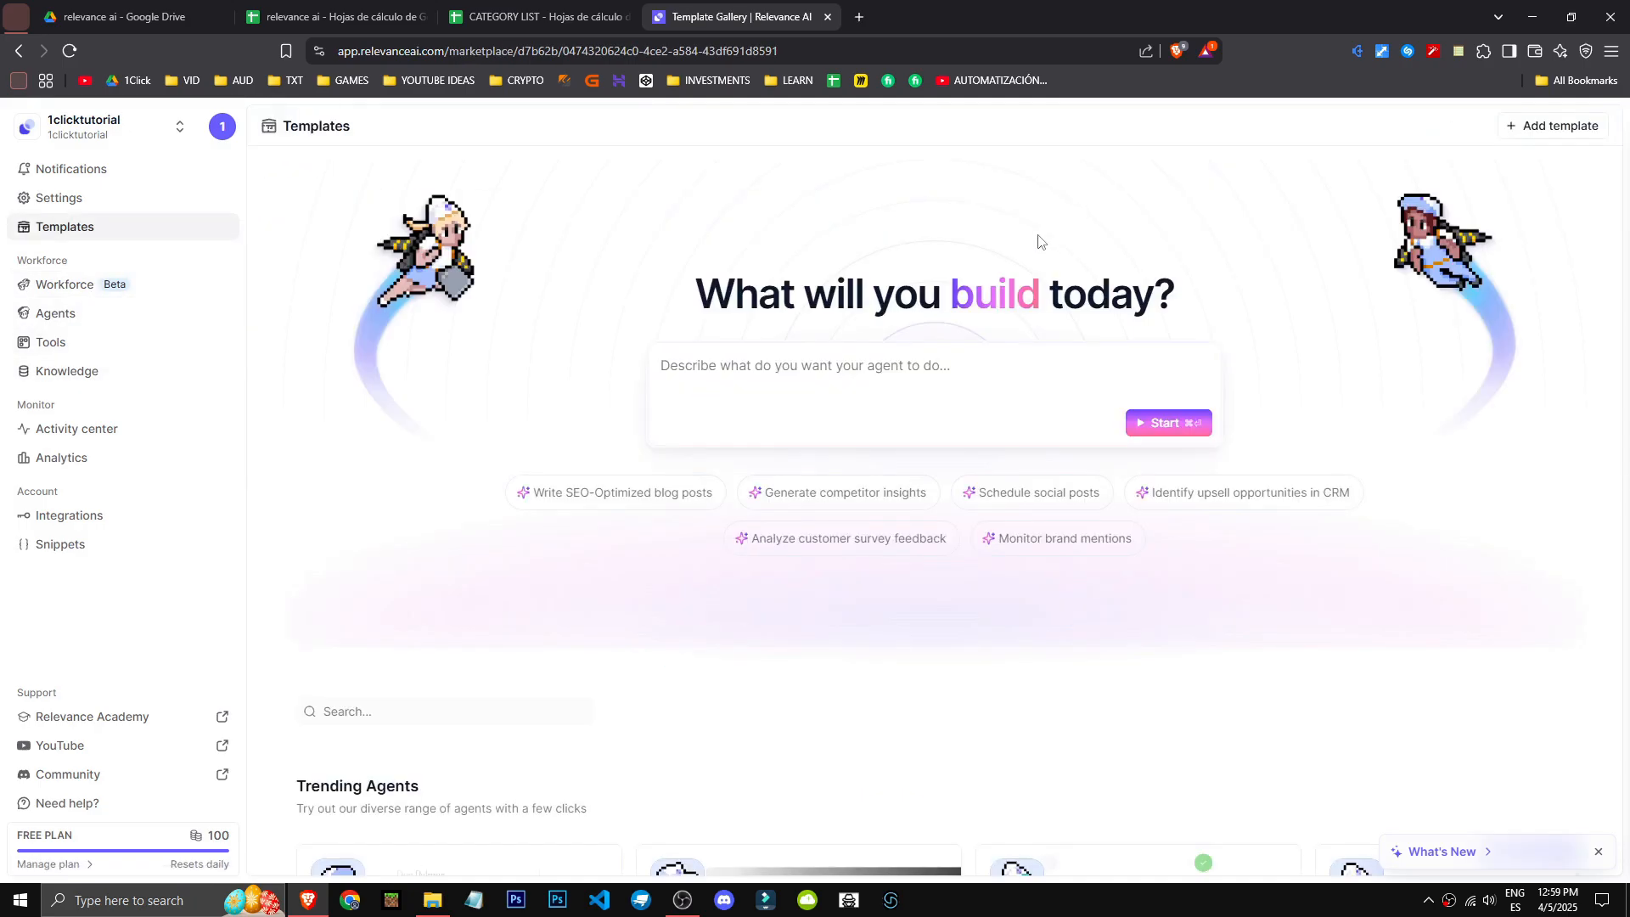
pyautogui.scroll(-5, 613, 669)
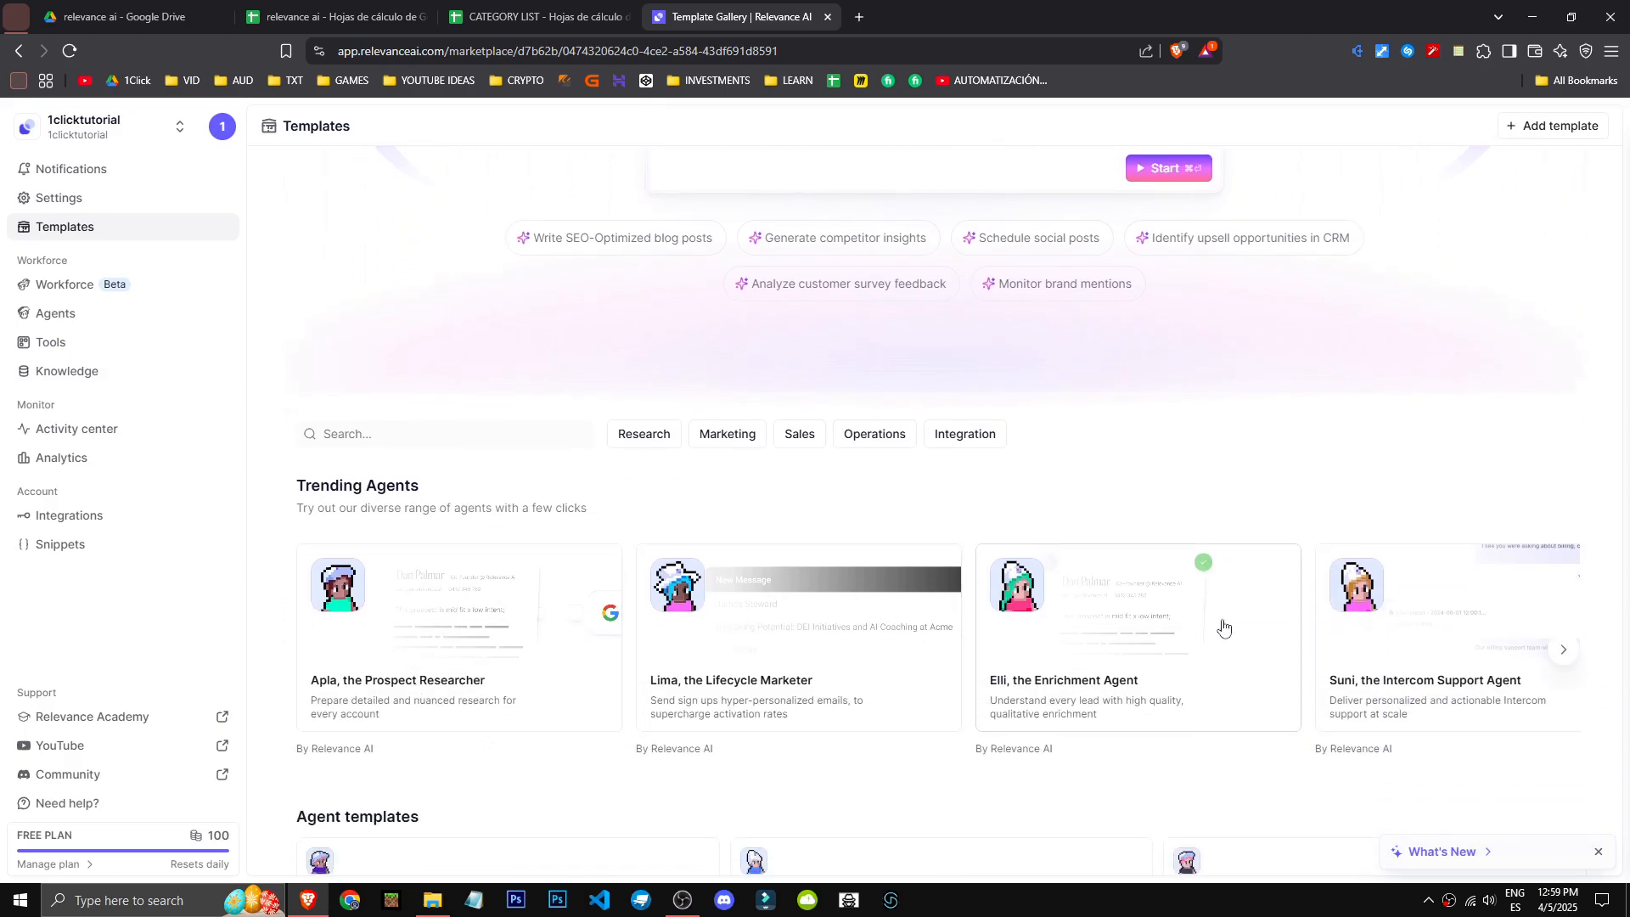
pyautogui.scroll(-1, 1304, 654)
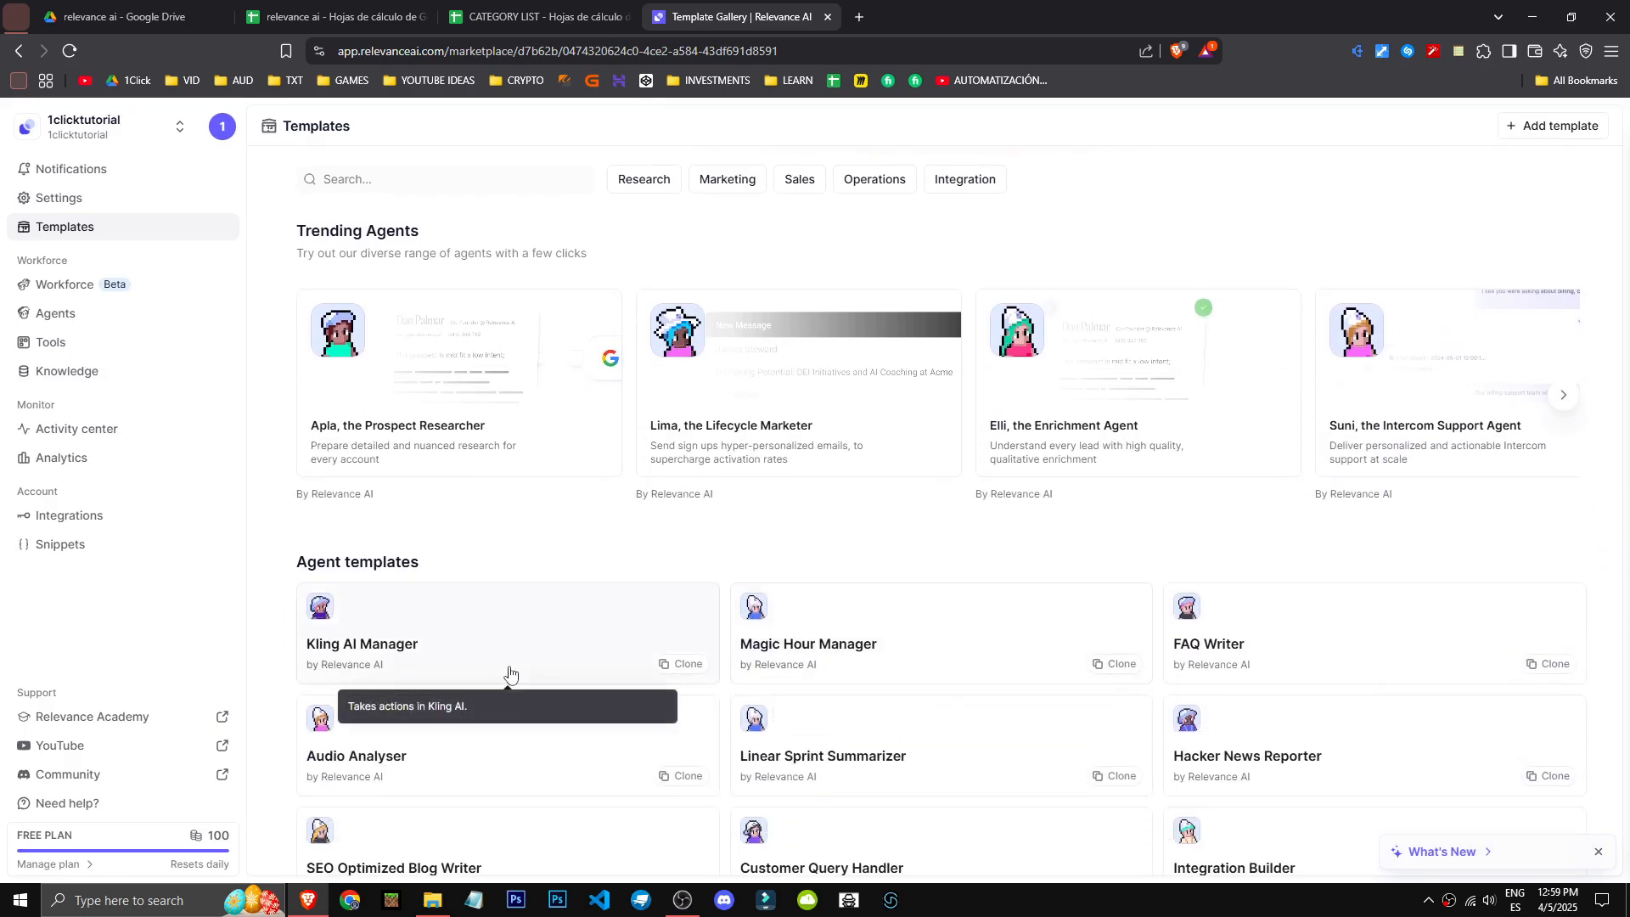
pyautogui.click(19, 52)
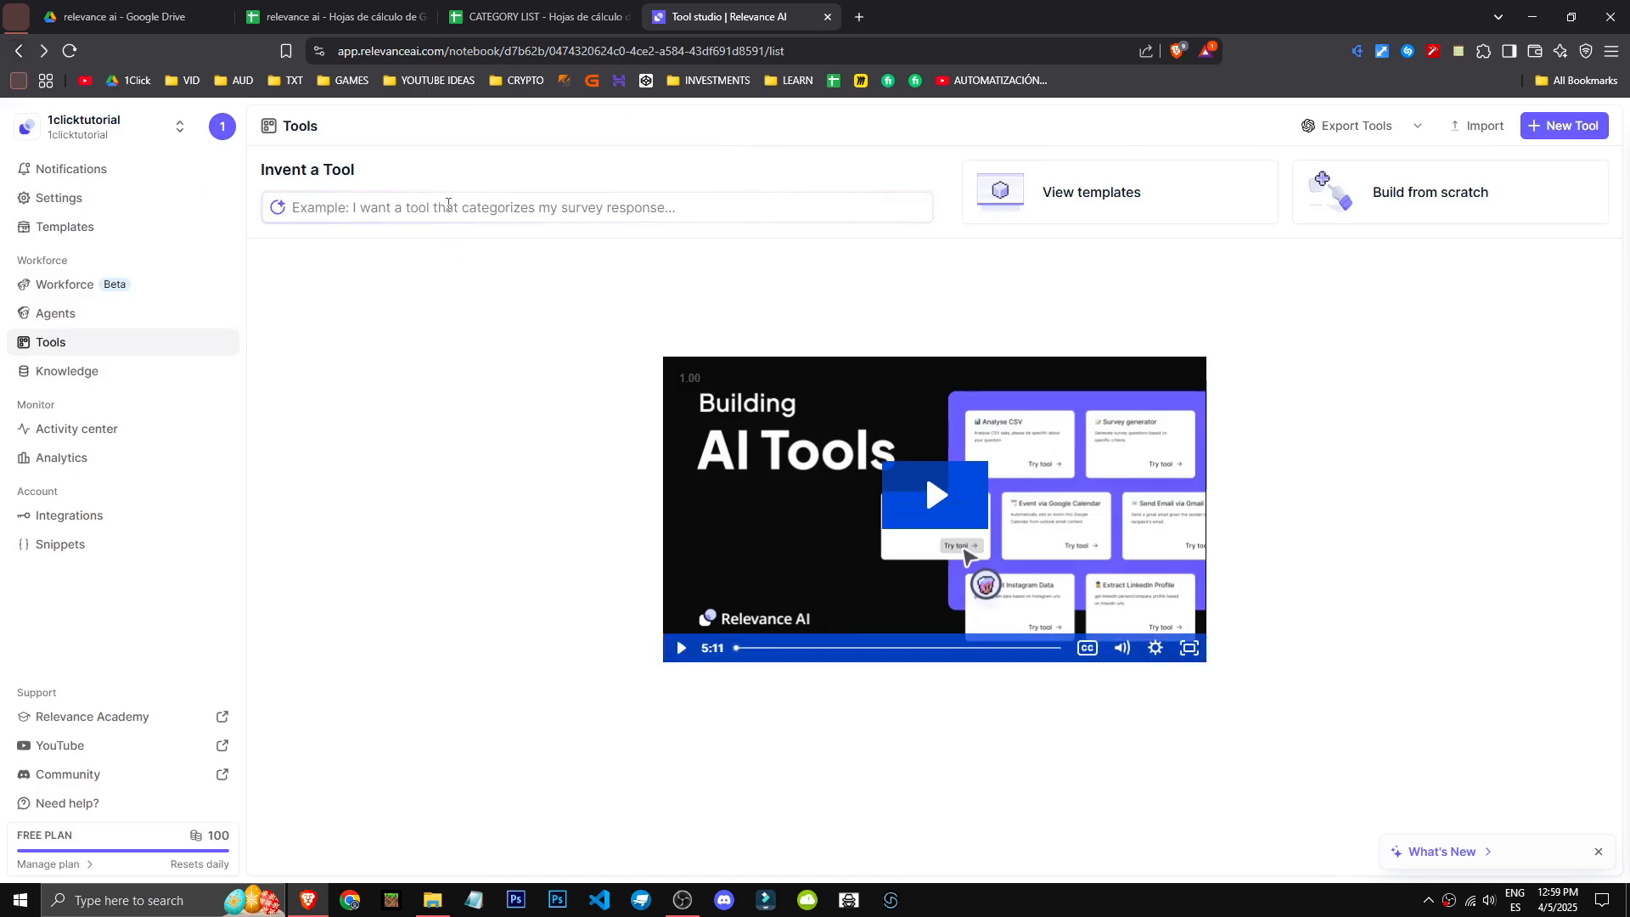
pyautogui.click(448, 205)
pyautogui.moveTo(267, 170); pyautogui.dragTo(383, 167)
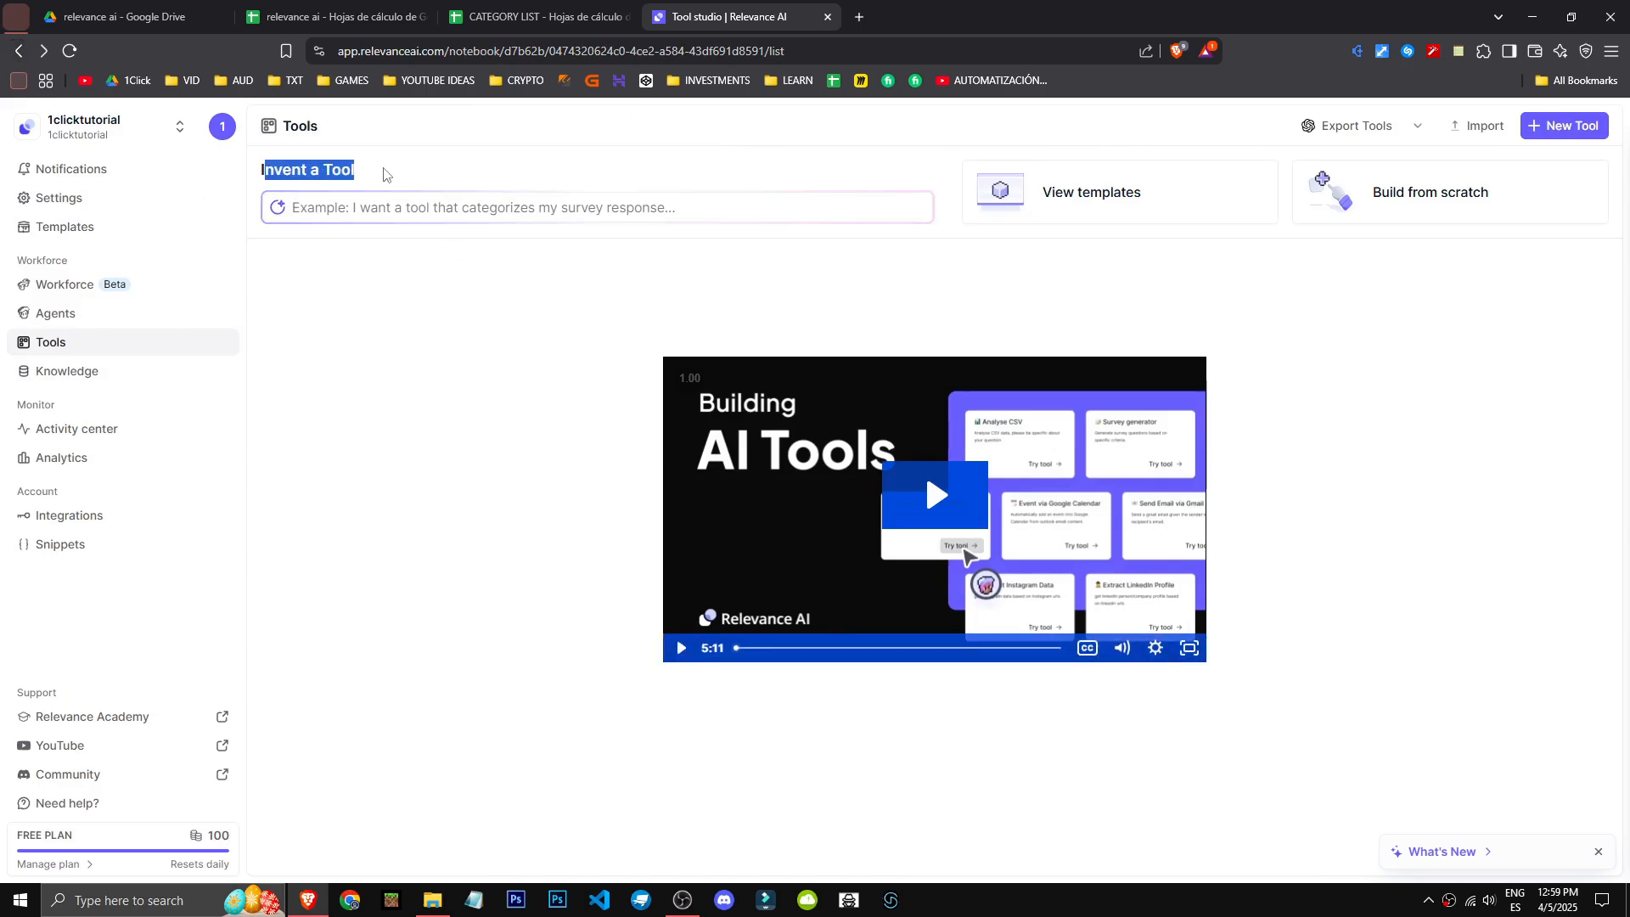
pyautogui.click(389, 207)
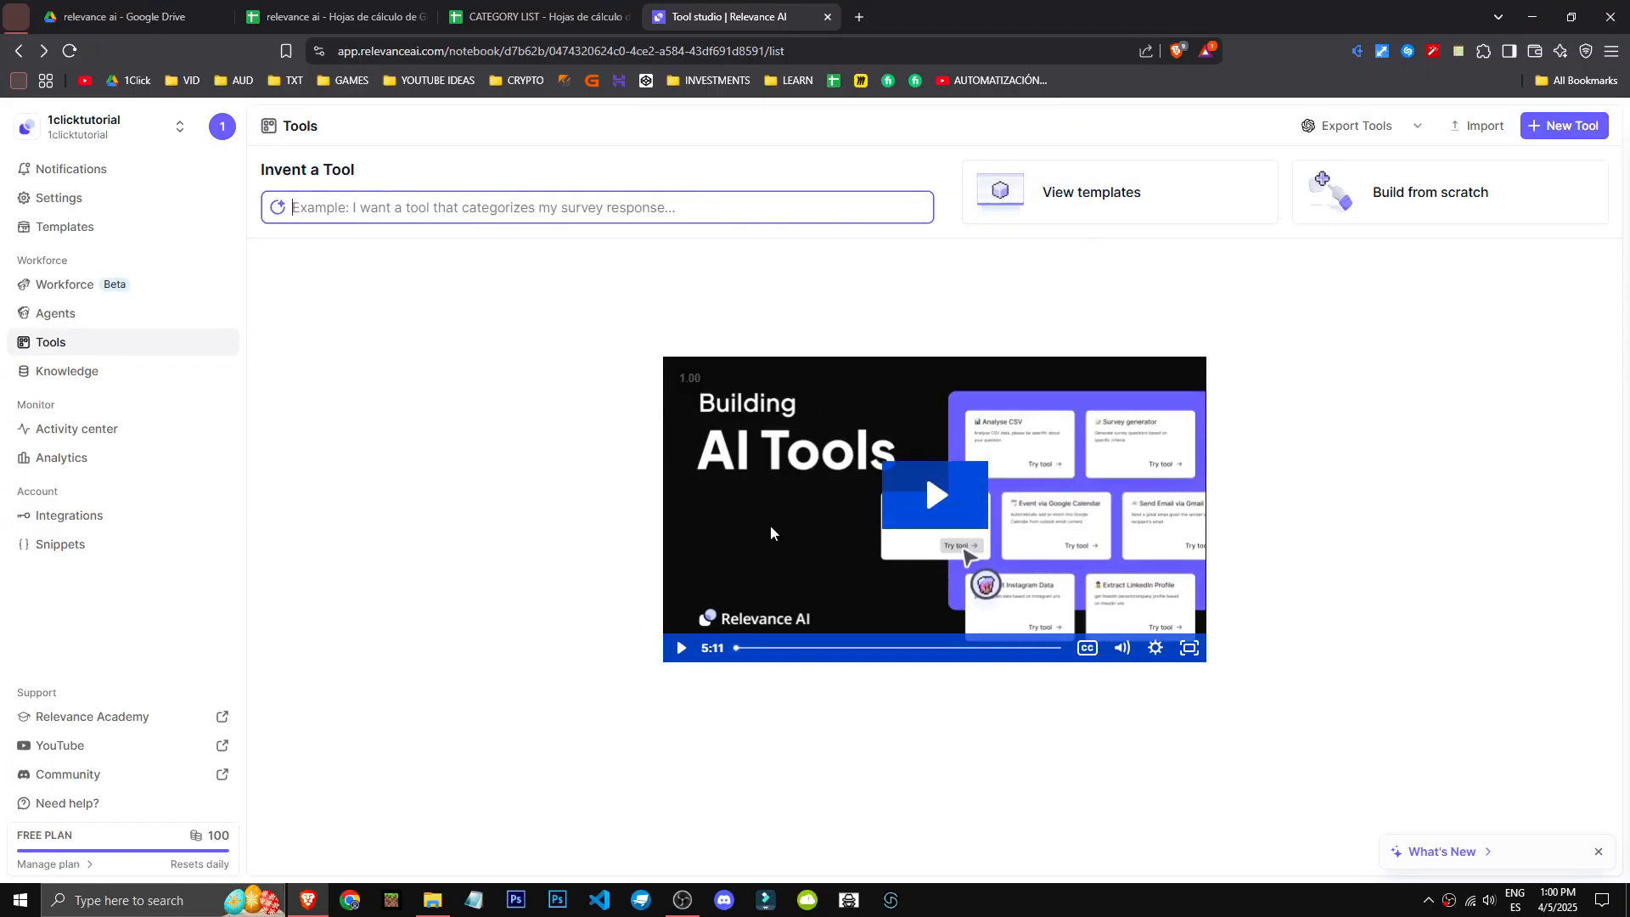
# - Start building a new tool from scratch and title it gmail
pyautogui.click(1454, 200)
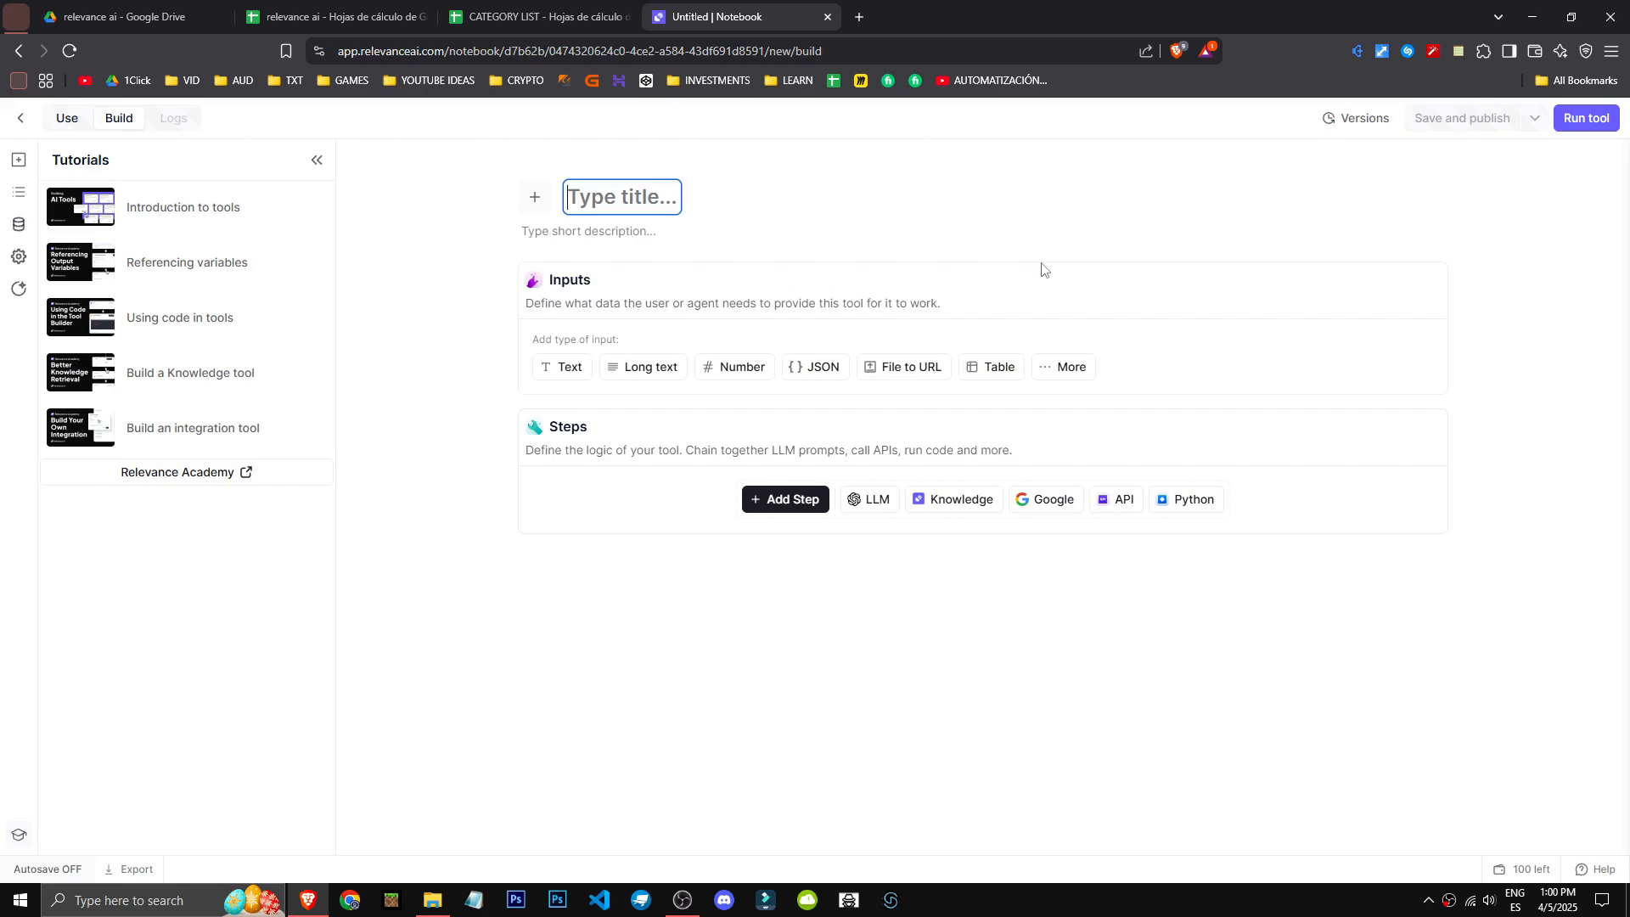
pyautogui.write('gmail')
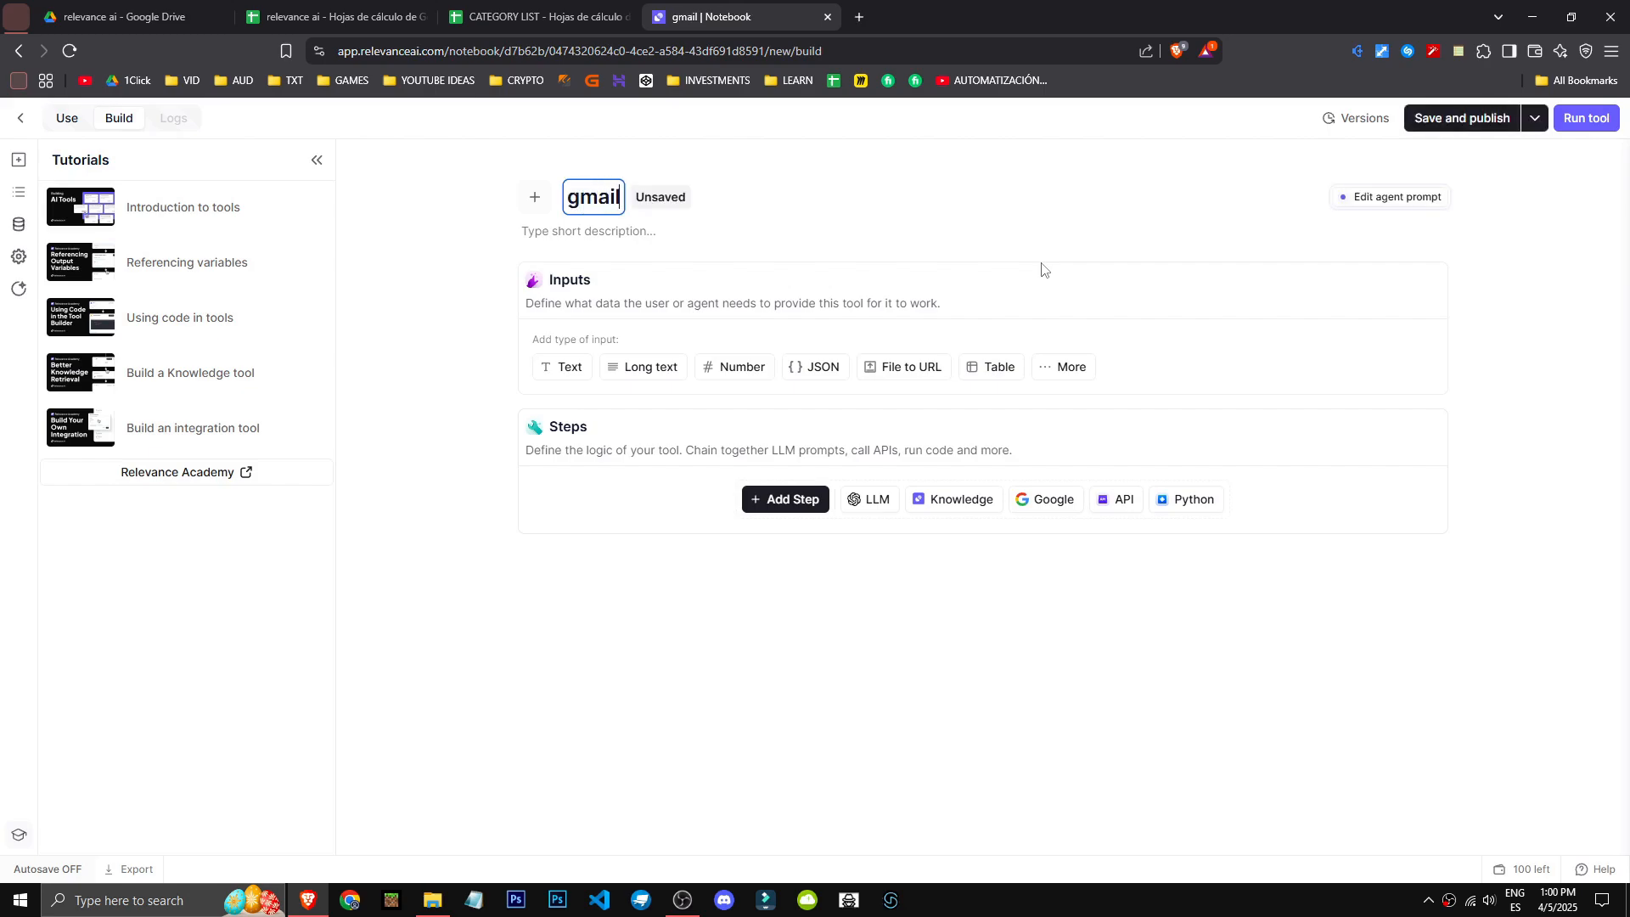
pyautogui.press('Return')
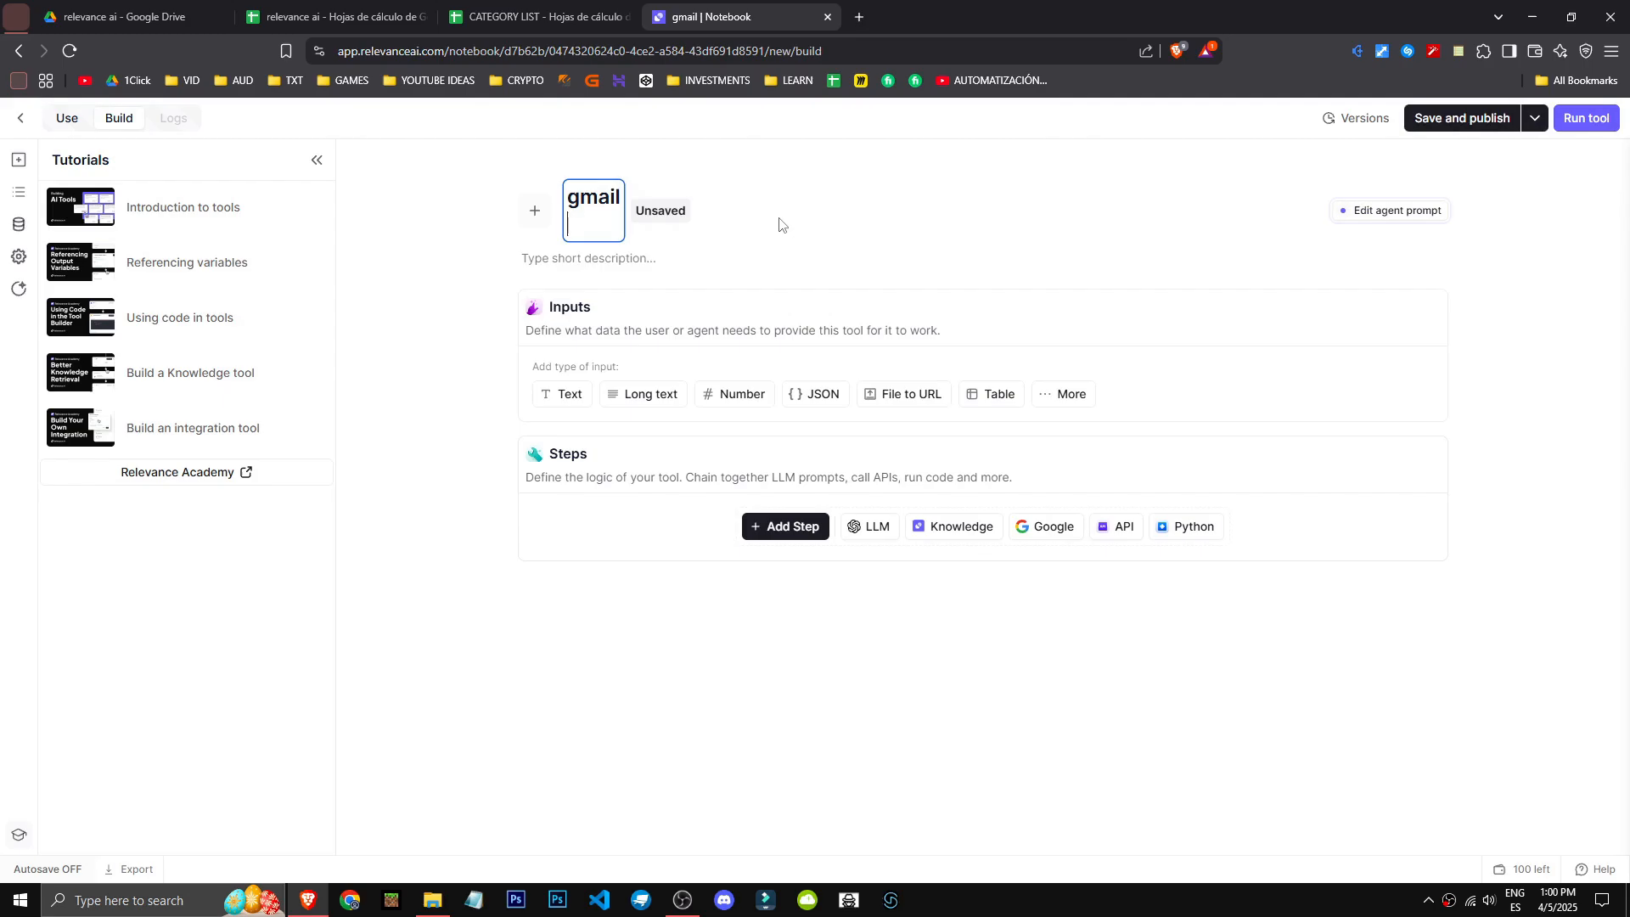
pyautogui.click(802, 231)
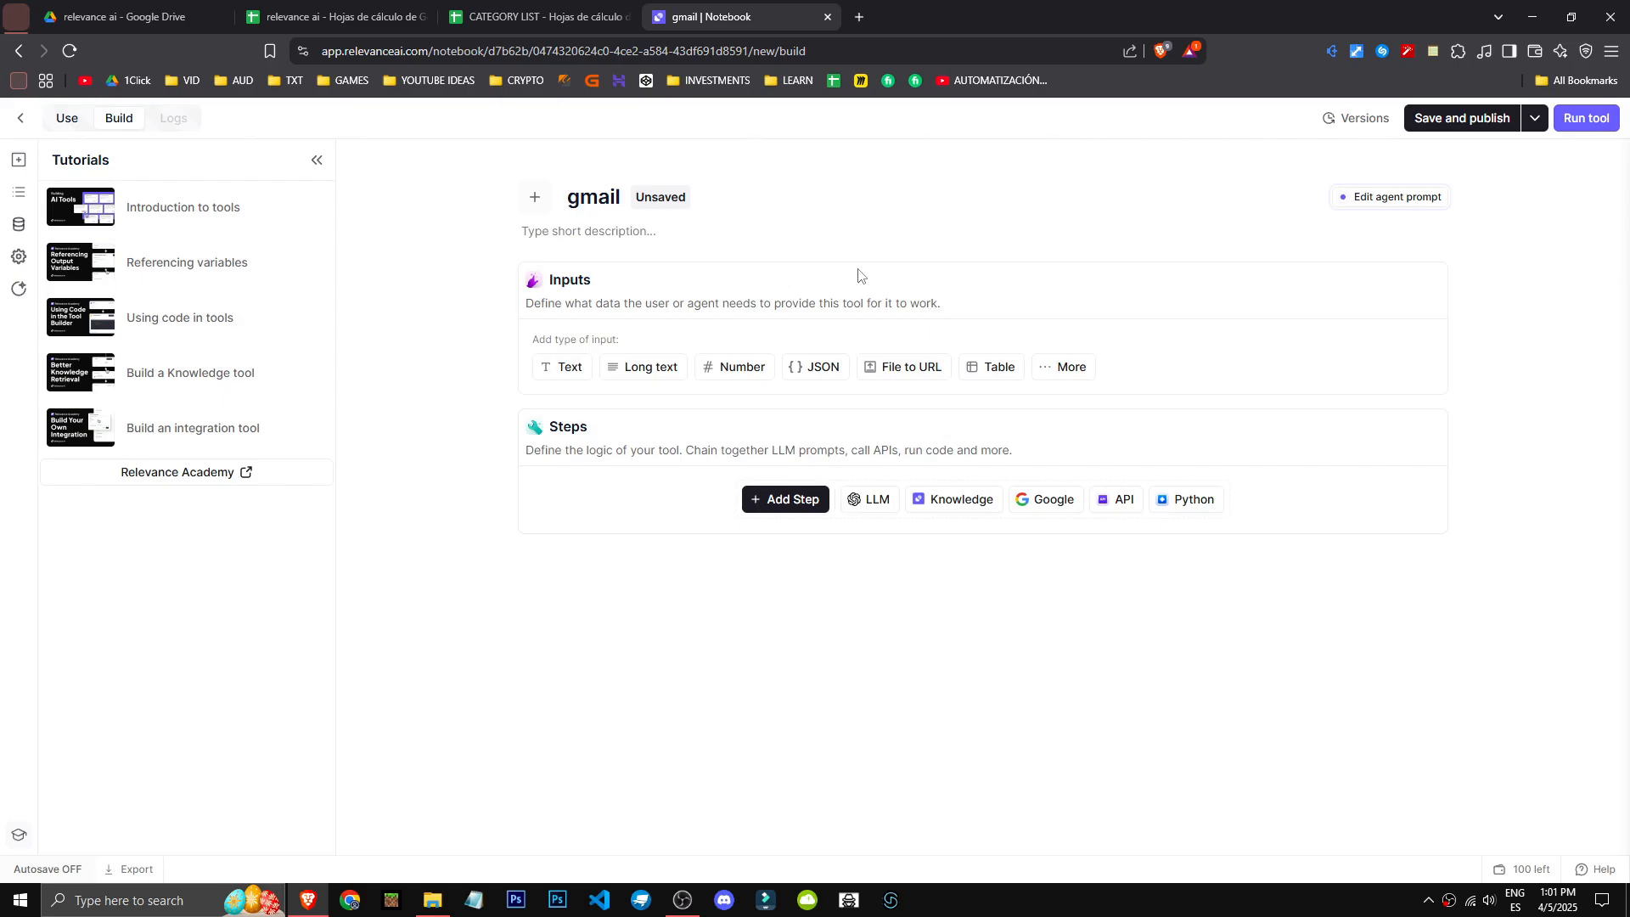
# - Add a text input to the tool, make it required and title it CORREO
pyautogui.click(564, 374)
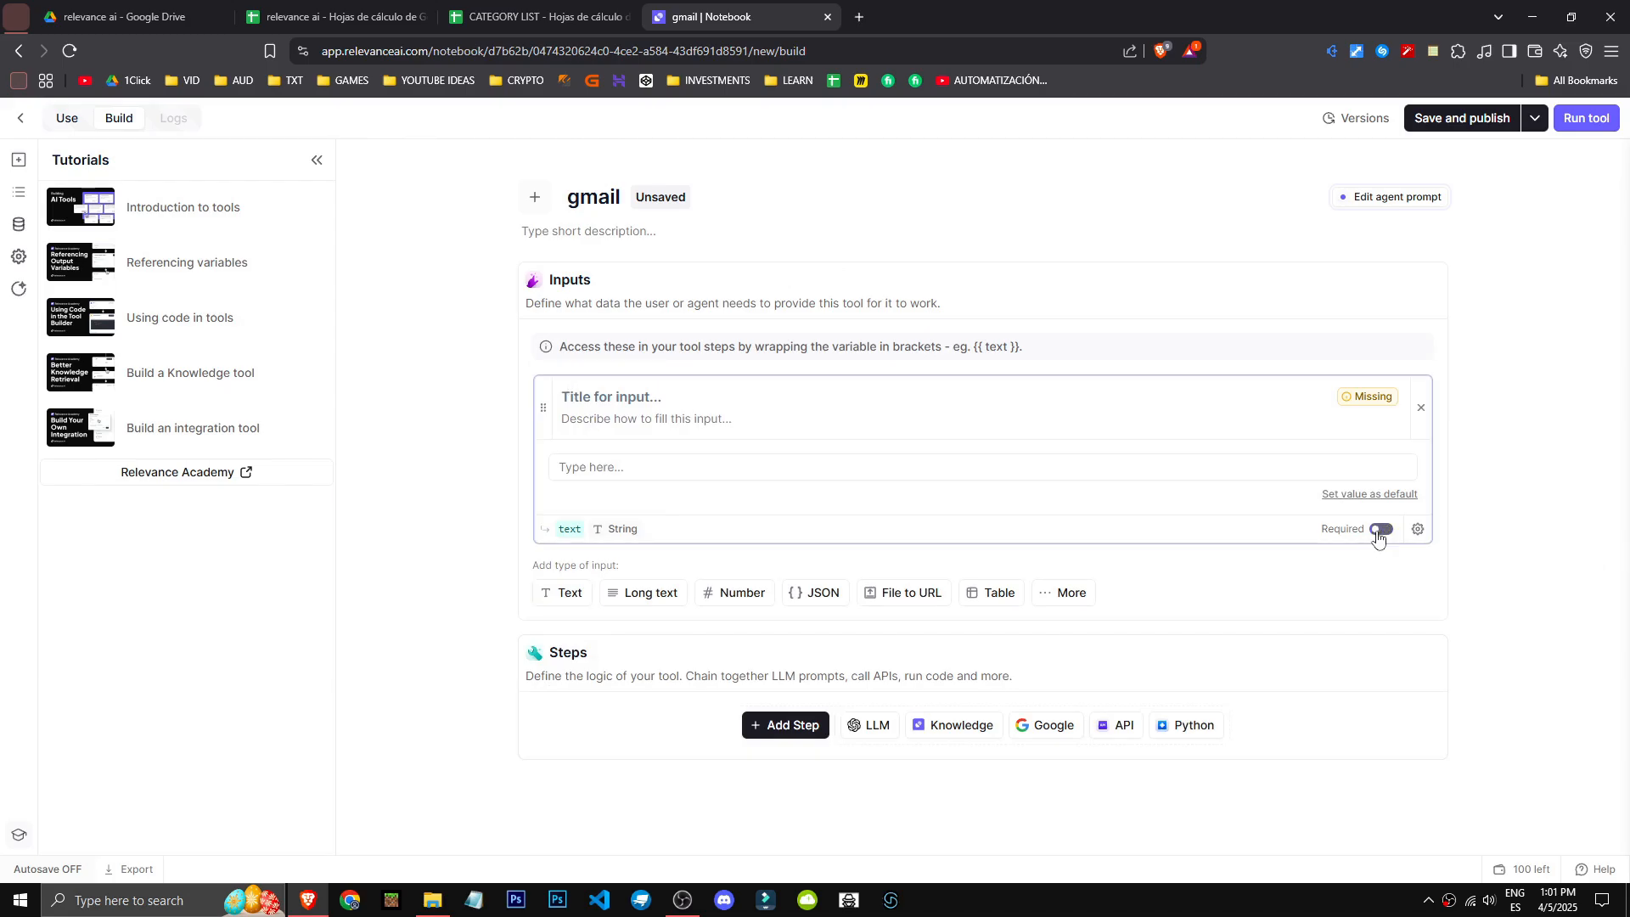
pyautogui.click(1294, 474)
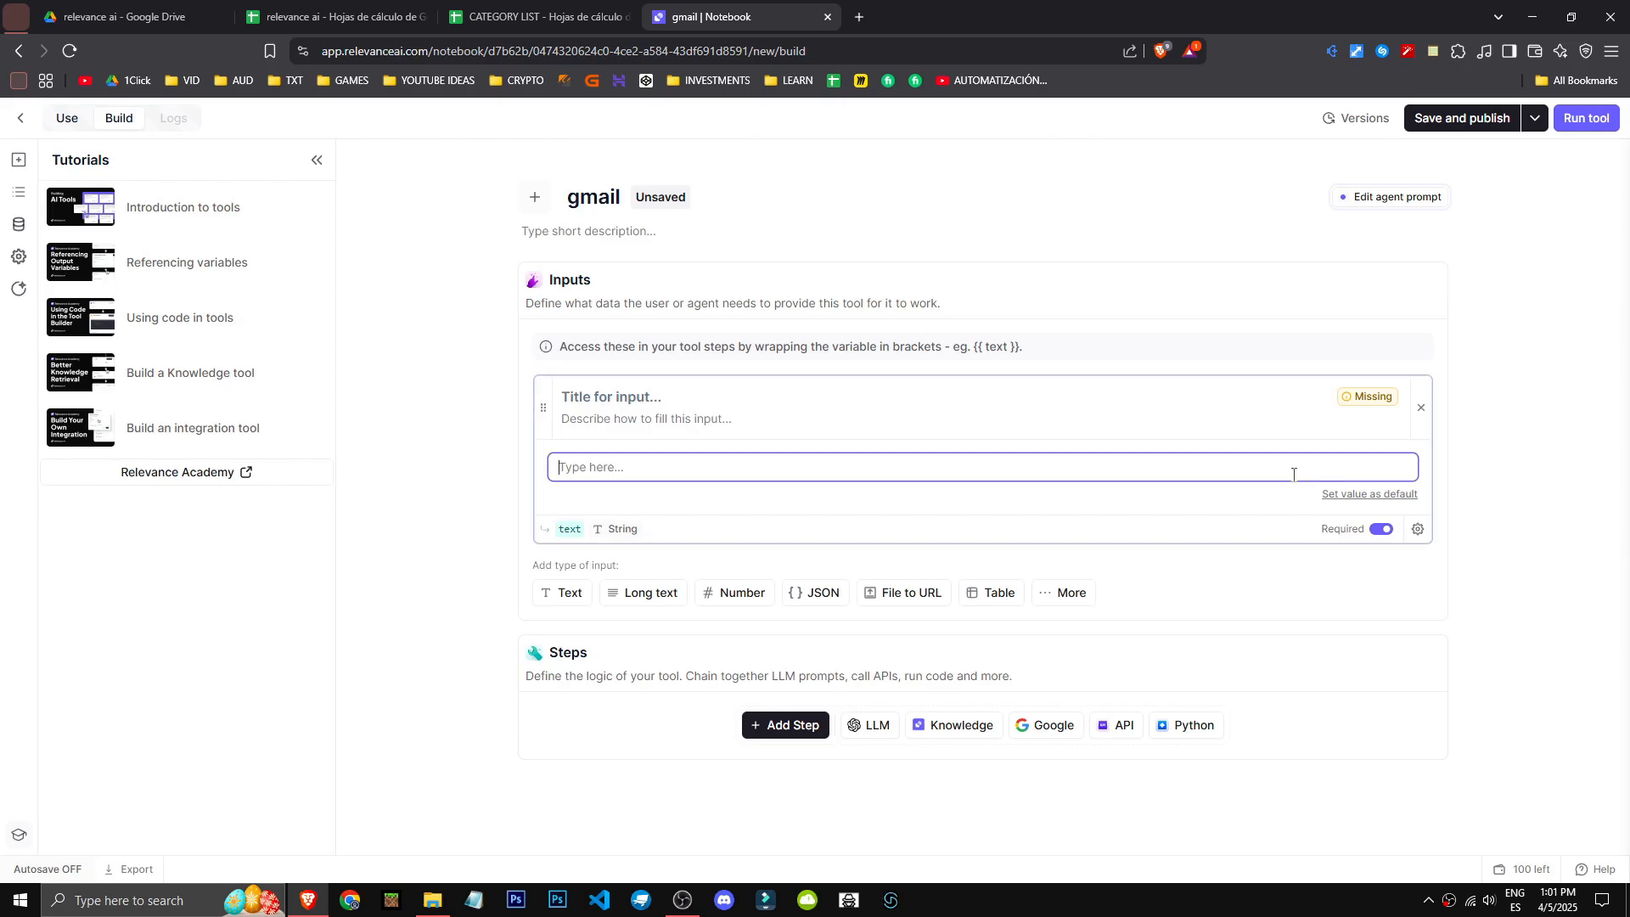
pyautogui.click(855, 394)
pyautogui.write('C')
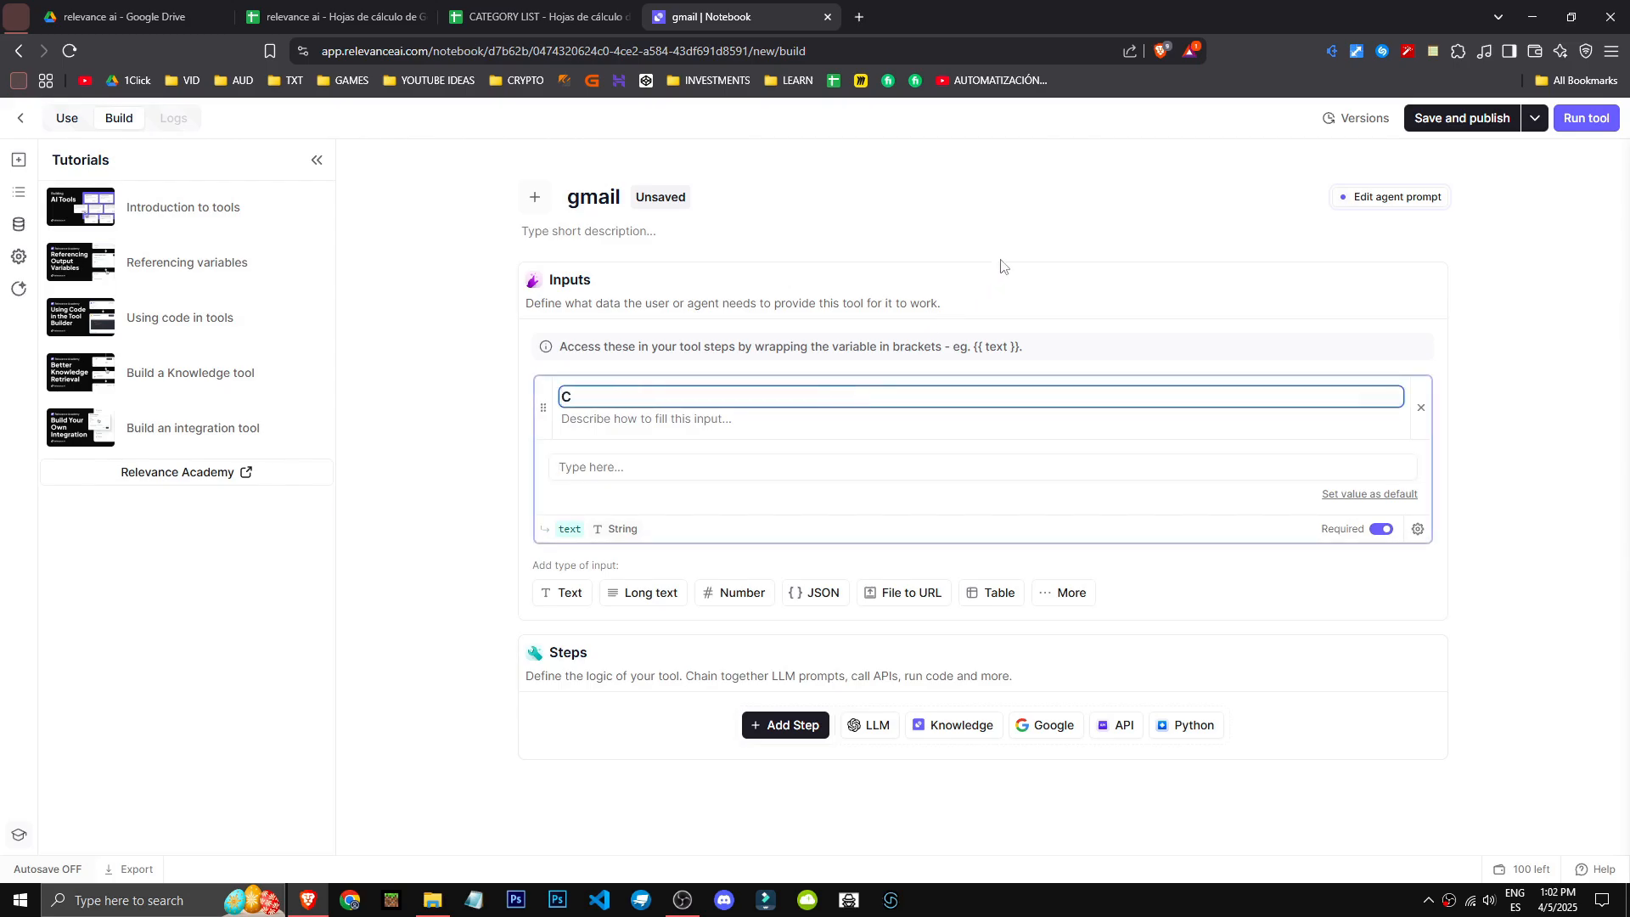
pyautogui.write('ORRE')
pyautogui.press('BackSpace')
pyautogui.write('REO')
pyautogui.hotkey('ctrl', 'a')
pyautogui.hotkey('ctrl', 'c')
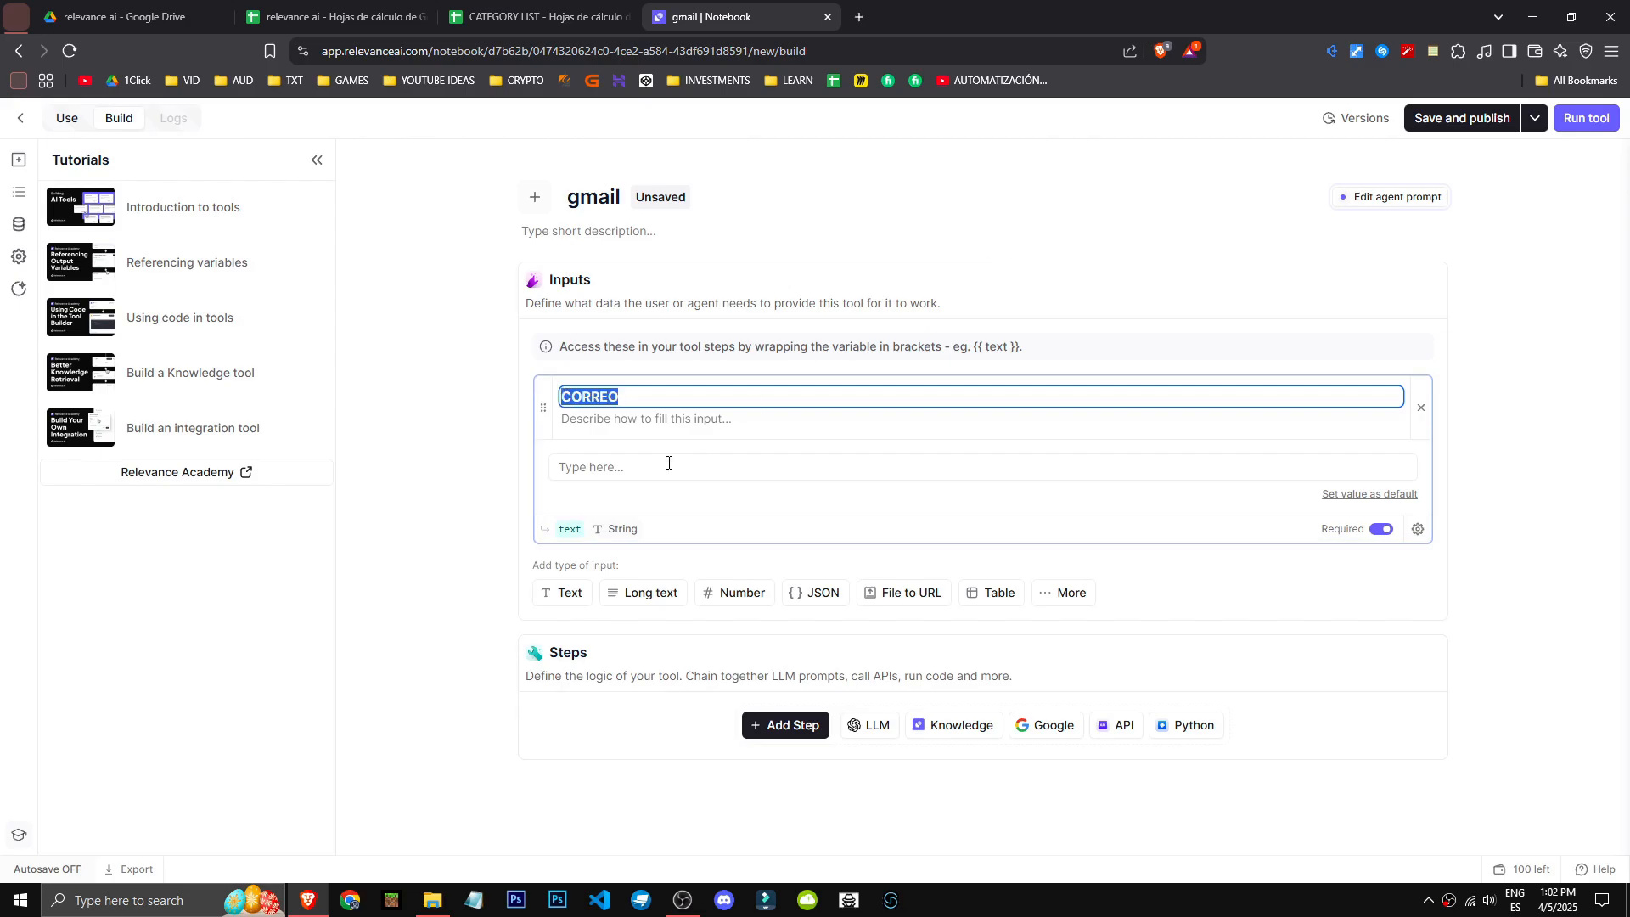
# - Rename the CORREO input's variable as correo
pyautogui.click(578, 528)
pyautogui.click(425, 531)
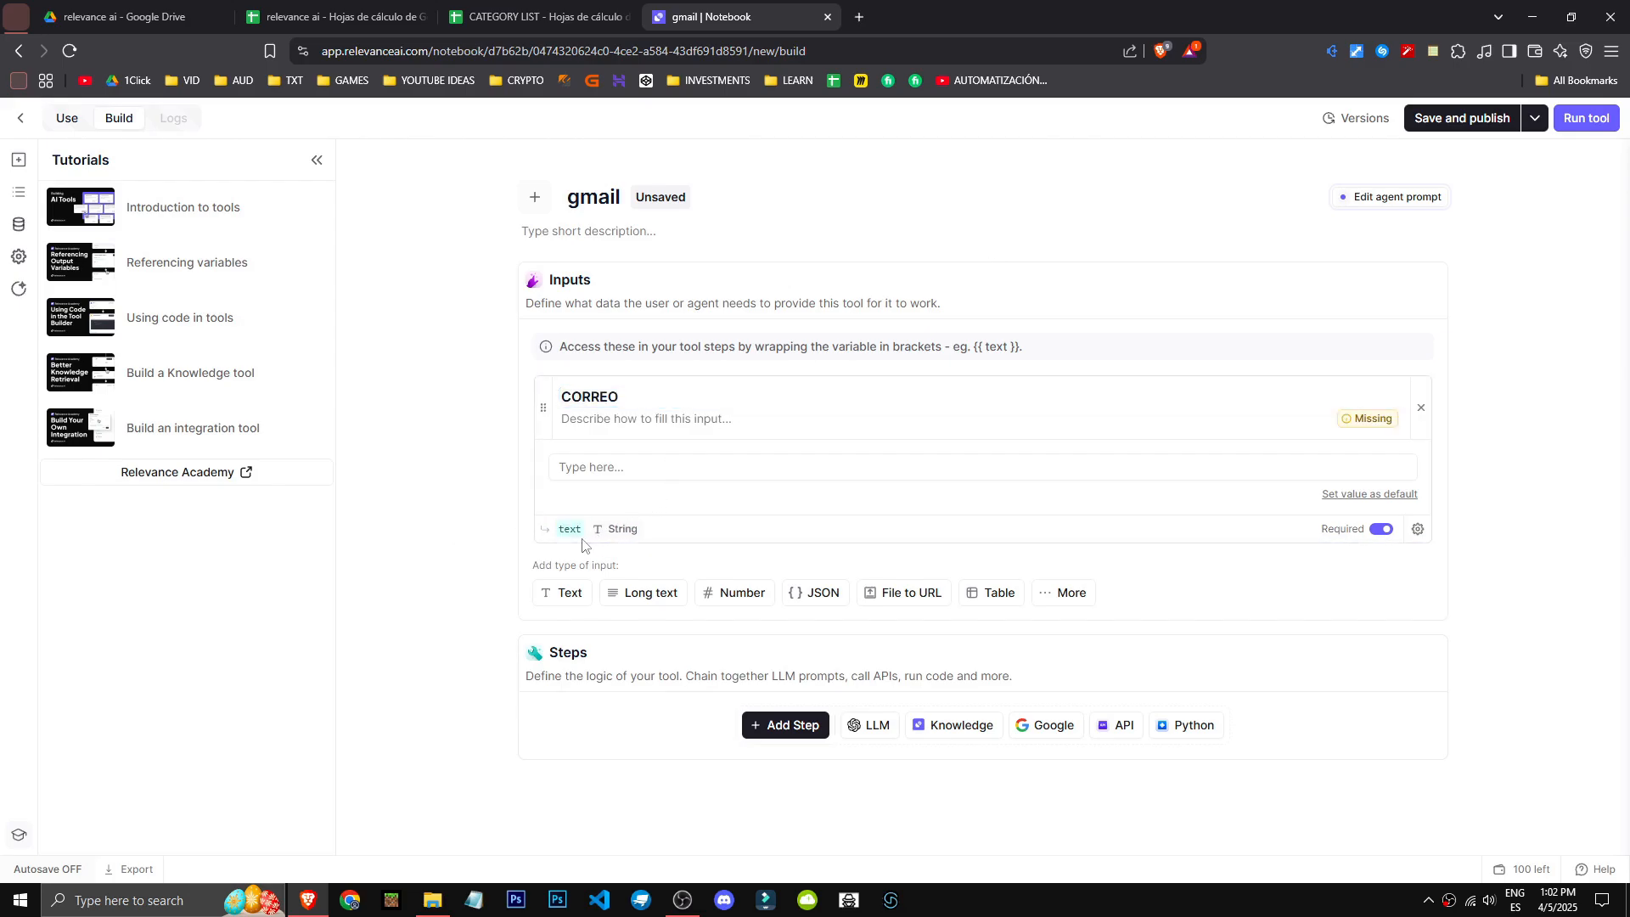
pyautogui.click(573, 530)
pyautogui.hotkey('ctrl', 'a')
pyautogui.hotkey('ctrl', 'v')
pyautogui.click(446, 547)
pyautogui.click(679, 467)
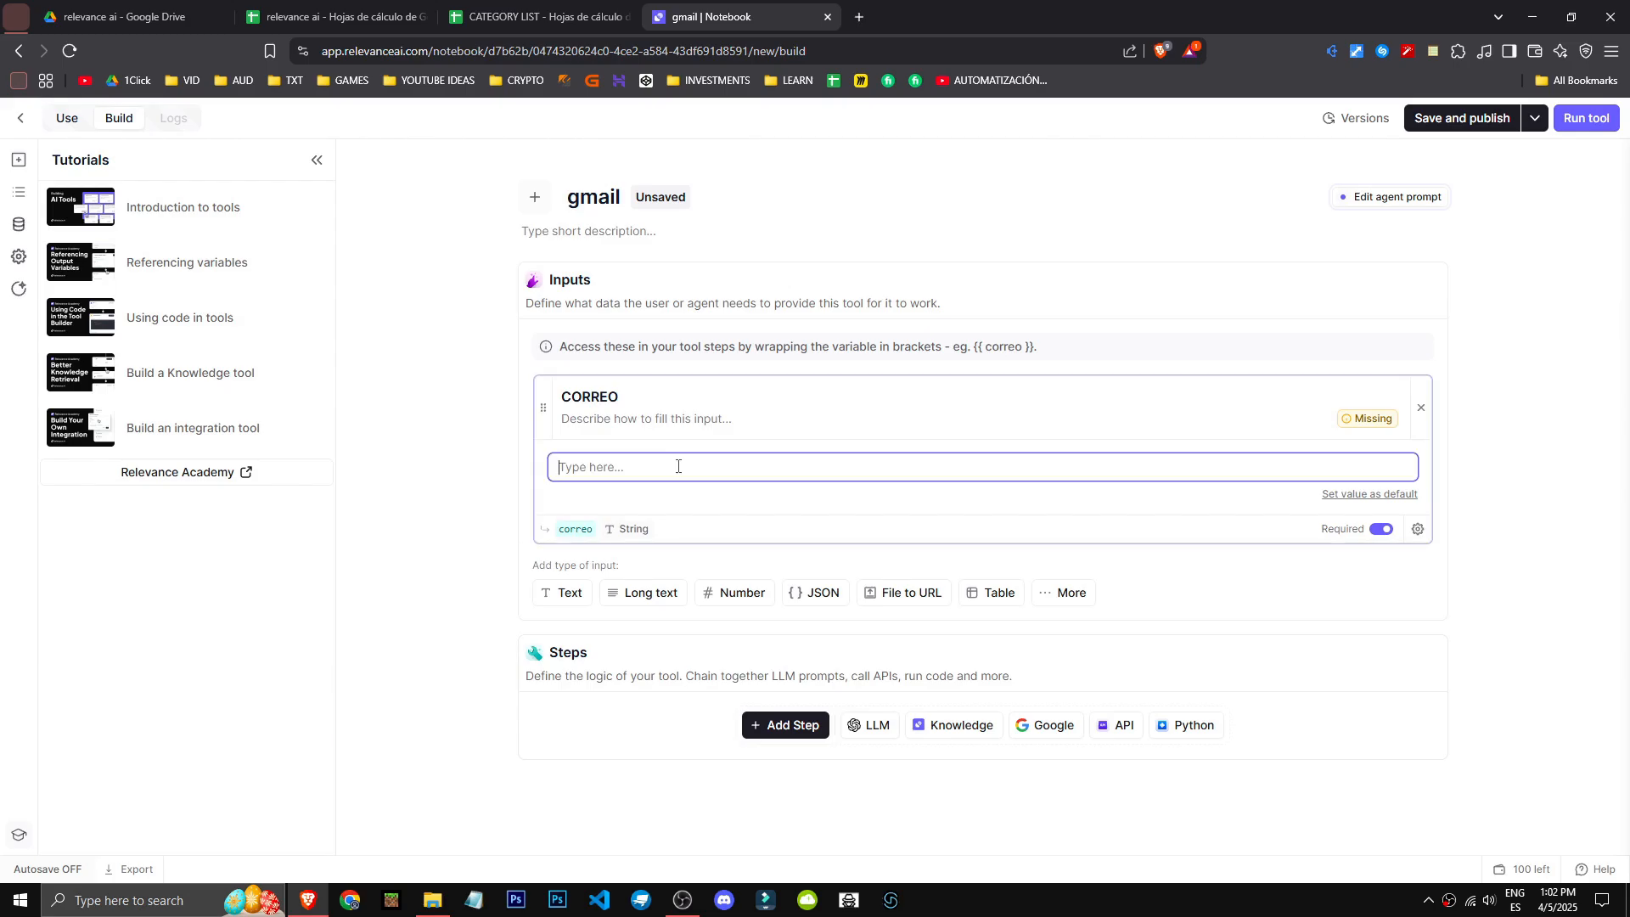
pyautogui.write('nuestro')
pyautogui.hotkey('ctrl', 'a')
pyautogui.write('correo cliente')
pyautogui.click(1355, 437)
pyautogui.moveTo(1365, 421)
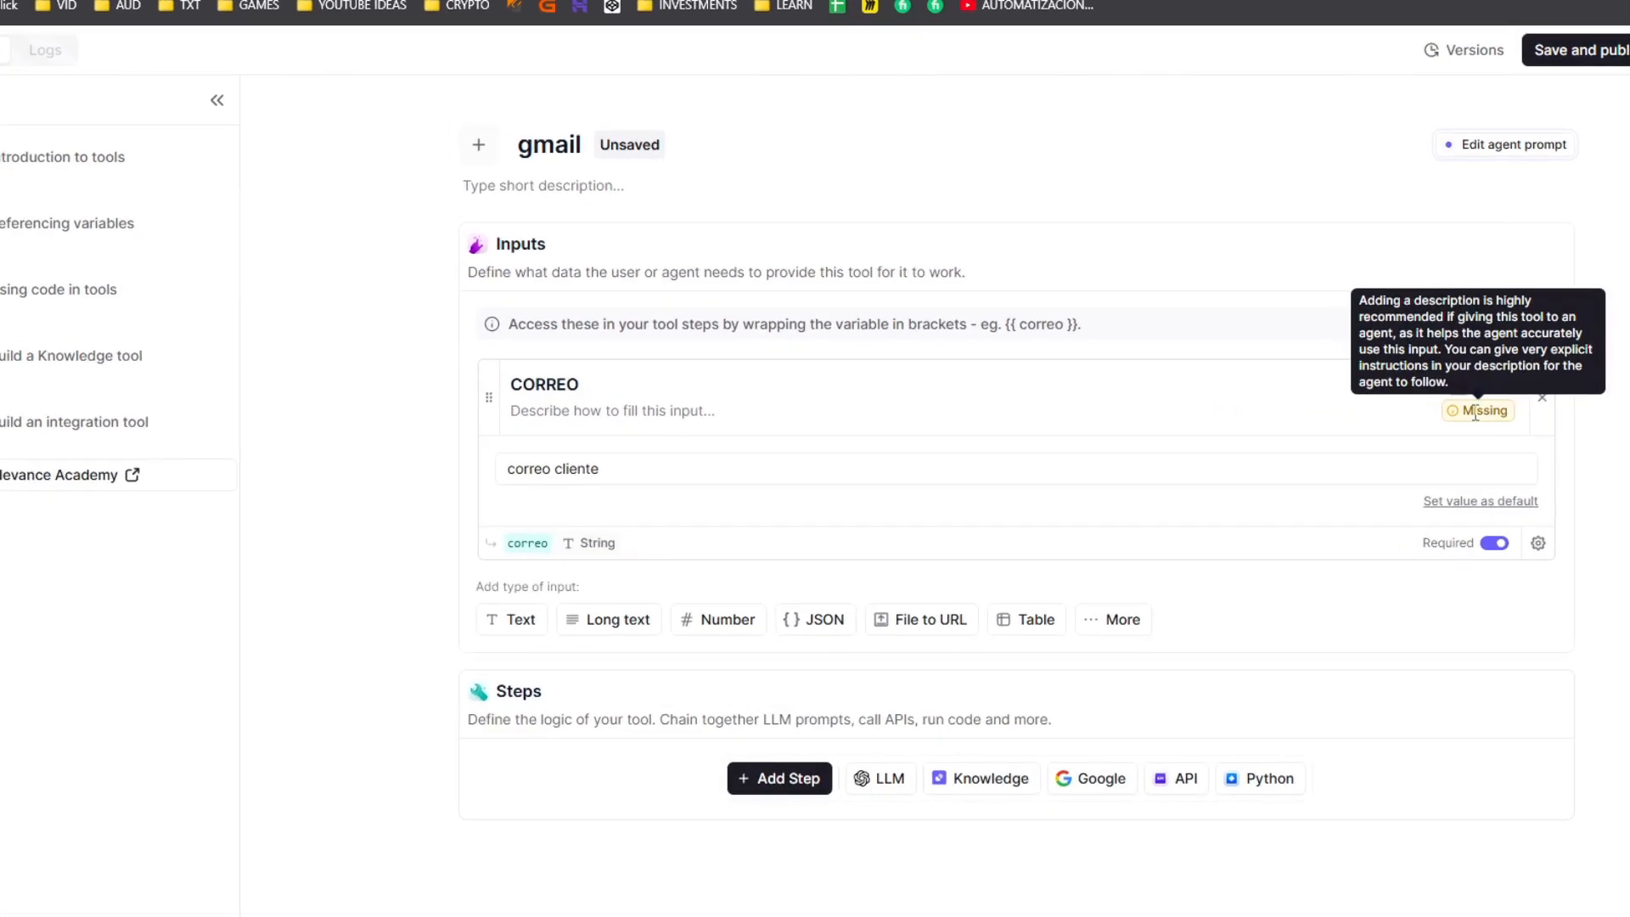
pyautogui.moveTo(724, 472); pyautogui.dragTo(486, 479)
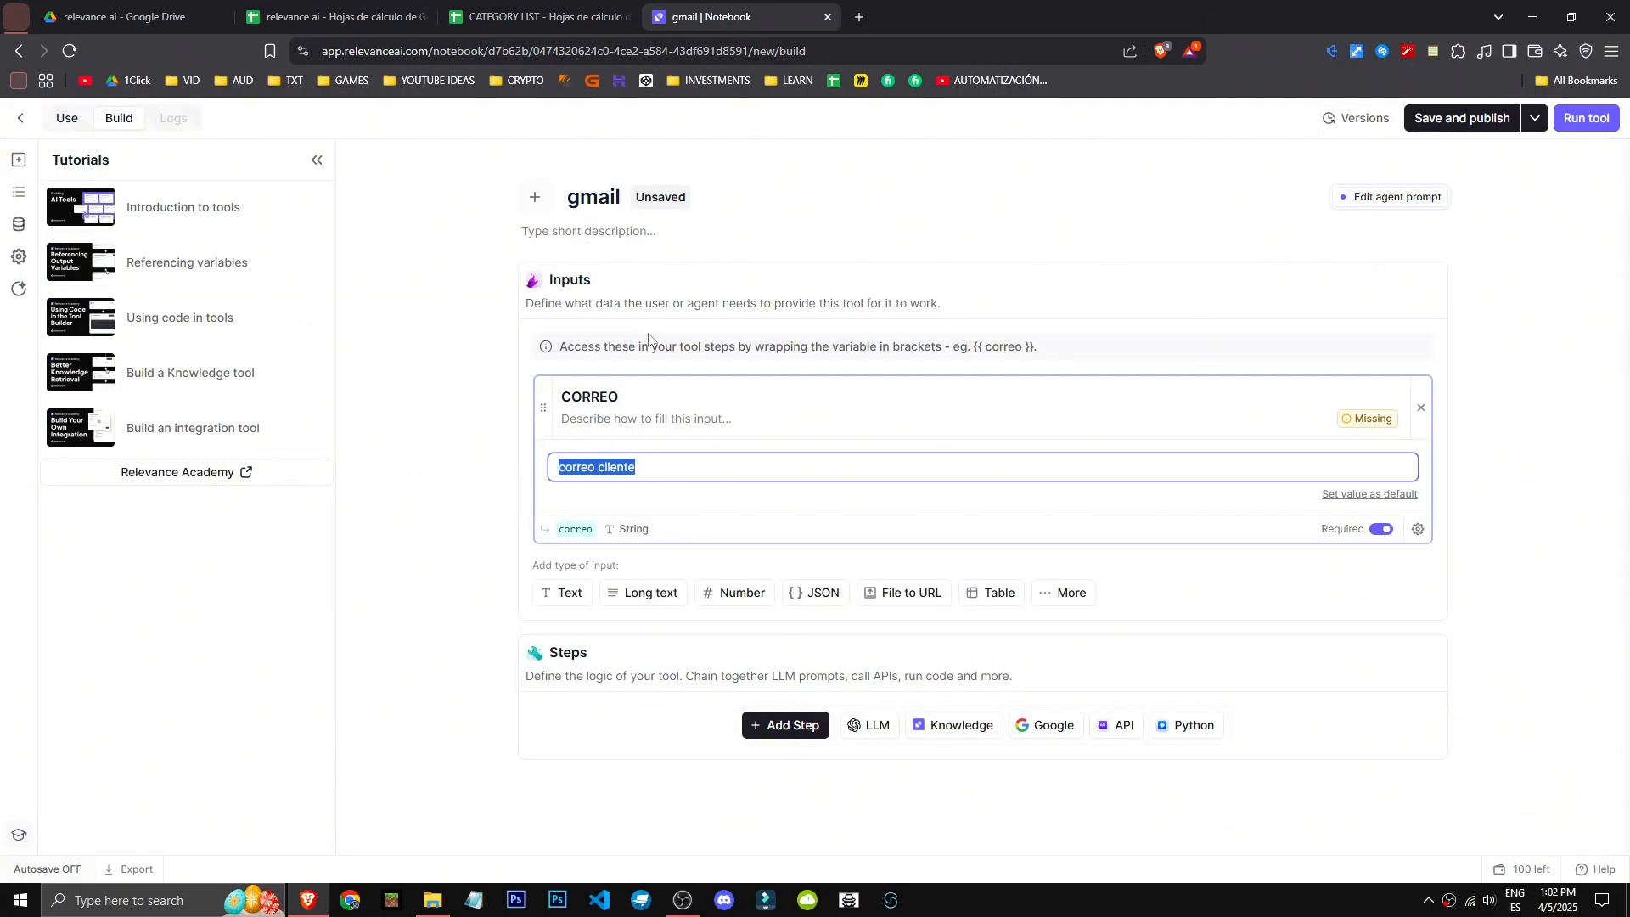
pyautogui.press('BackSpace')
# - Describe the CORREO input as "CORREO del cliente"
pyautogui.click(747, 419)
pyautogui.write('CORREO del cliente')
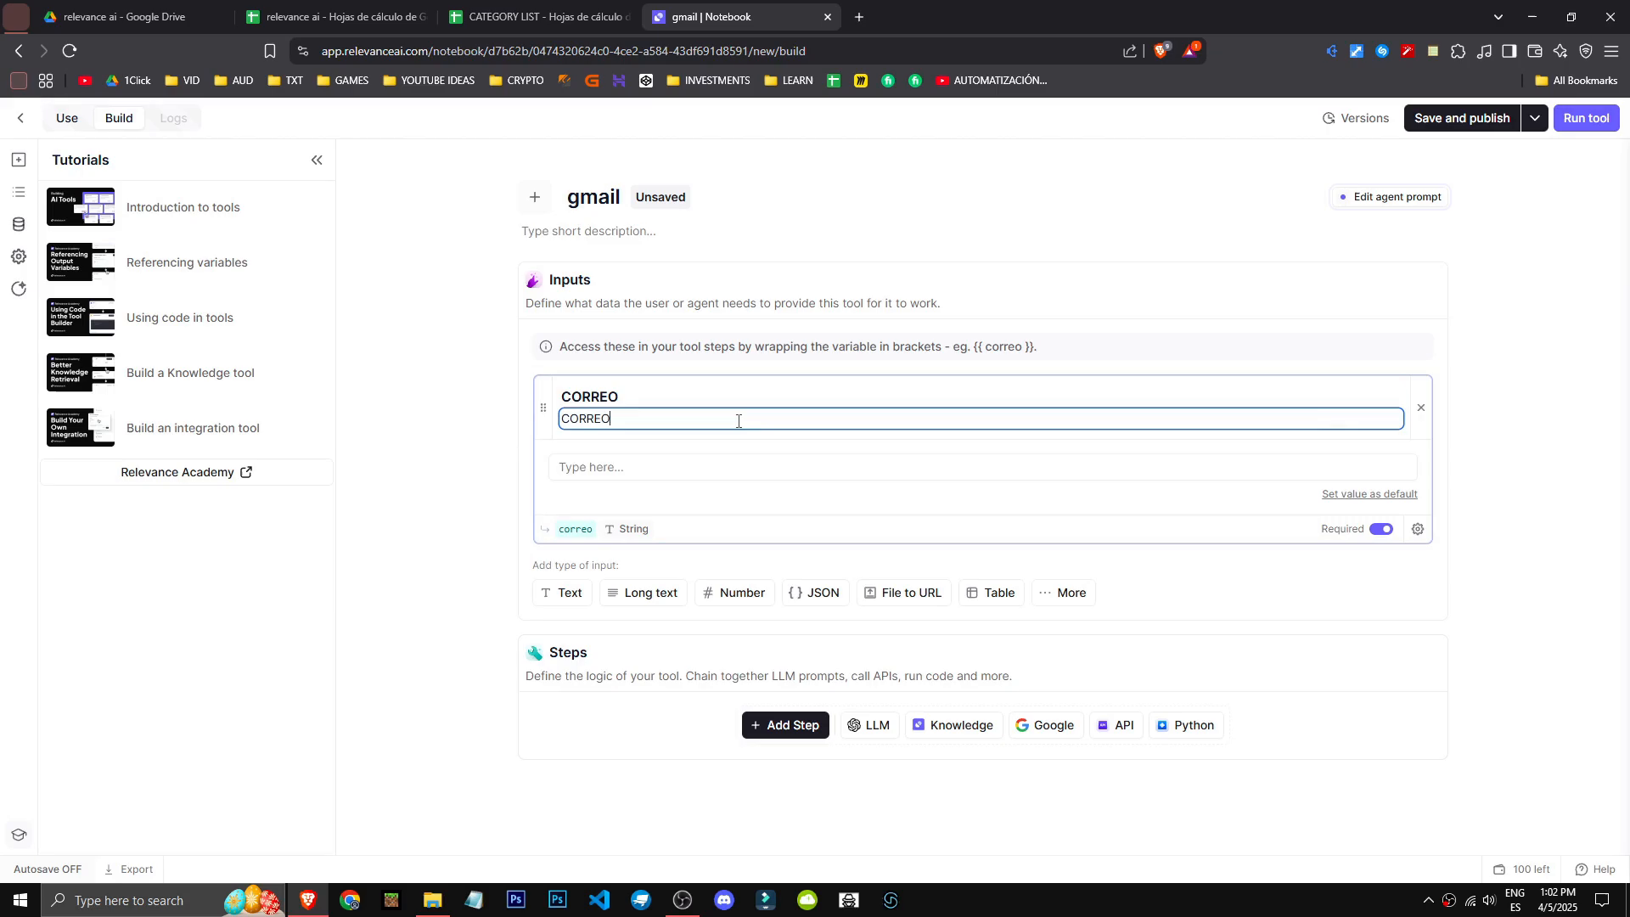
pyautogui.click(428, 484)
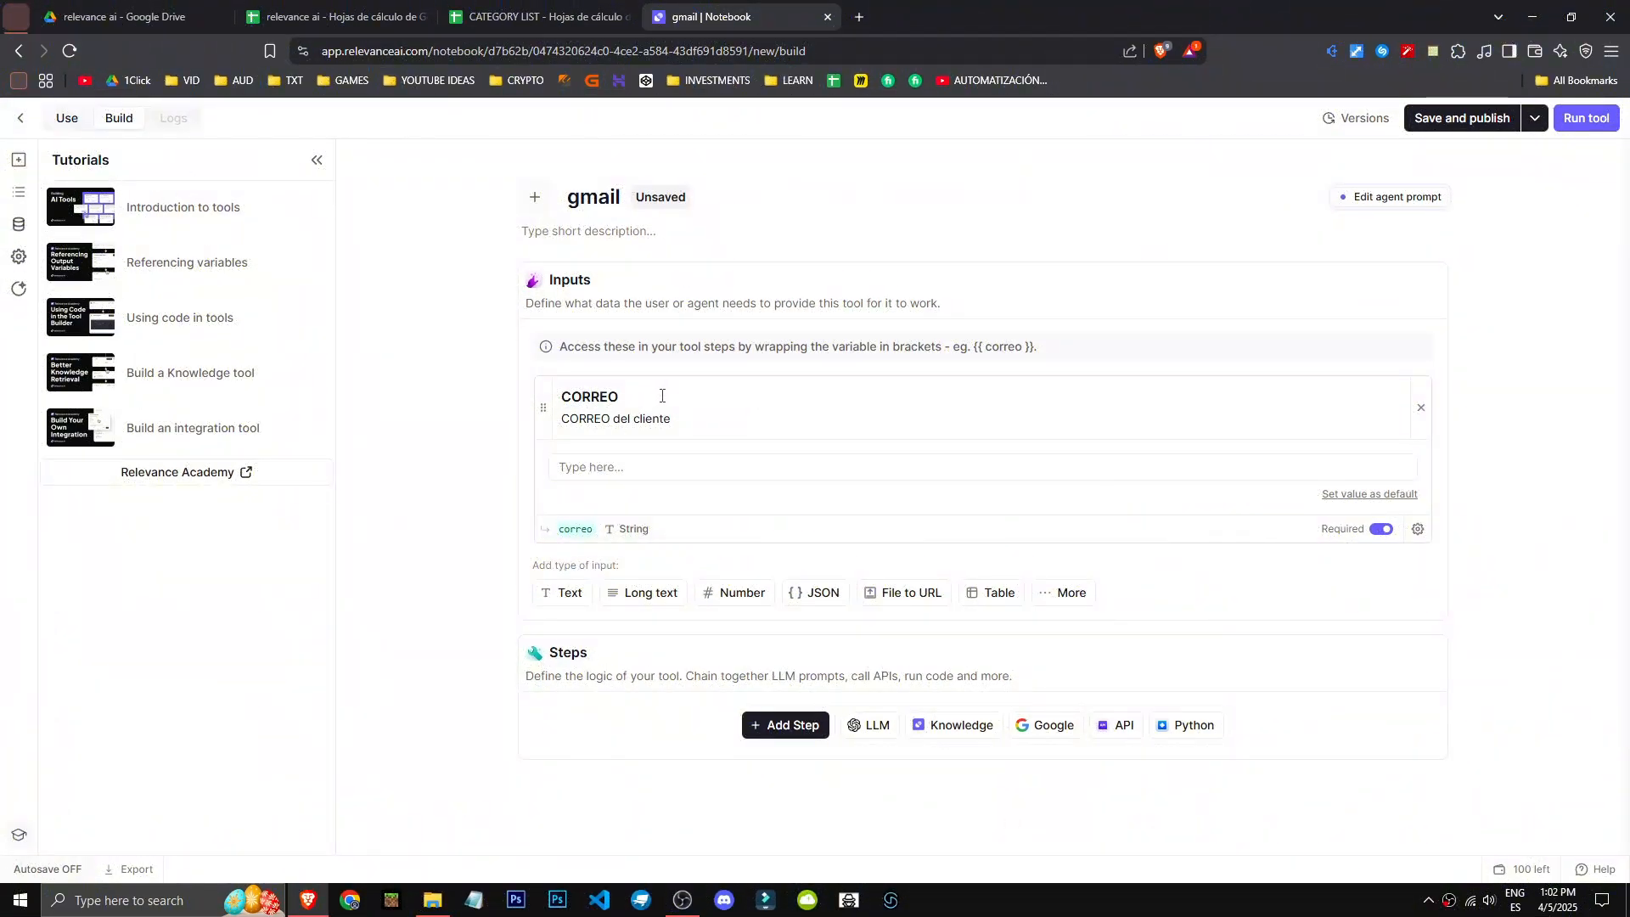
pyautogui.moveTo(701, 419); pyautogui.dragTo(467, 453)
pyautogui.click(466, 452)
# - Search the tool steps for gmail and add the Send Gmail email step to the tool
pyautogui.click(782, 725)
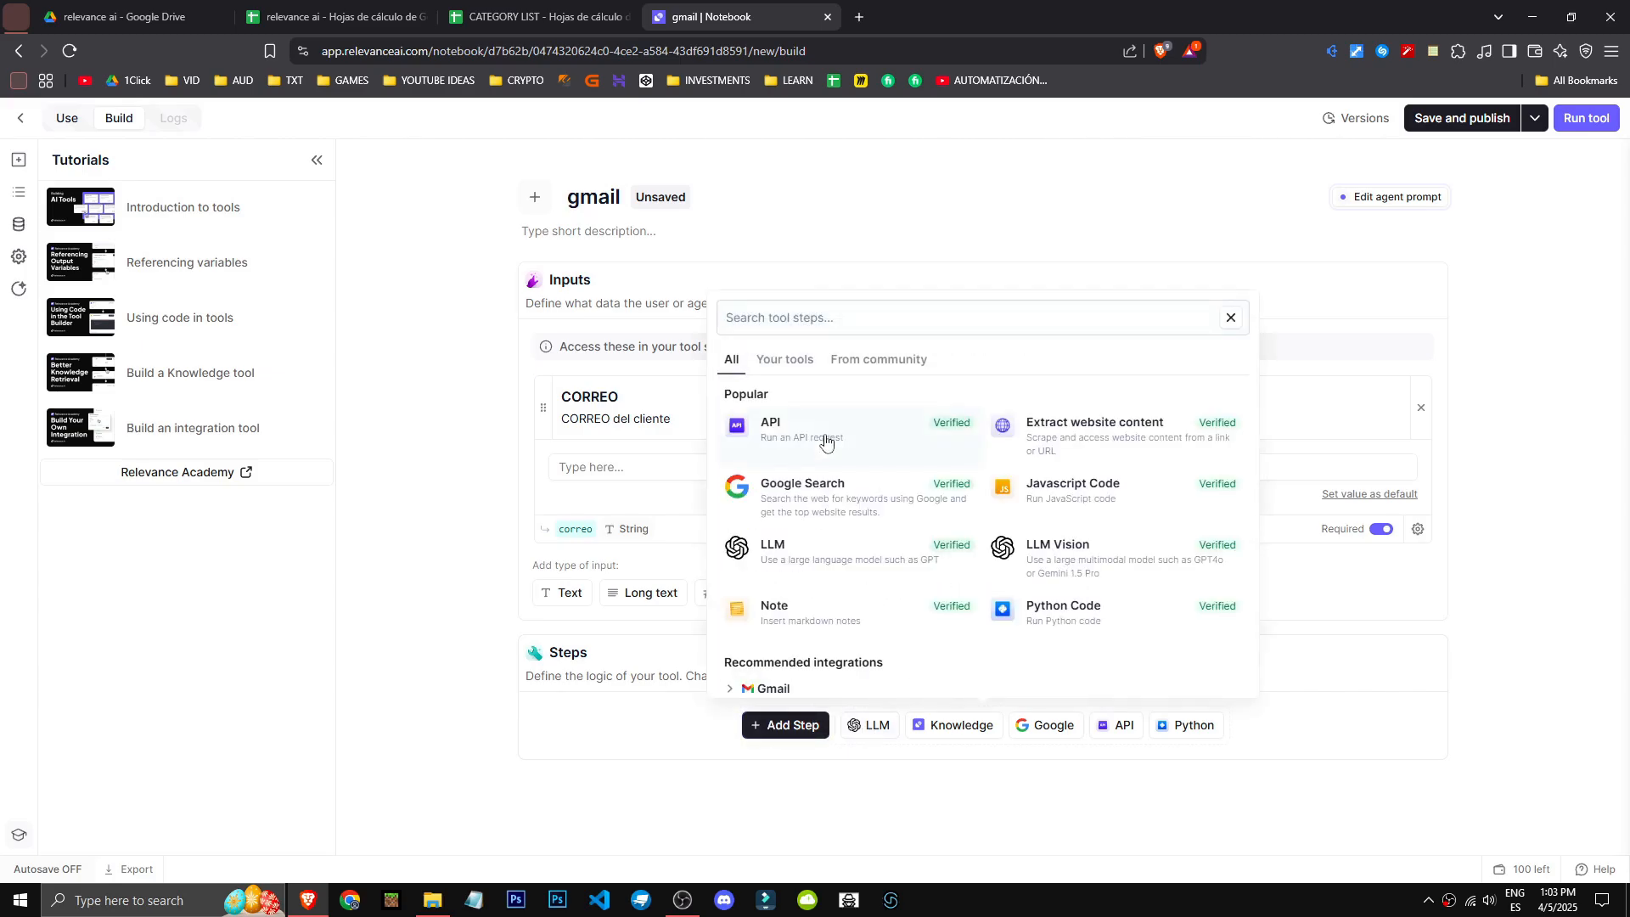
pyautogui.write('gm')
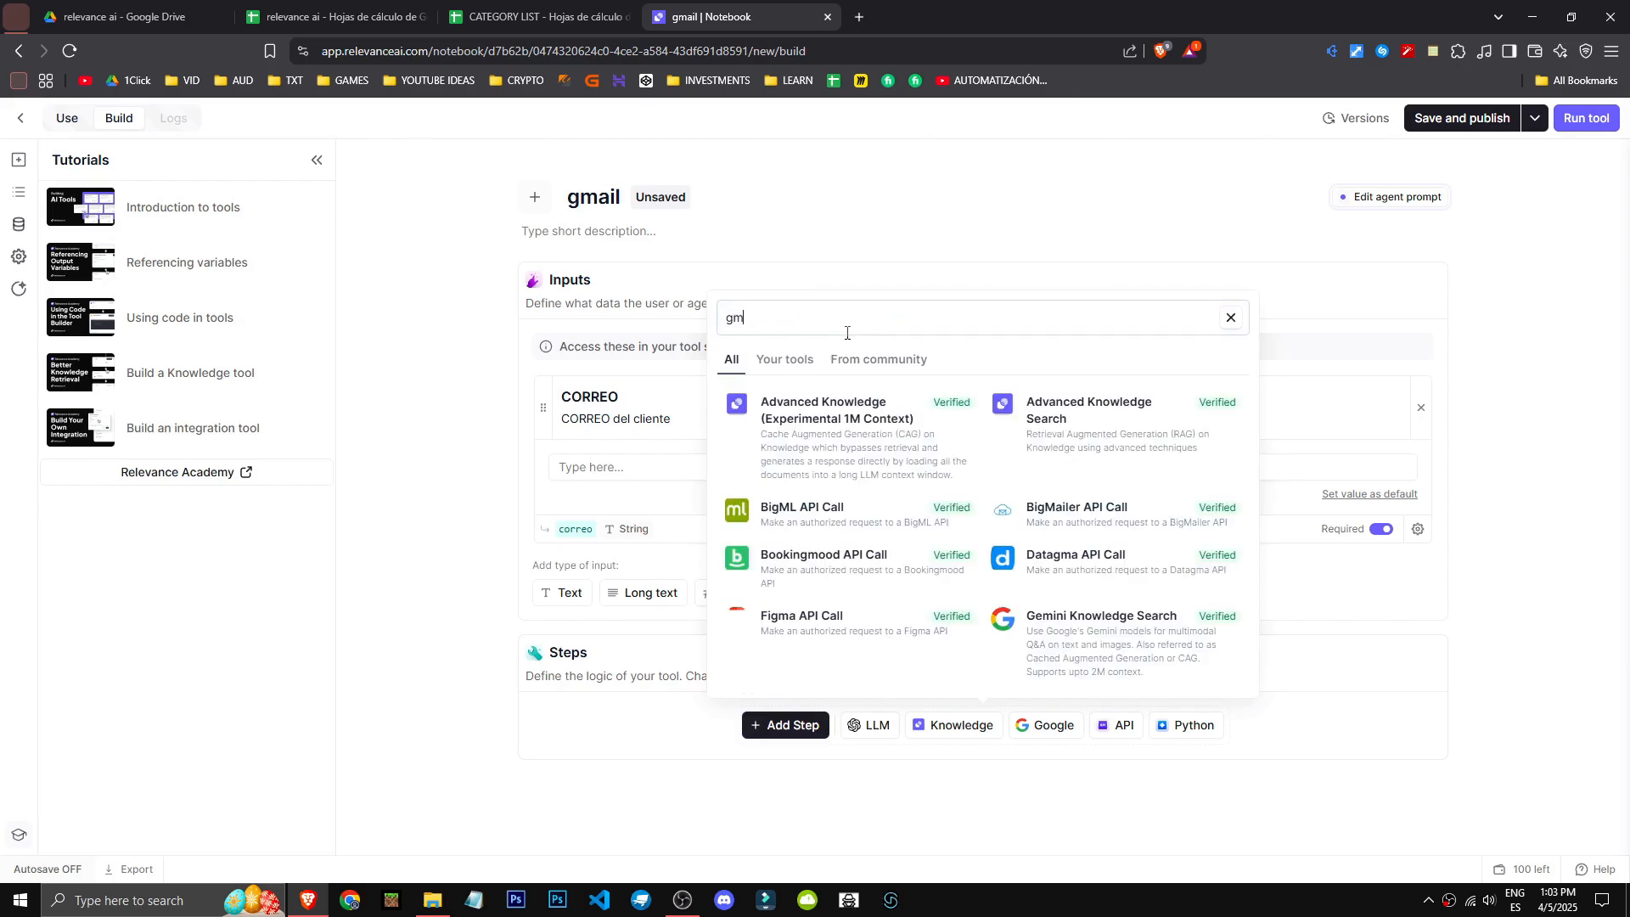
pyautogui.write('ail')
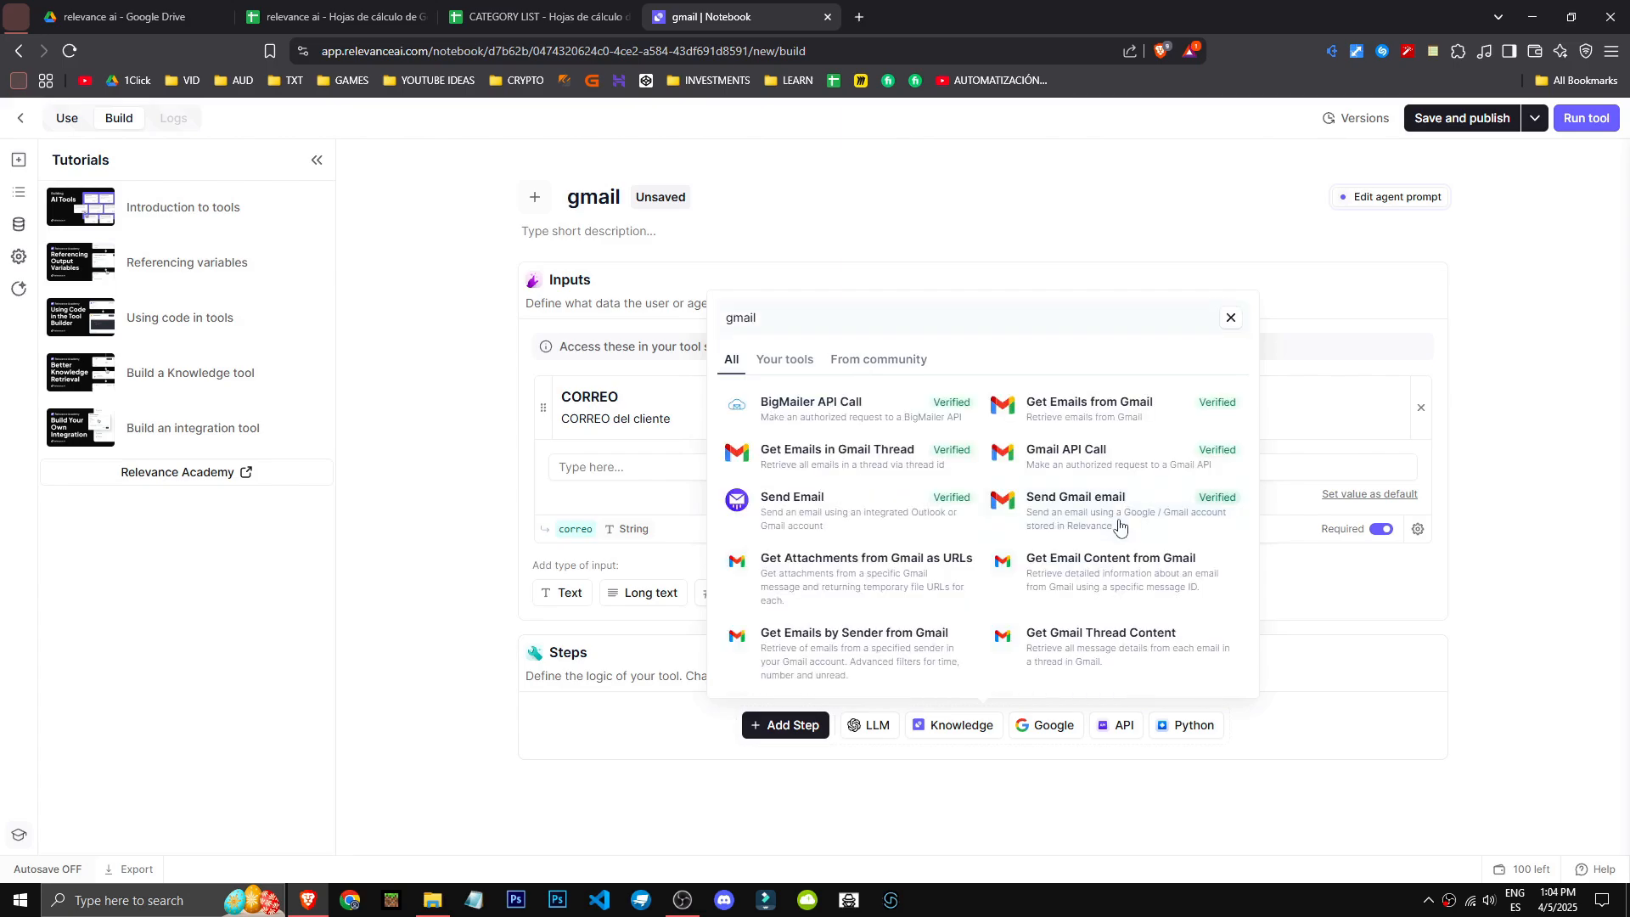
pyautogui.click(1119, 527)
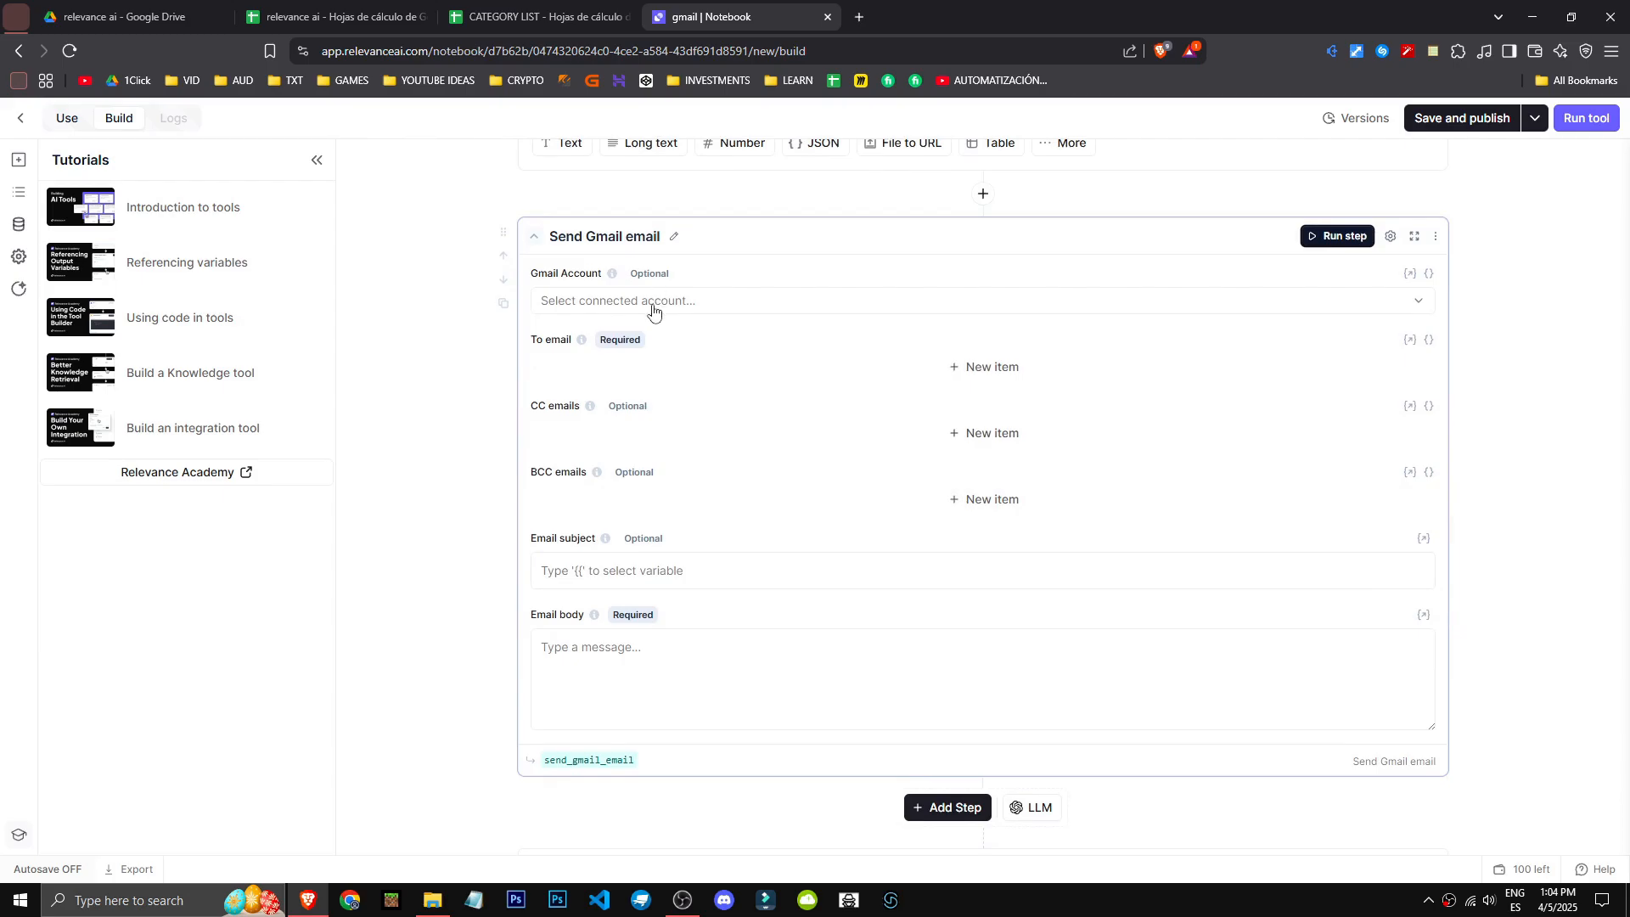
# - Check the Gmail step's account options and browse the integrations and use cases available for a further step
pyautogui.click(659, 309)
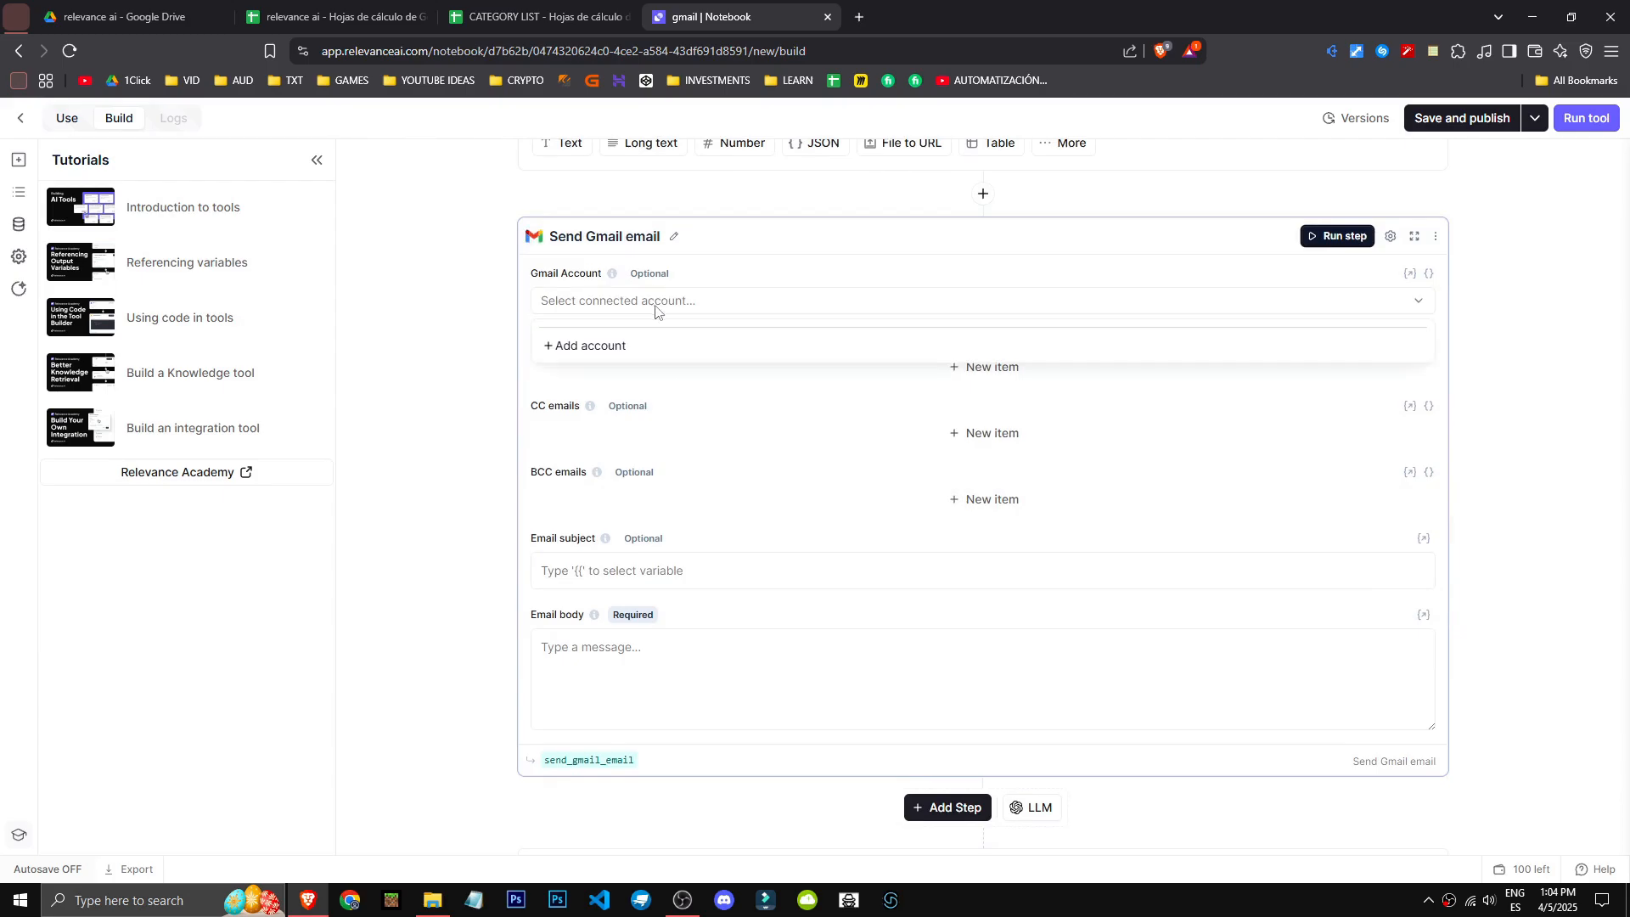
pyautogui.click(757, 306)
pyautogui.scroll(3, 438, 656)
pyautogui.scroll(-5, 437, 656)
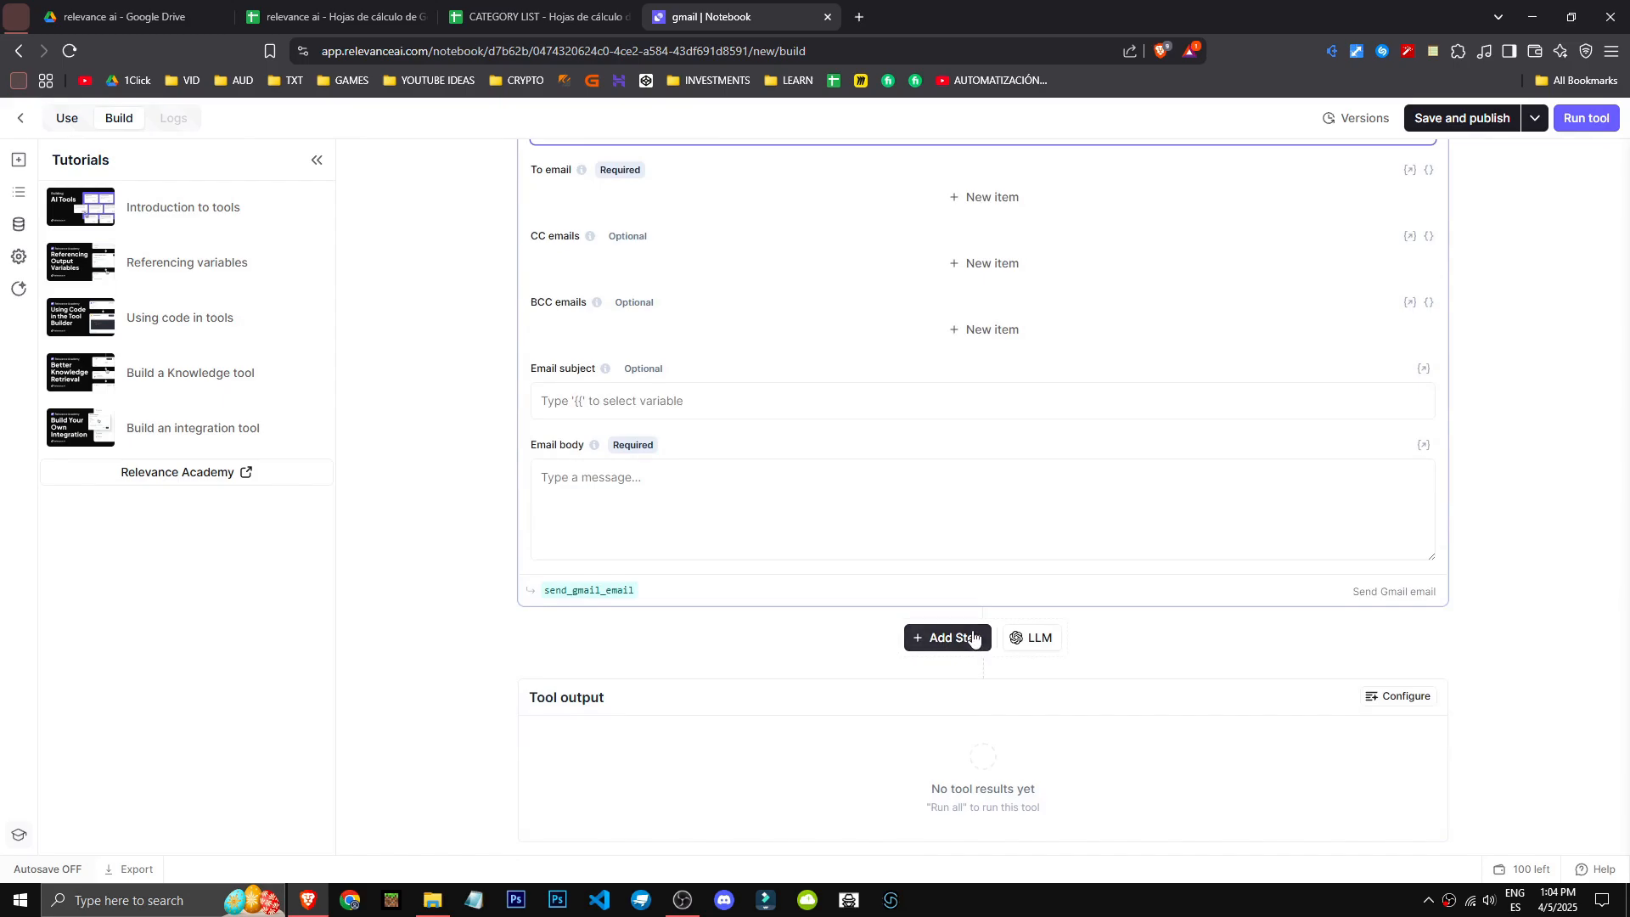
pyautogui.click(943, 637)
pyautogui.scroll(-2, 845, 465)
pyautogui.scroll(-4, 845, 465)
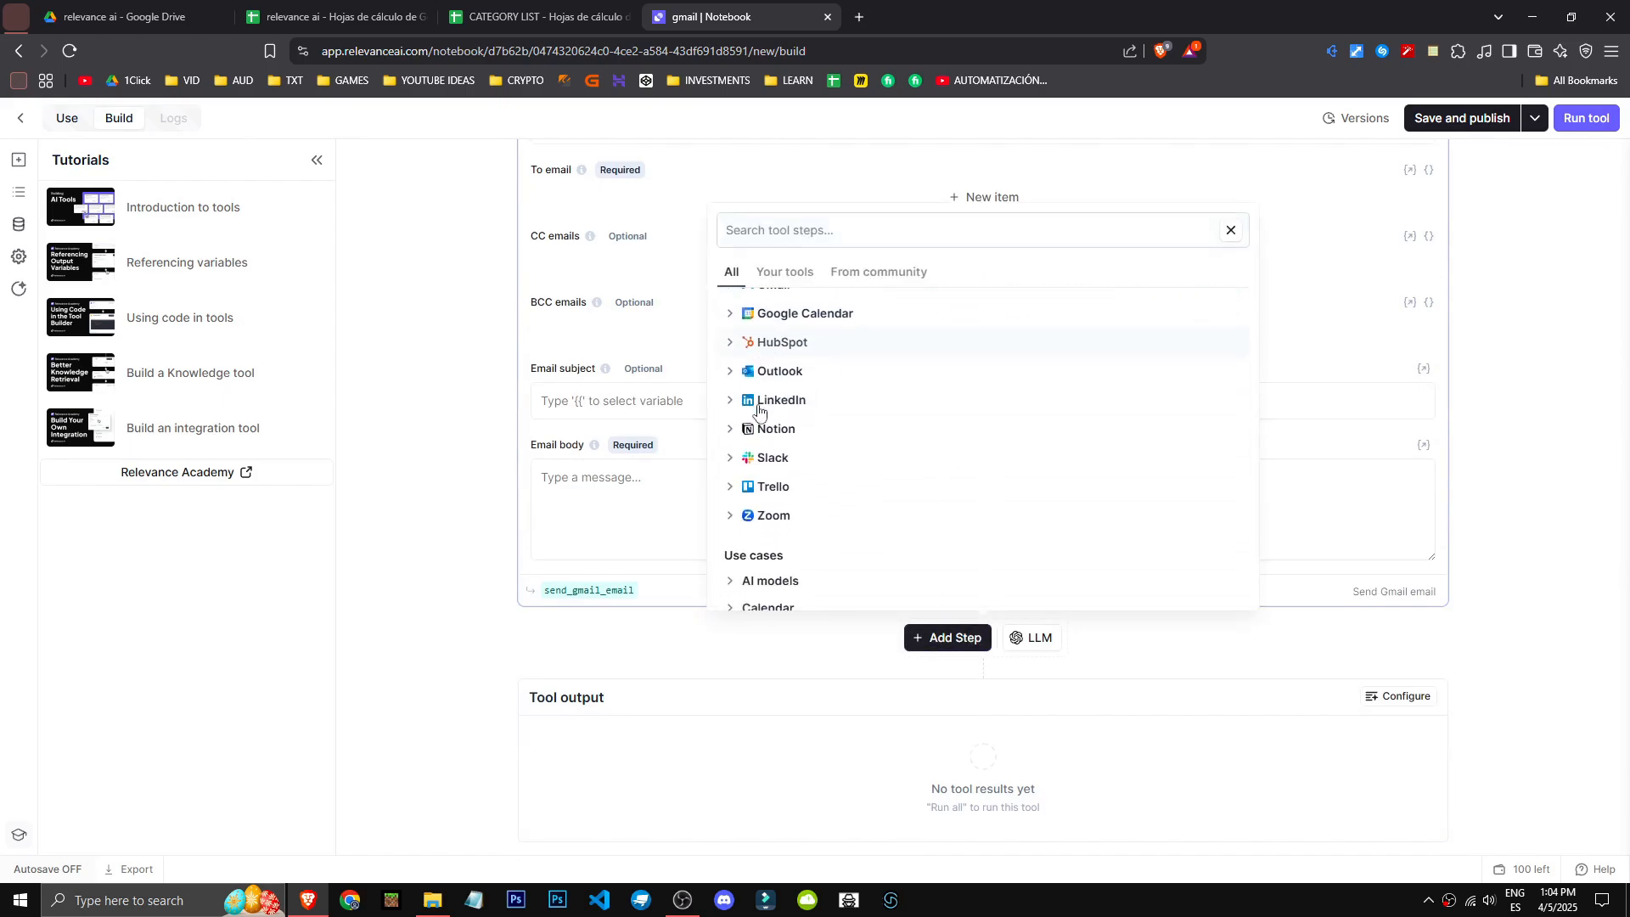
pyautogui.scroll(-2, 799, 545)
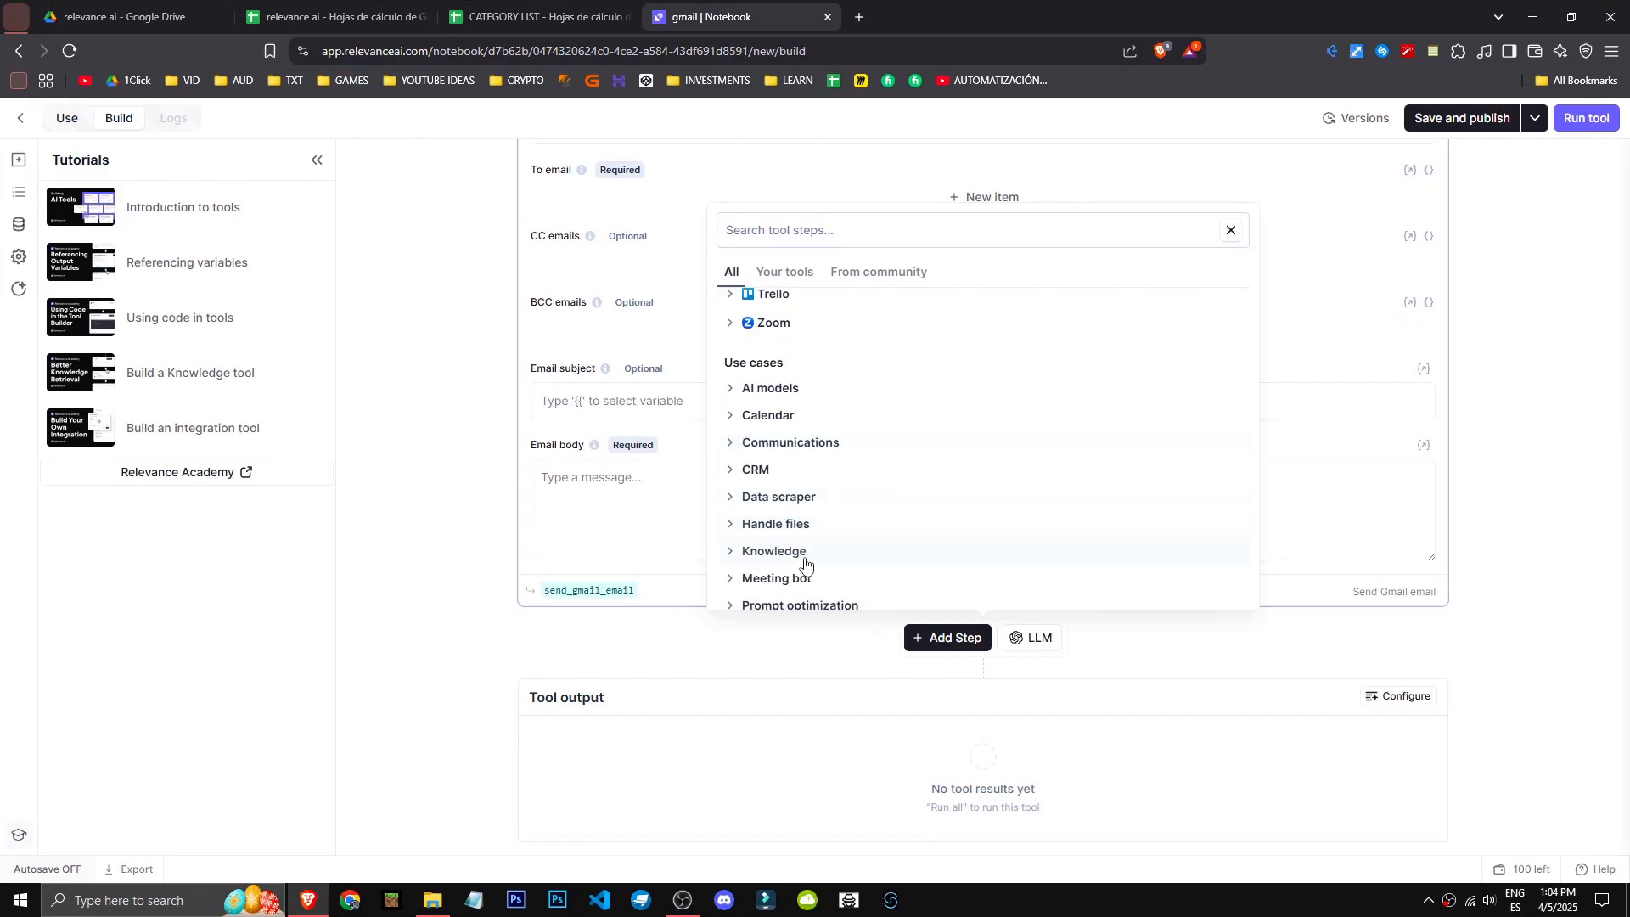
pyautogui.click(788, 554)
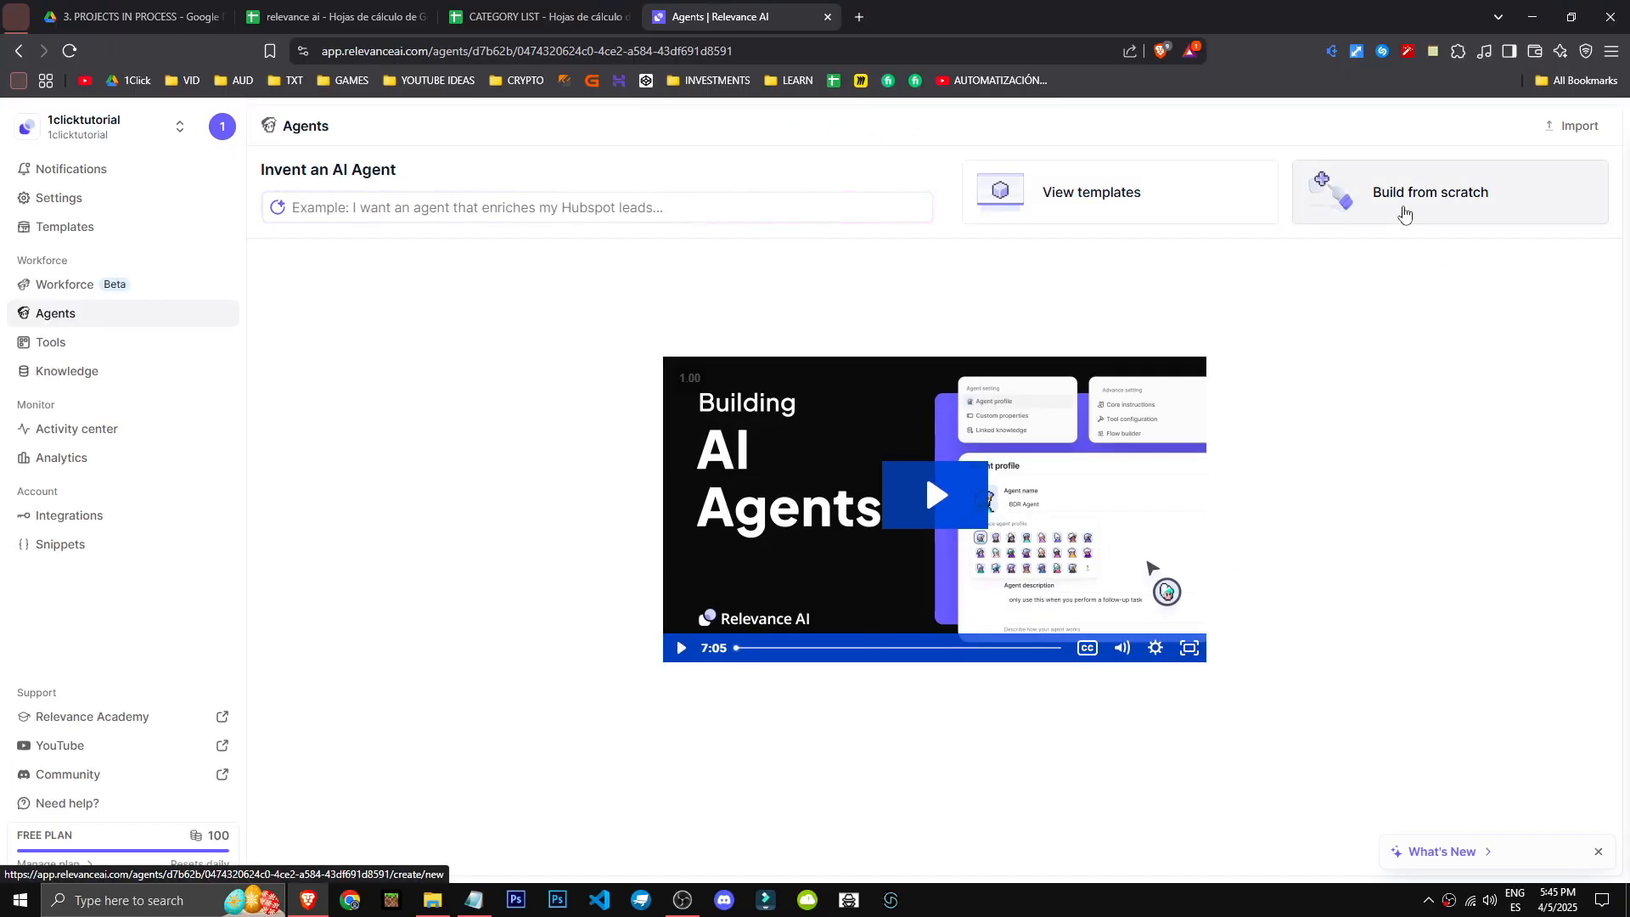
# - Start building a new AI agent from scratch and name it Gmail category
pyautogui.click(1397, 185)
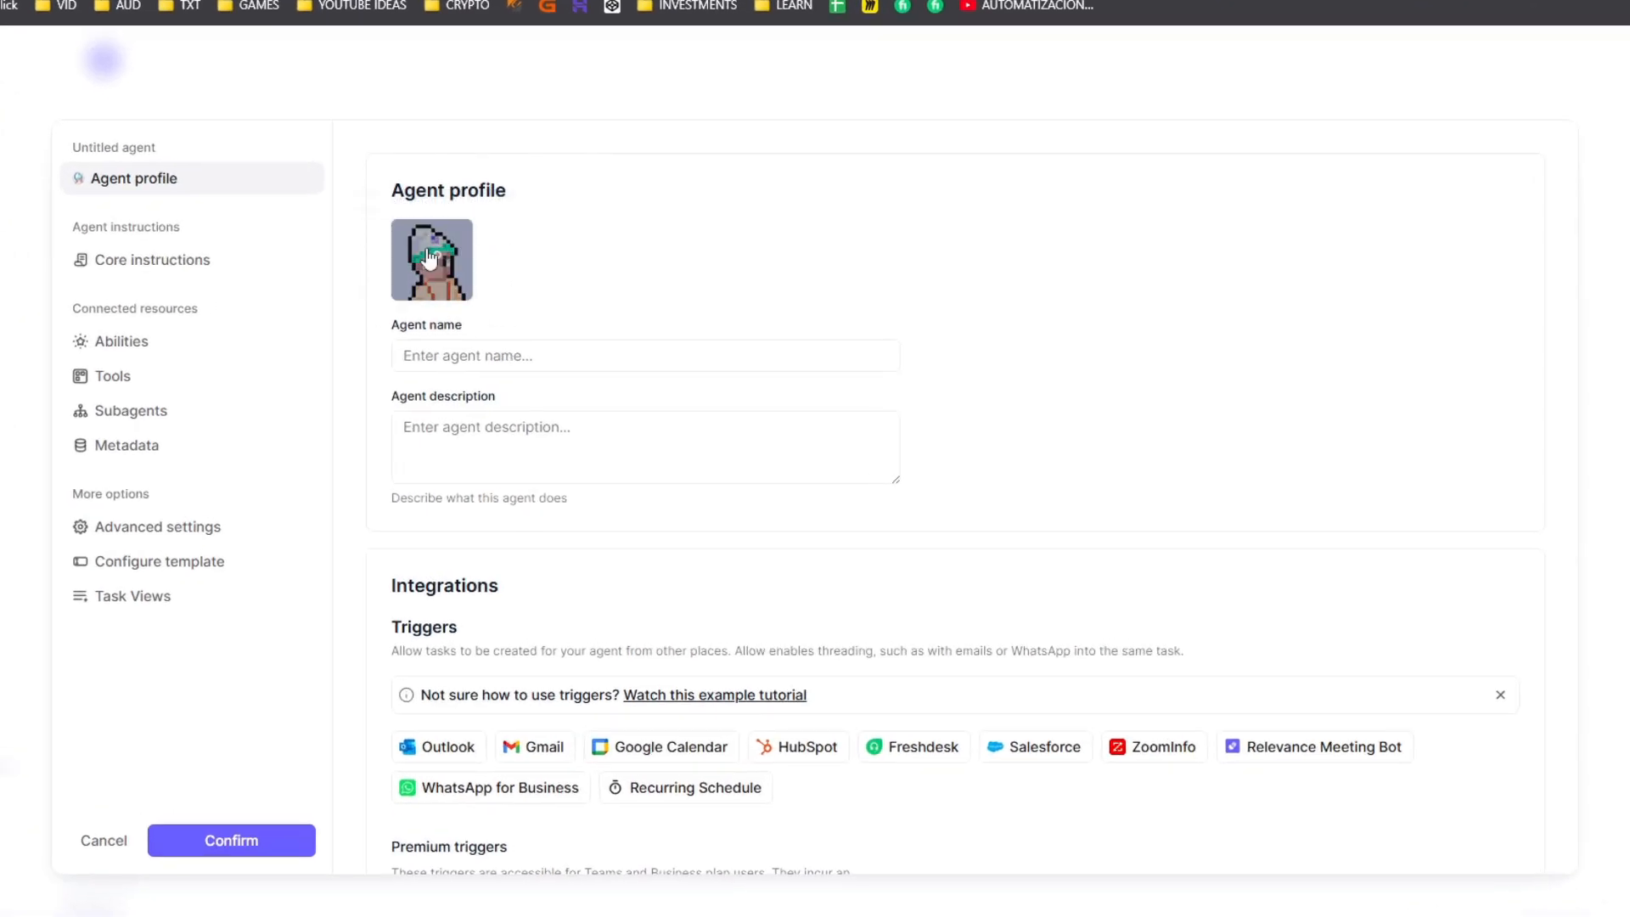
pyautogui.moveTo(391, 191); pyautogui.dragTo(561, 193)
pyautogui.click(561, 372)
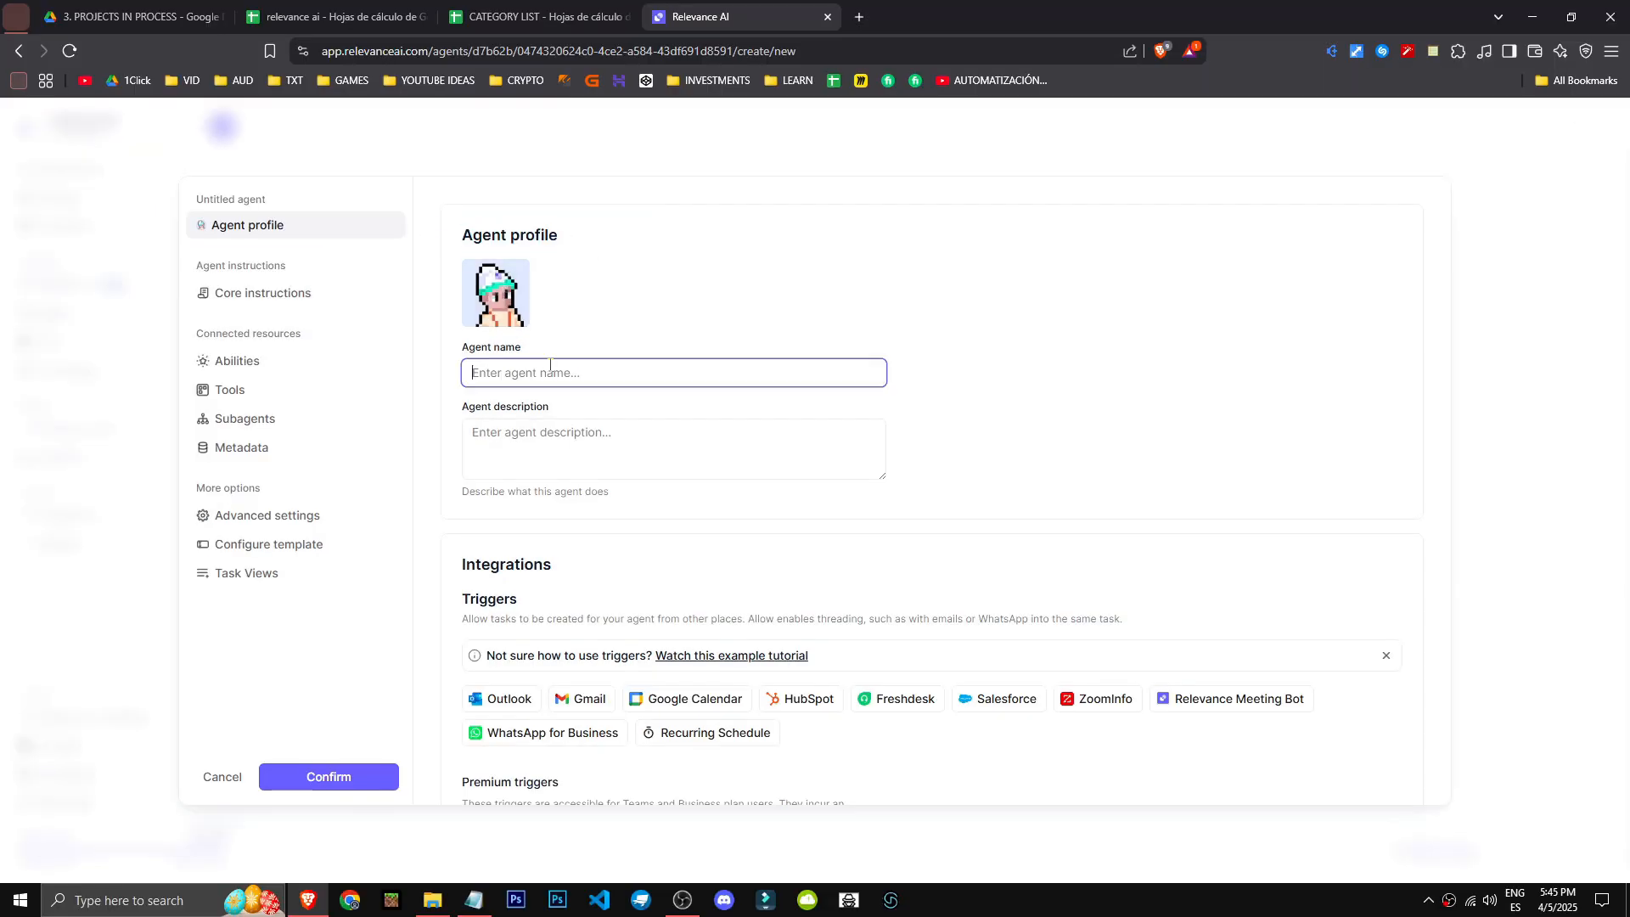
pyautogui.write('Gmail c')
pyautogui.write('aregory')
pyautogui.click(647, 346)
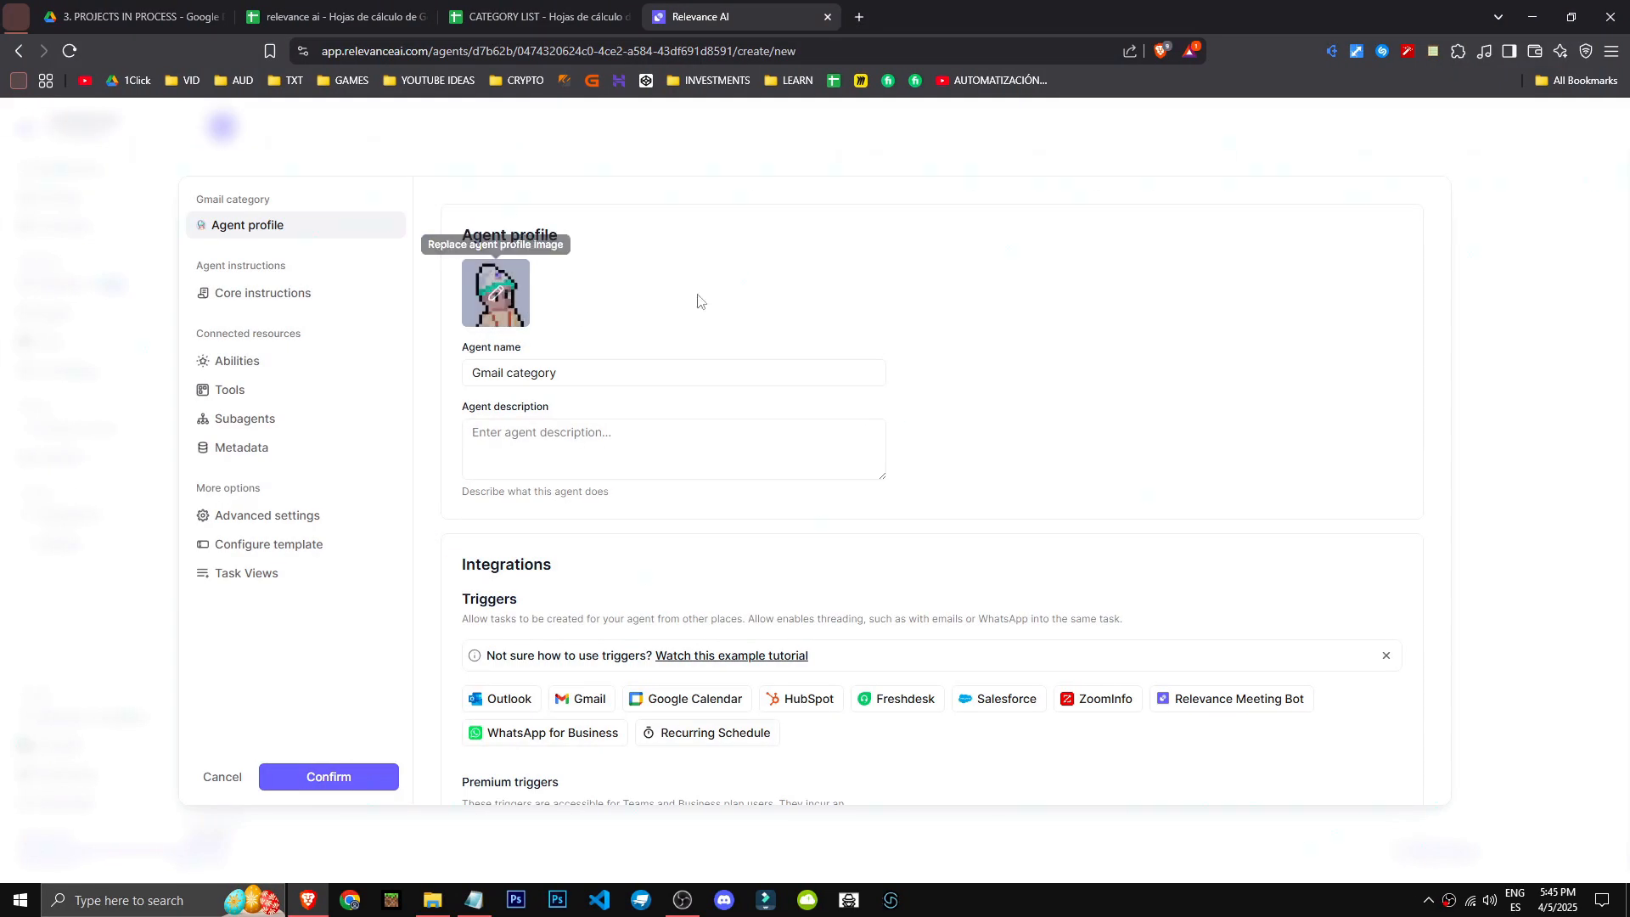
# - Replace the agent's avatar with the last preset character and dismiss the custom avatar upload
pyautogui.moveTo(464, 229); pyautogui.dragTo(595, 231)
pyautogui.click(598, 247)
pyautogui.click(518, 297)
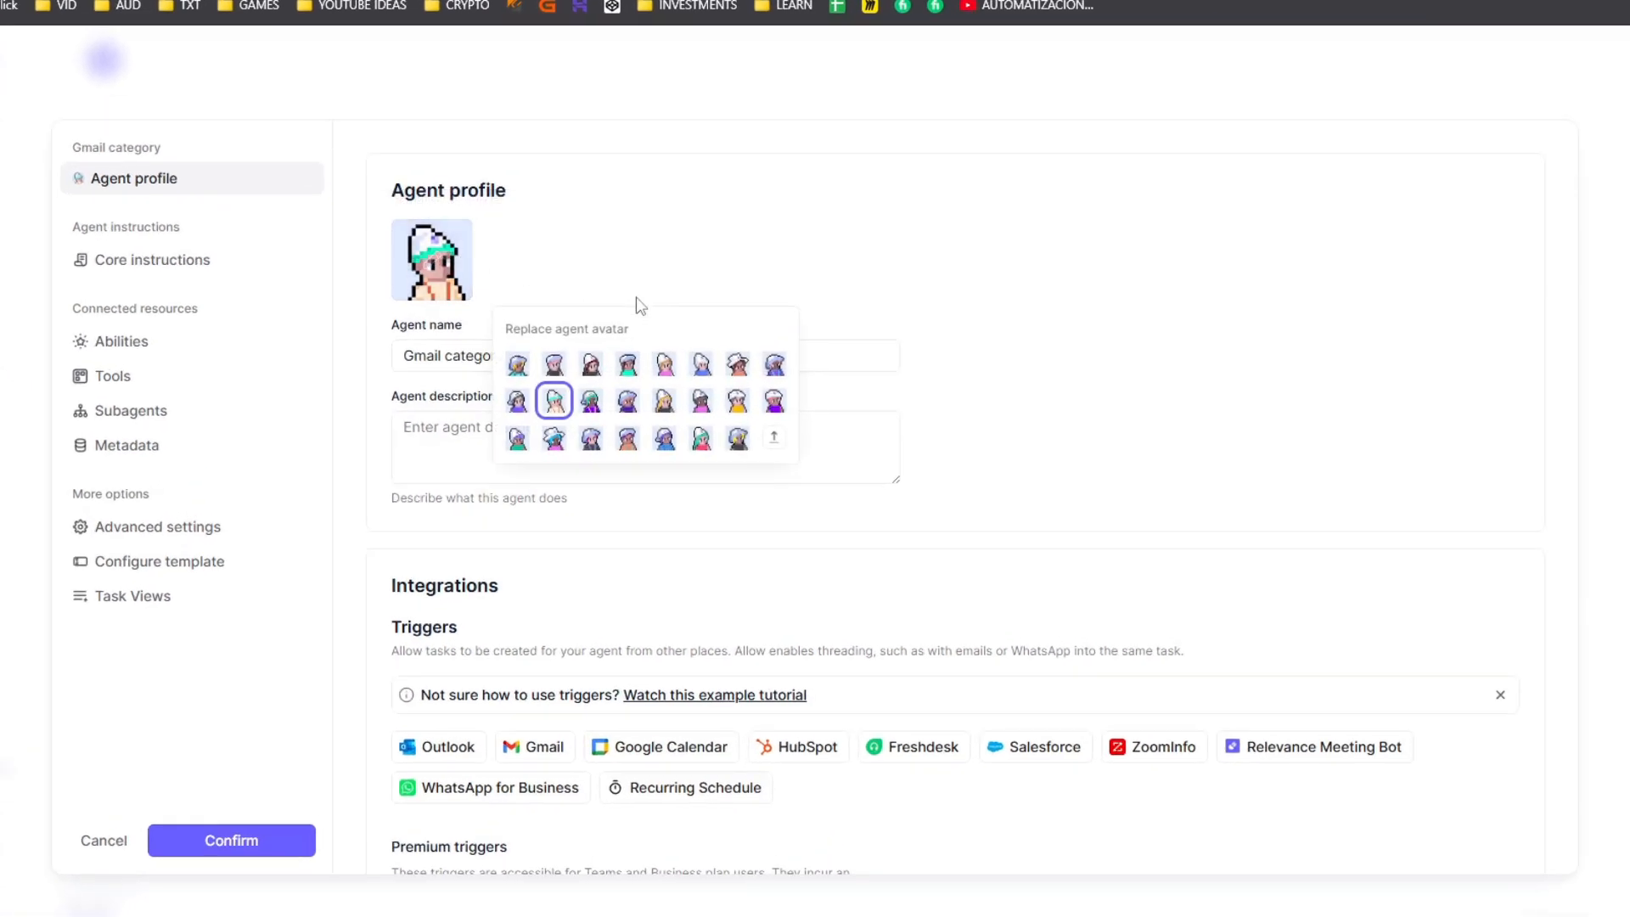
pyautogui.click(738, 438)
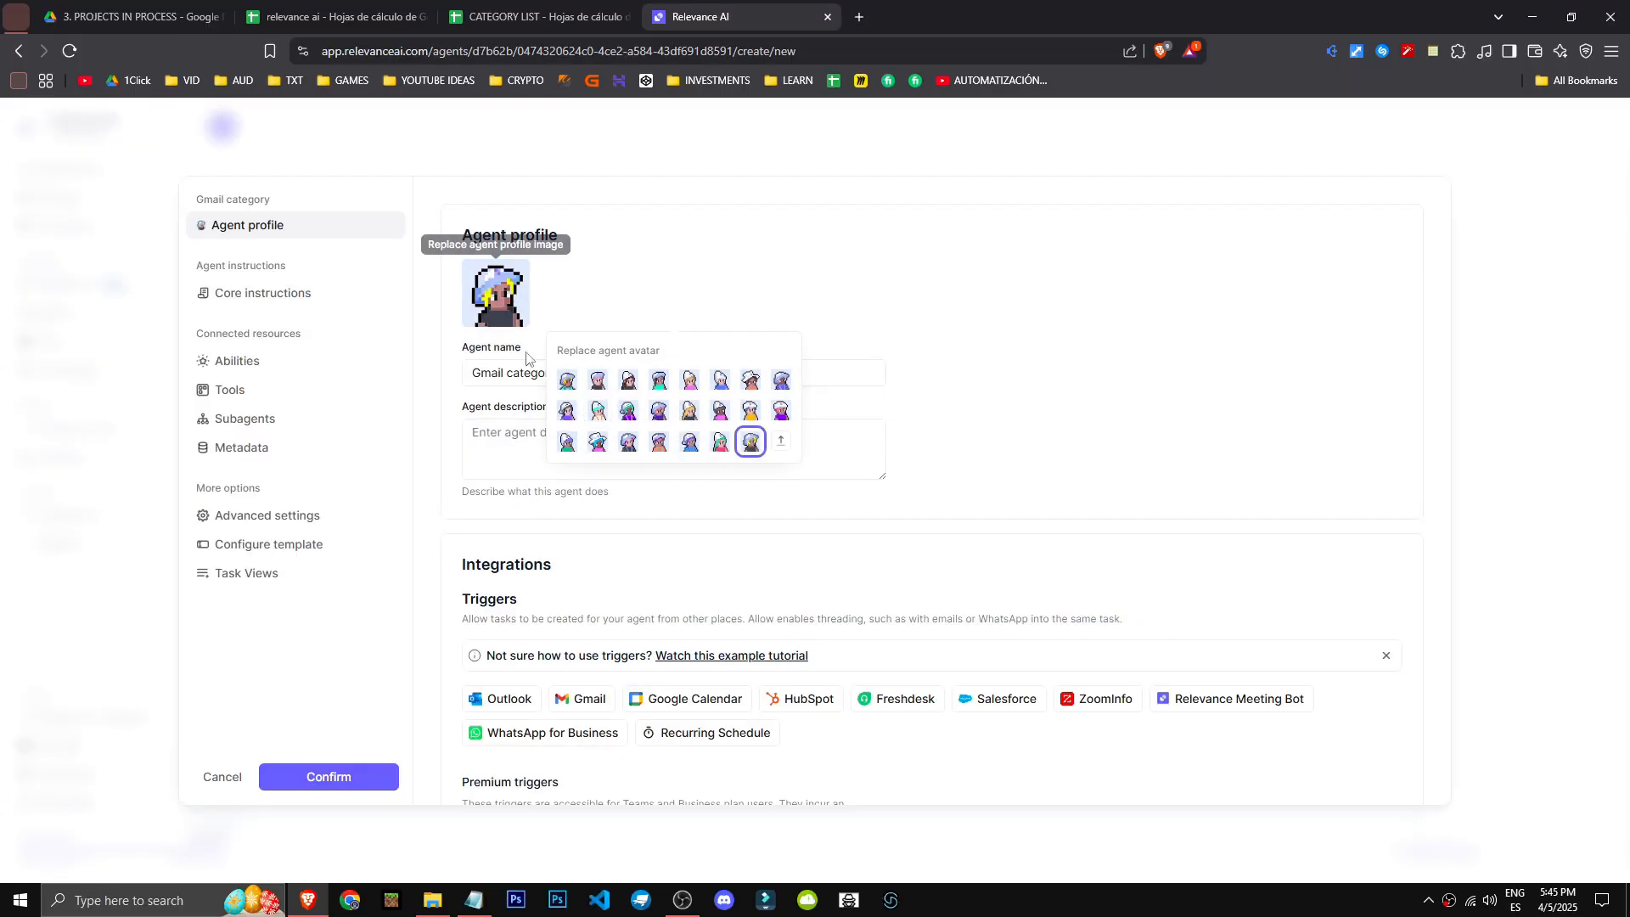
pyautogui.click(781, 441)
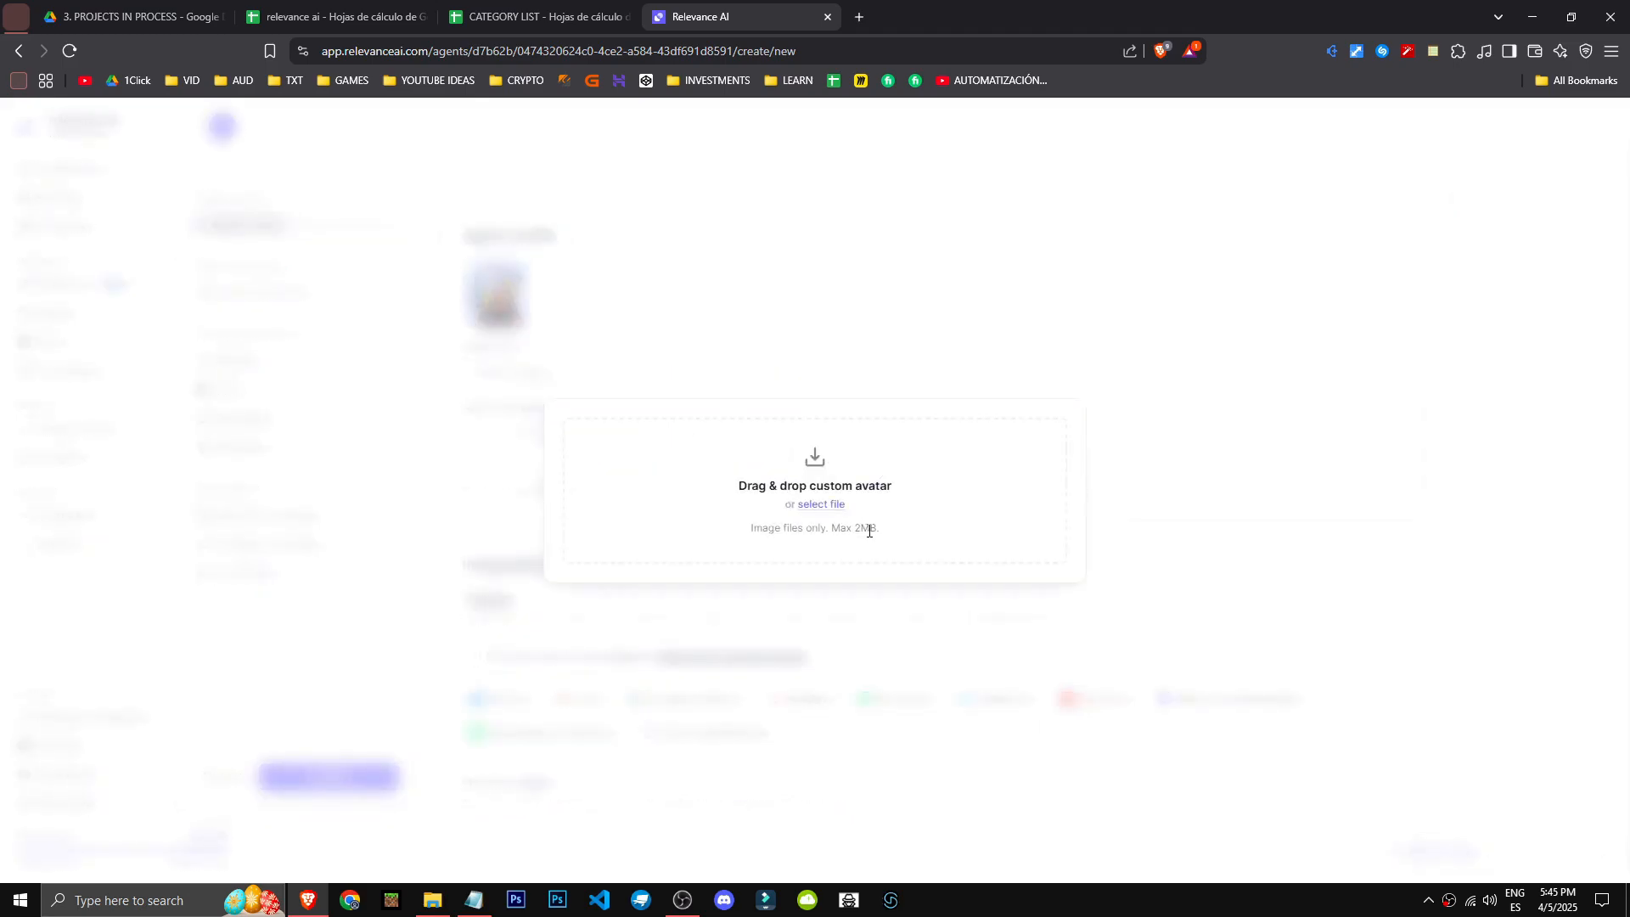
pyautogui.click(932, 333)
# - Enter the agent description "Categoriza los gmails en clients, doubts & errors"
pyautogui.click(627, 452)
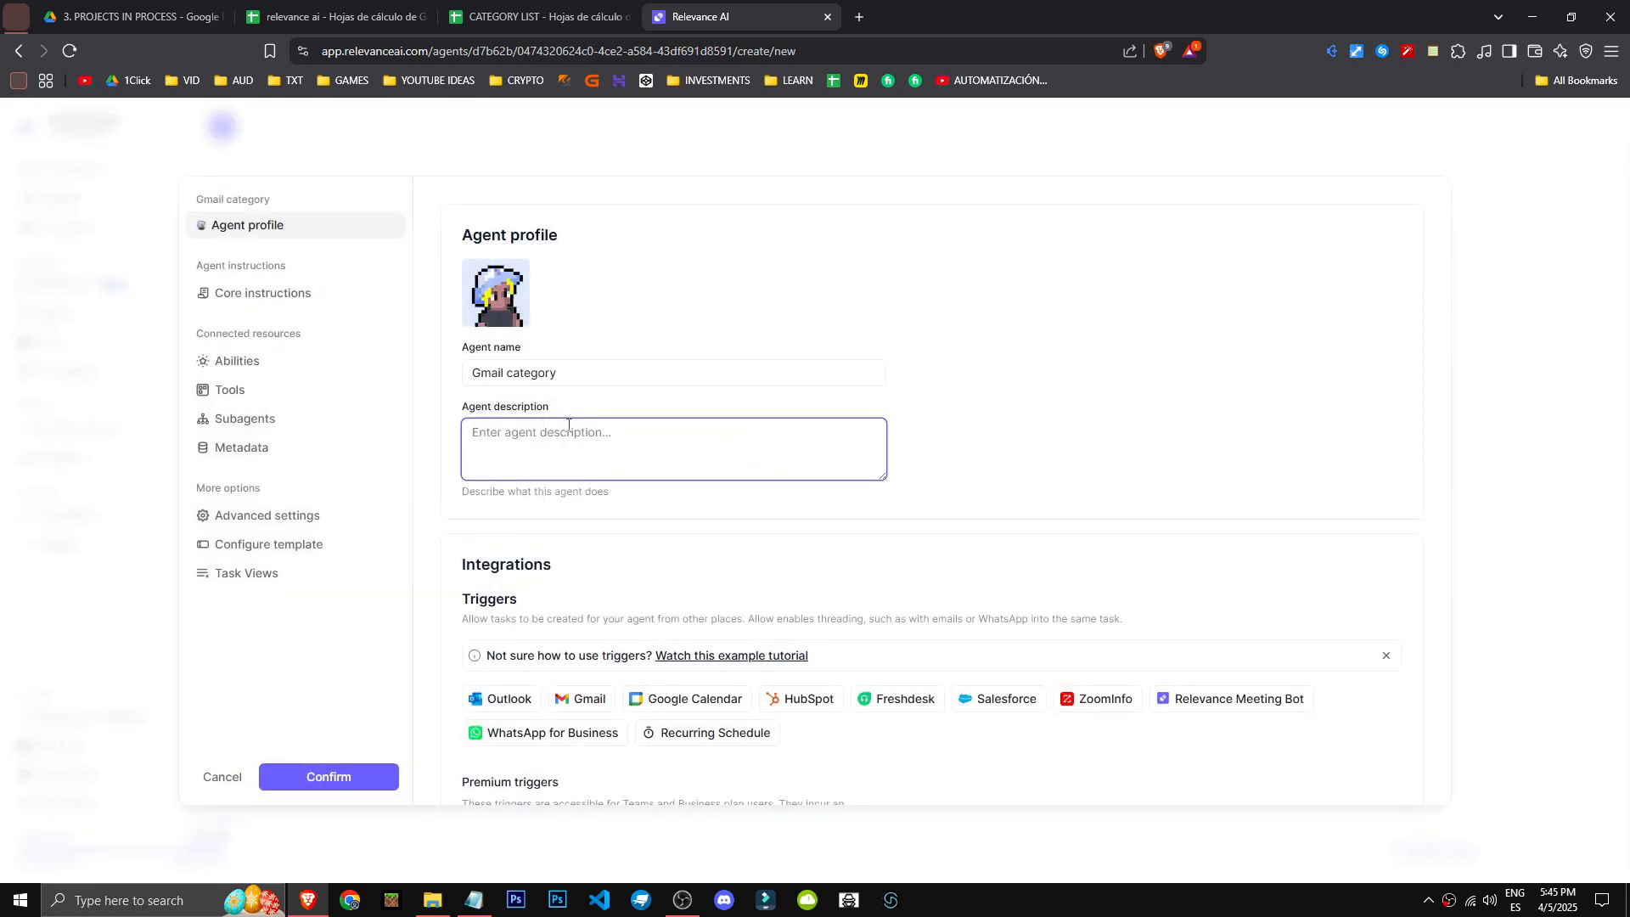
pyautogui.write('Categ')
pyautogui.write('oriza los gamail')
pyautogui.write('s ')
pyautogui.write('en inve')
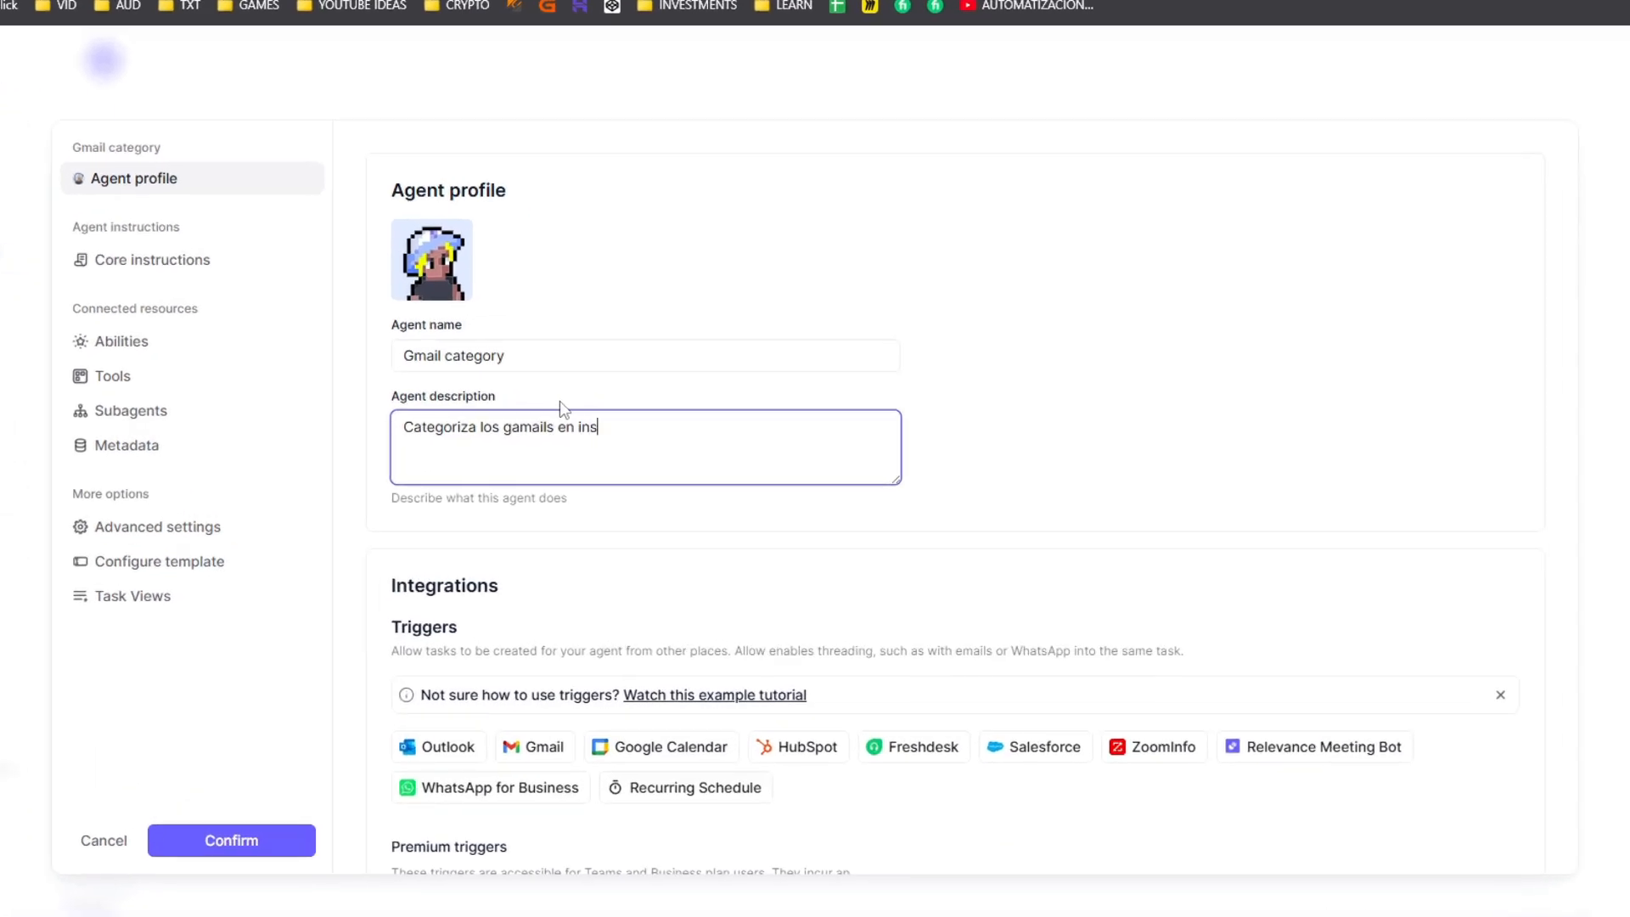
pyautogui.write('stment,')
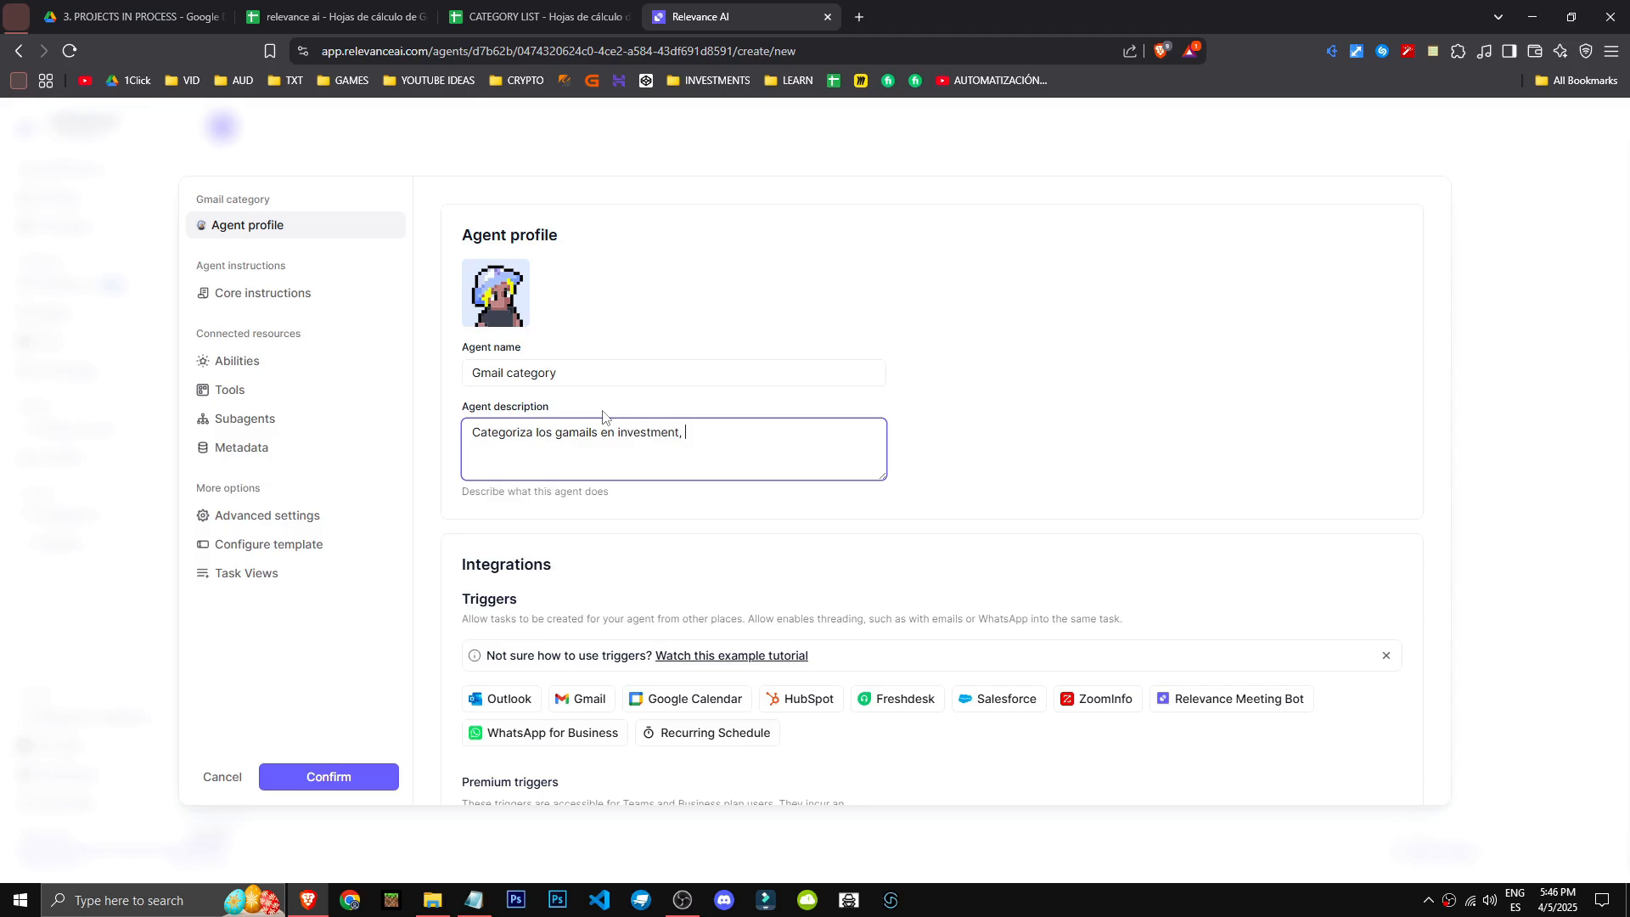
pyautogui.hotkey('ctrl', 'BackSpace')
pyautogui.hotkey('ctrl', 'BackSpace')
pyautogui.write('clients, doubnts & error')
pyautogui.click(567, 432)
pyautogui.press('BackSpace')
pyautogui.moveTo(719, 434); pyautogui.dragTo(772, 434)
pyautogui.click(1017, 482)
pyautogui.scroll(-3, 926, 548)
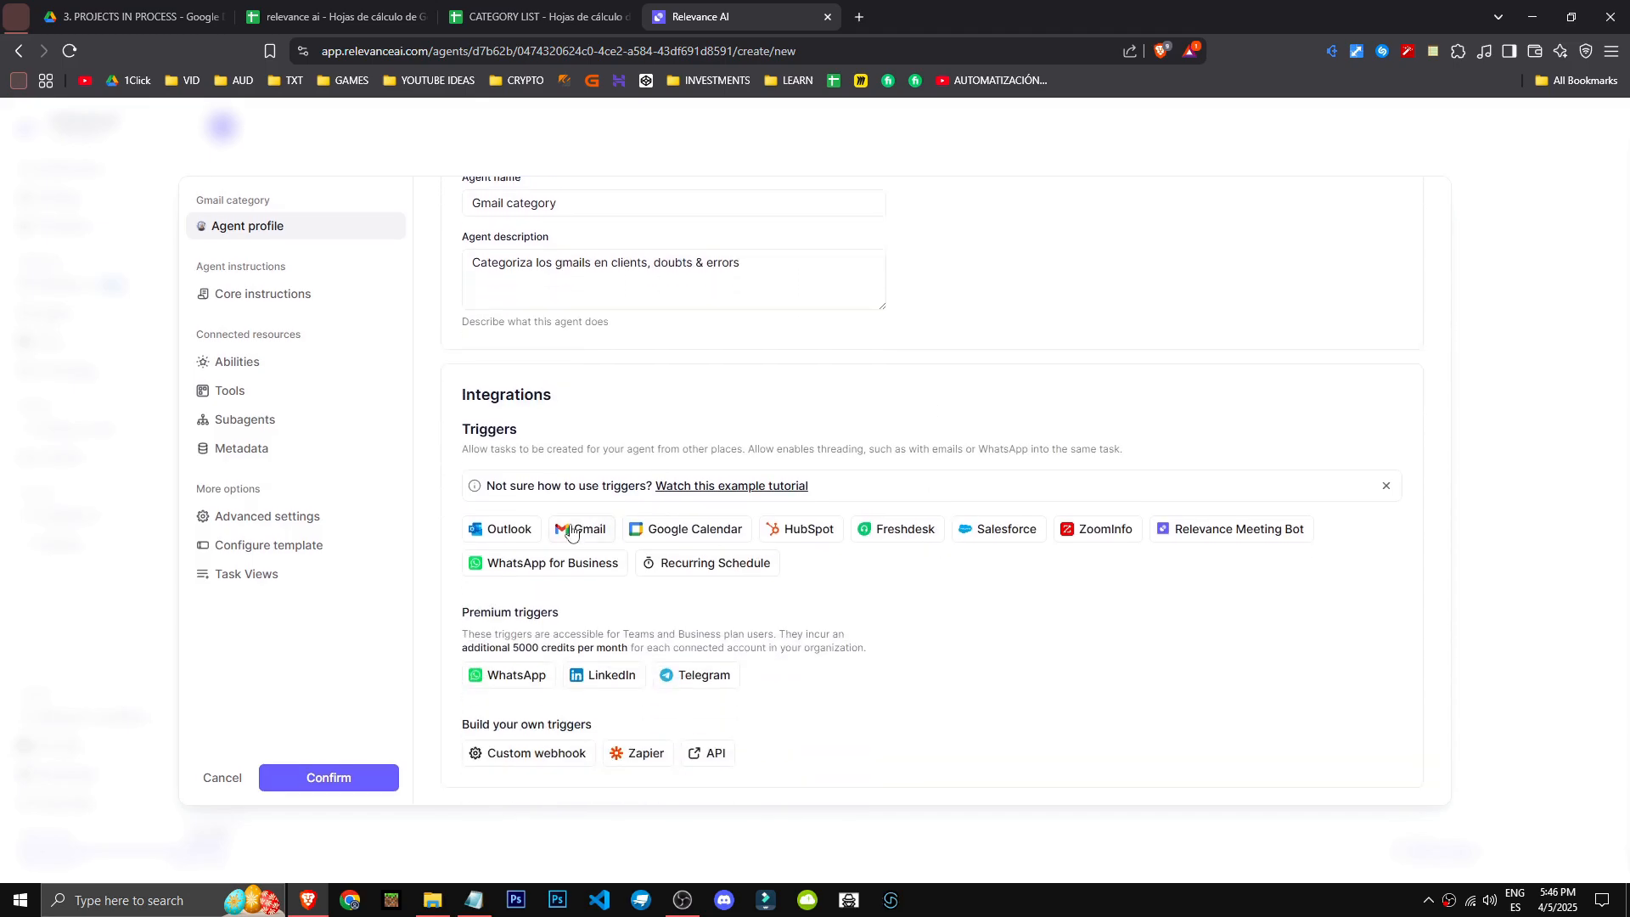
# - Add a Gmail trigger to the agent and expand the advanced filter options in its setup
pyautogui.click(589, 528)
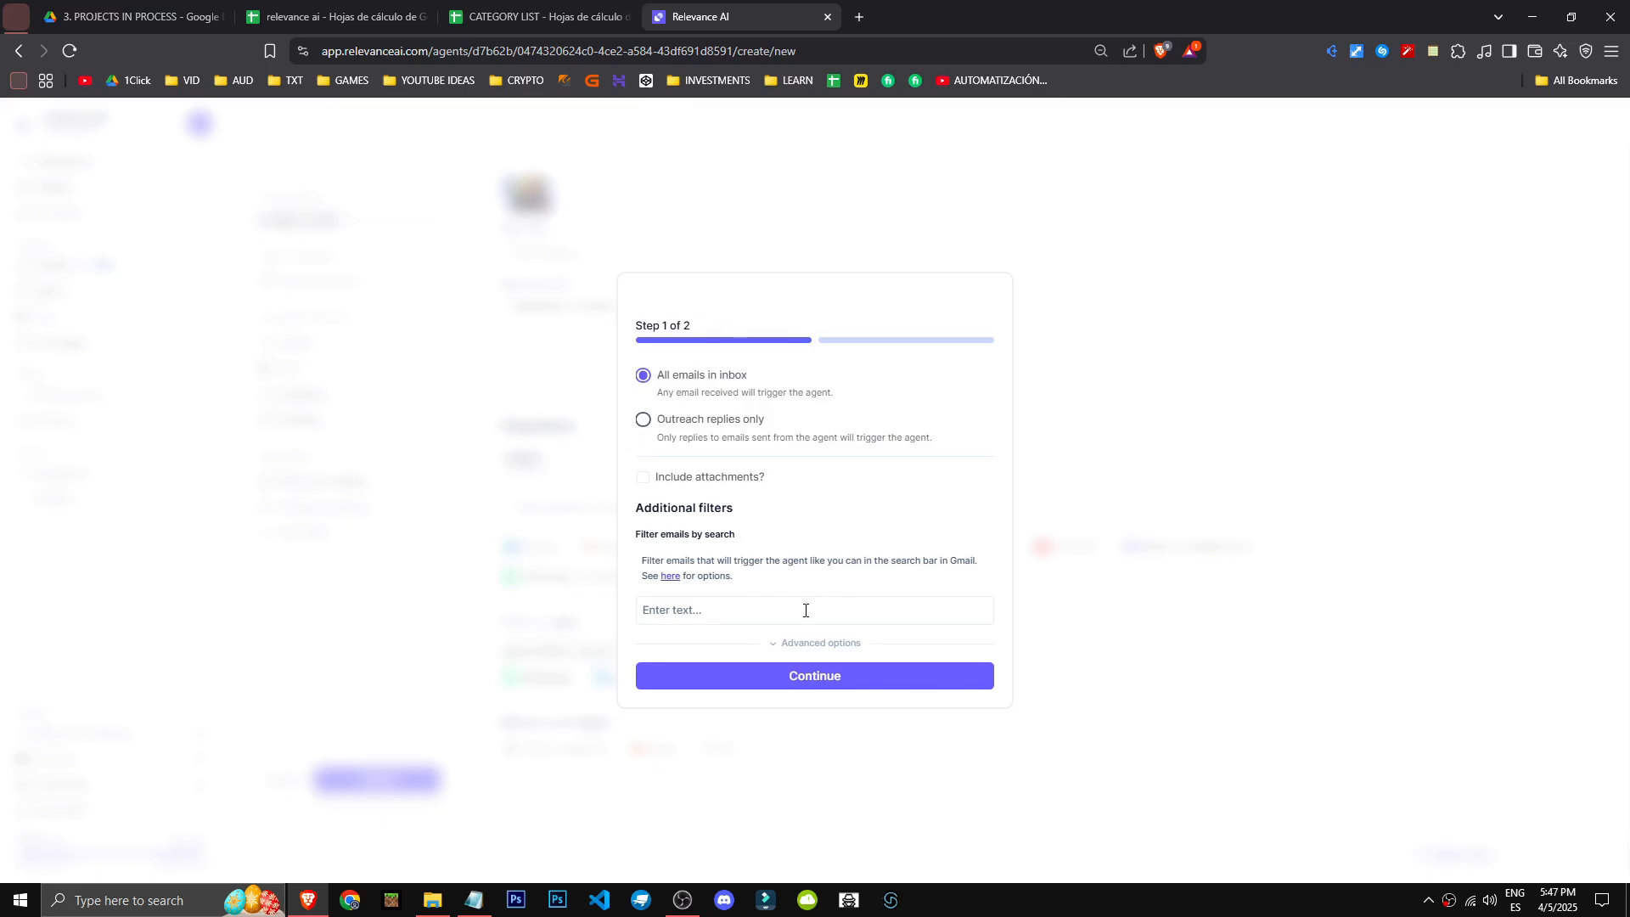
pyautogui.moveTo(646, 501); pyautogui.dragTo(739, 506)
pyautogui.moveTo(649, 534); pyautogui.dragTo(745, 533)
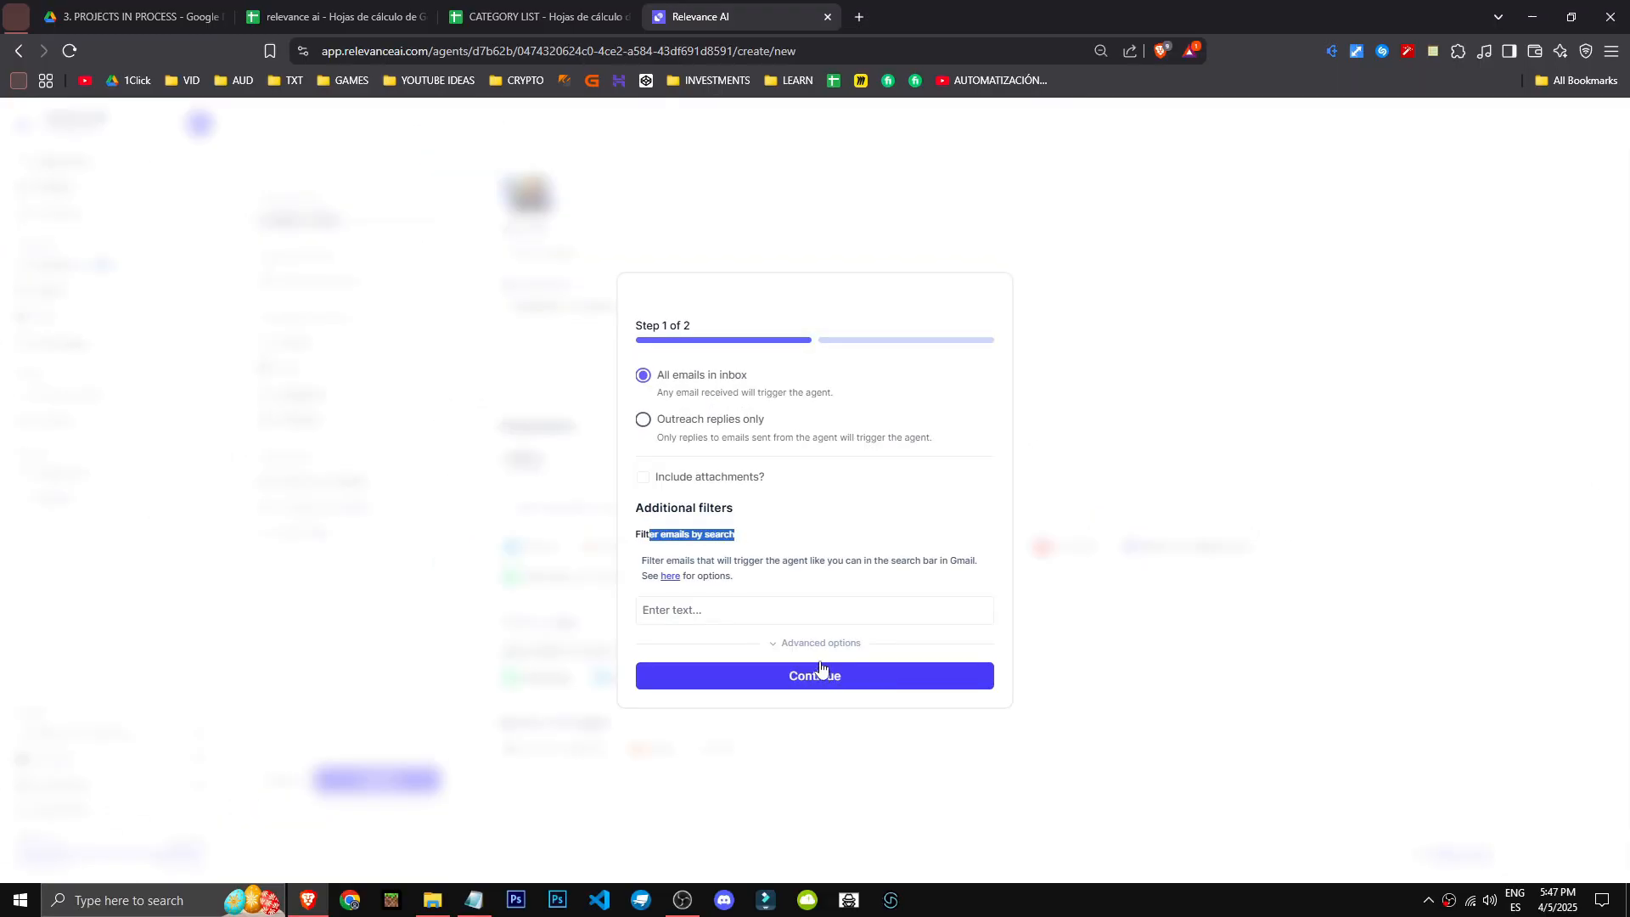
pyautogui.click(822, 680)
pyautogui.scroll(-3, 812, 645)
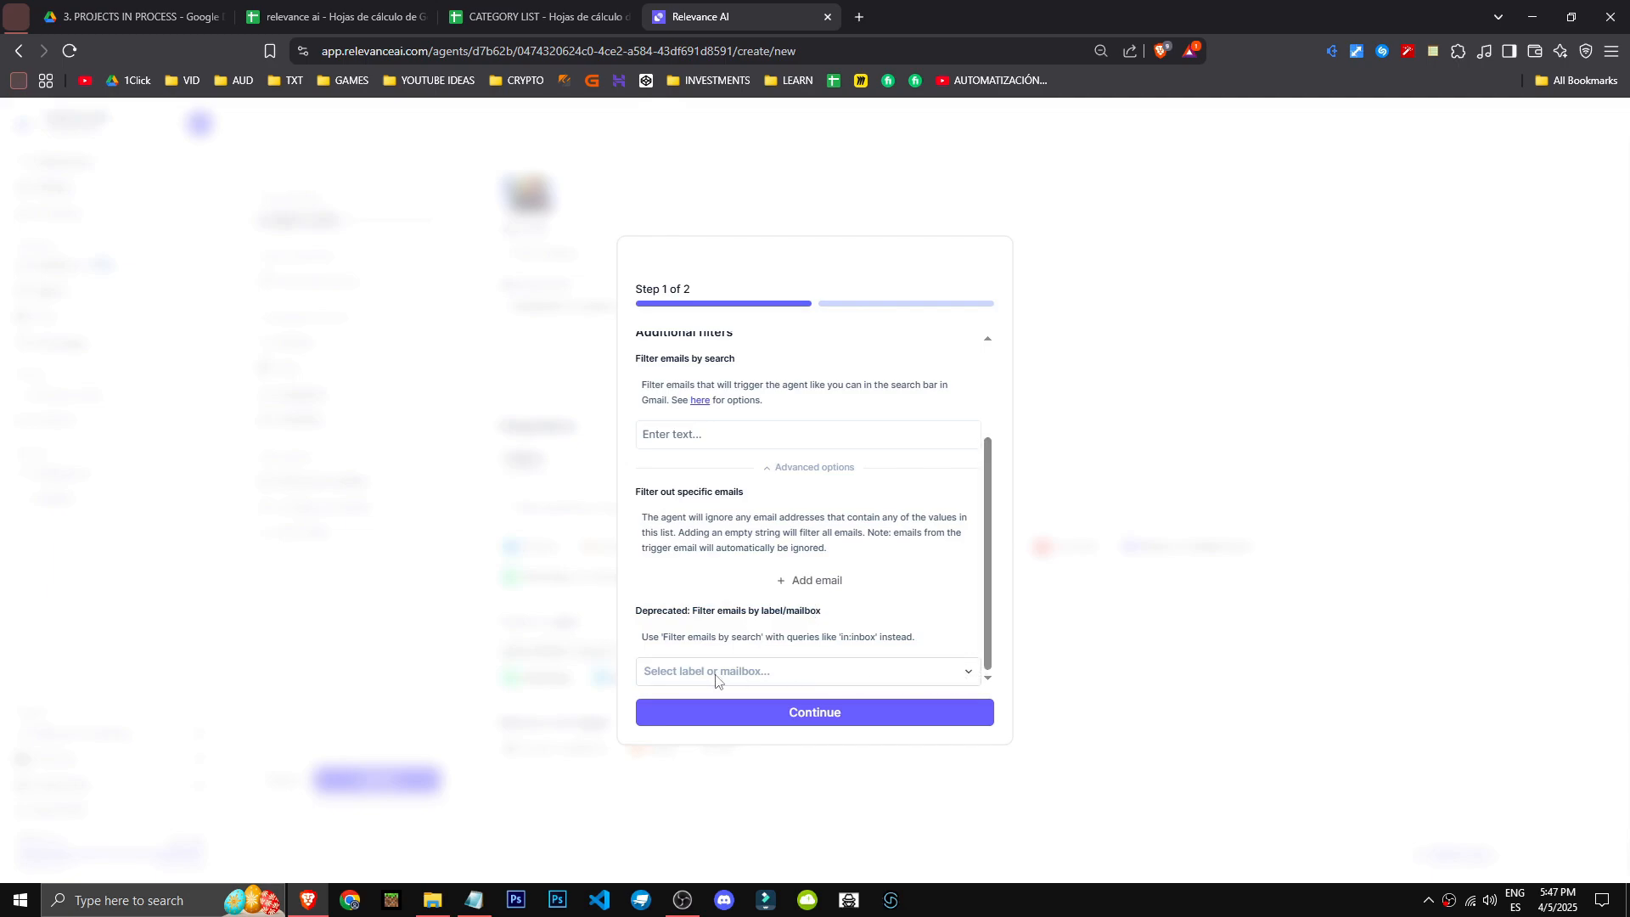
# - Check which labels or mailboxes are offered for filtering the emails that trigger the agent
pyautogui.click(760, 668)
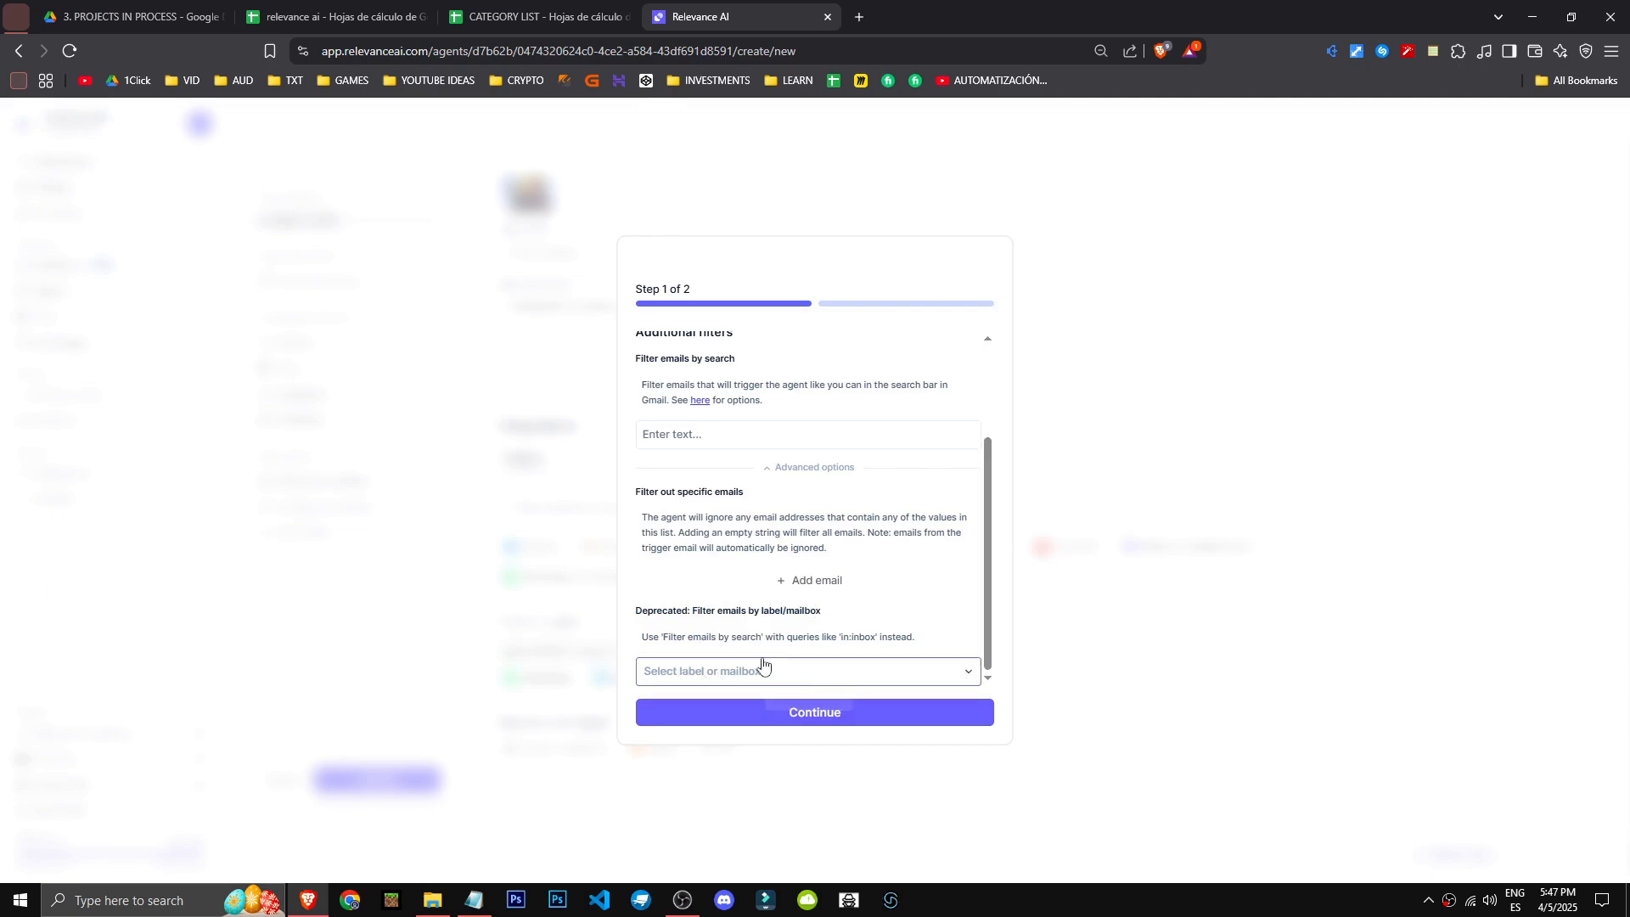
pyautogui.click(747, 680)
pyautogui.click(757, 677)
pyautogui.click(909, 671)
pyautogui.scroll(1, 722, 584)
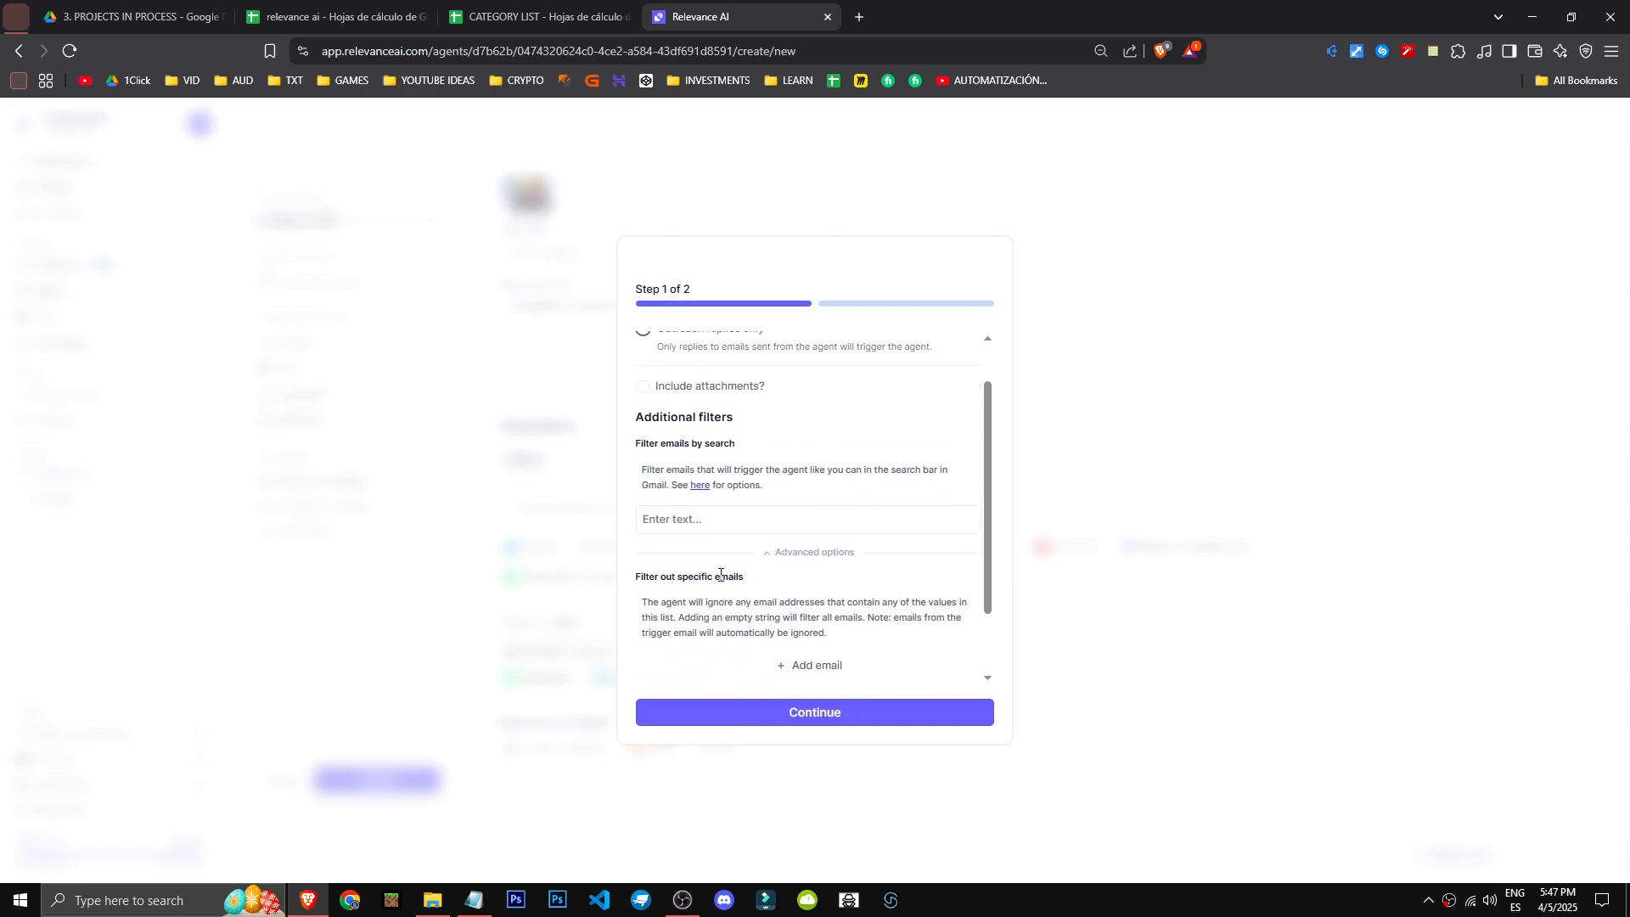
pyautogui.click(717, 520)
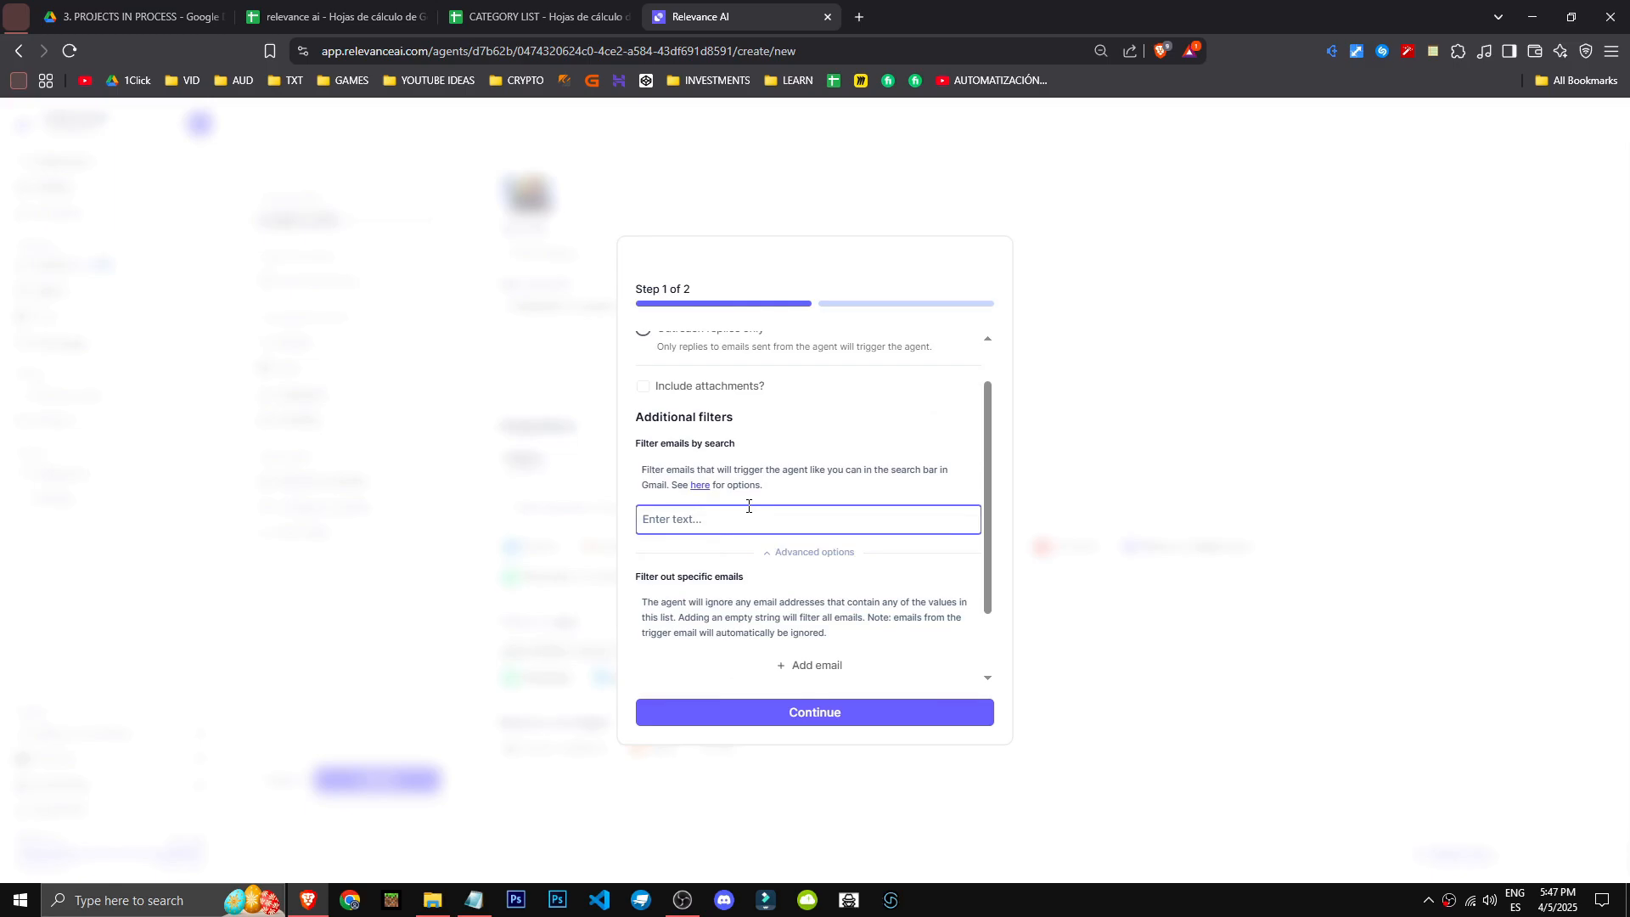
pyautogui.write('hi')
pyautogui.press('BackSpace')
pyautogui.press('BackSpace')
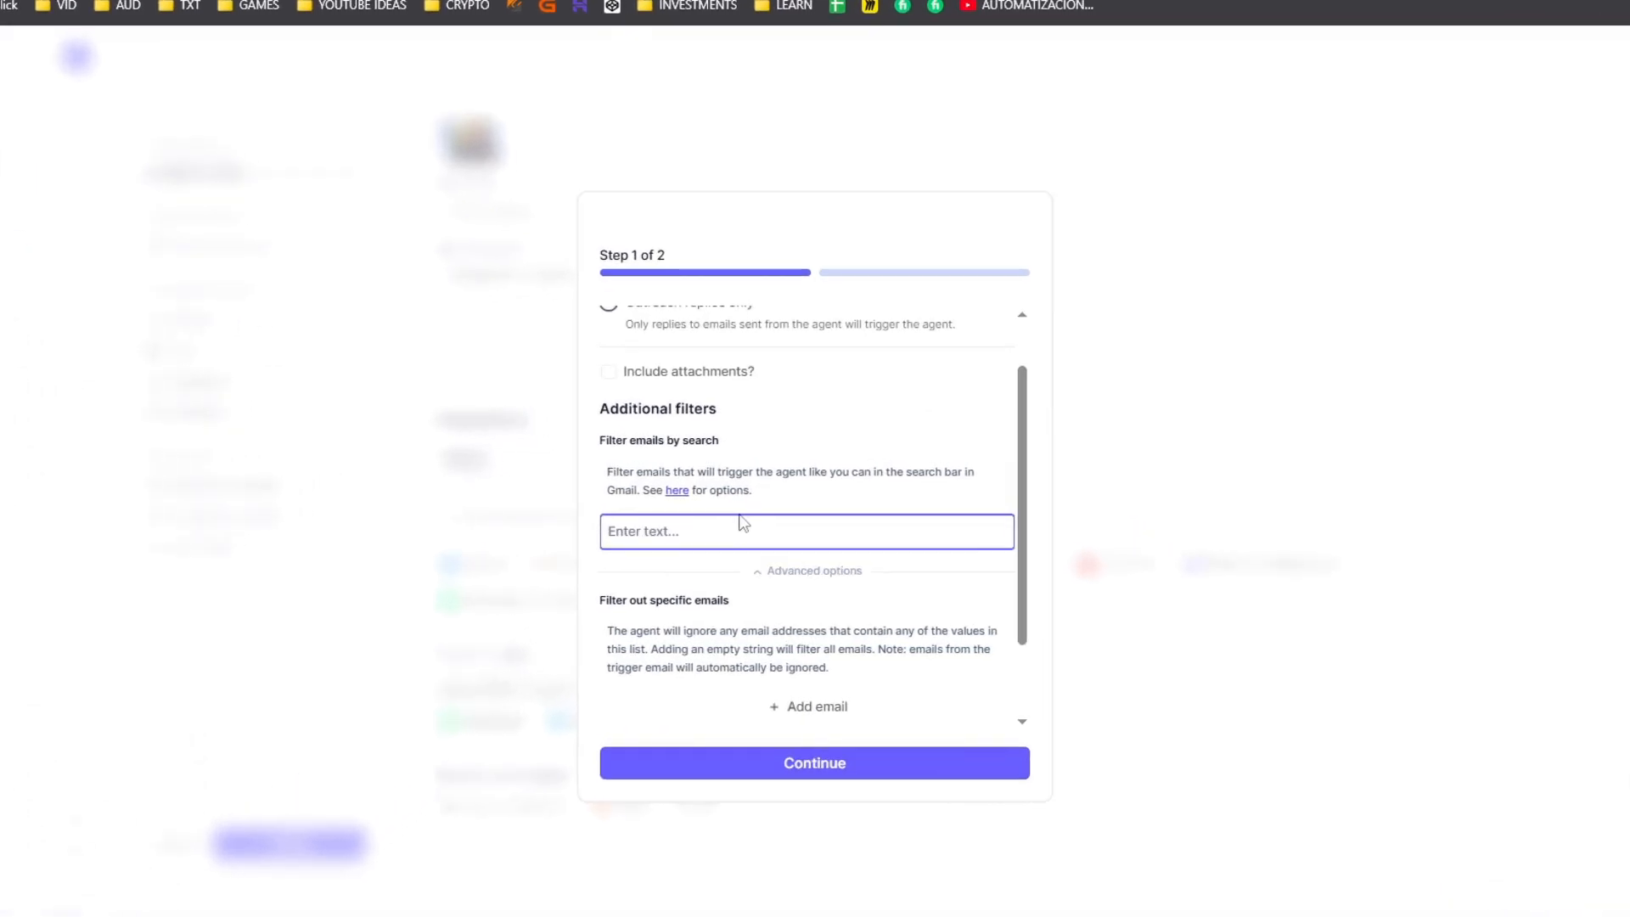
pyautogui.click(768, 571)
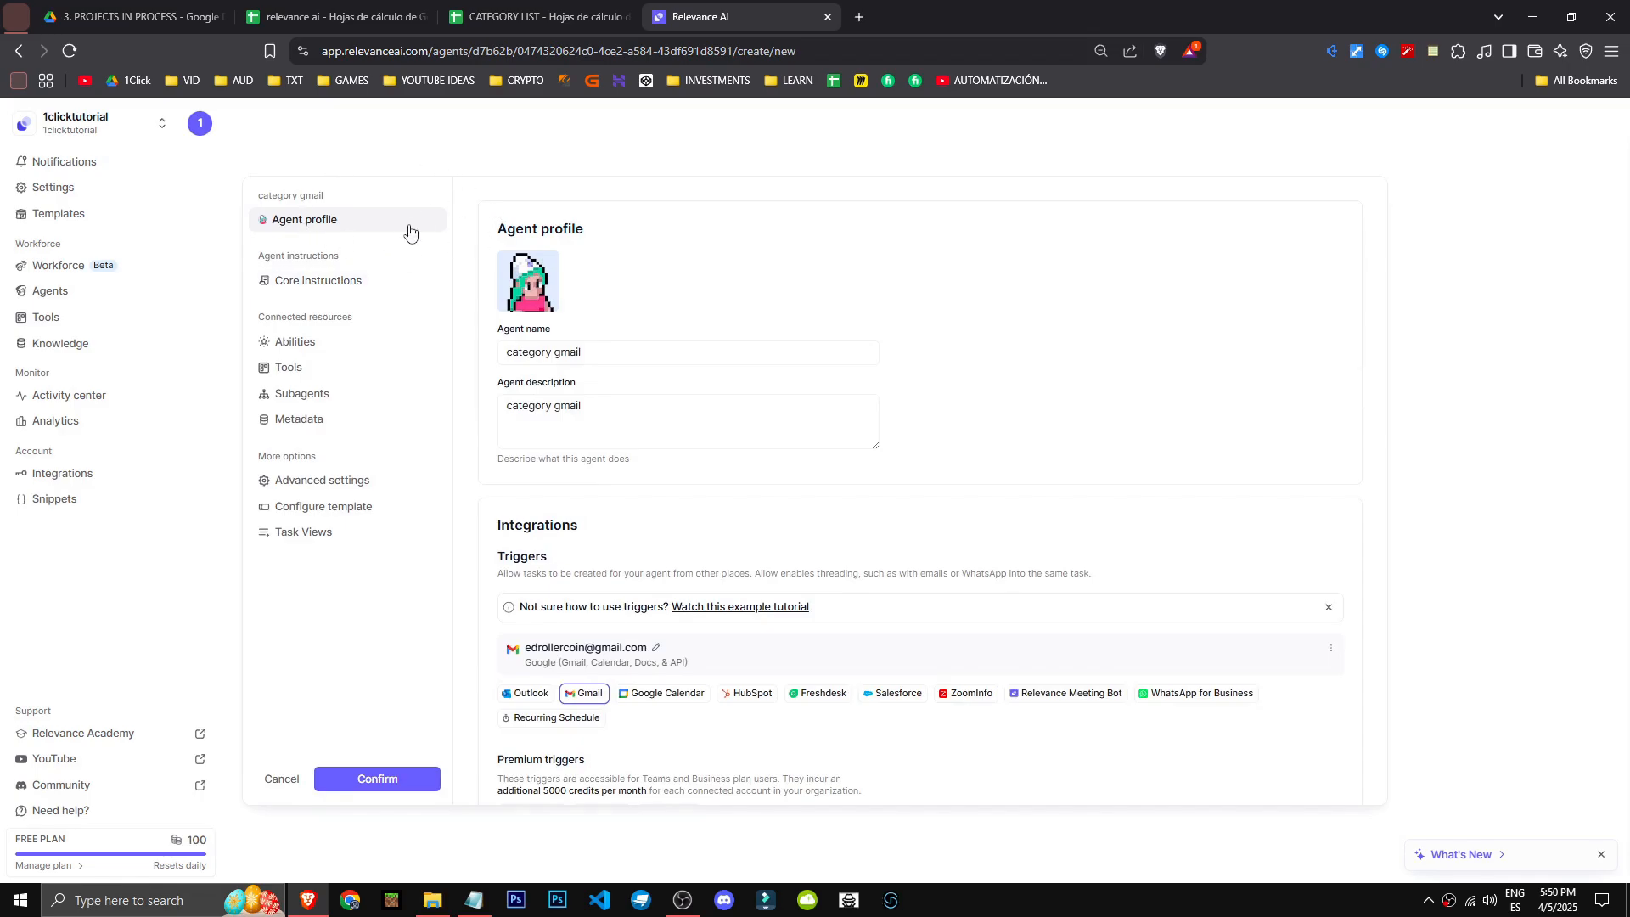
# - Go to the agent's core instructions and consult the prompt section outline in Notepad
pyautogui.click(310, 284)
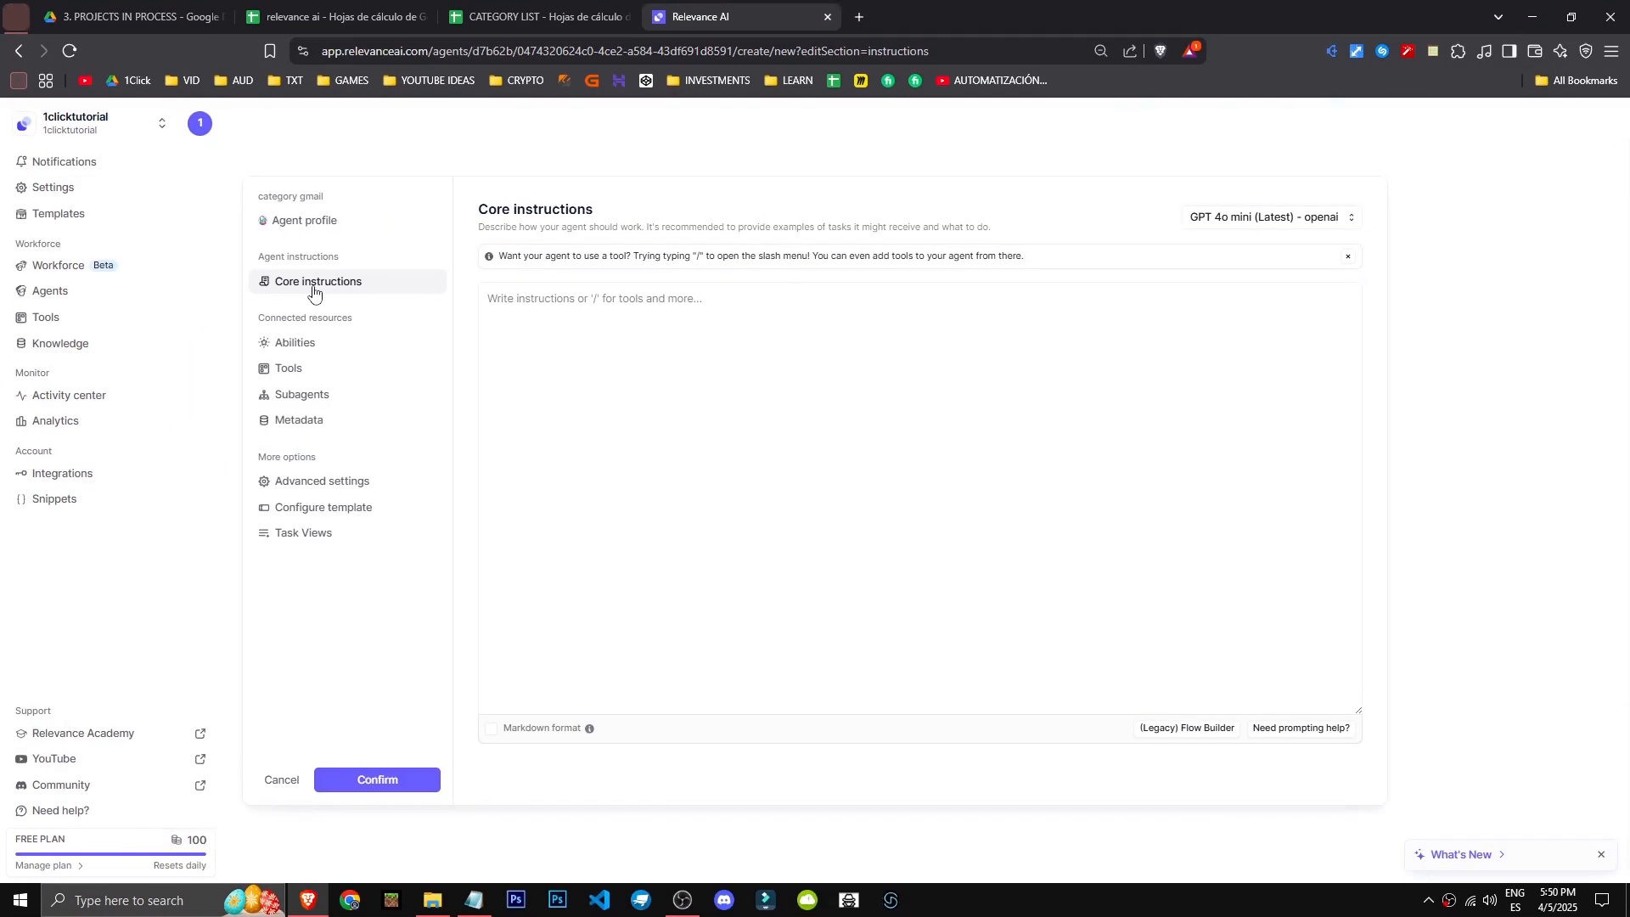
pyautogui.click(474, 899)
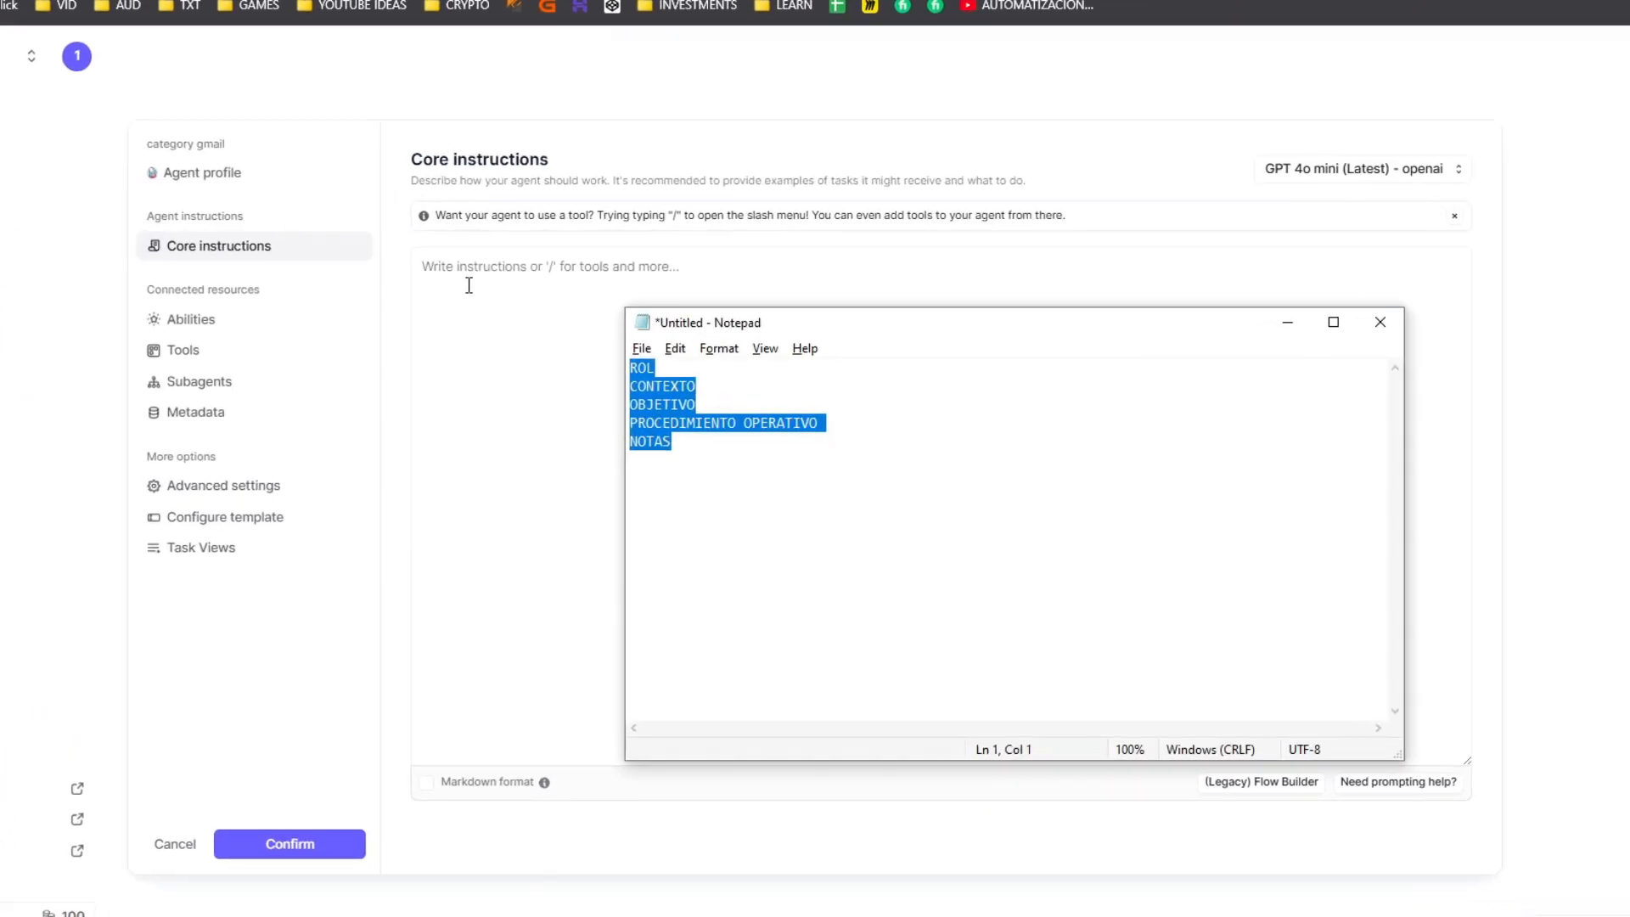
pyautogui.click(469, 285)
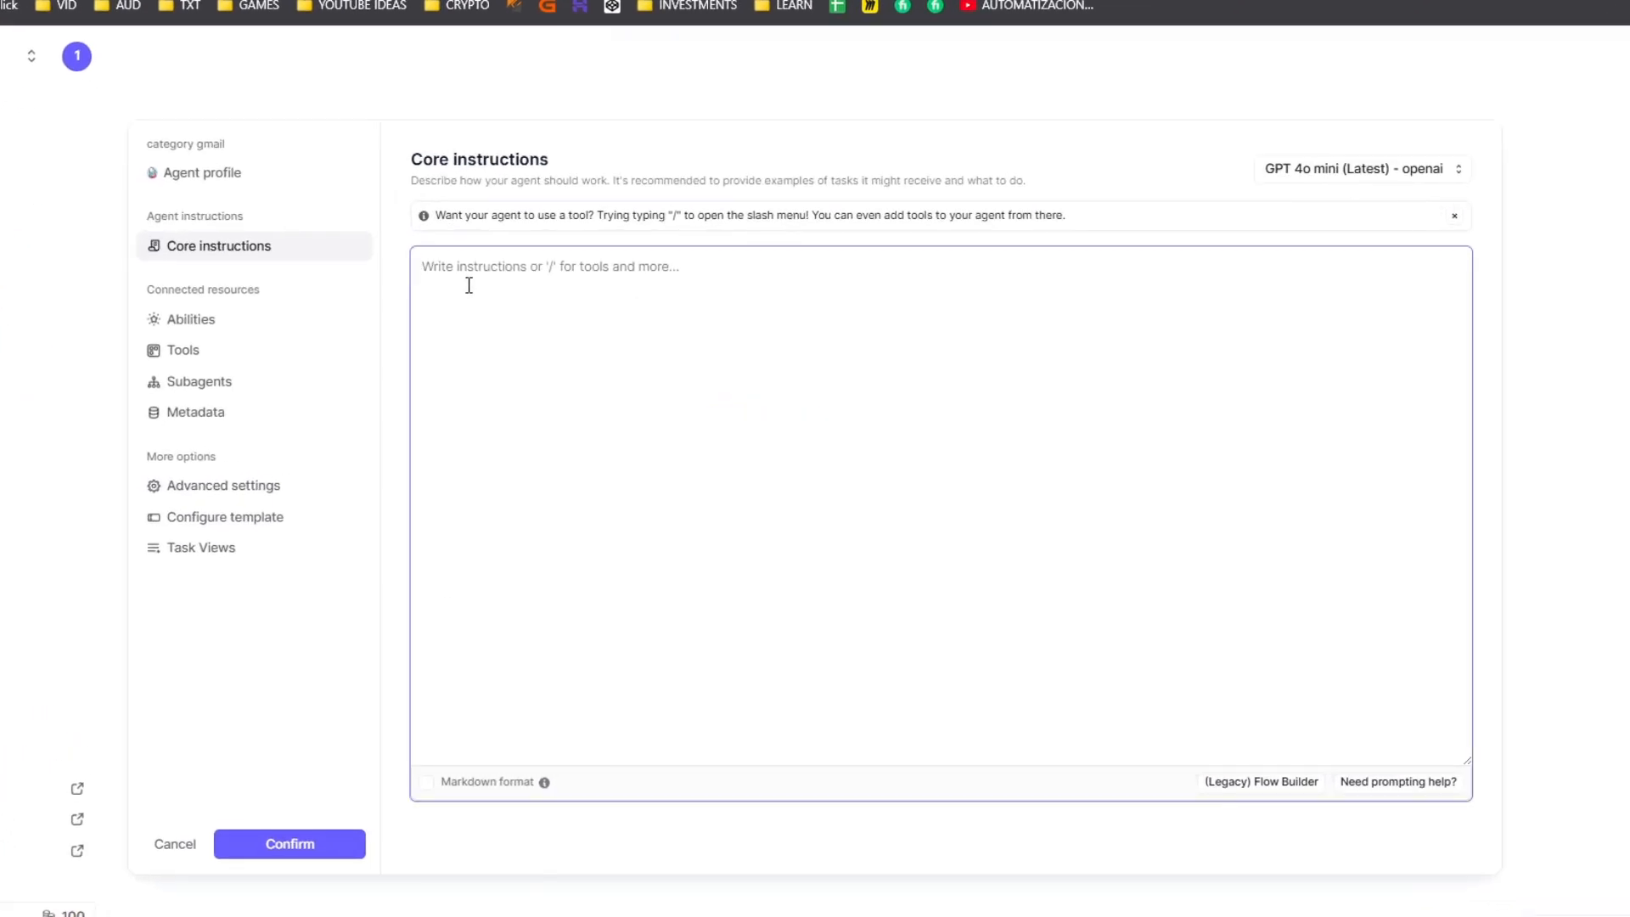
# - Write the headings ROLE, CONTEXT, OBJECTIVE, OPERATIVE and NOTES on separate lines in the core instructions
pyautogui.write('ROLE')
pyautogui.press('Return')
pyautogui.write('CONTEXT')
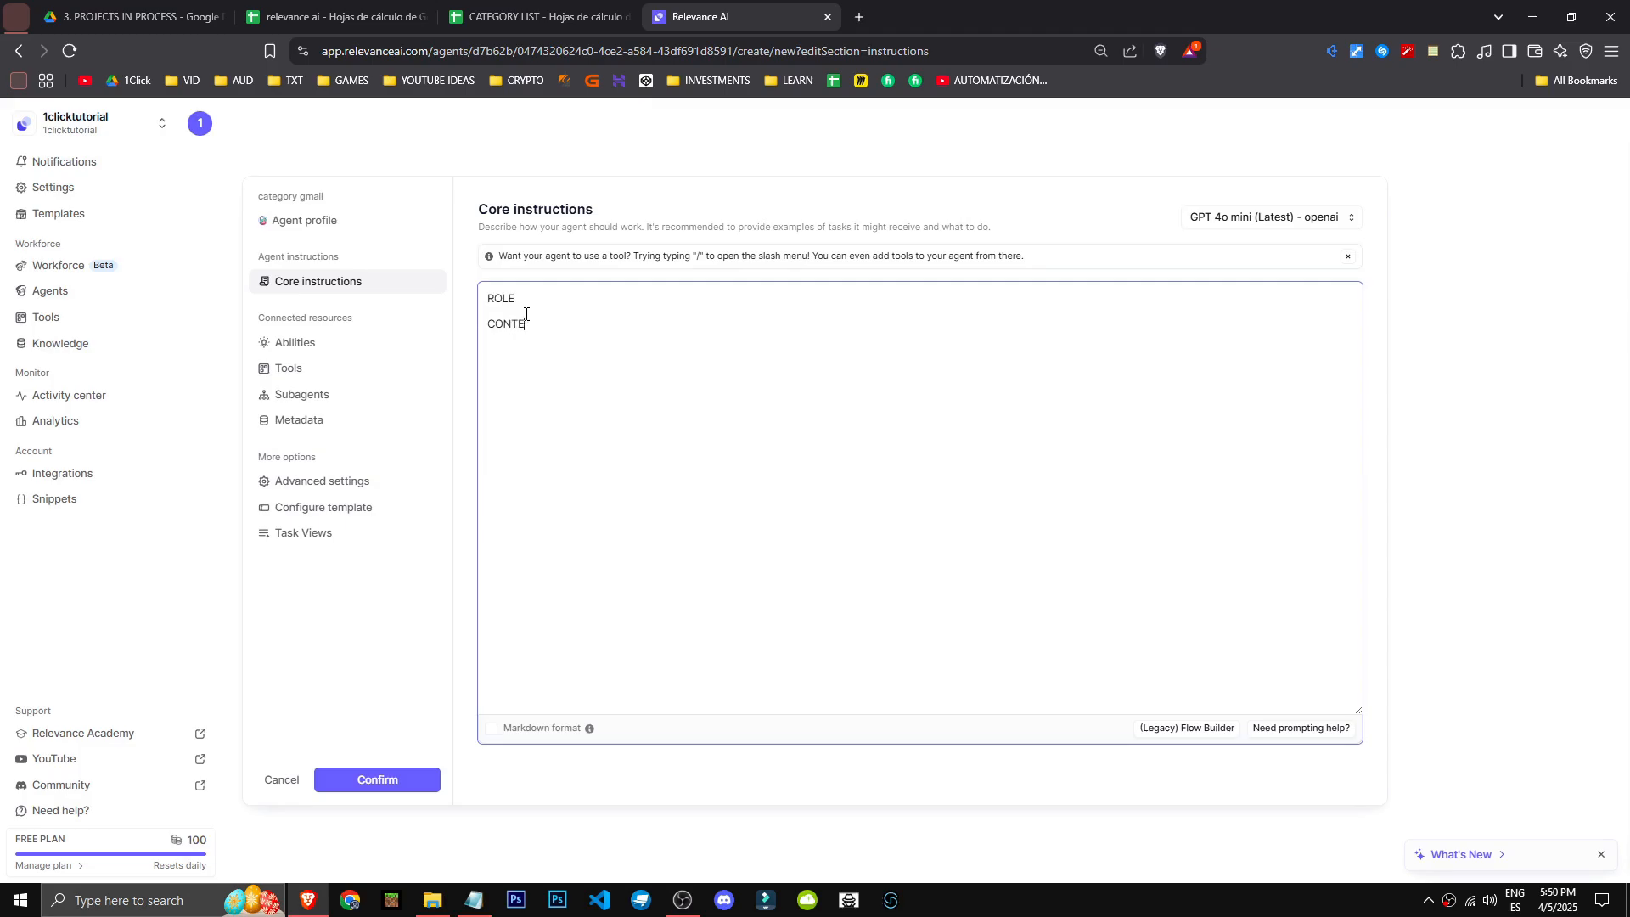
pyautogui.press('Return')
pyautogui.write('OBJECTIVE')
pyautogui.press('Return')
pyautogui.write('OPERATIVE')
pyautogui.press('Return')
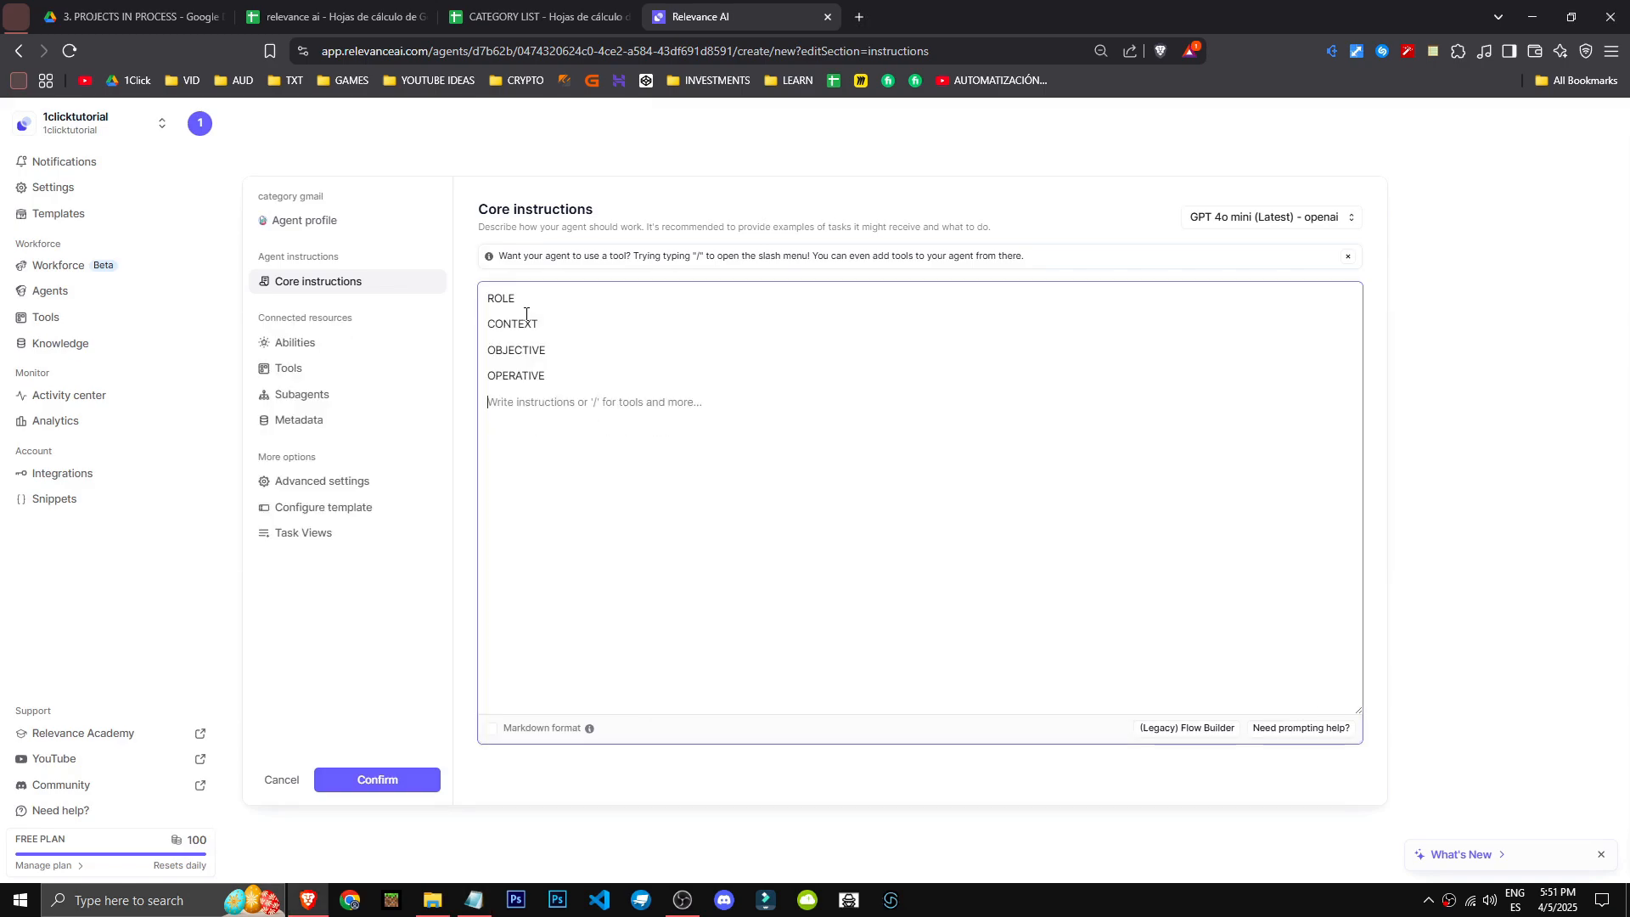
pyautogui.write('NOTES')
pyautogui.press('Return')
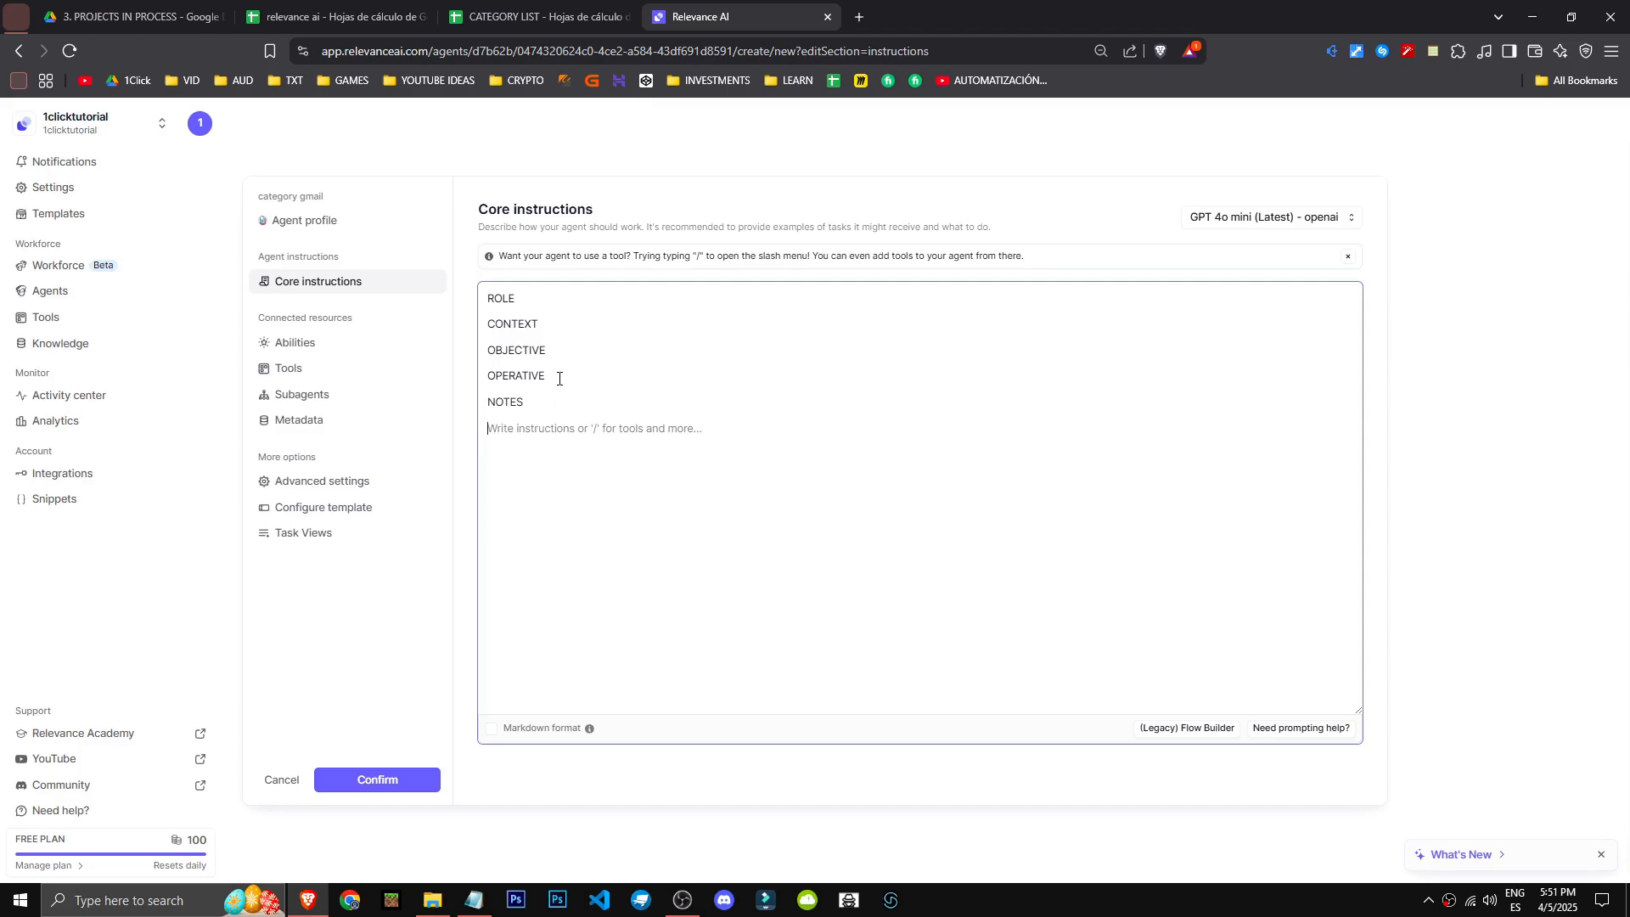
# - Extend the NOTES line to read "NOTES : I'm from spain, use that hour" and add empty lines beneath OPERATIVE
pyautogui.write('S')
pyautogui.press('BackSpace')
pyautogui.press('BackSpace')
pyautogui.write(', use that hour')
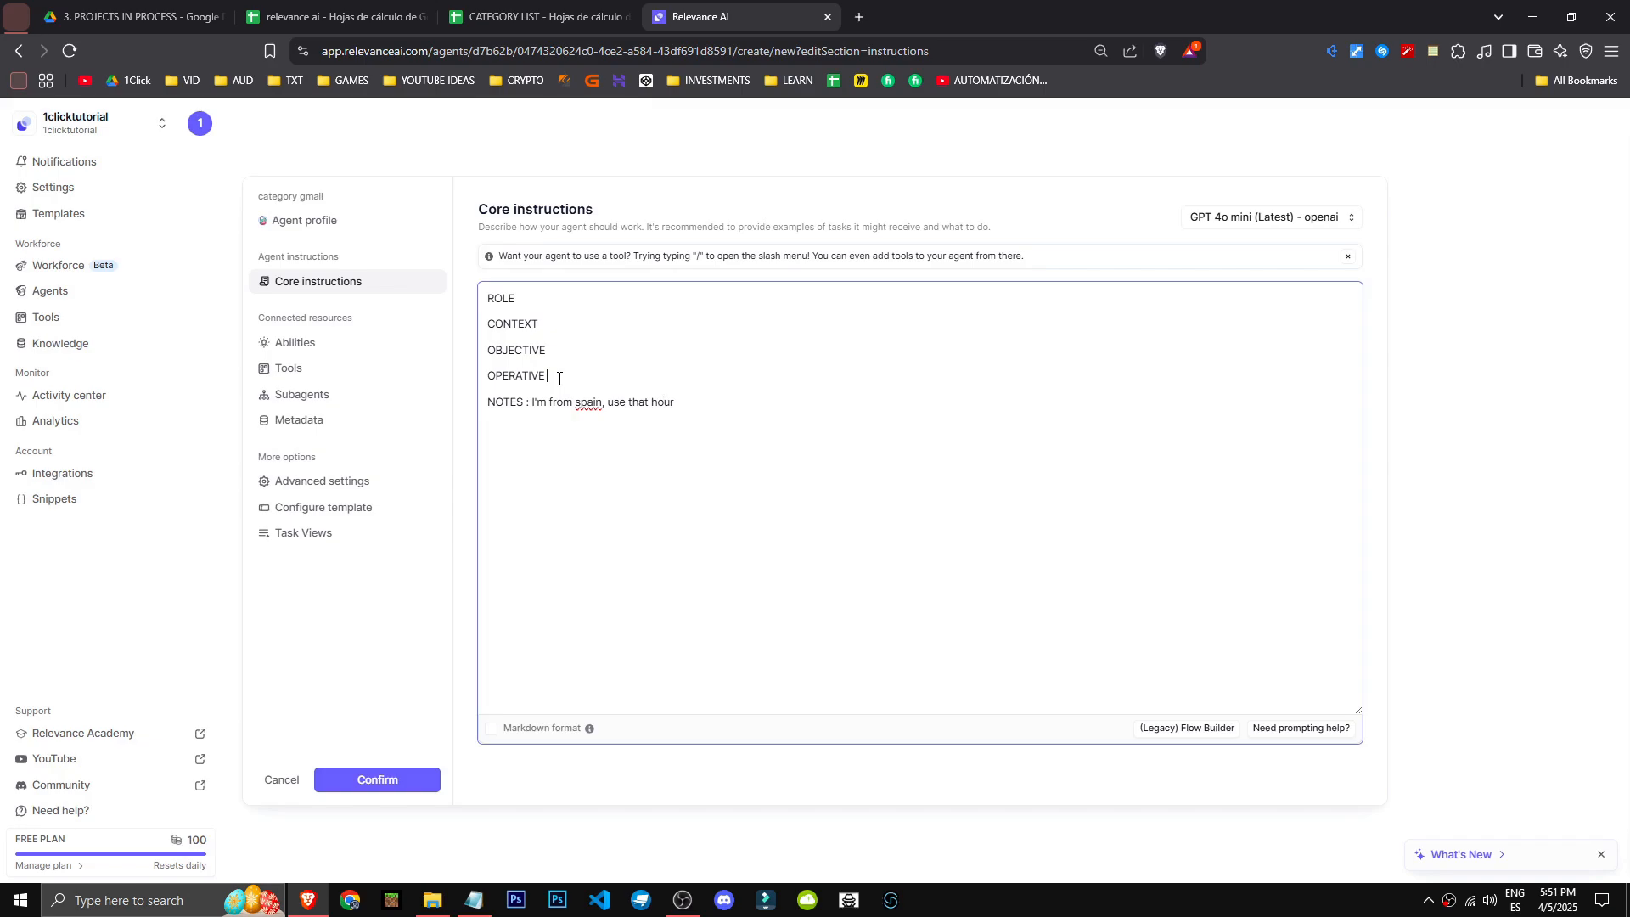
pyautogui.press('Return')
pyautogui.press('Return')
pyautogui.press('Return')
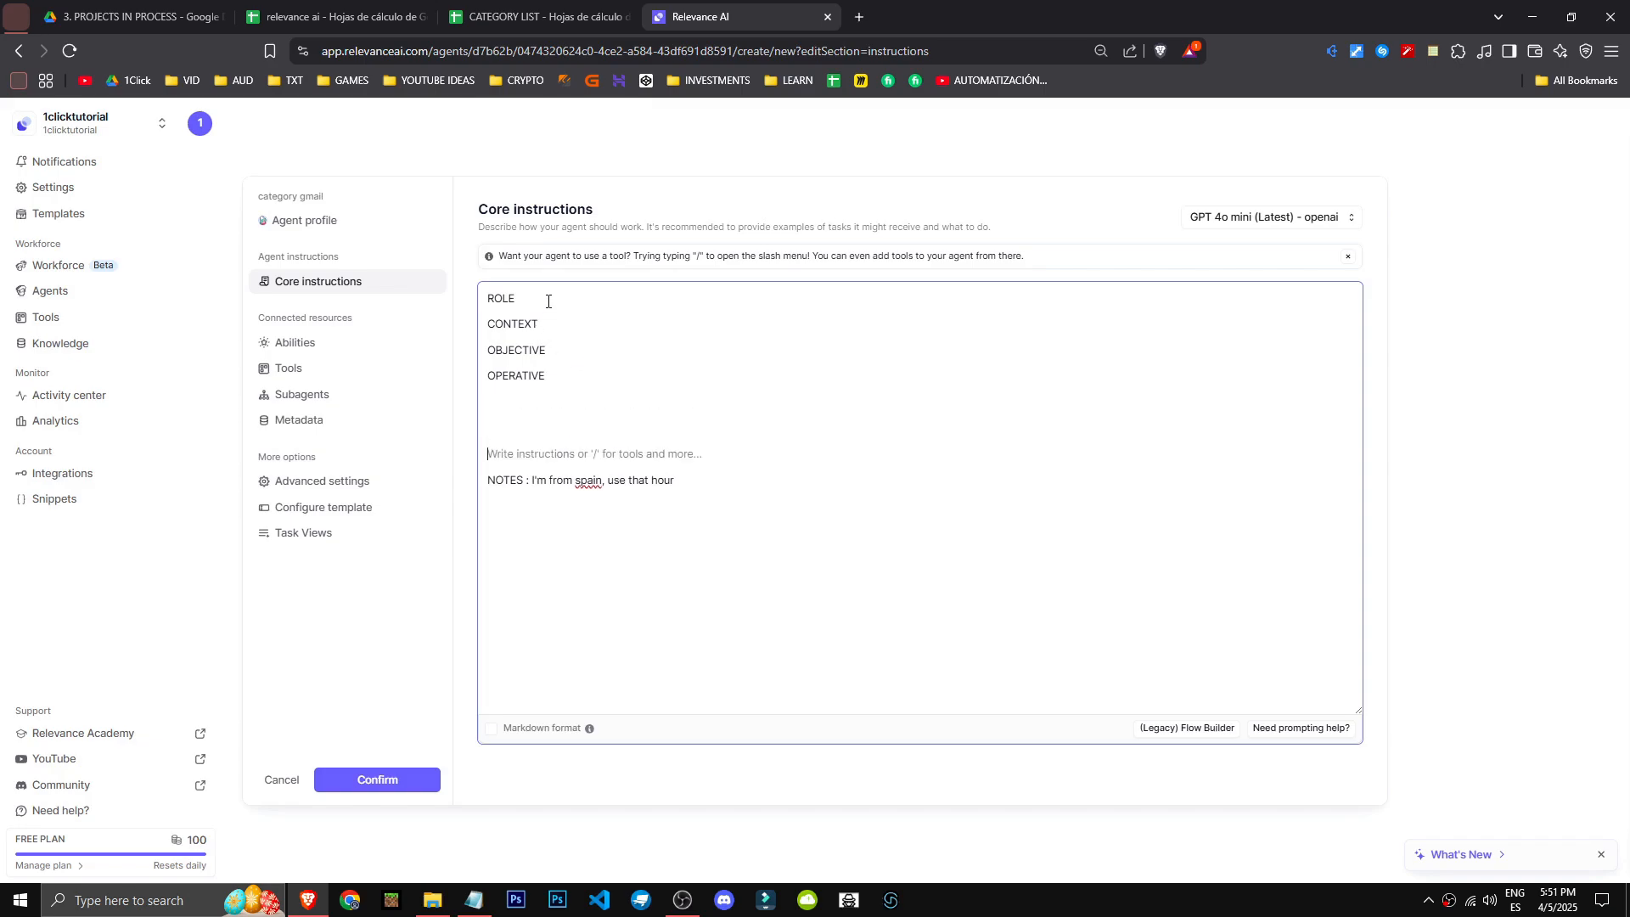
# - Enter "You're a subassistant" on a new line under the ROLE heading
pyautogui.click(547, 296)
pyautogui.press('Return')
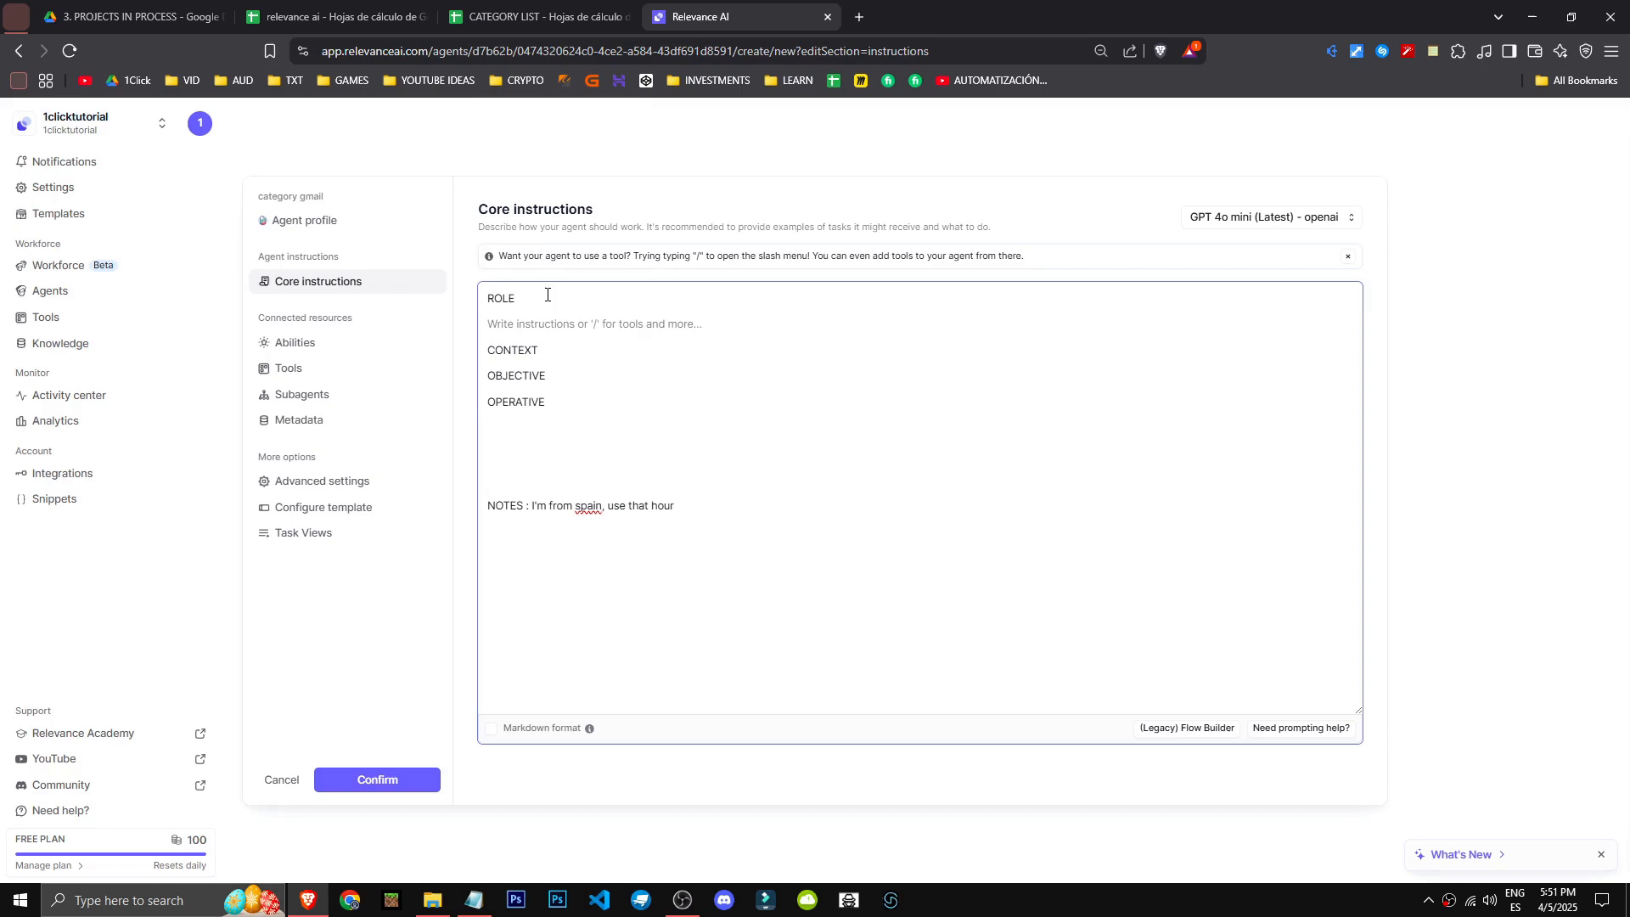
pyautogui.write('E')
pyautogui.press('BackSpace')
pyautogui.press('BackSpace')
pyautogui.press('BackSpace')
pyautogui.press('BackSpace')
pyautogui.press('BackSpace')
pyautogui.press('BackSpace')
pyautogui.press('BackSpace')
pyautogui.write("You're an assistatn")
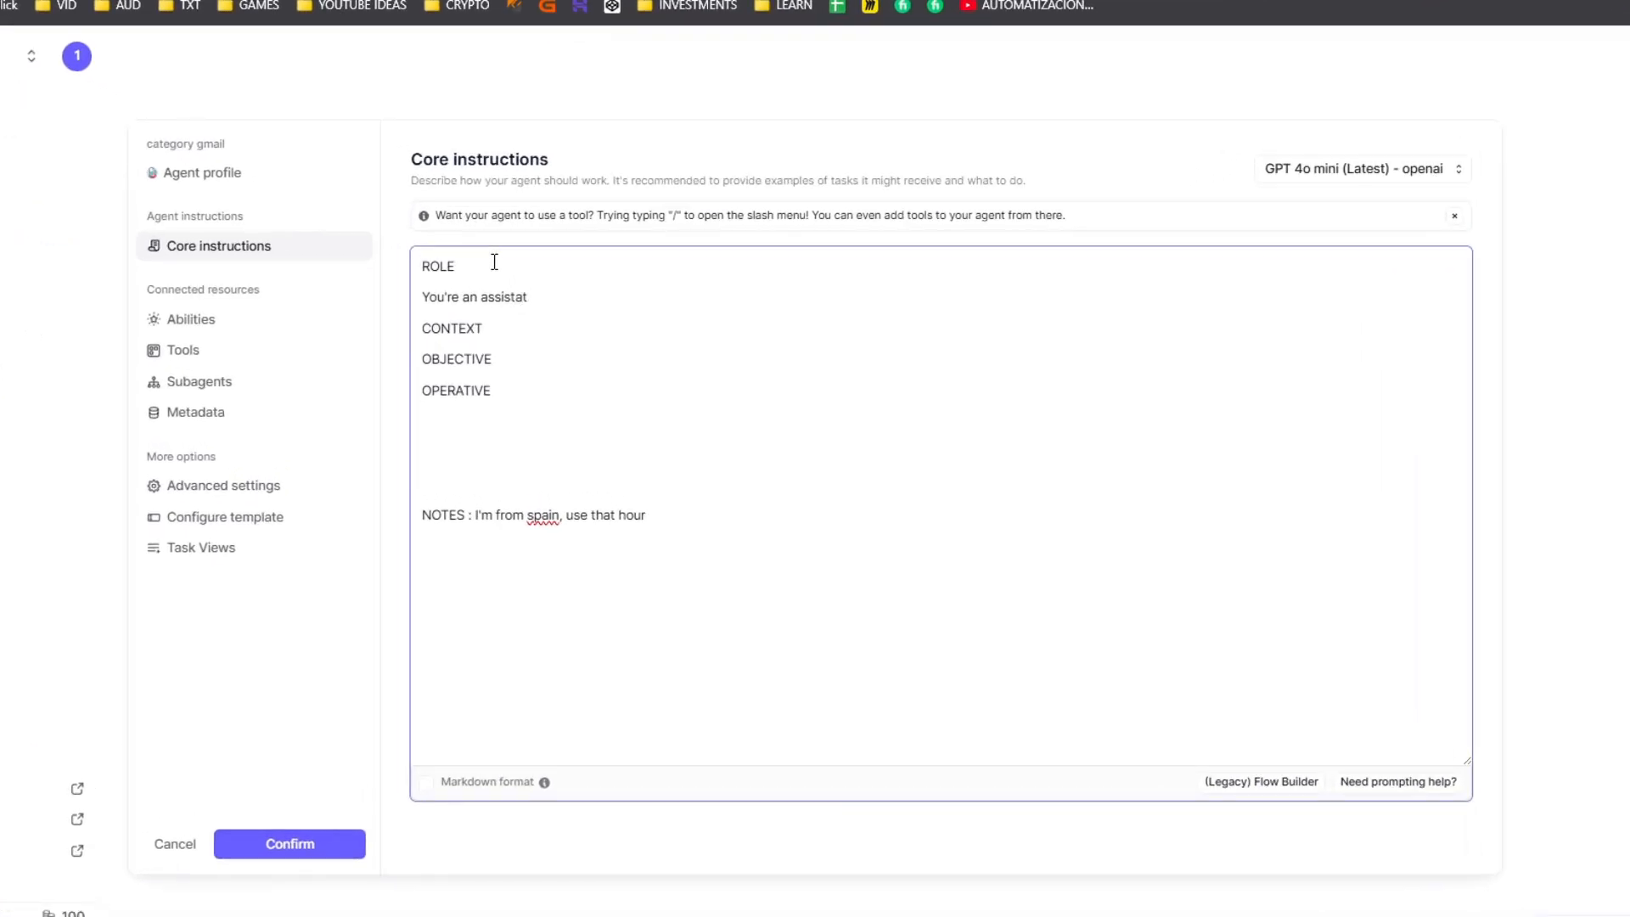
pyautogui.press('BackSpace')
pyautogui.press('BackSpace')
pyautogui.press('BackSpace')
pyautogui.press('BackSpace')
pyautogui.press('BackSpace')
pyautogui.press('BackSpace')
pyautogui.press('BackSpace')
pyautogui.press('BackSpace')
pyautogui.press('BackSpace')
pyautogui.press('BackSpace')
pyautogui.press('BackSpace')
pyautogui.press('BackSpace')
pyautogui.write('a subas')
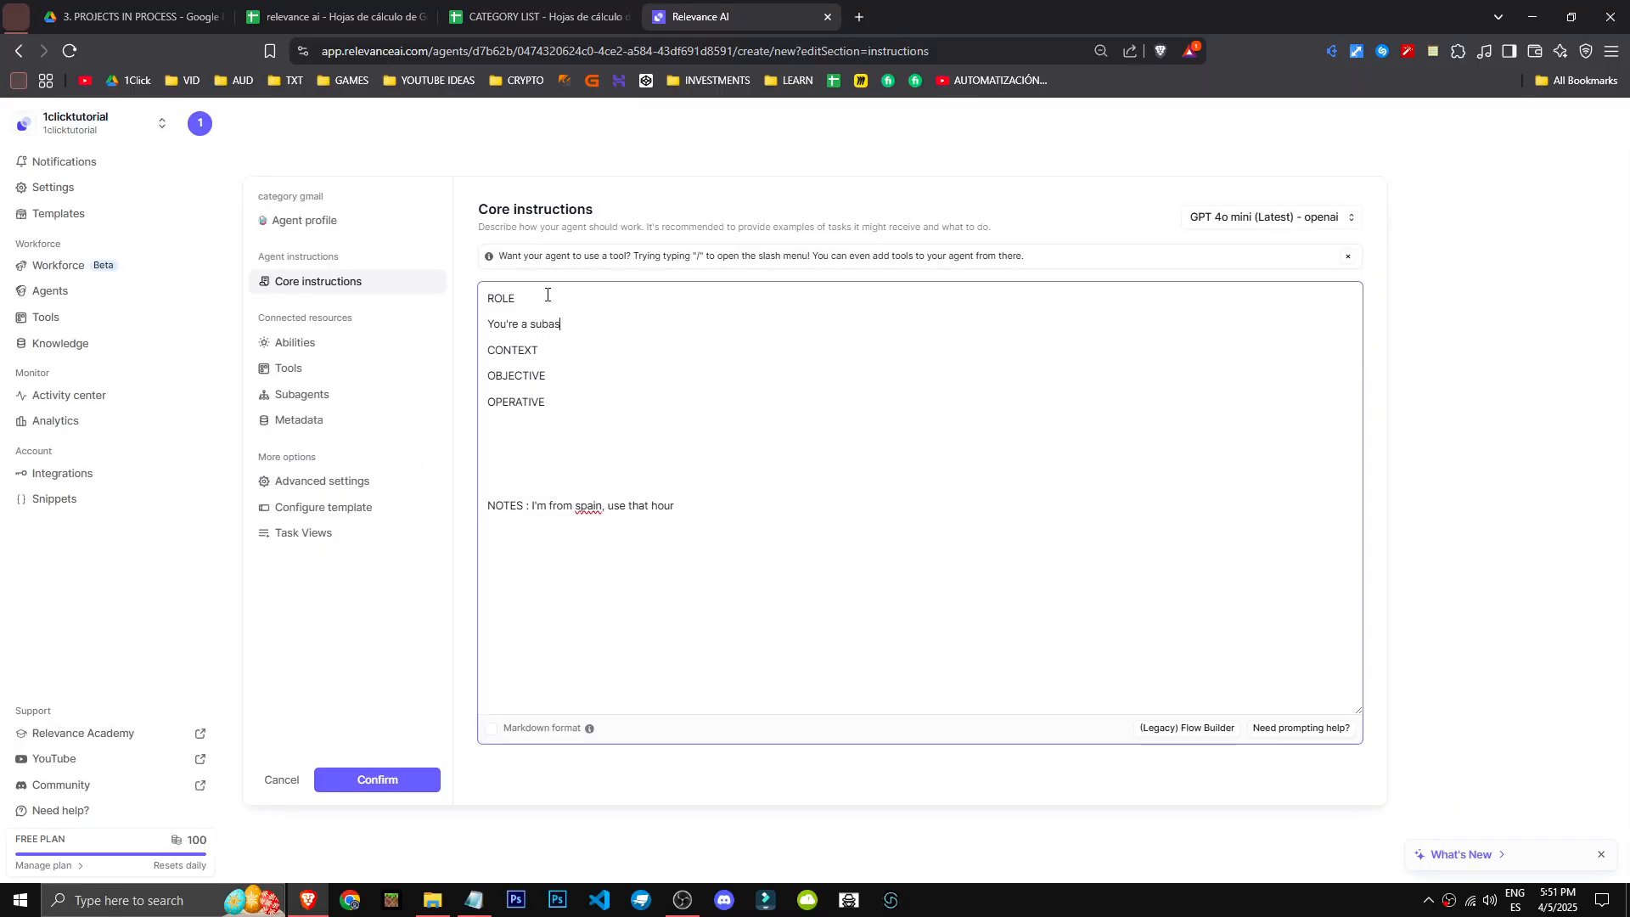
pyautogui.write('sistant')
# - Insert an empty line under each of the CONTEXT and OBJECTIVE headings for their text
pyautogui.click(611, 346)
pyautogui.press('Return')
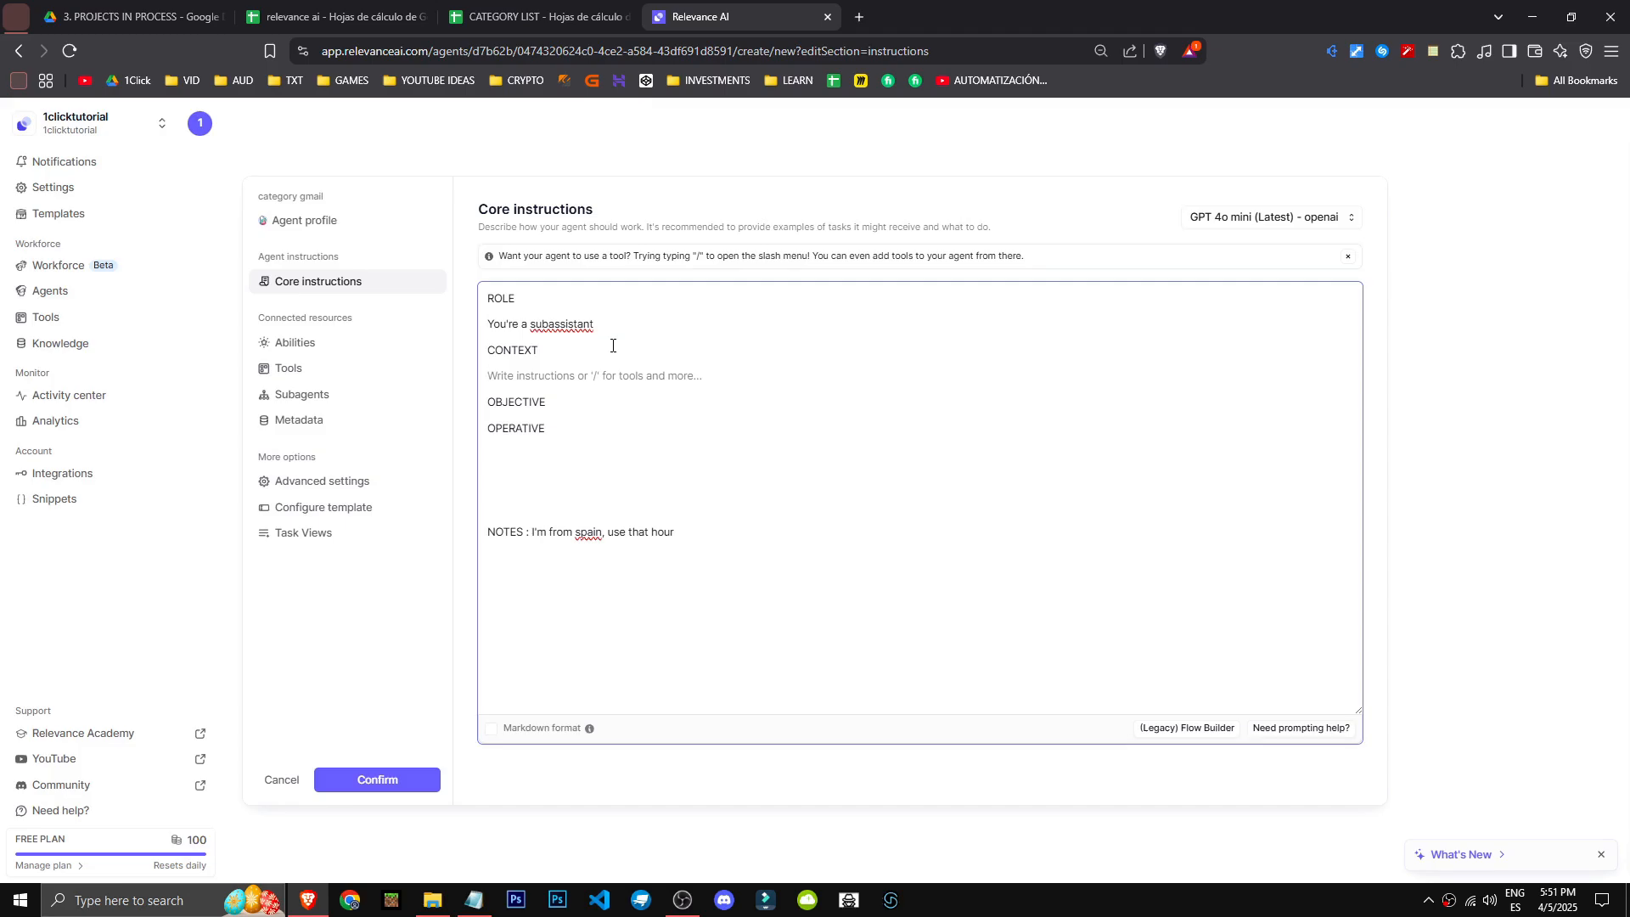
pyautogui.click(658, 396)
pyautogui.press('Return')
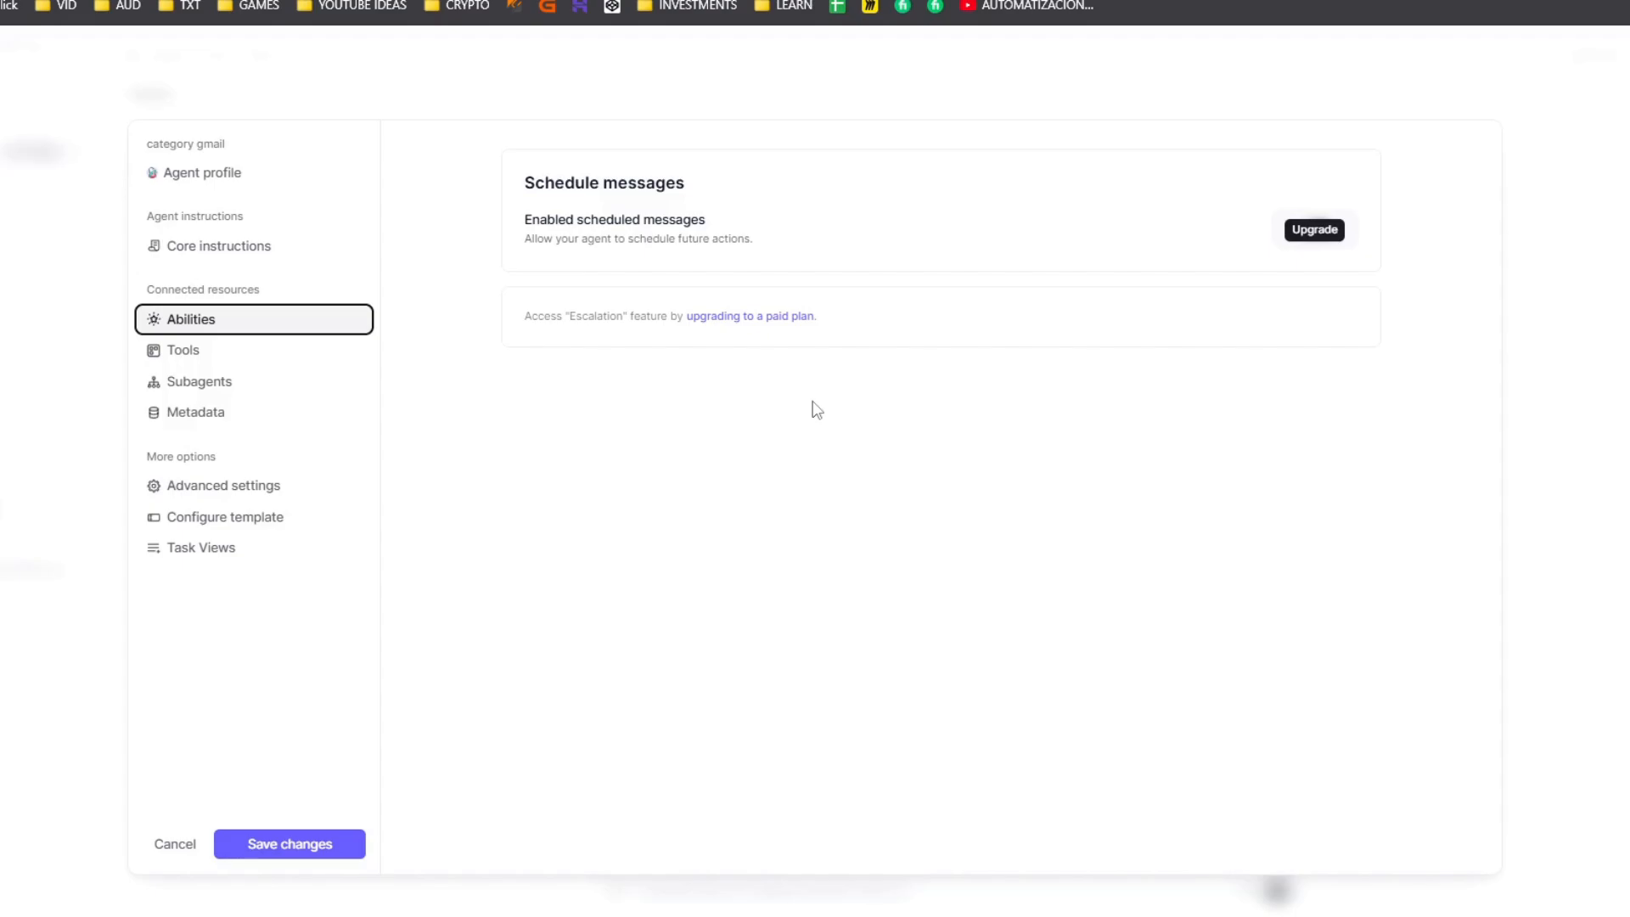
# - Reopen the category gmail agent's configuration from the agents list and examine its subagents section
pyautogui.click(175, 844)
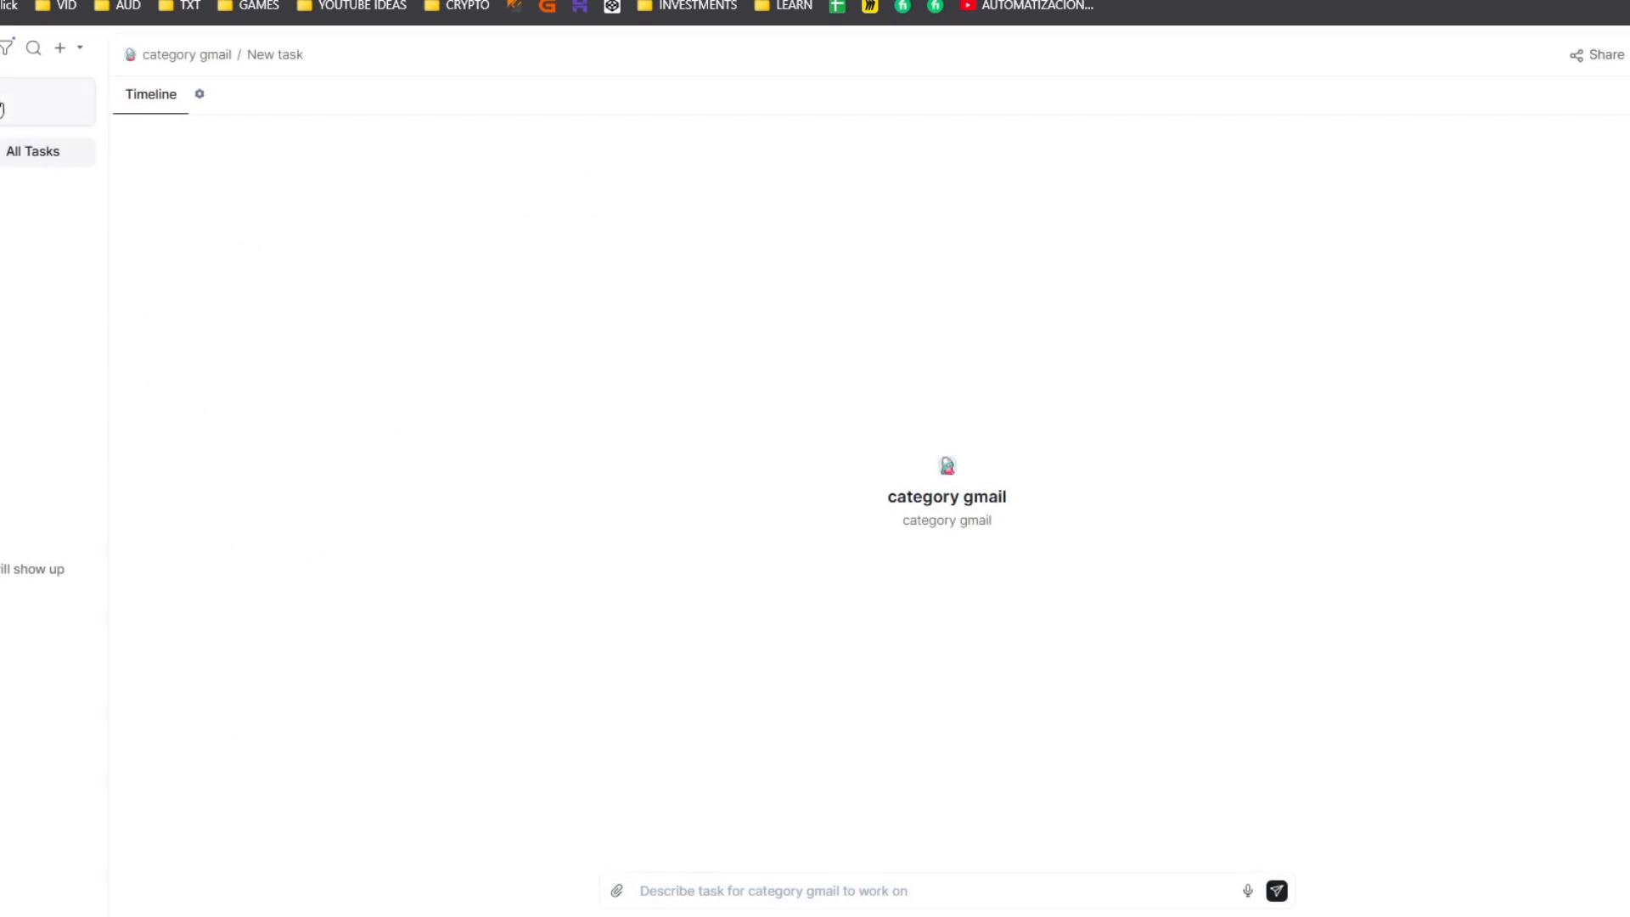
pyautogui.click(21, 116)
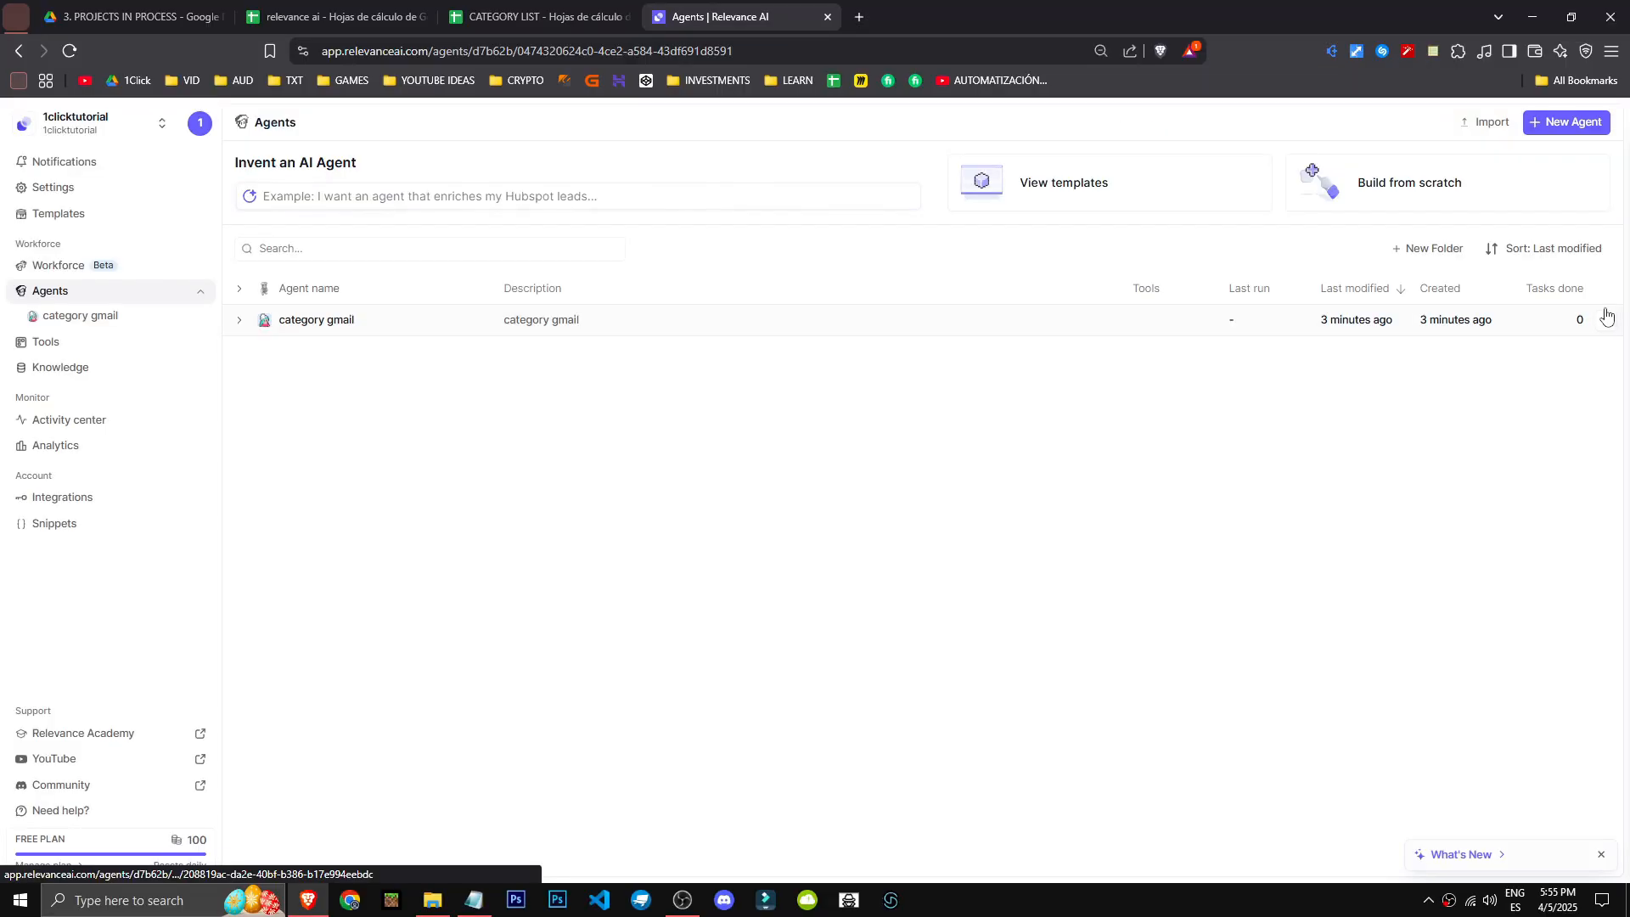
pyautogui.click(1606, 316)
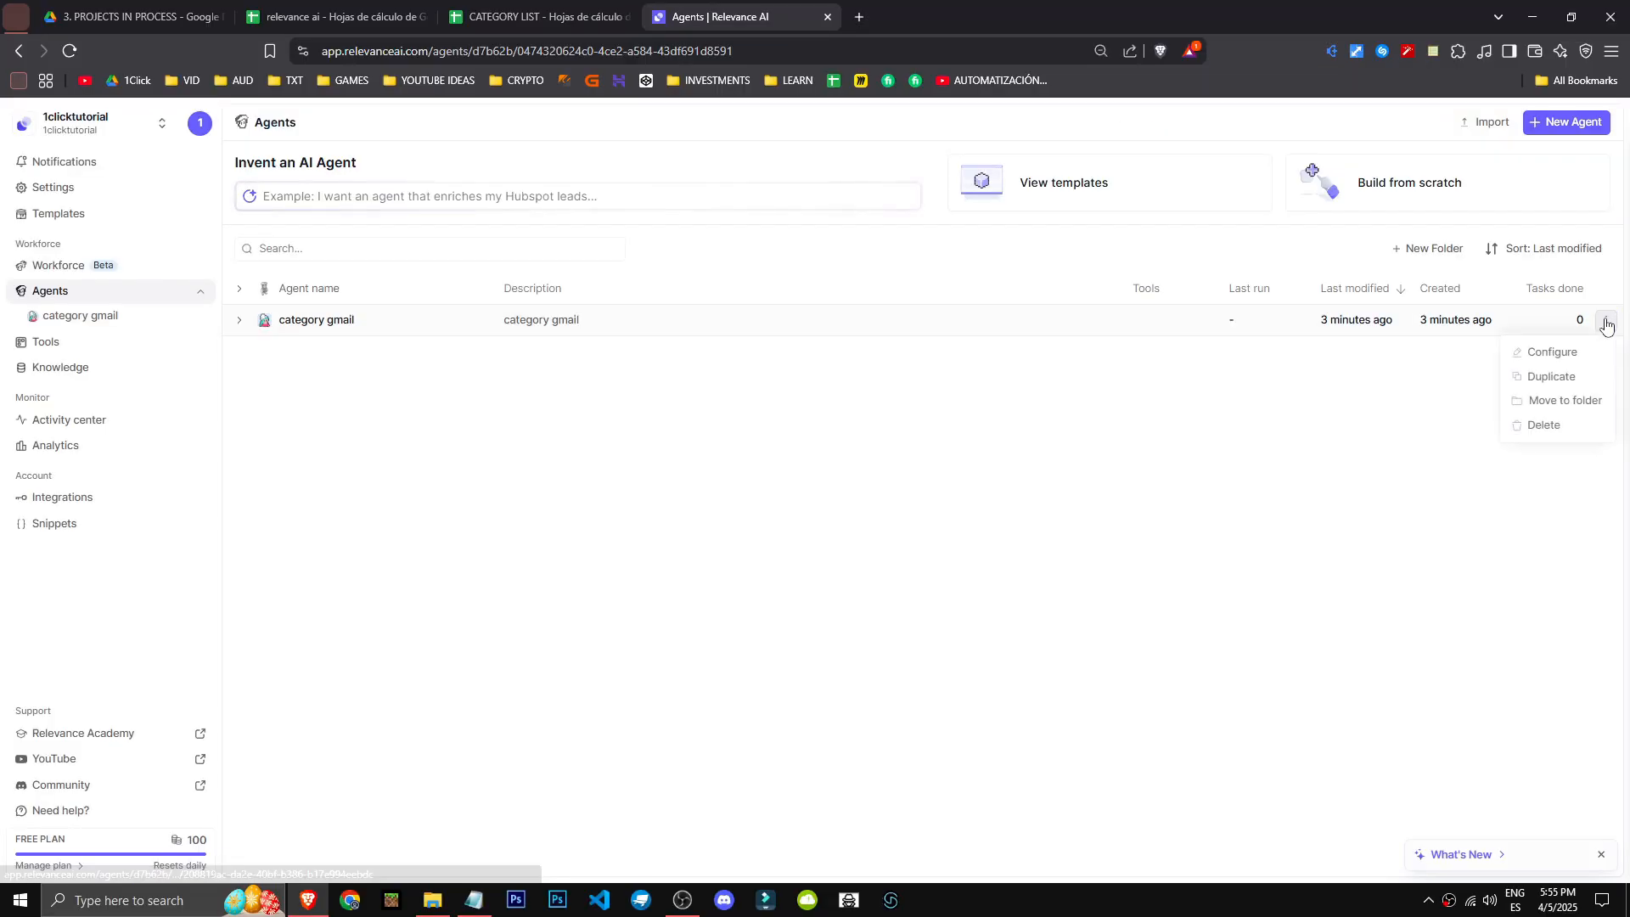
pyautogui.click(1552, 349)
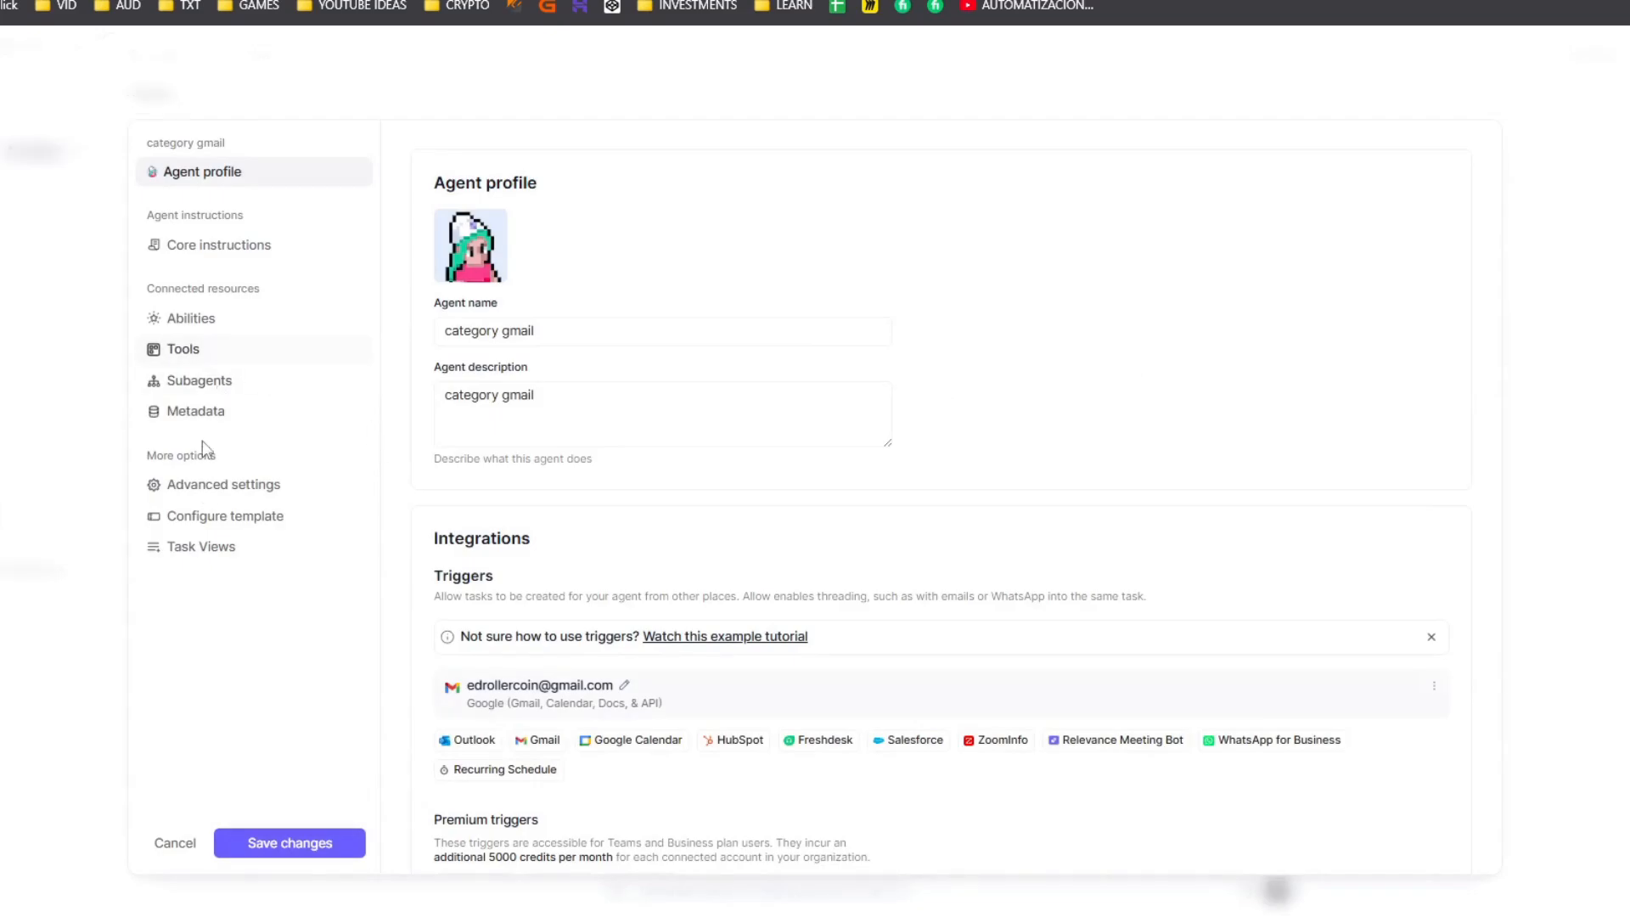
pyautogui.click(222, 381)
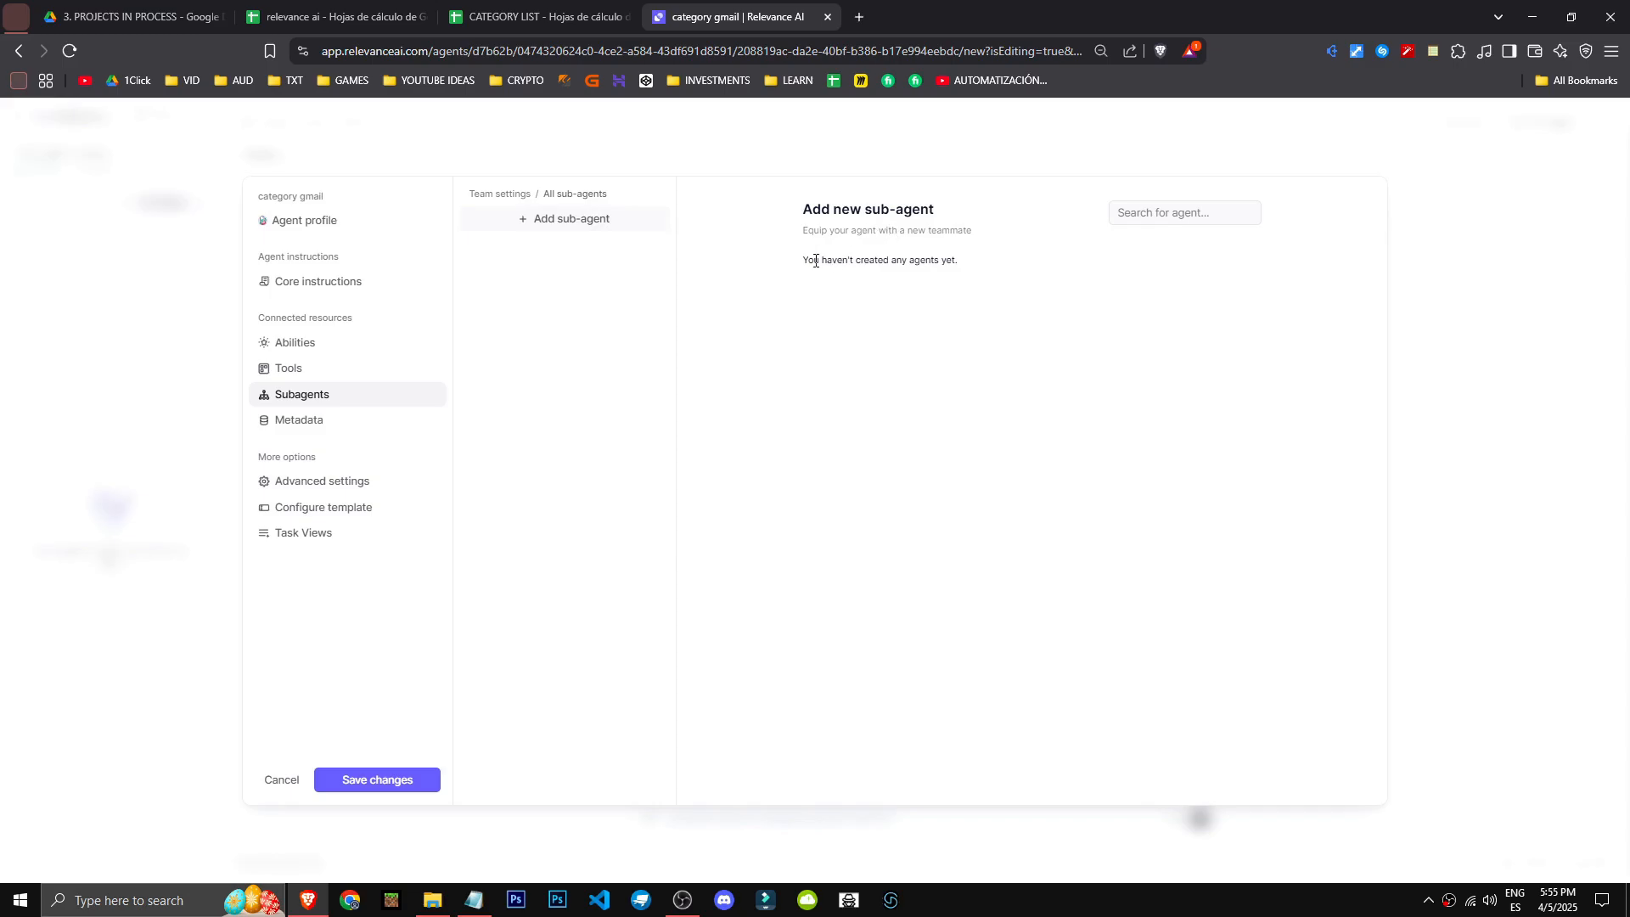
pyautogui.moveTo(803, 259); pyautogui.dragTo(970, 287)
pyautogui.click(977, 297)
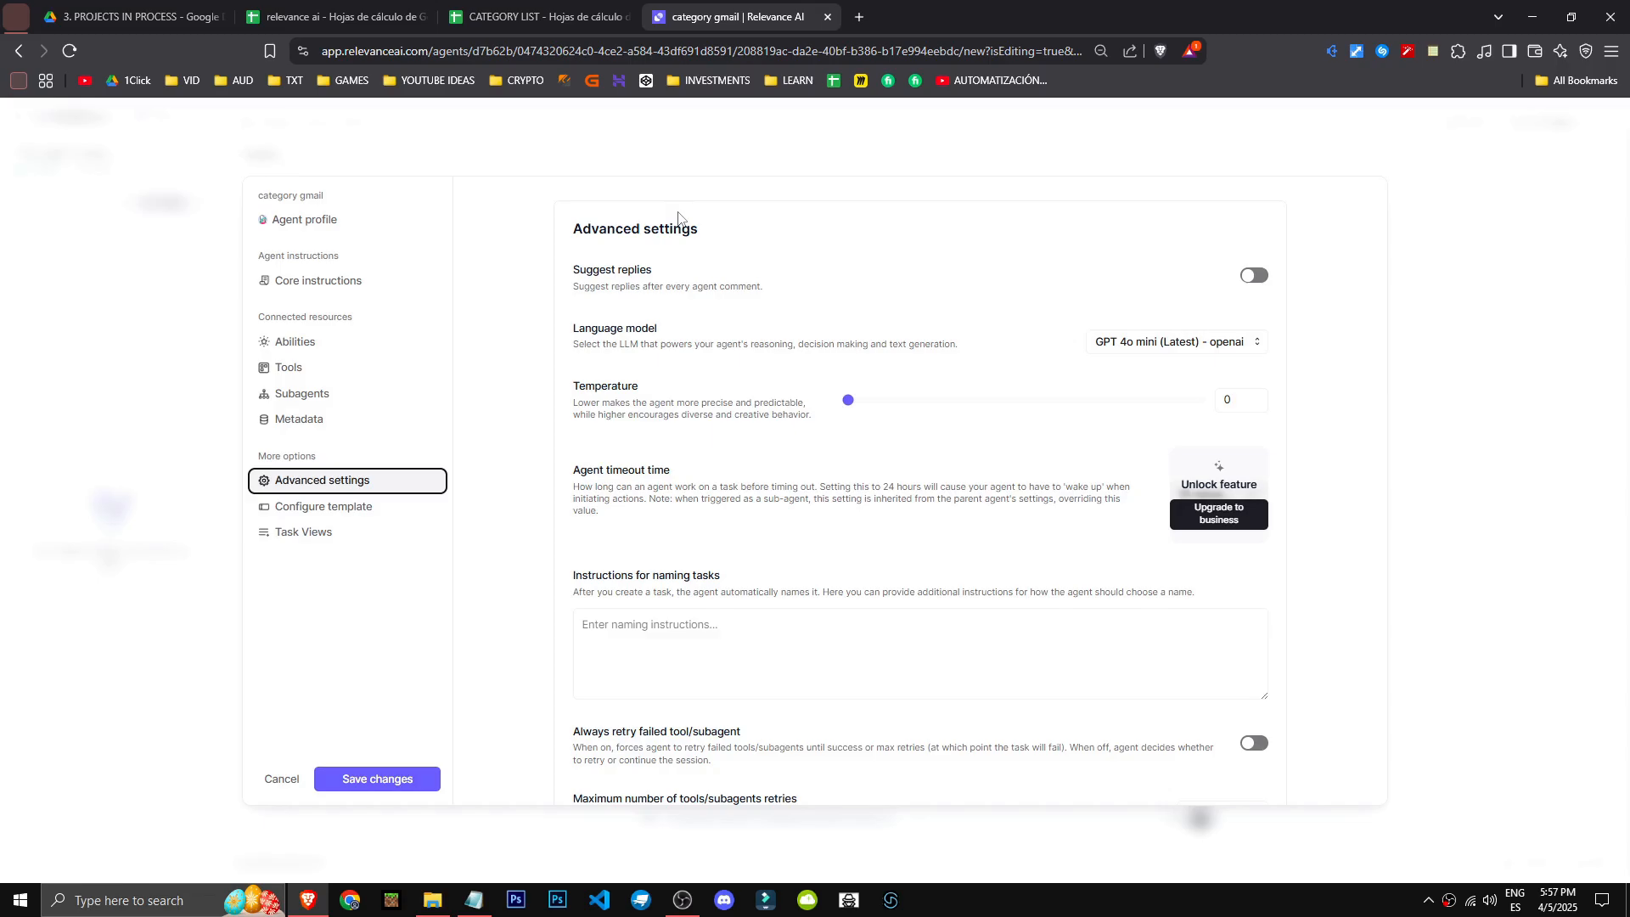
# - Leave the agent configuration and return to the category gmail agent's advanced settings by way of the agents list
pyautogui.scroll(-6, 681, 220)
pyautogui.click(1472, 307)
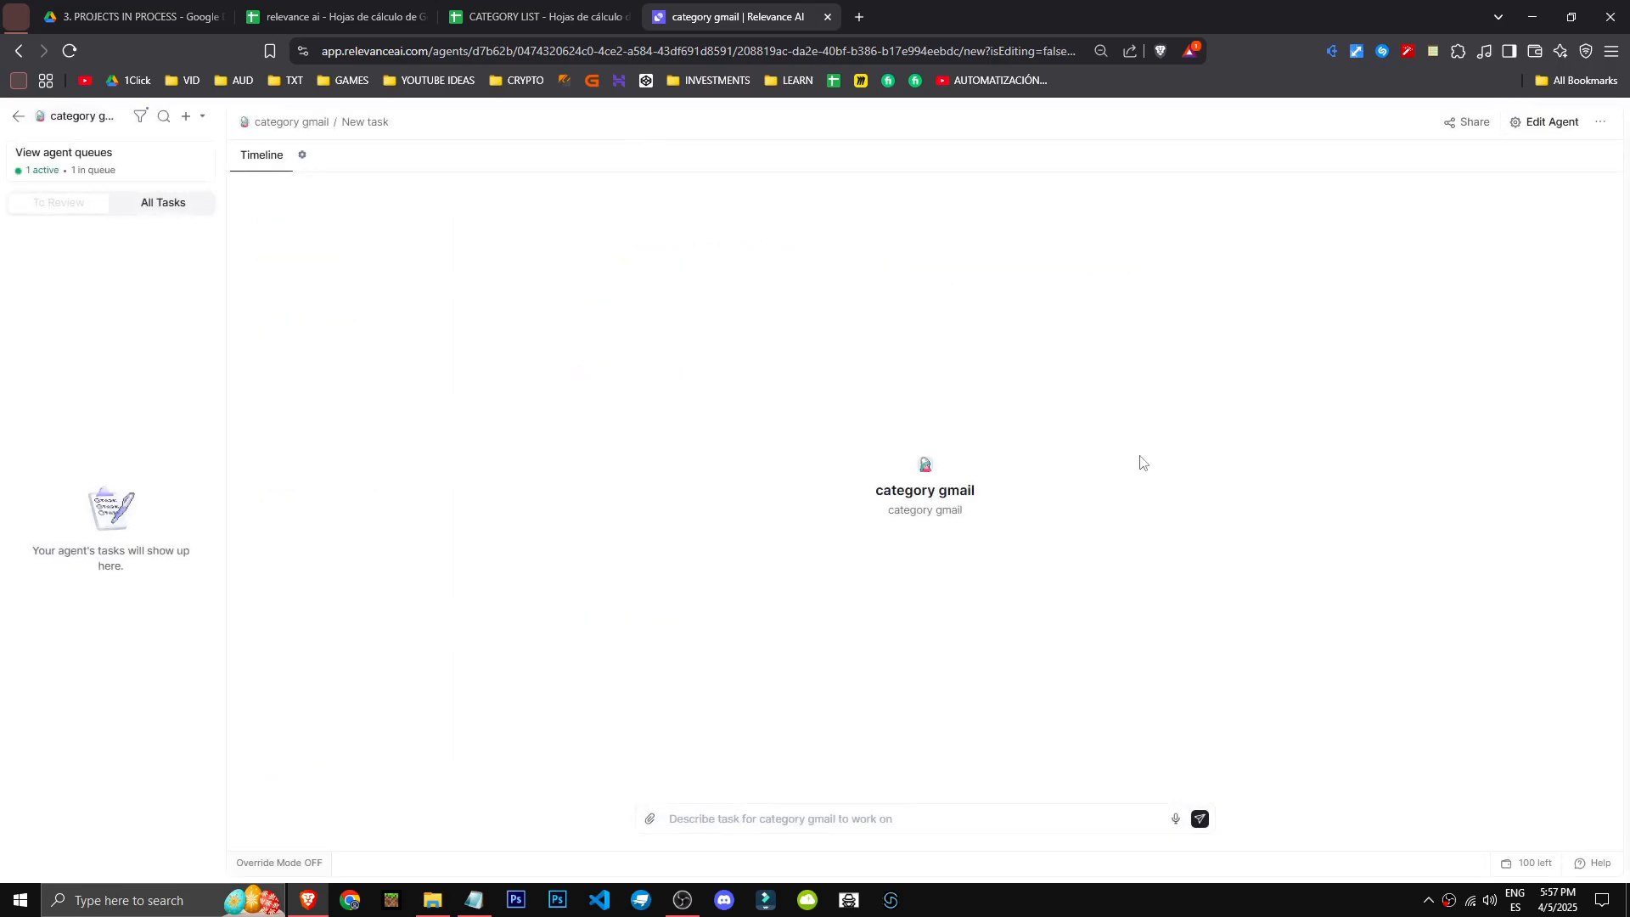
pyautogui.click(18, 117)
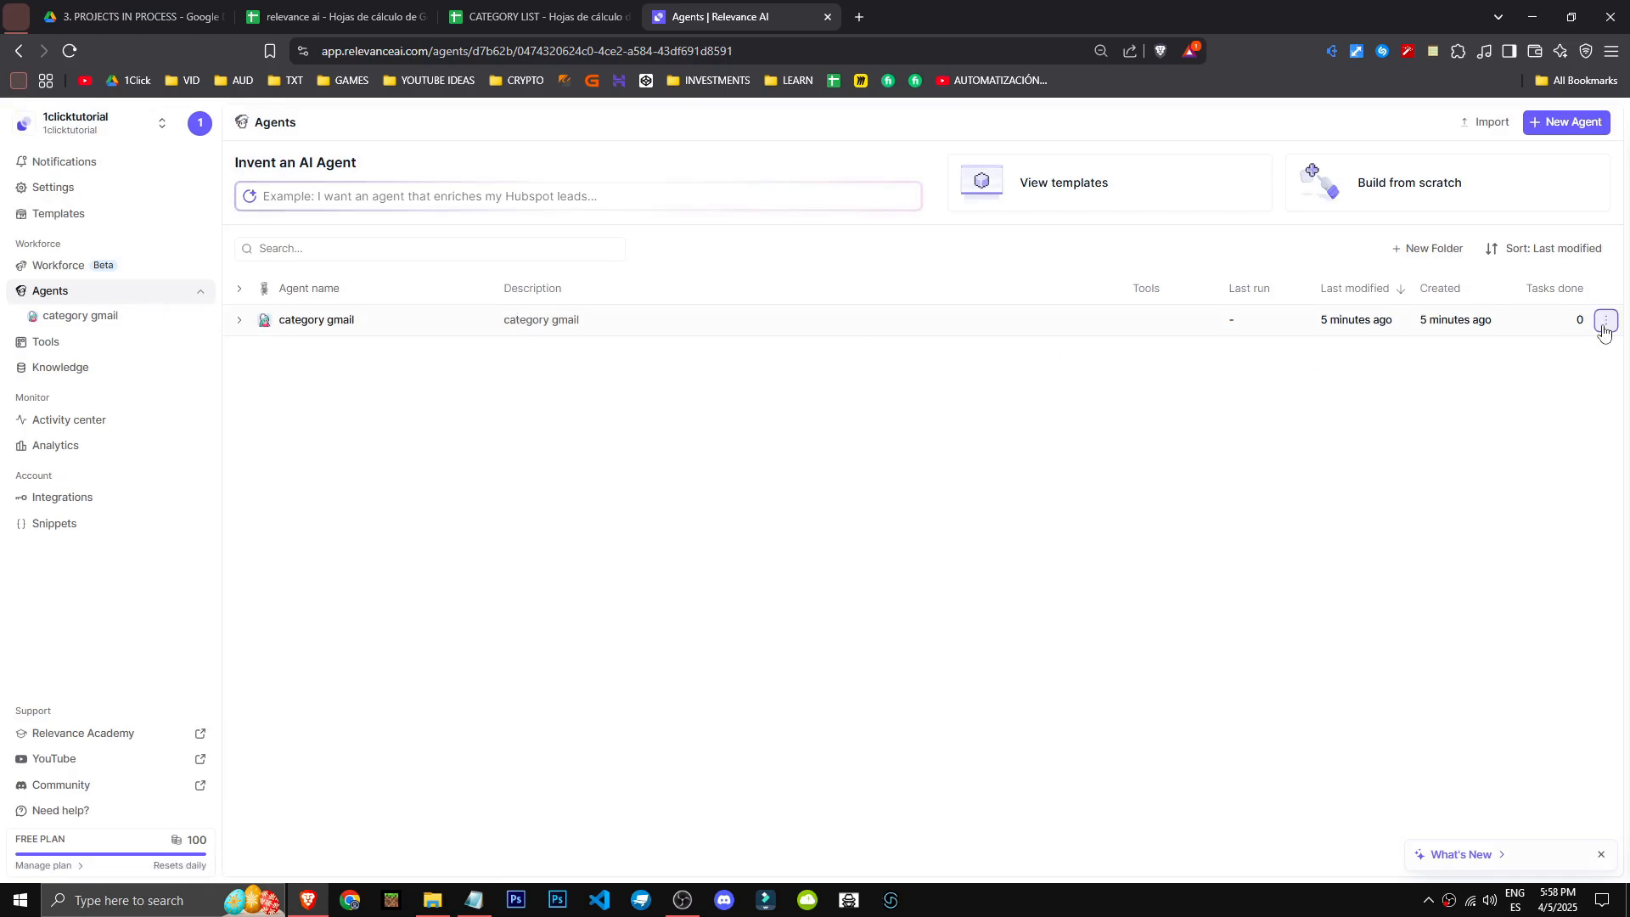
pyautogui.click(1606, 320)
pyautogui.click(1552, 351)
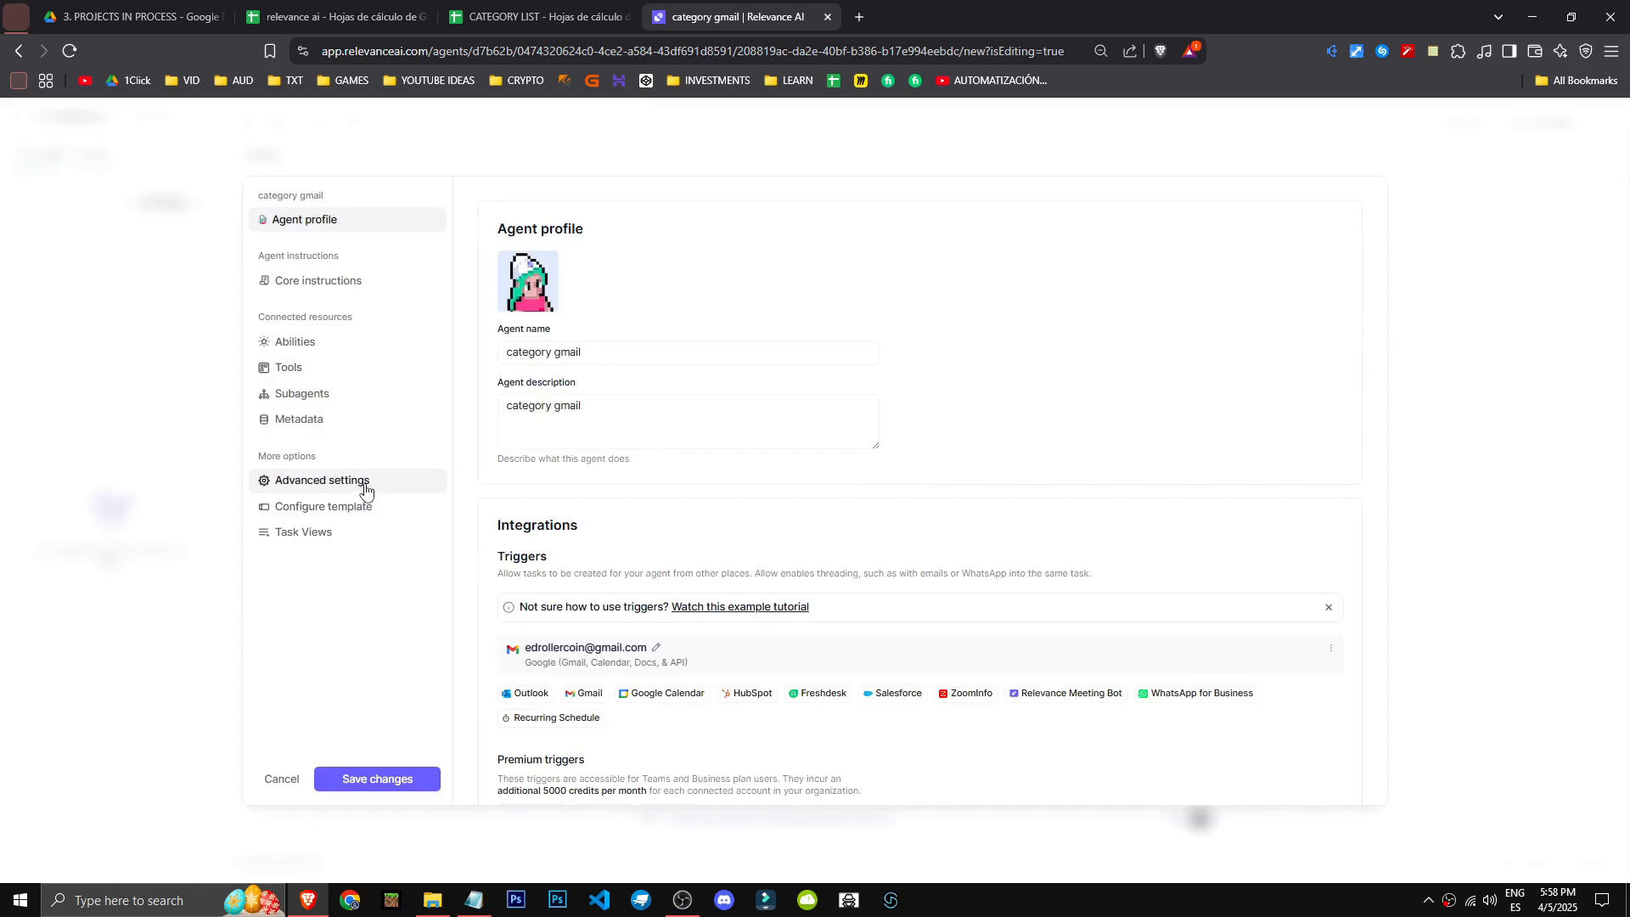
pyautogui.click(366, 485)
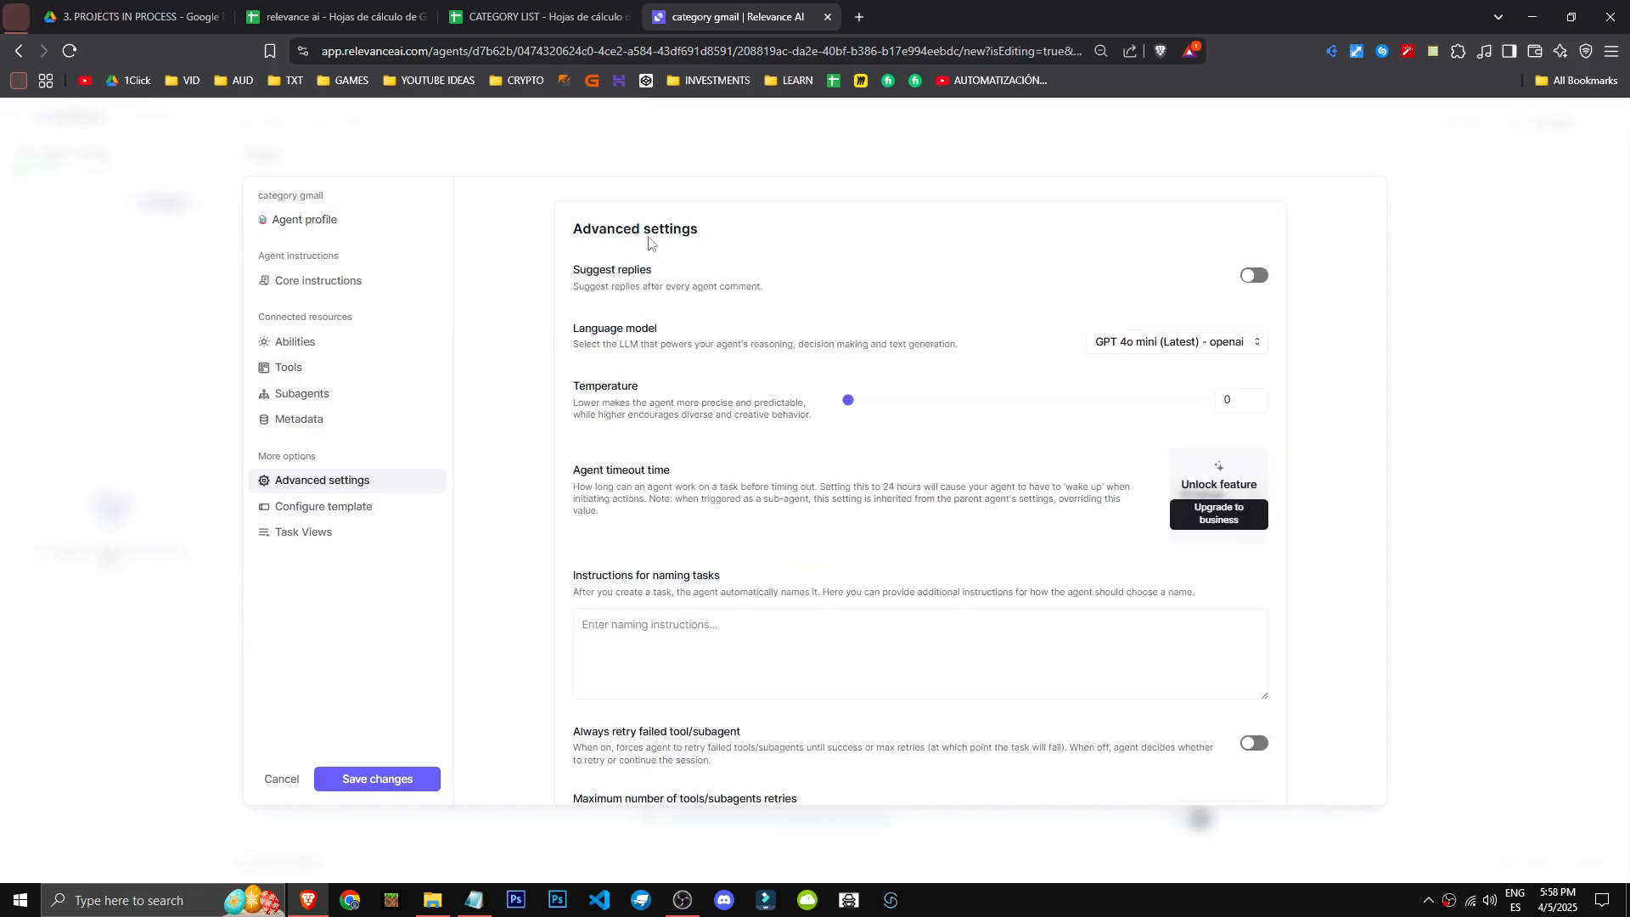
# - Examine the suggested replies and language model settings and open the list of available model providers
pyautogui.tripleClick(726, 227)
pyautogui.click(745, 229)
pyautogui.moveTo(565, 273)
pyautogui.mouseDown()
pyautogui.moveTo(732, 287)
pyautogui.moveTo(591, 270)
pyautogui.mouseUp()
pyautogui.click(774, 287)
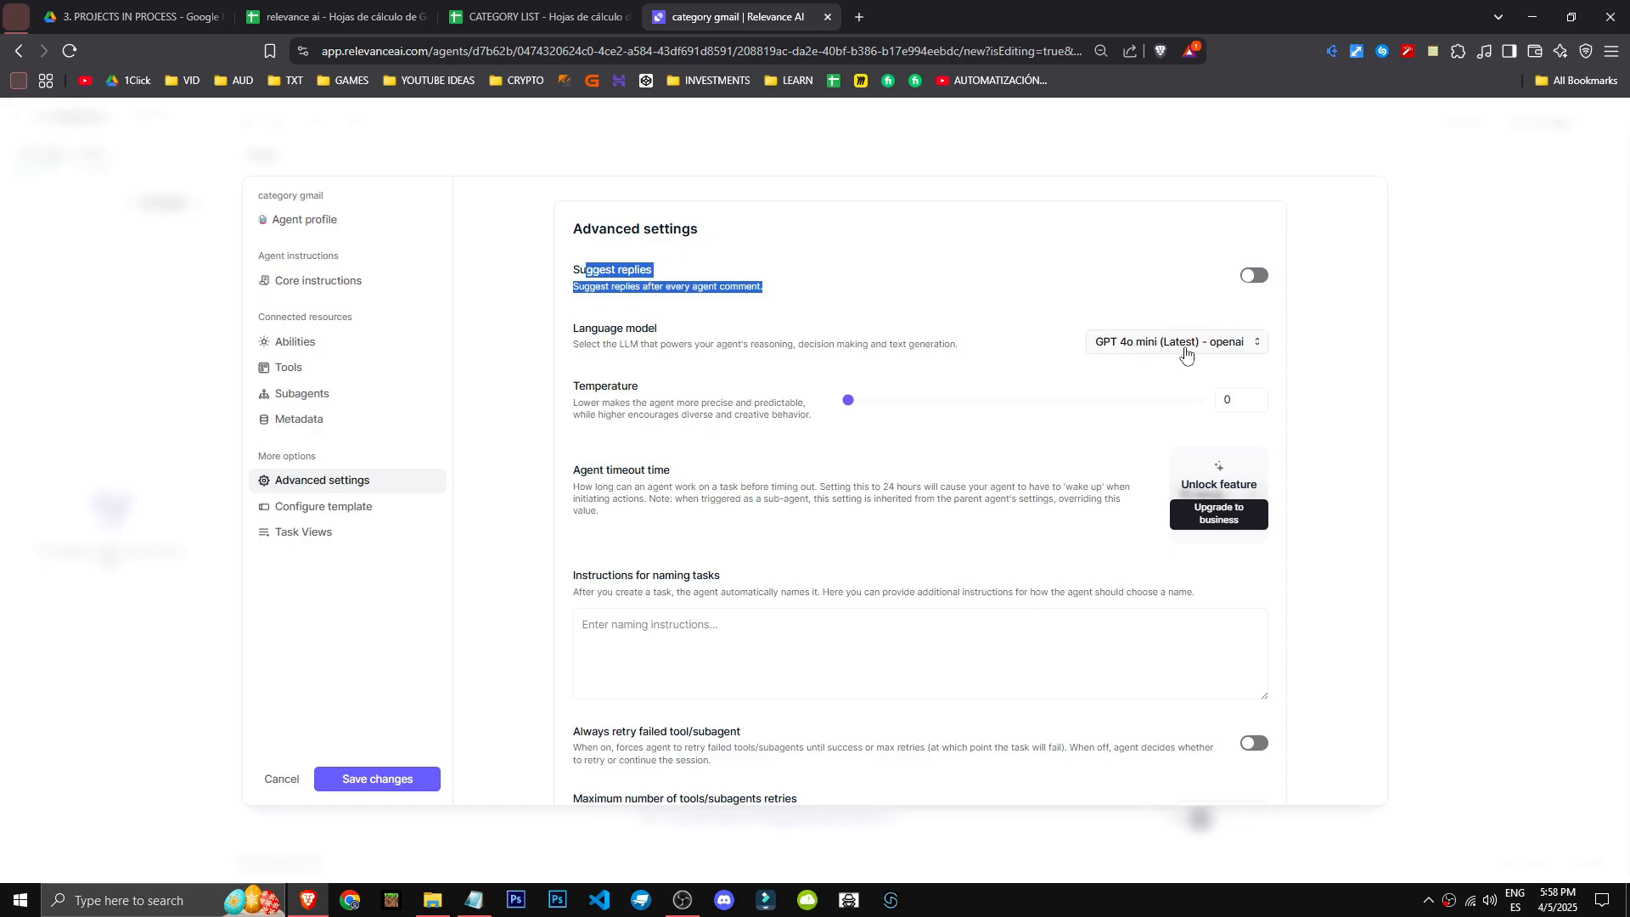
pyautogui.moveTo(562, 345); pyautogui.dragTo(984, 353)
pyautogui.click(691, 346)
pyautogui.click(985, 353)
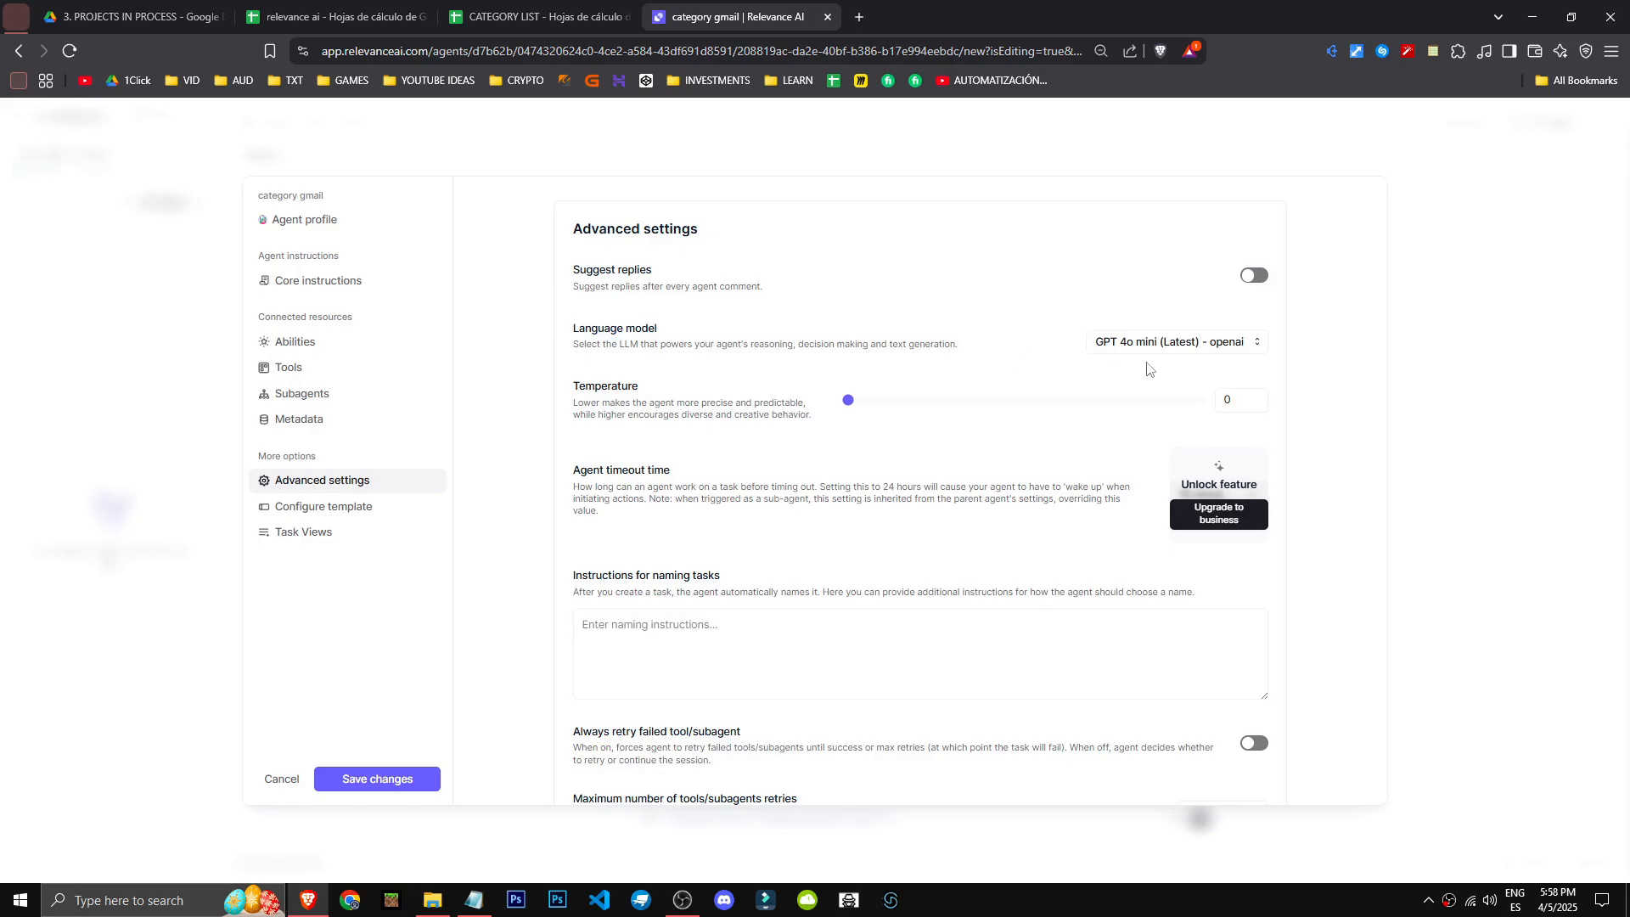
pyautogui.click(1172, 353)
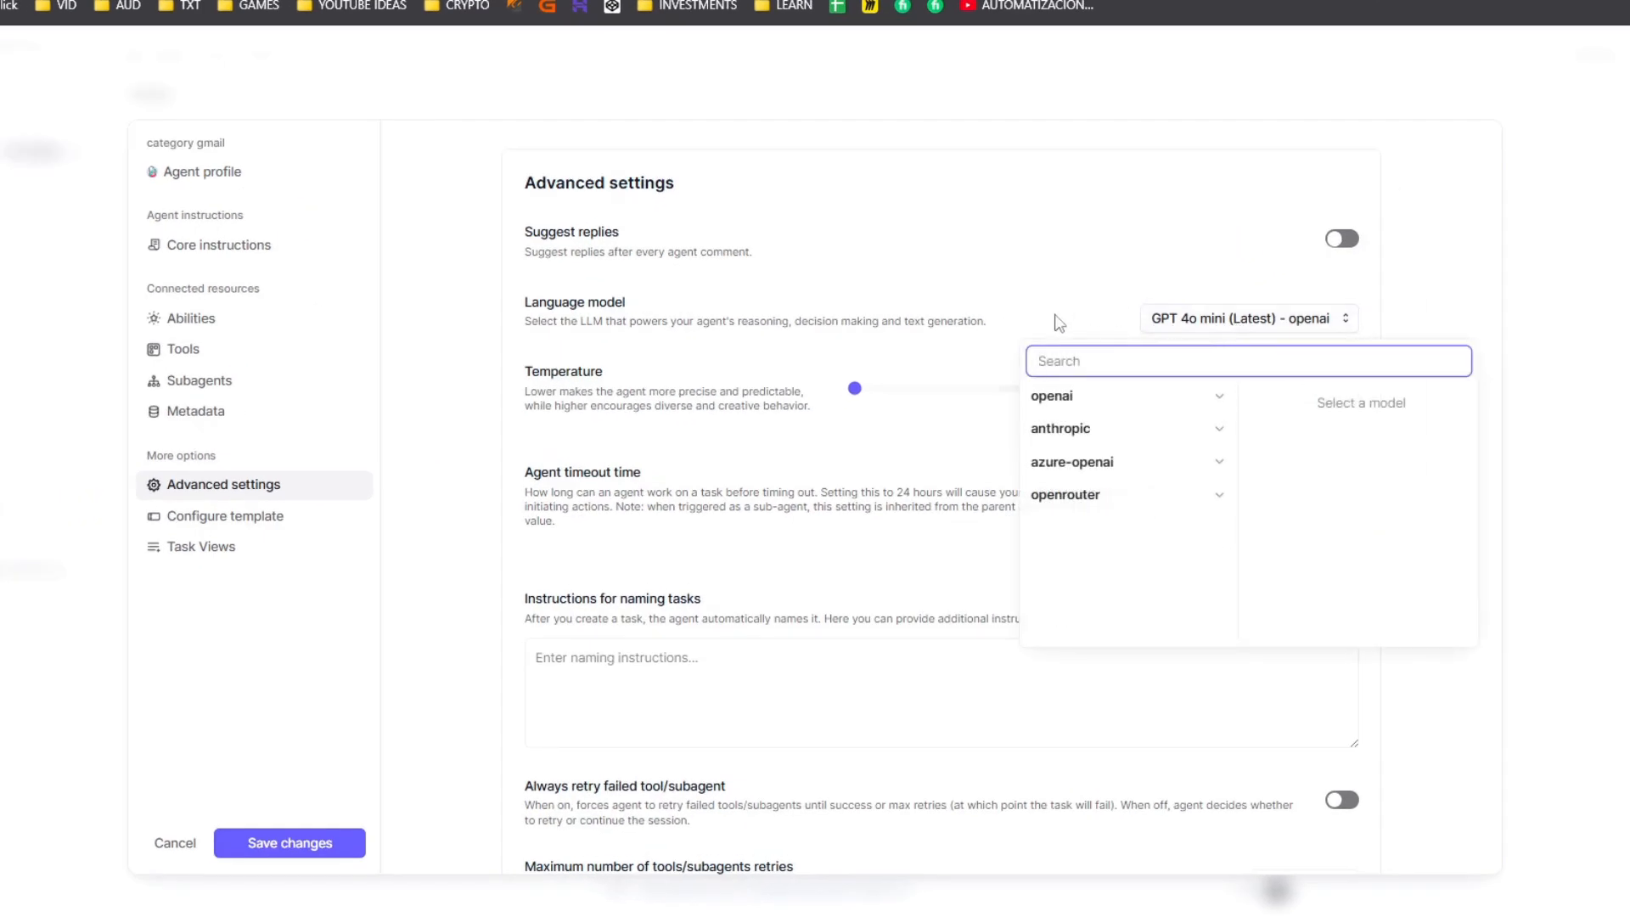
# - Choose GPT 4o mini (Latest) as the agent's language model and look through the other OpenAI models offered
pyautogui.click(1102, 405)
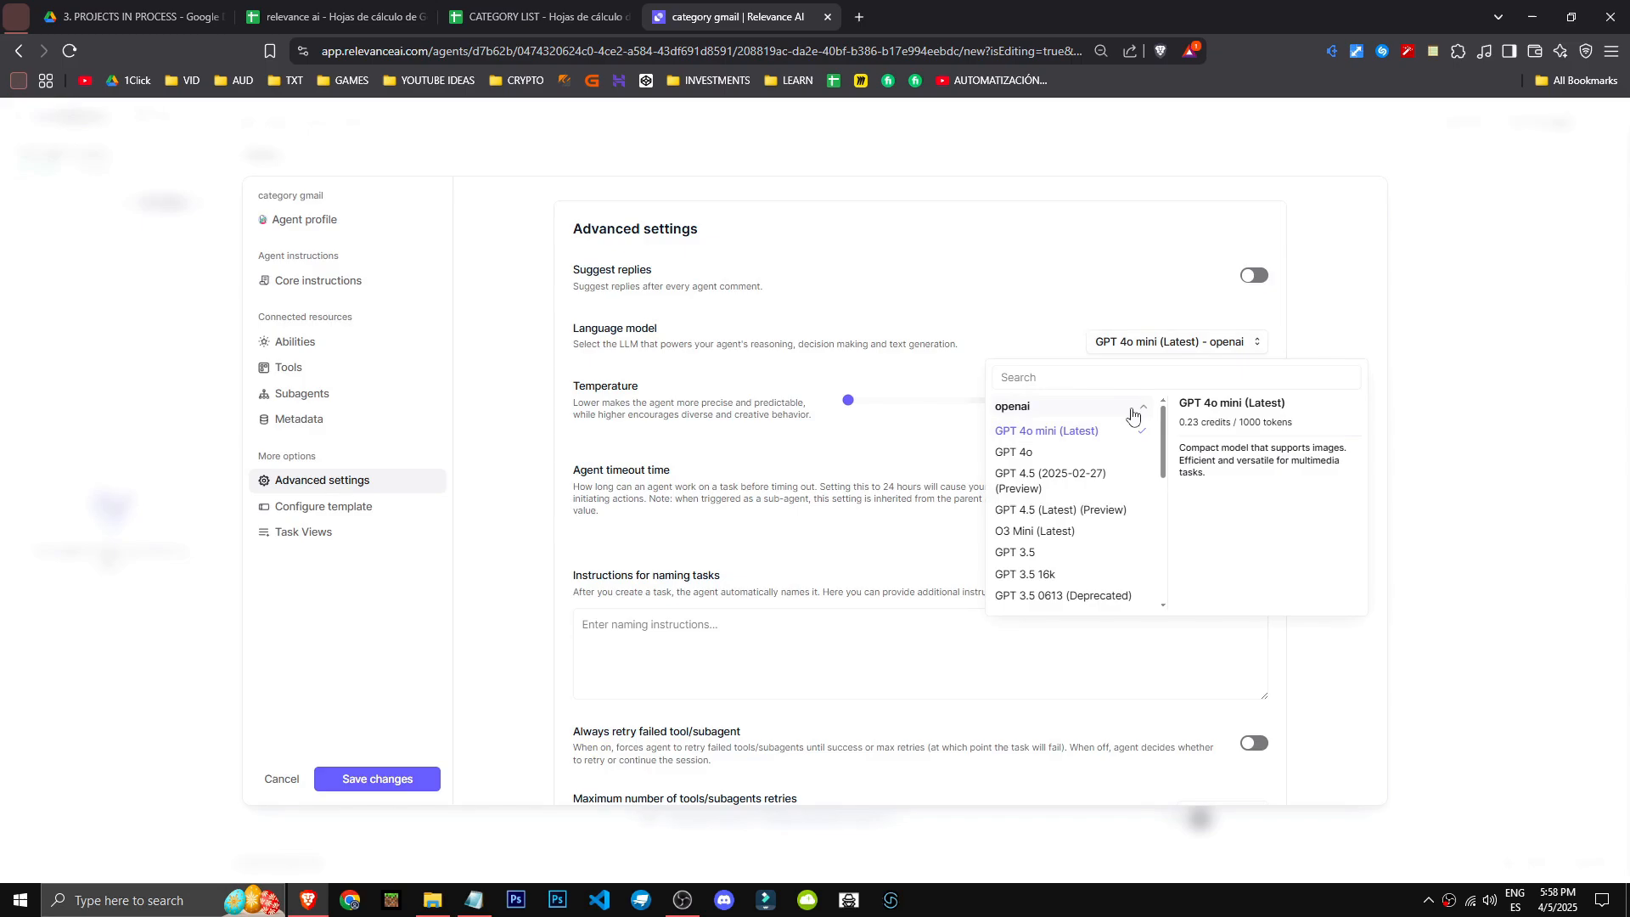
pyautogui.click(1103, 435)
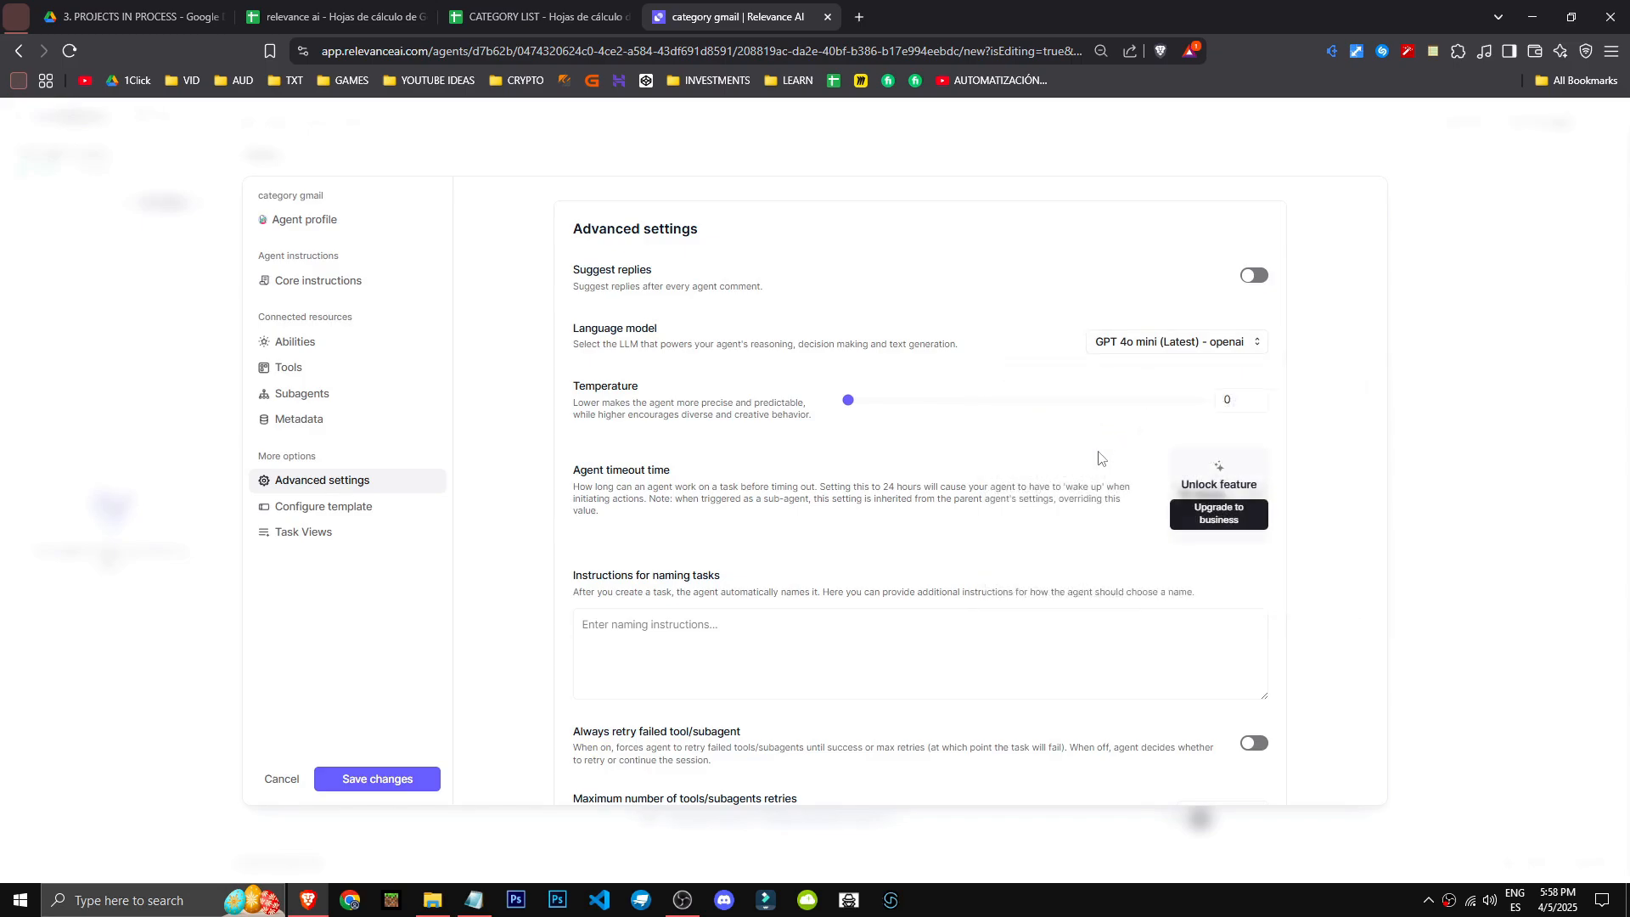
pyautogui.click(1148, 343)
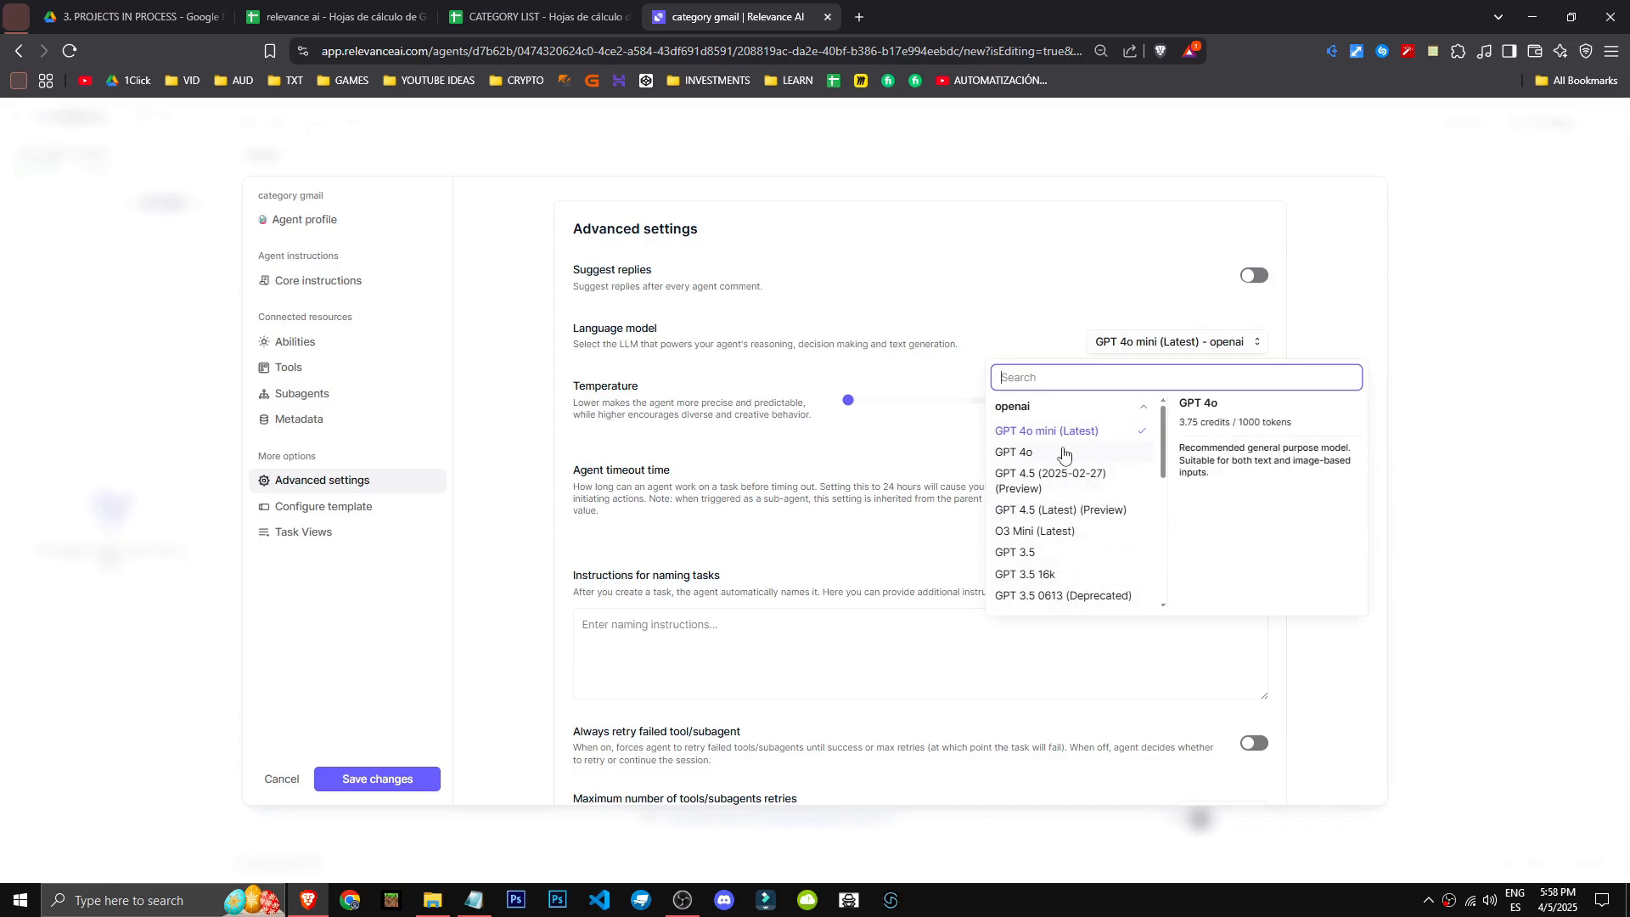
pyautogui.scroll(-10, 1041, 531)
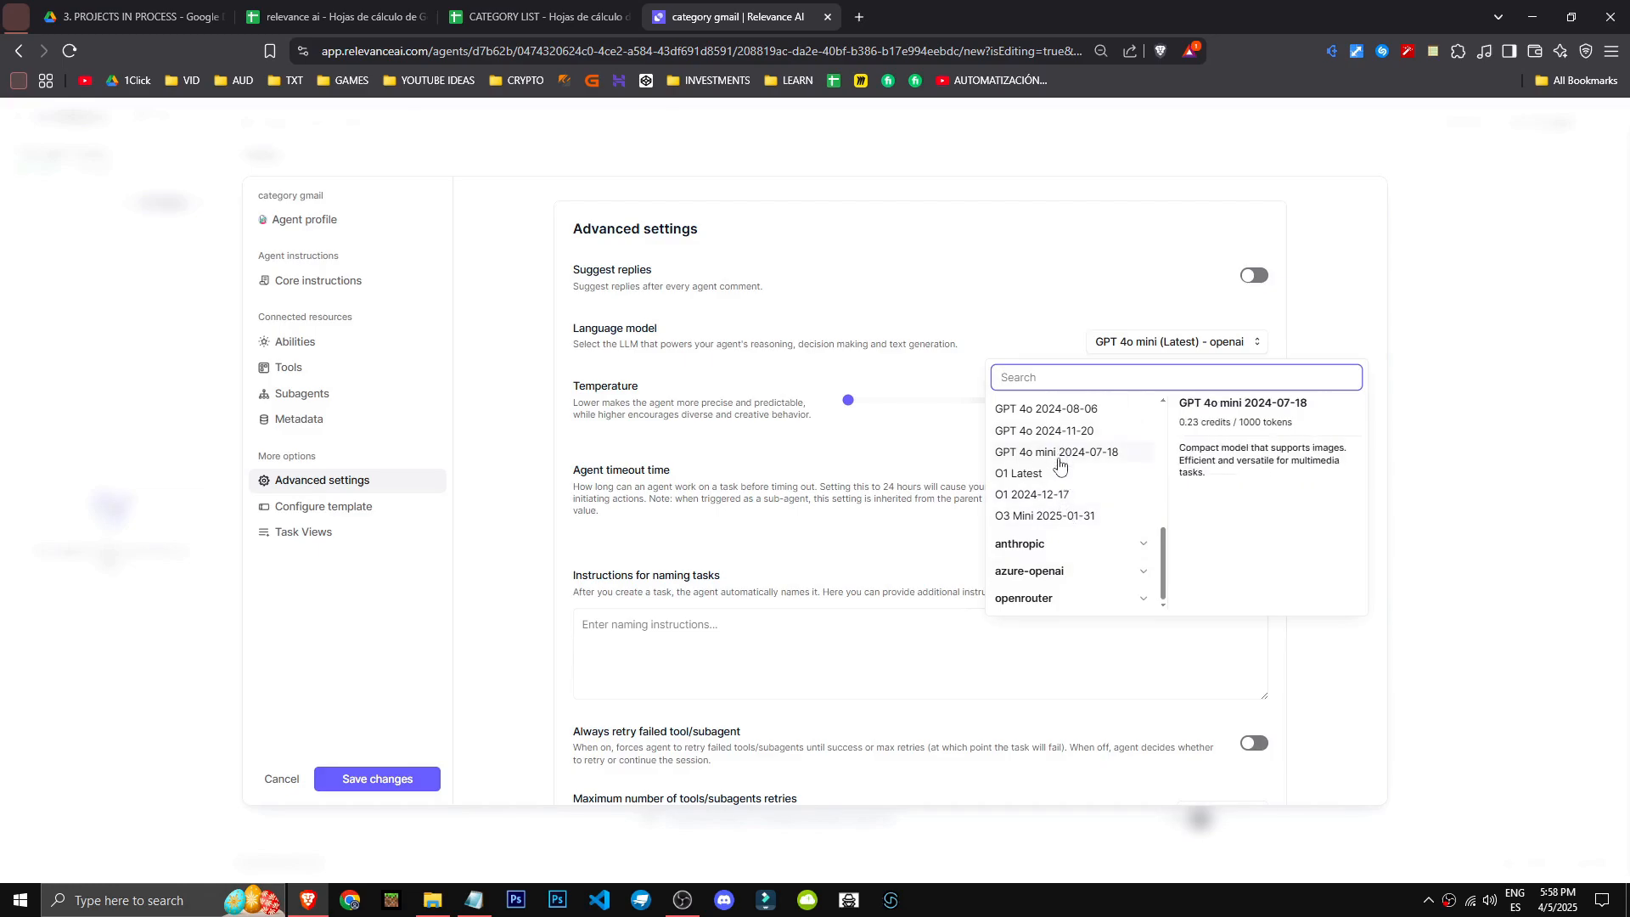
pyautogui.scroll(10, 1061, 475)
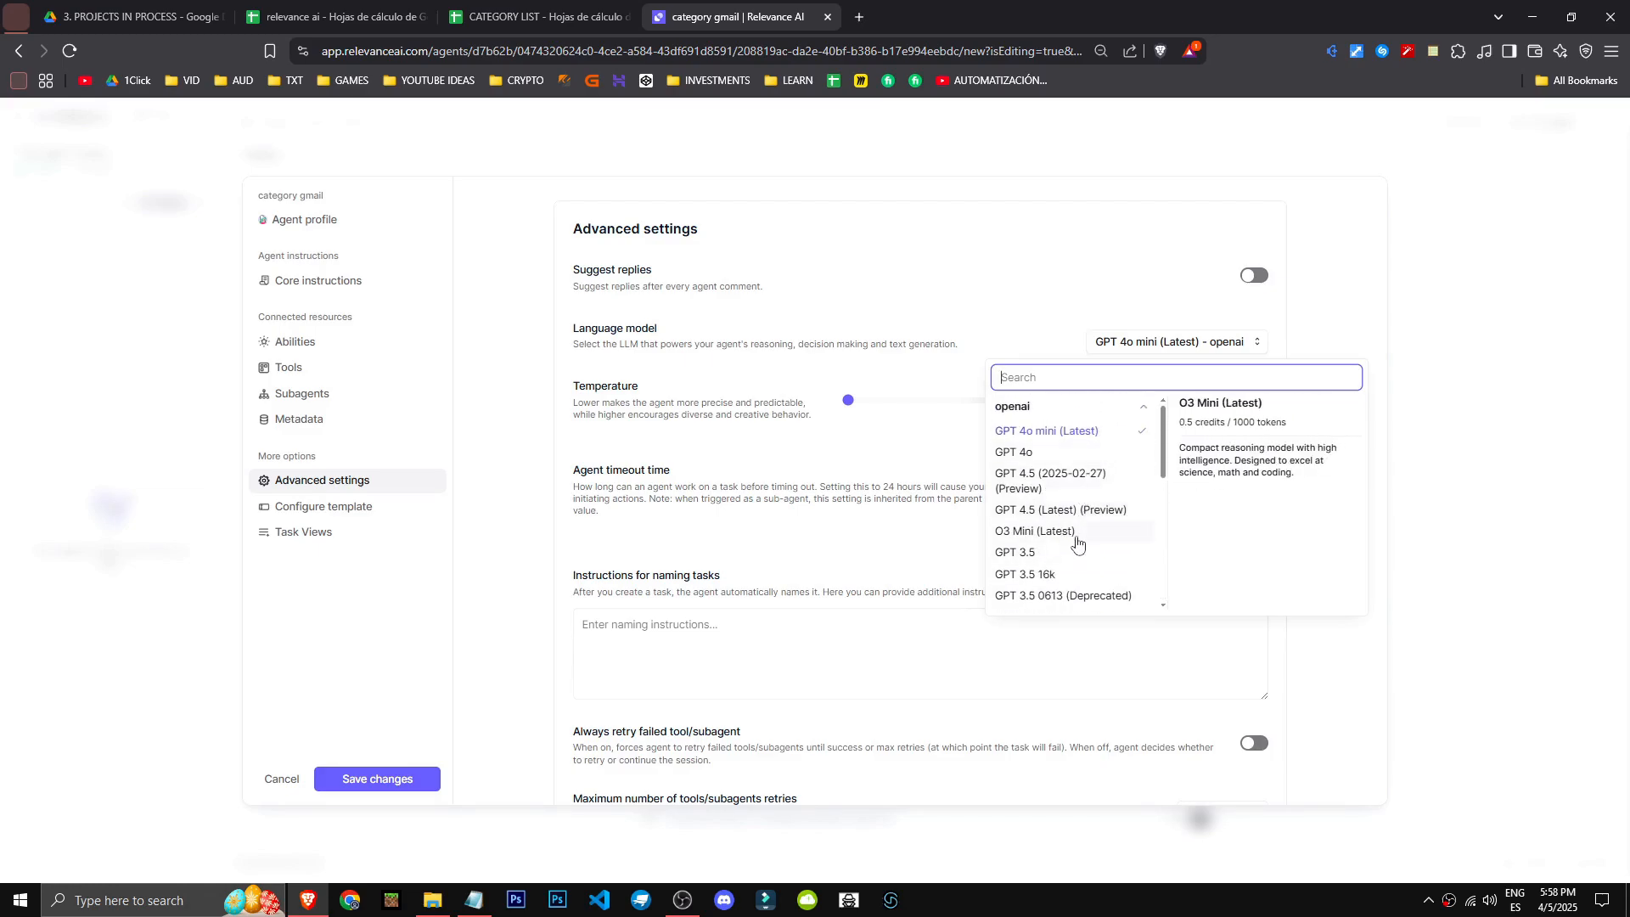
# - Examine the Anthropic and OpenRouter language models offered for the agent, including their credit costs
pyautogui.click(1077, 408)
pyautogui.click(1076, 433)
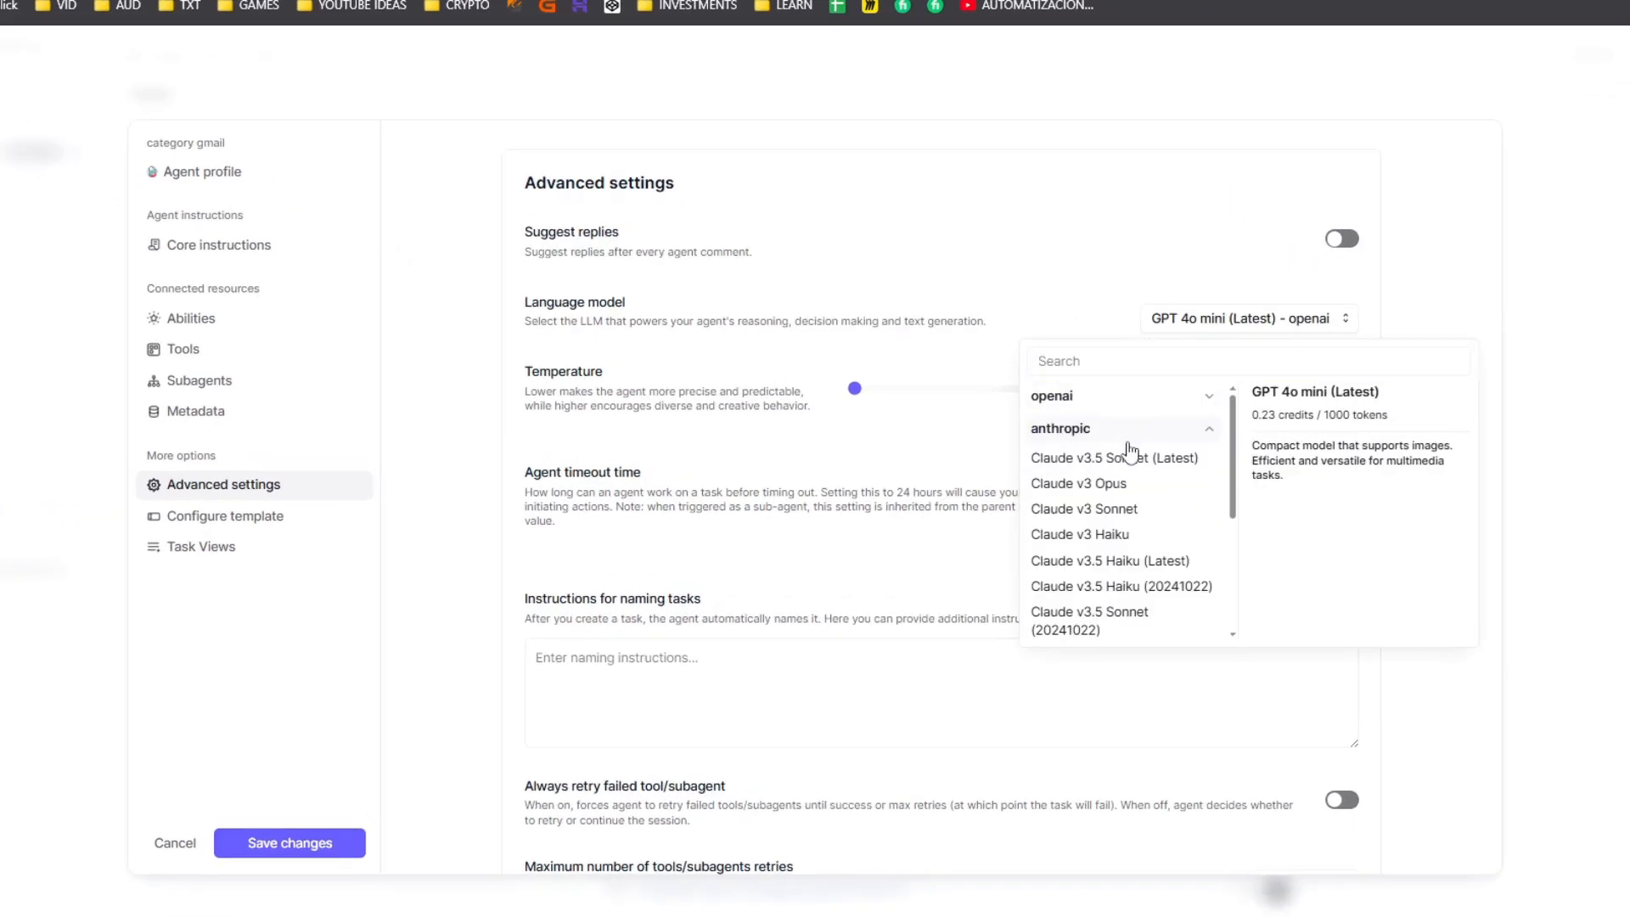
pyautogui.scroll(-3, 1150, 619)
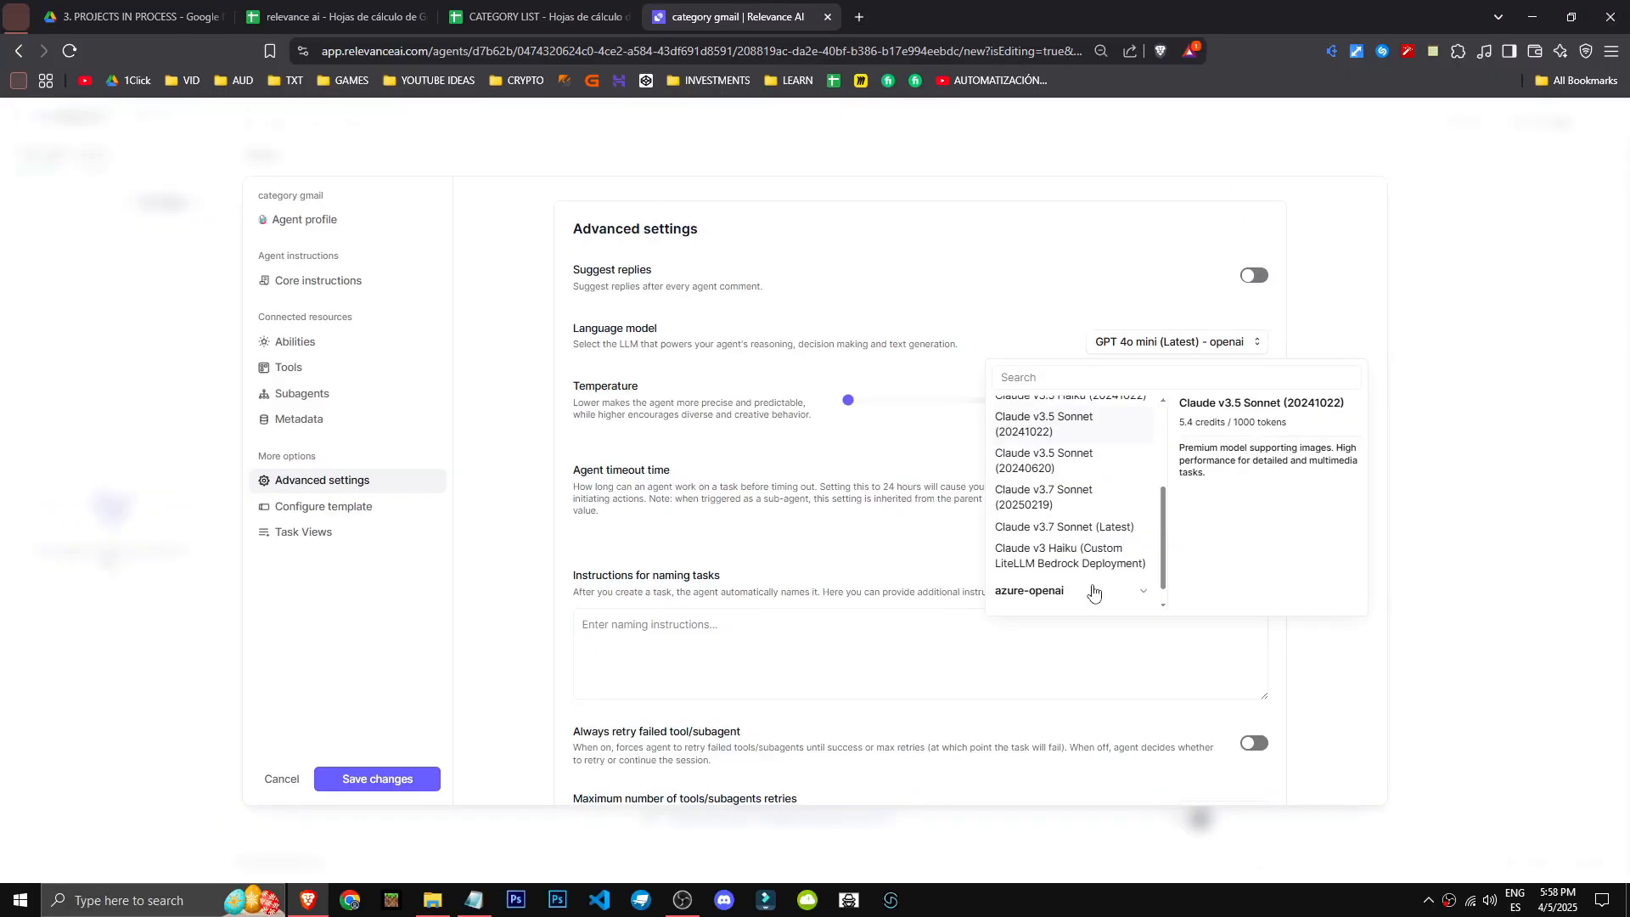
pyautogui.scroll(-1, 1095, 593)
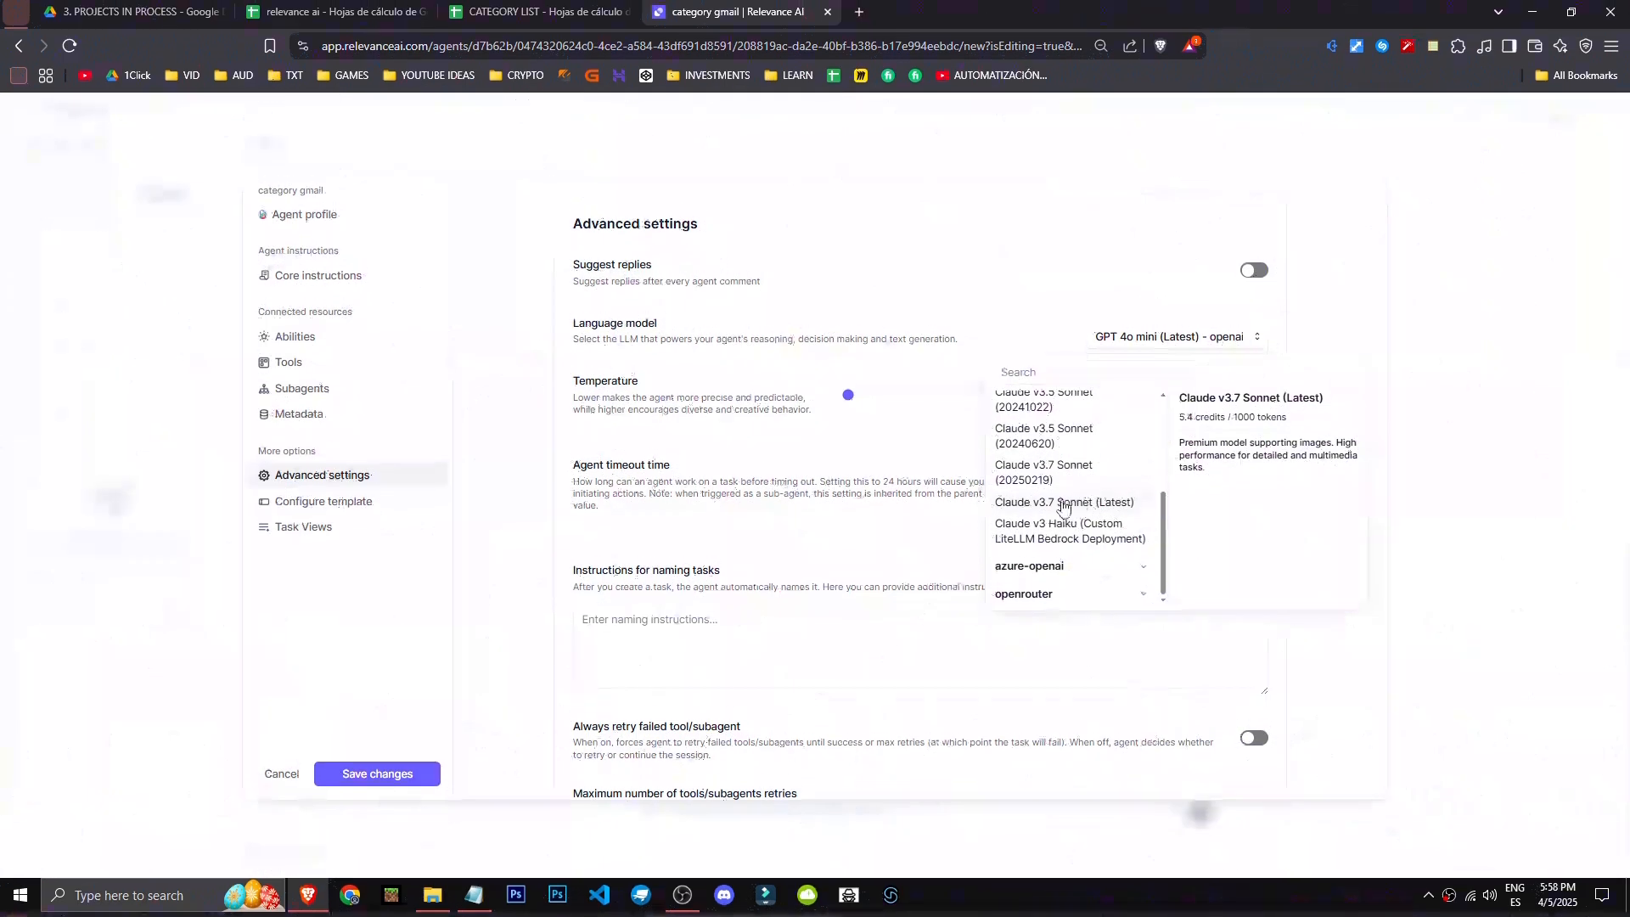
pyautogui.scroll(5, 1074, 509)
pyautogui.click(1079, 434)
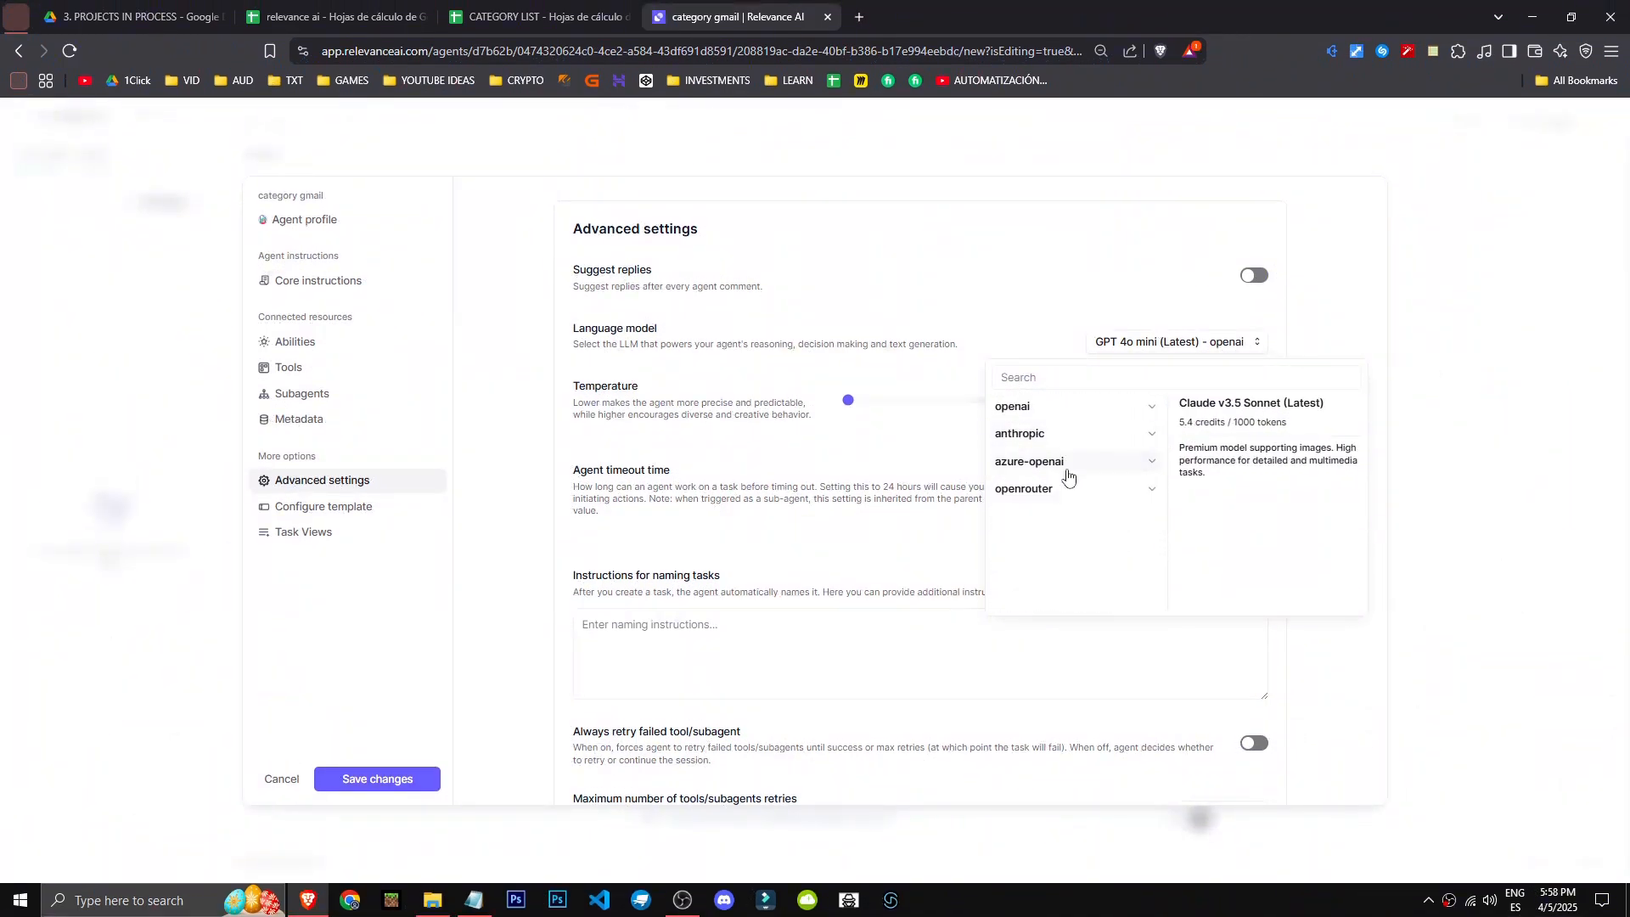
pyautogui.click(1077, 510)
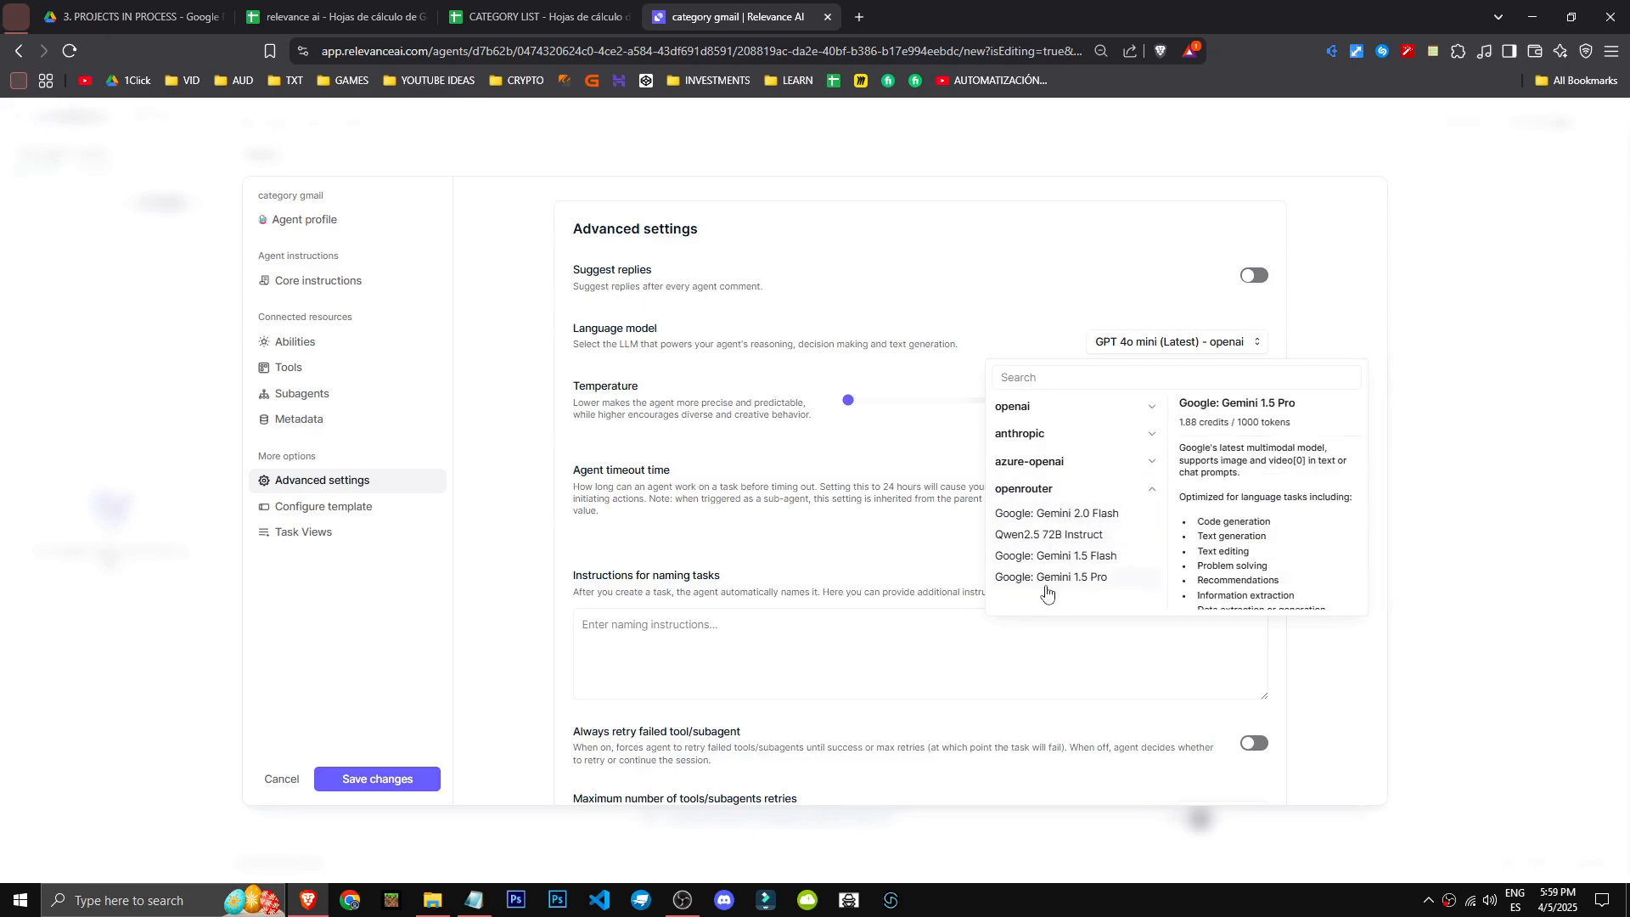
pyautogui.click(1067, 484)
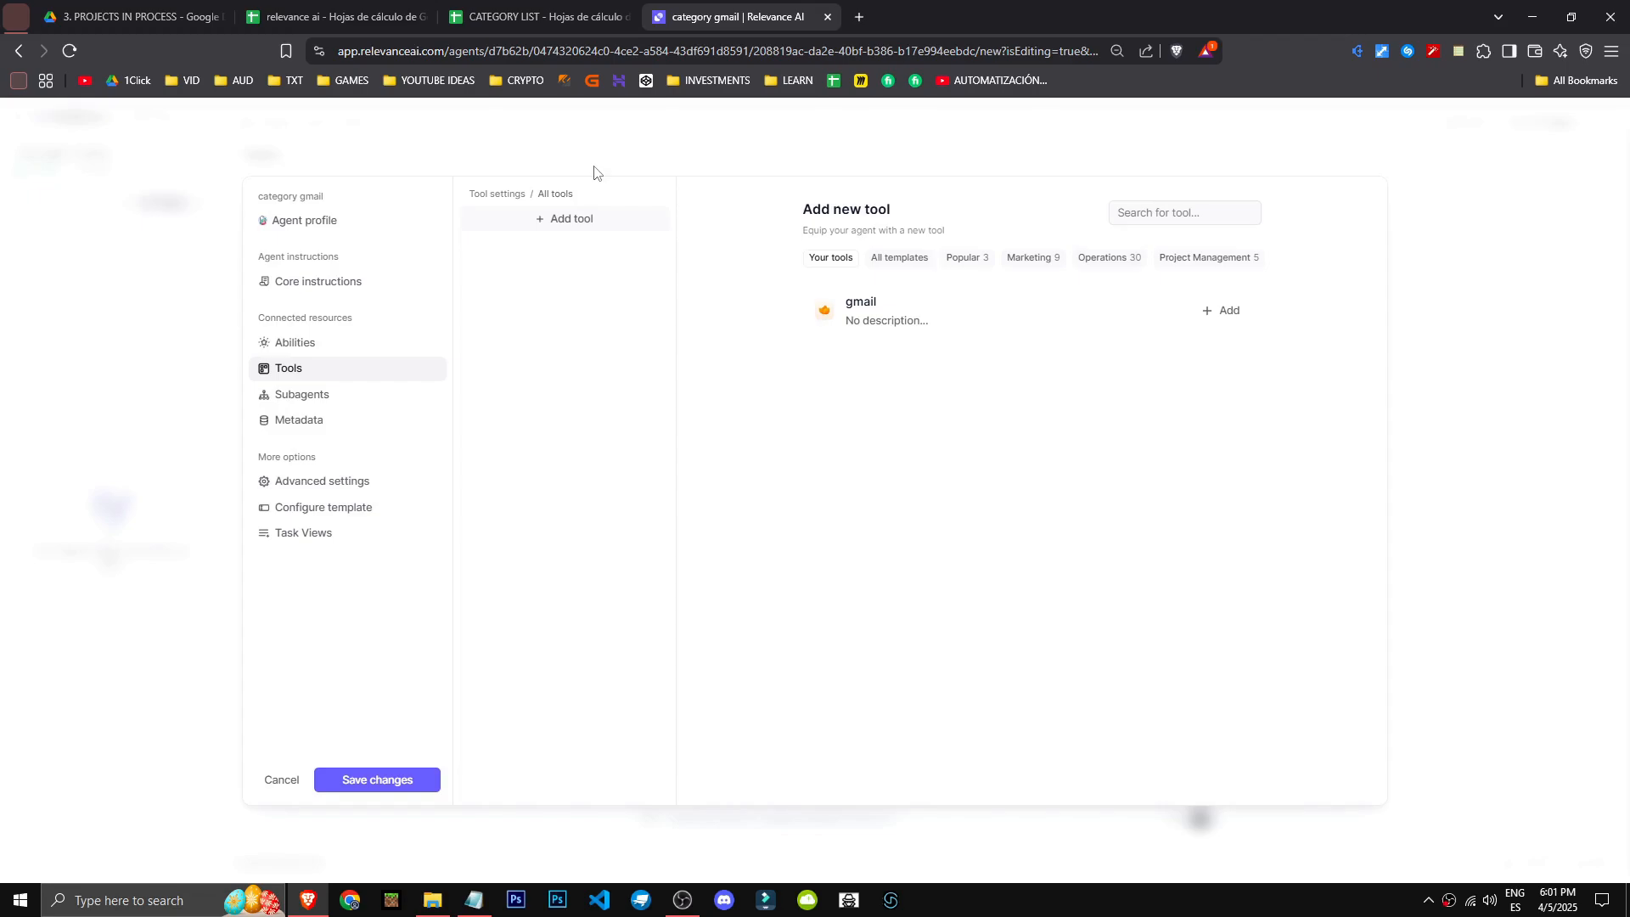
# - Add the existing gmail tool to the category gmail agent and open the tool's settings
pyautogui.moveTo(255, 197); pyautogui.dragTo(343, 201)
pyautogui.click(343, 202)
pyautogui.moveTo(710, 354); pyautogui.dragTo(1229, 351)
pyautogui.click(1230, 350)
pyautogui.click(1222, 313)
pyautogui.click(513, 222)
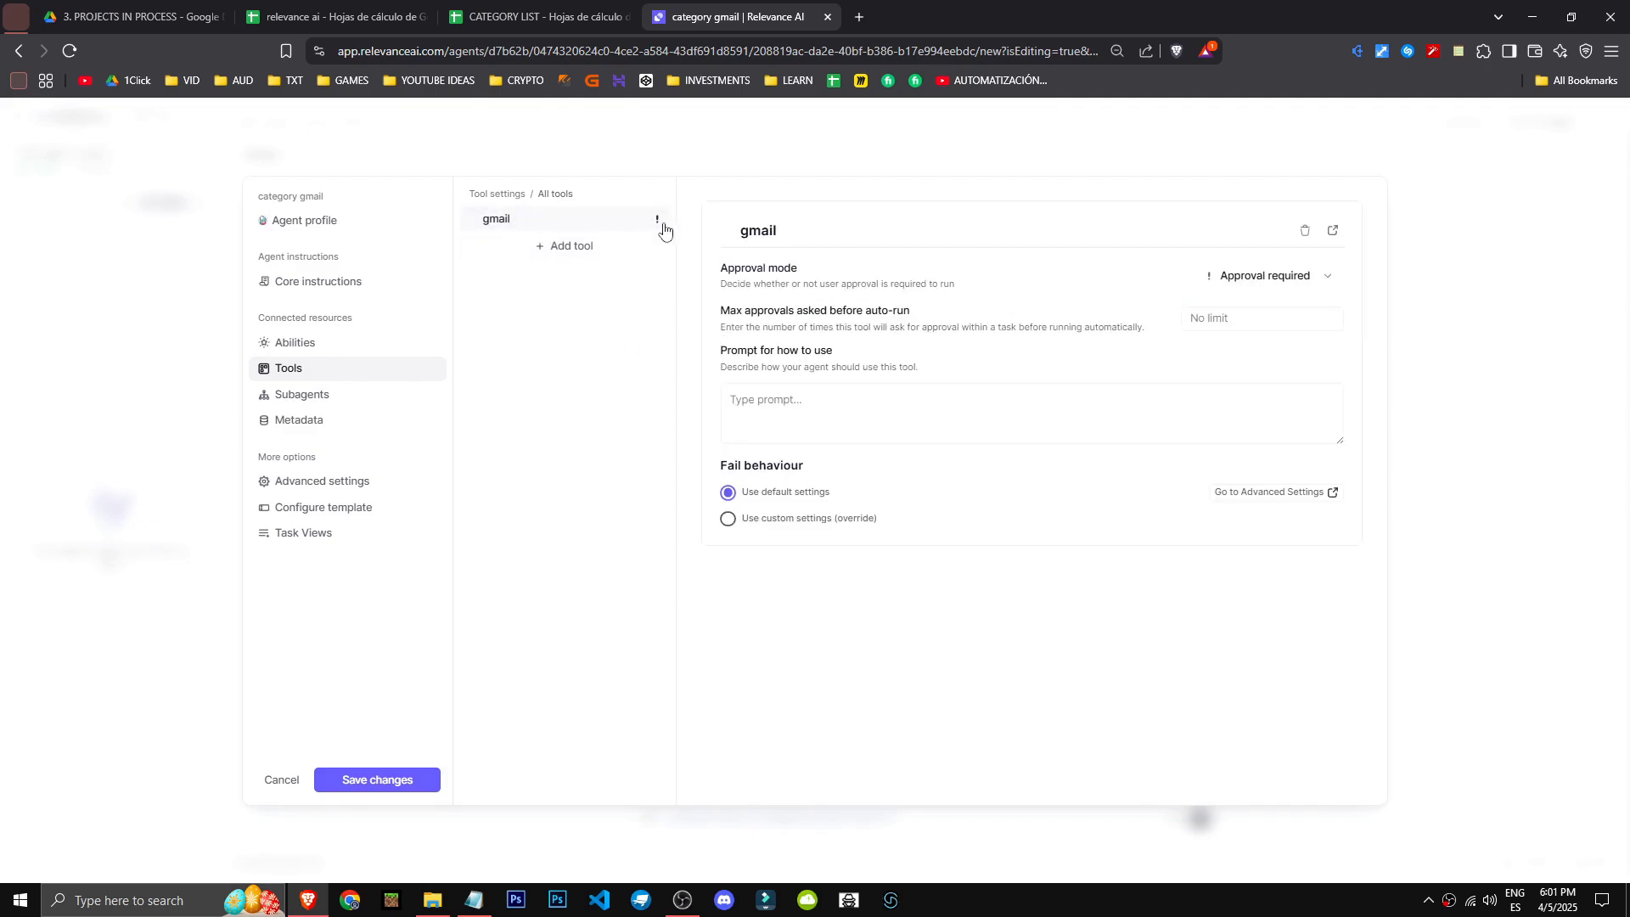
# - Review the gmail tool's approval mode and maximum approvals settings, and save the agent's changes
pyautogui.click(824, 410)
pyautogui.moveTo(745, 270); pyautogui.dragTo(865, 274)
pyautogui.click(981, 309)
pyautogui.moveTo(720, 311); pyautogui.dragTo(880, 313)
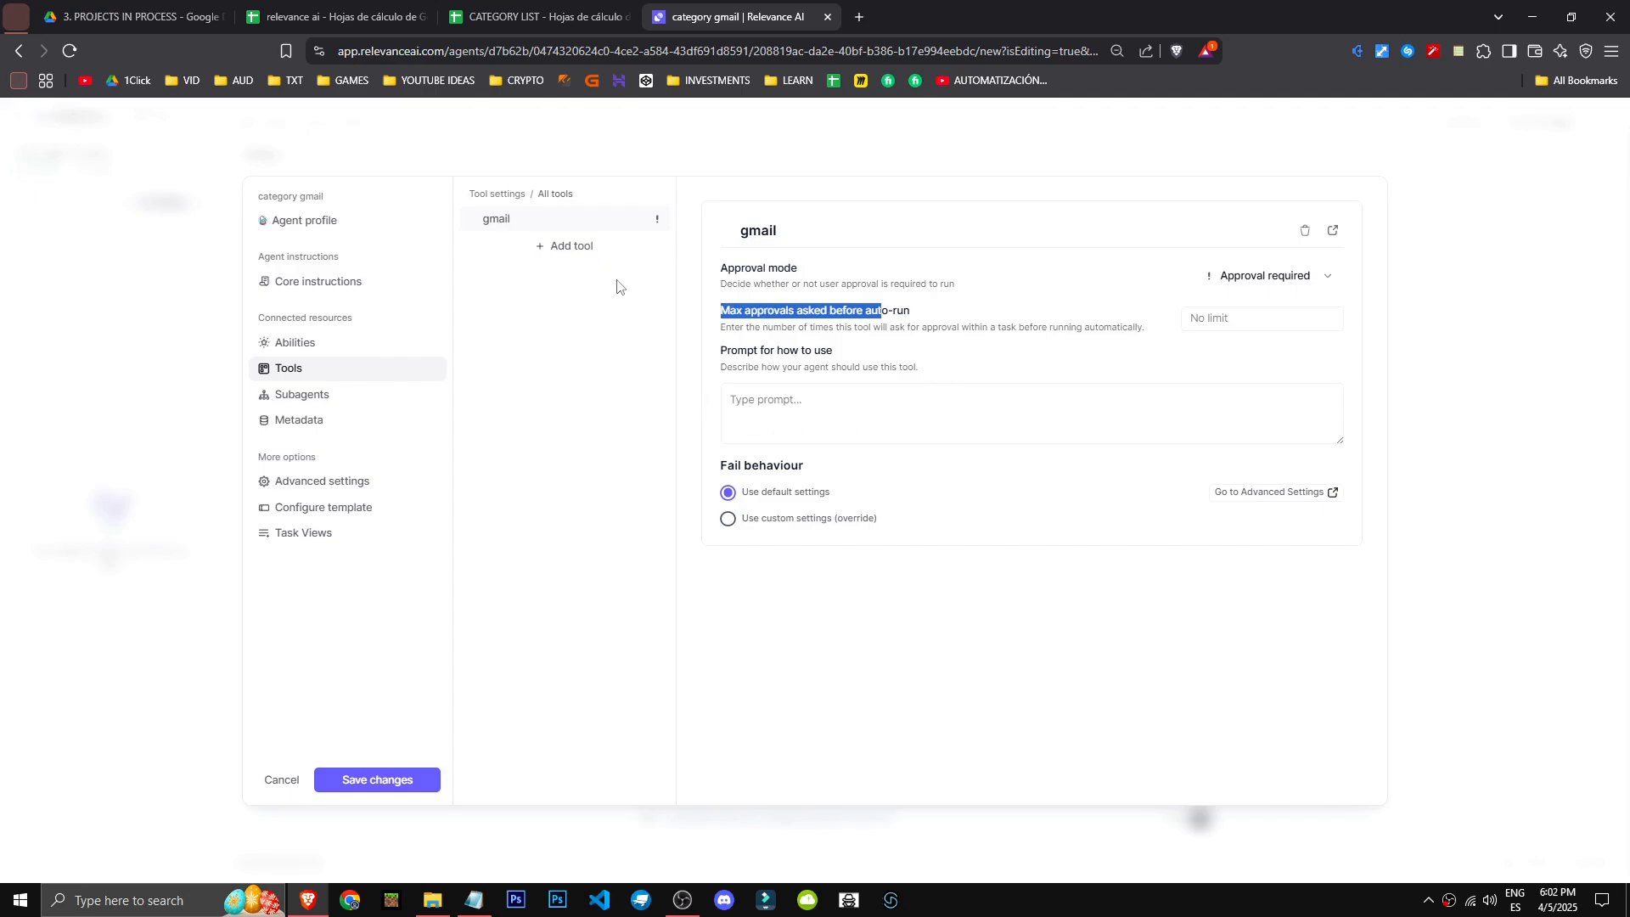
pyautogui.click(371, 788)
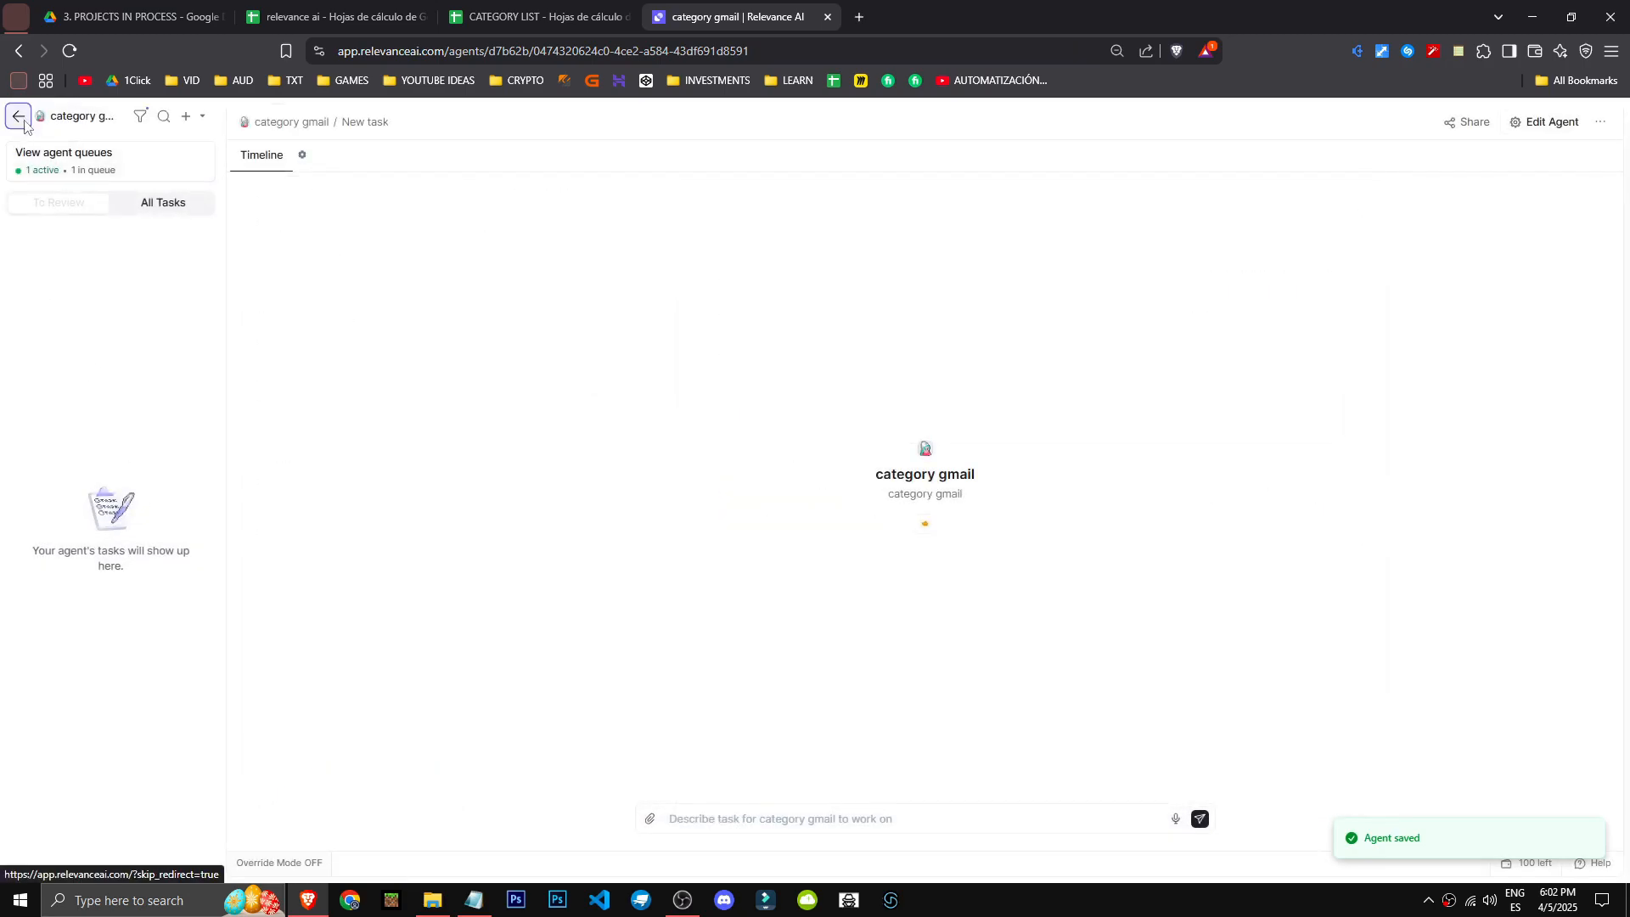
# - Leave the agent for the tools overview and look at the blank tool builder and the tool export options
pyautogui.click(25, 126)
pyautogui.click(169, 346)
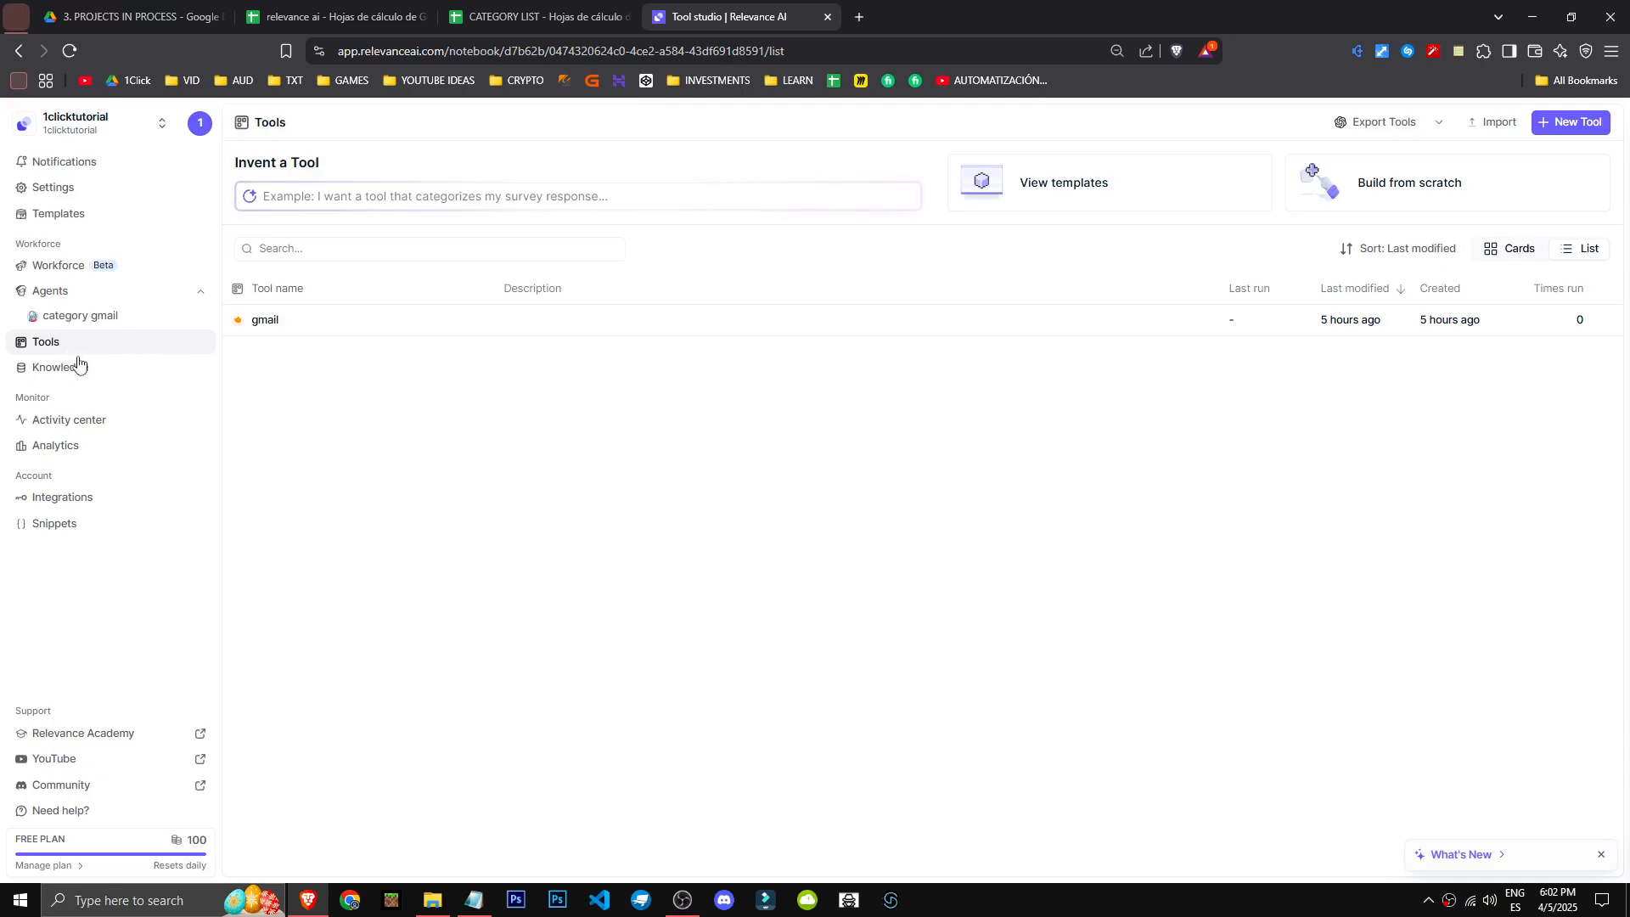
pyautogui.click(1568, 122)
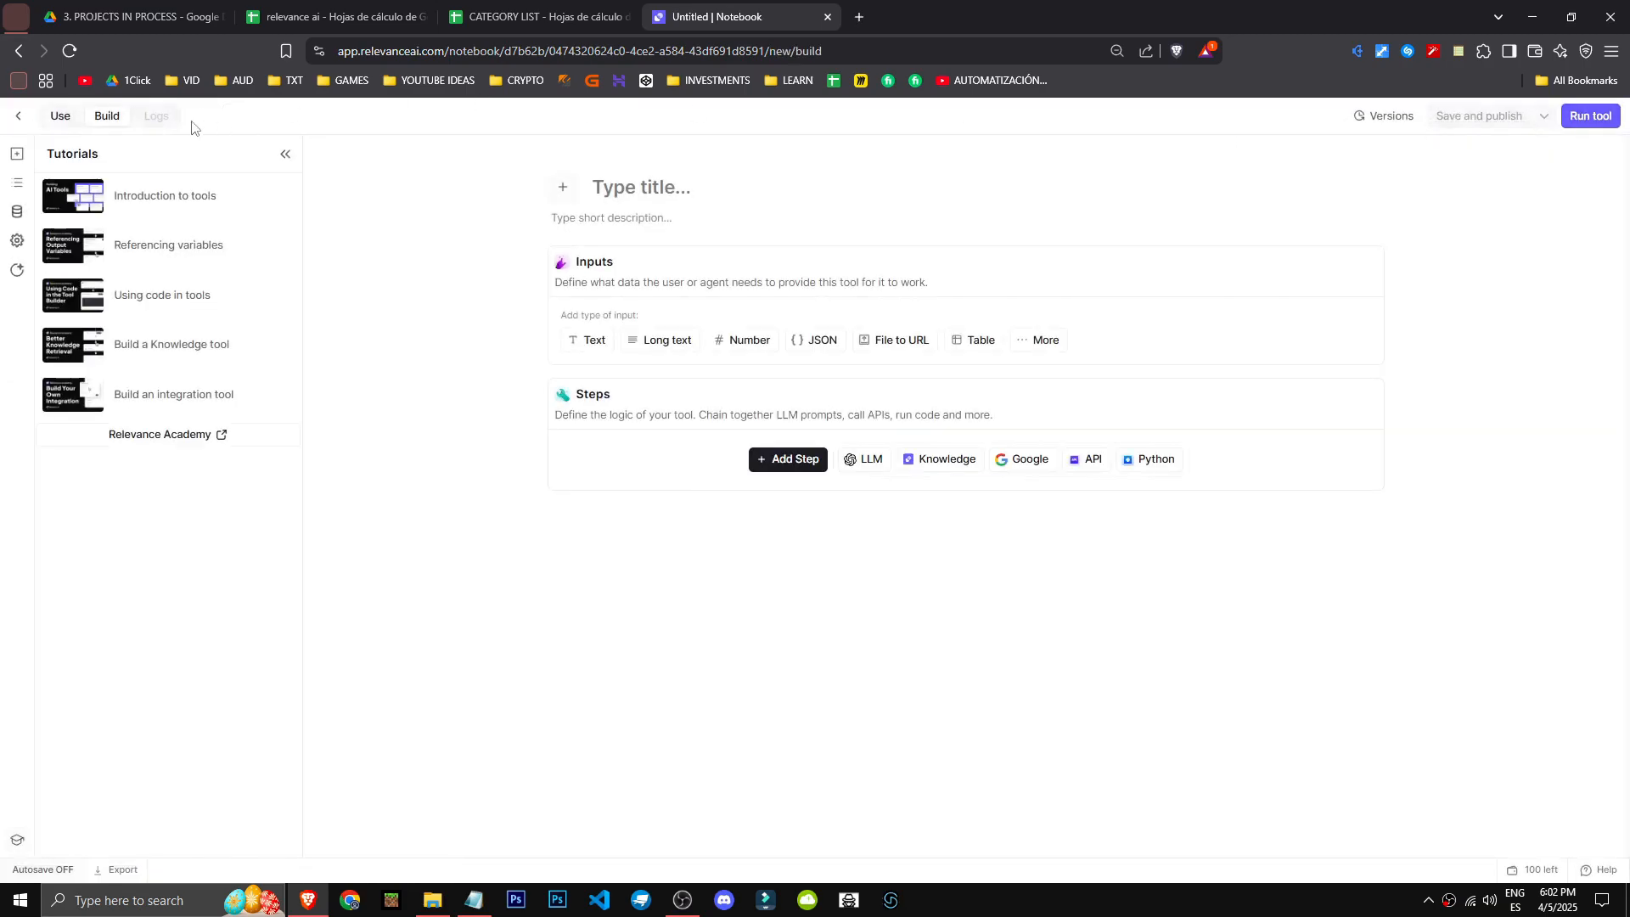
pyautogui.click(19, 52)
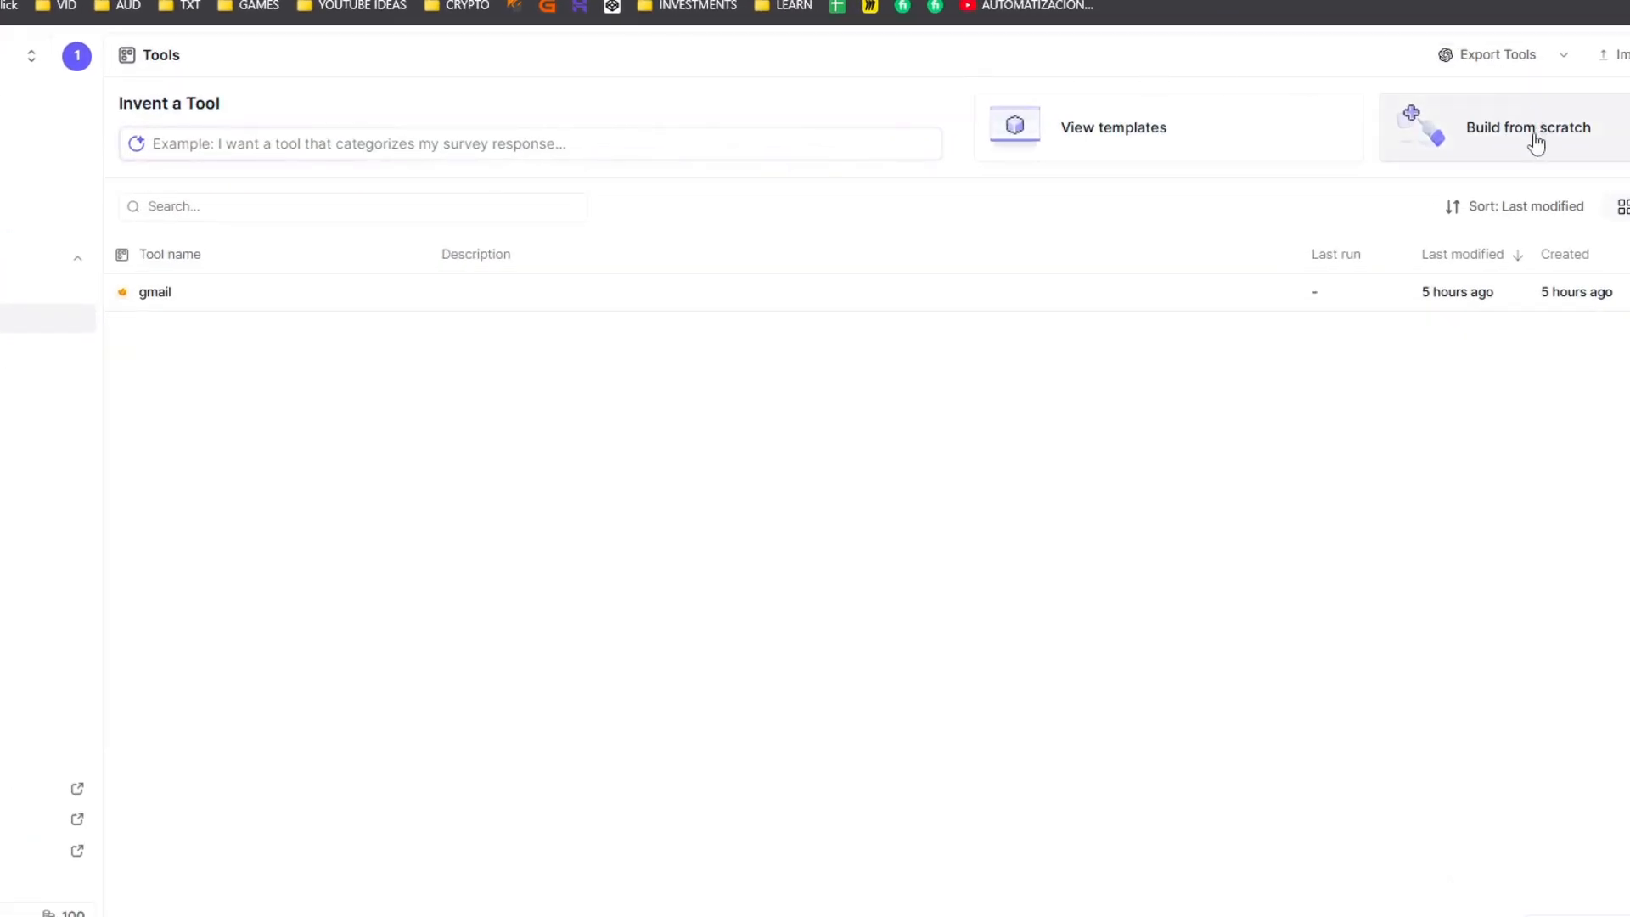
pyautogui.click(1418, 125)
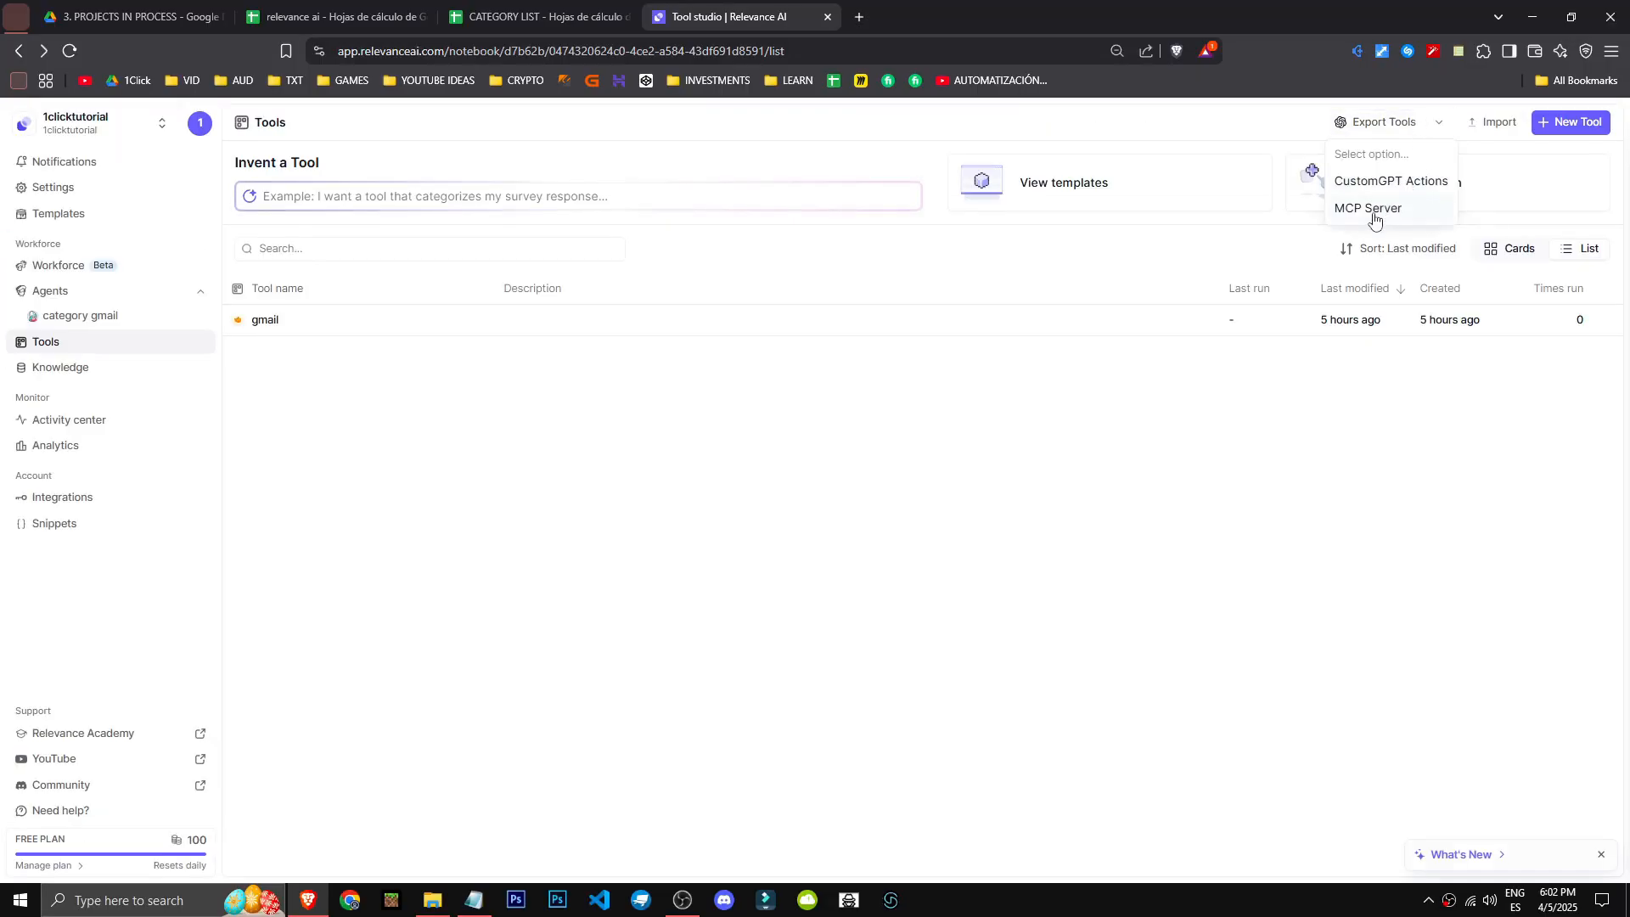
# - Examine the agent templates and tool templates offered in the template gallery
pyautogui.scroll(-5, 765, 637)
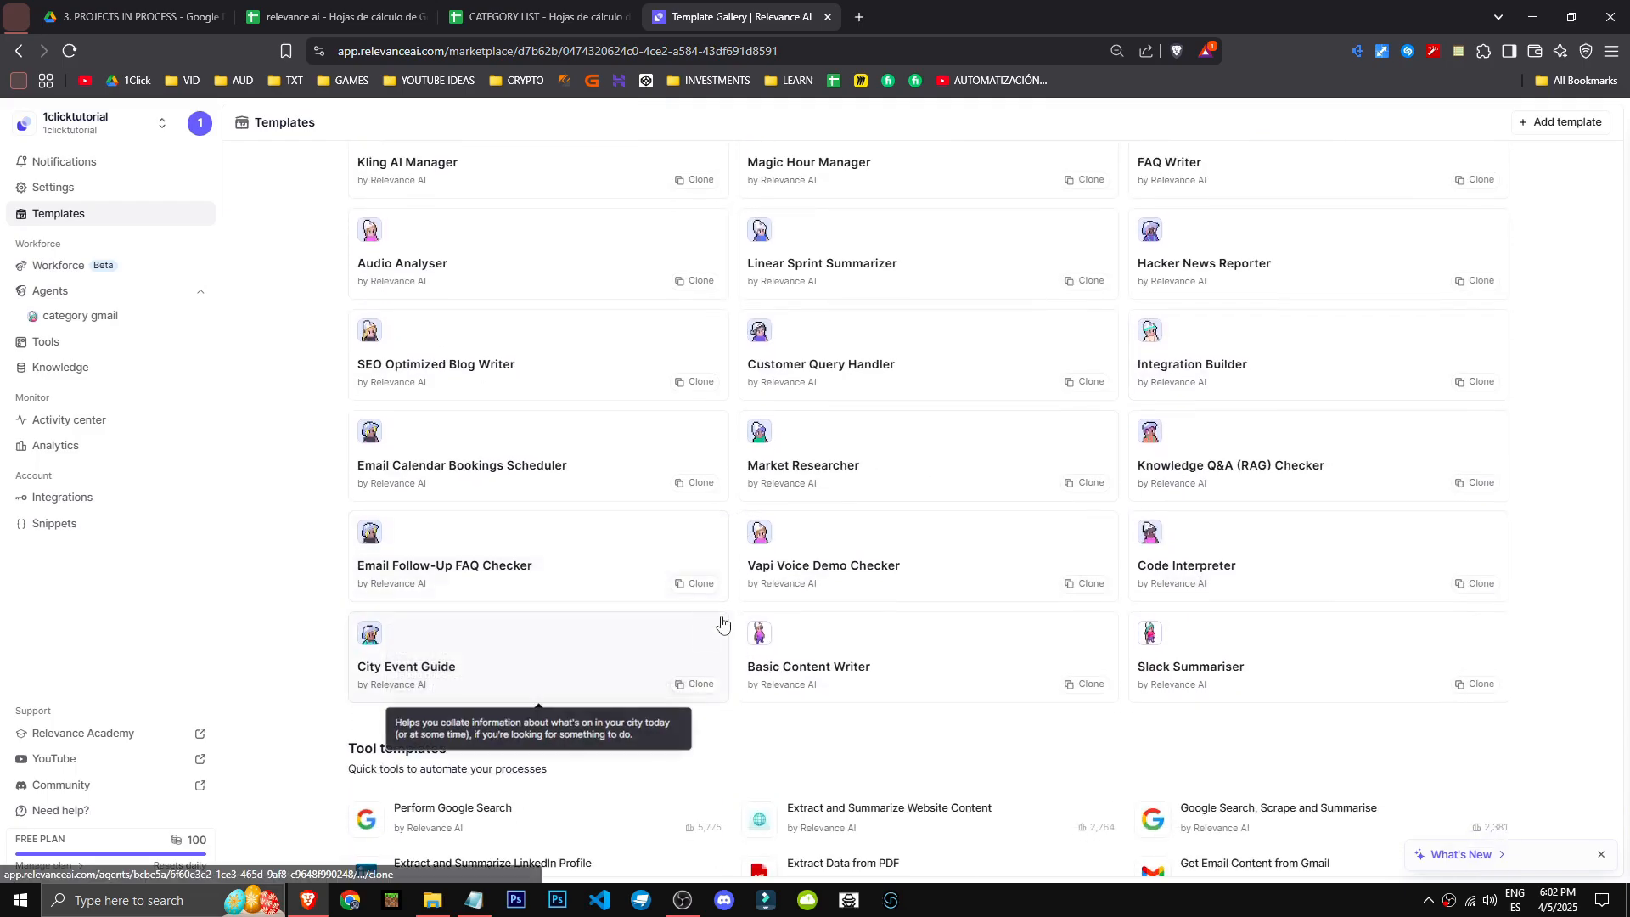
pyautogui.scroll(1, 726, 622)
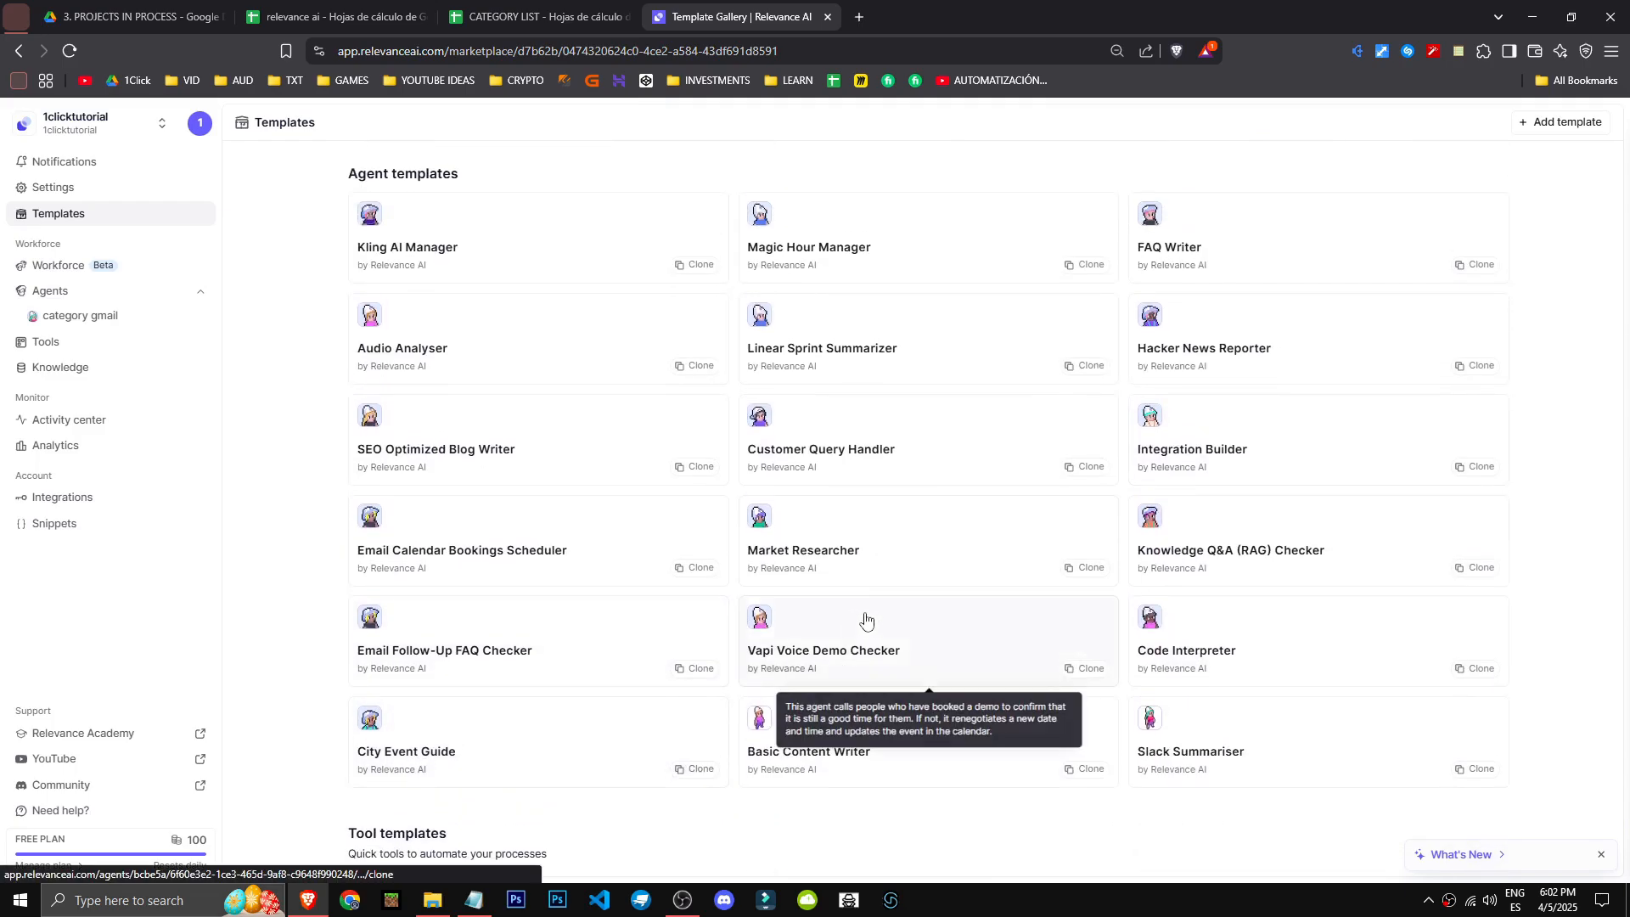
pyautogui.scroll(-7, 1357, 747)
pyautogui.scroll(15, 1392, 717)
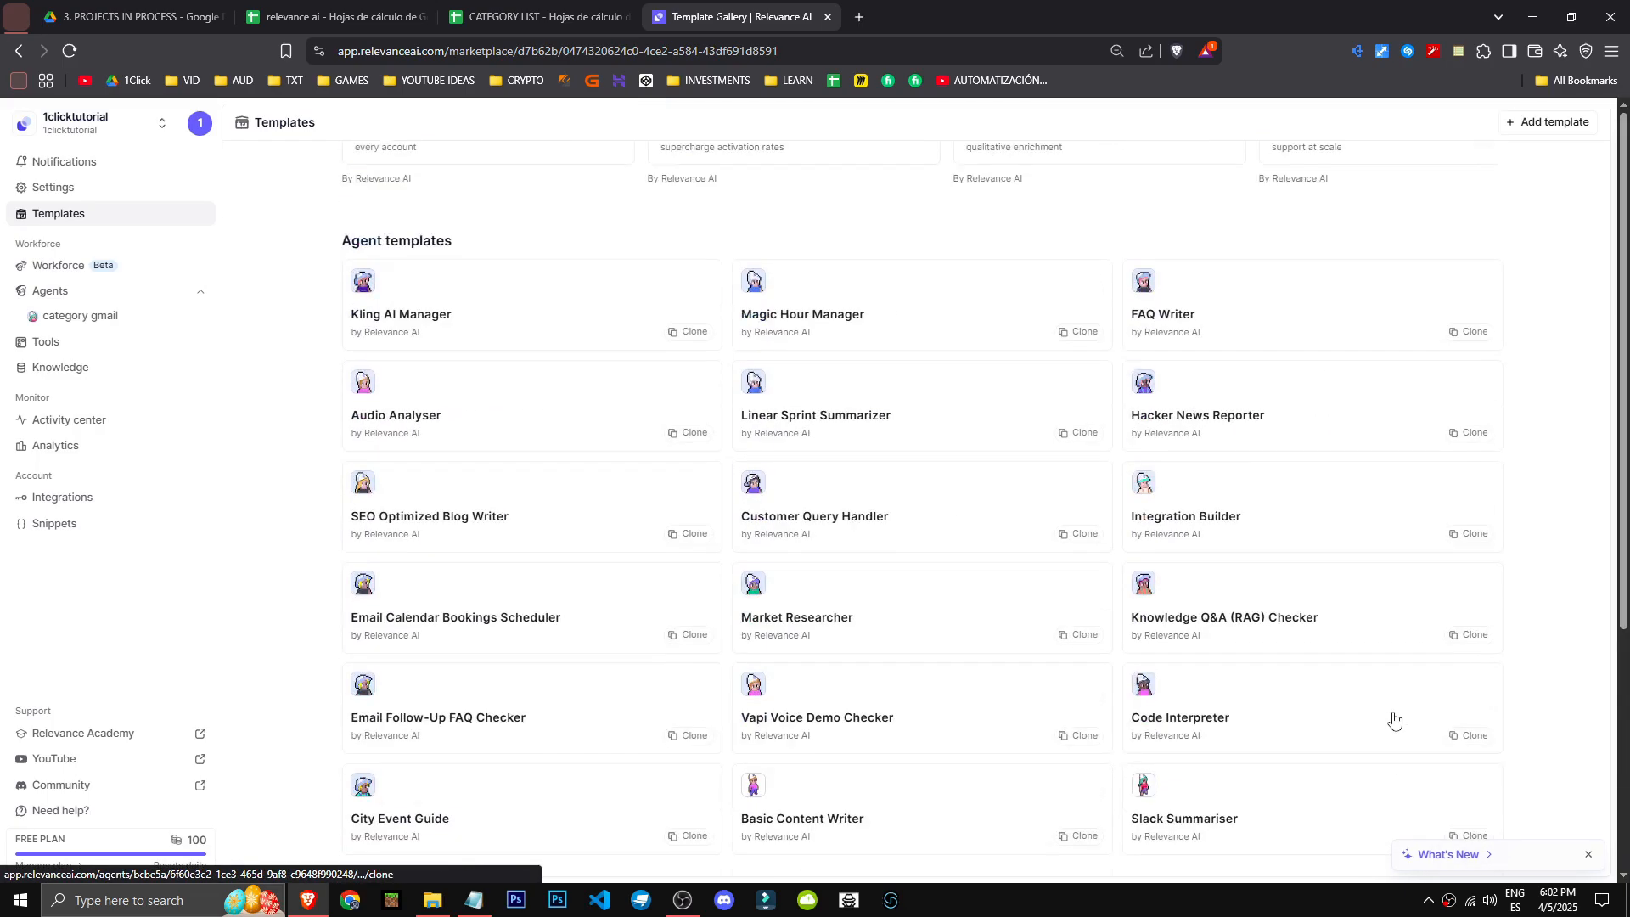
pyautogui.scroll(3, 990, 668)
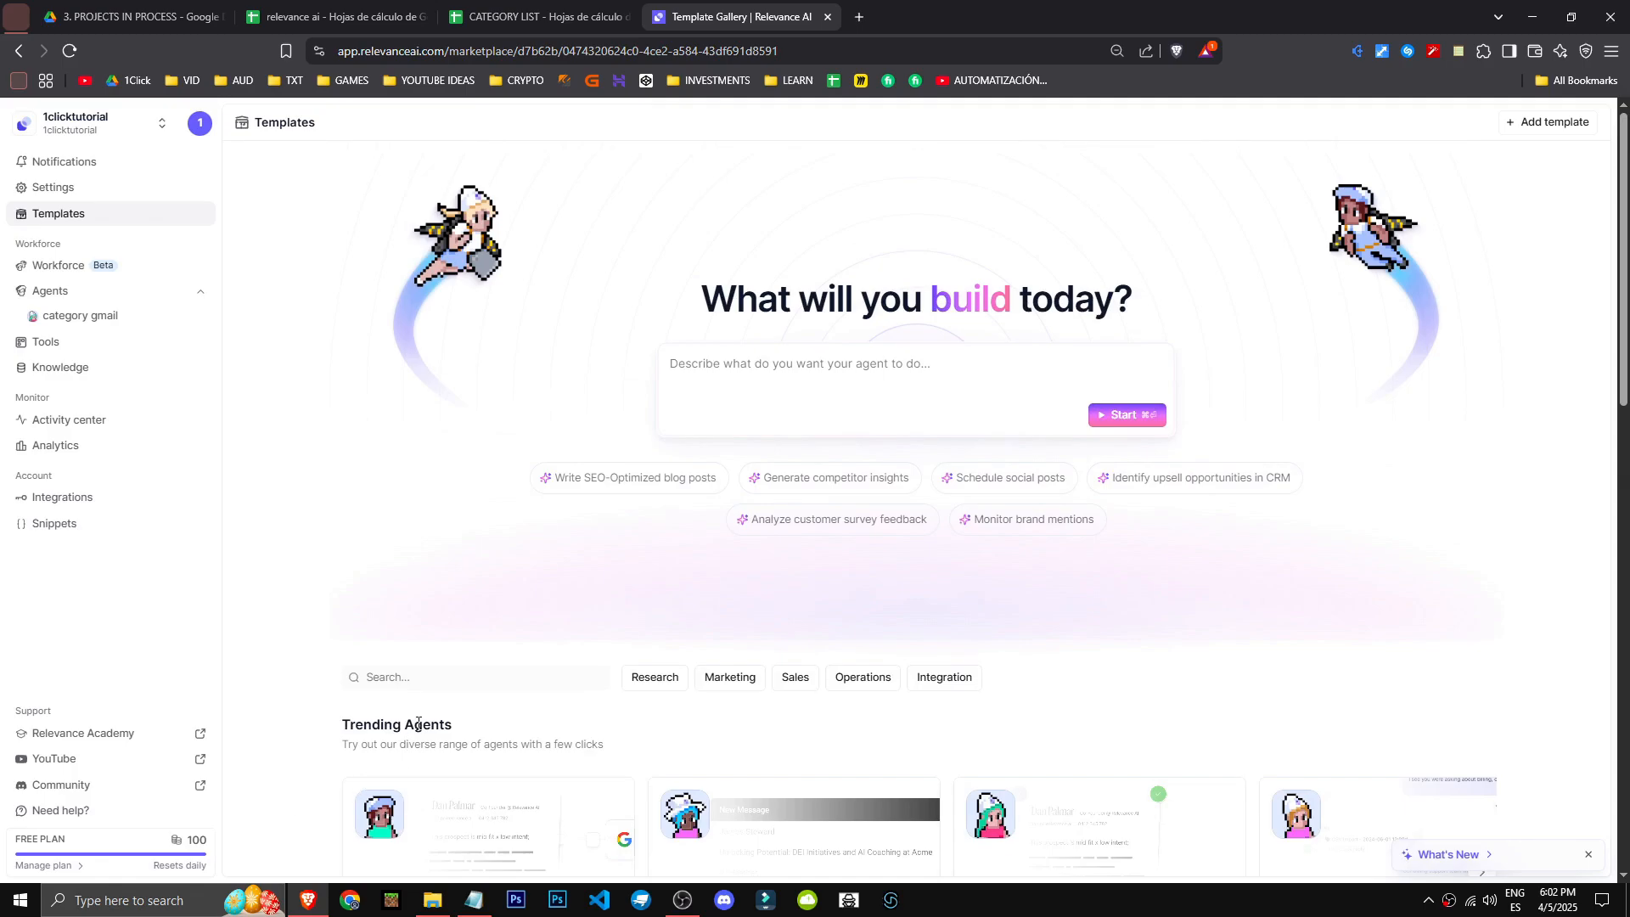
pyautogui.scroll(-12, 418, 725)
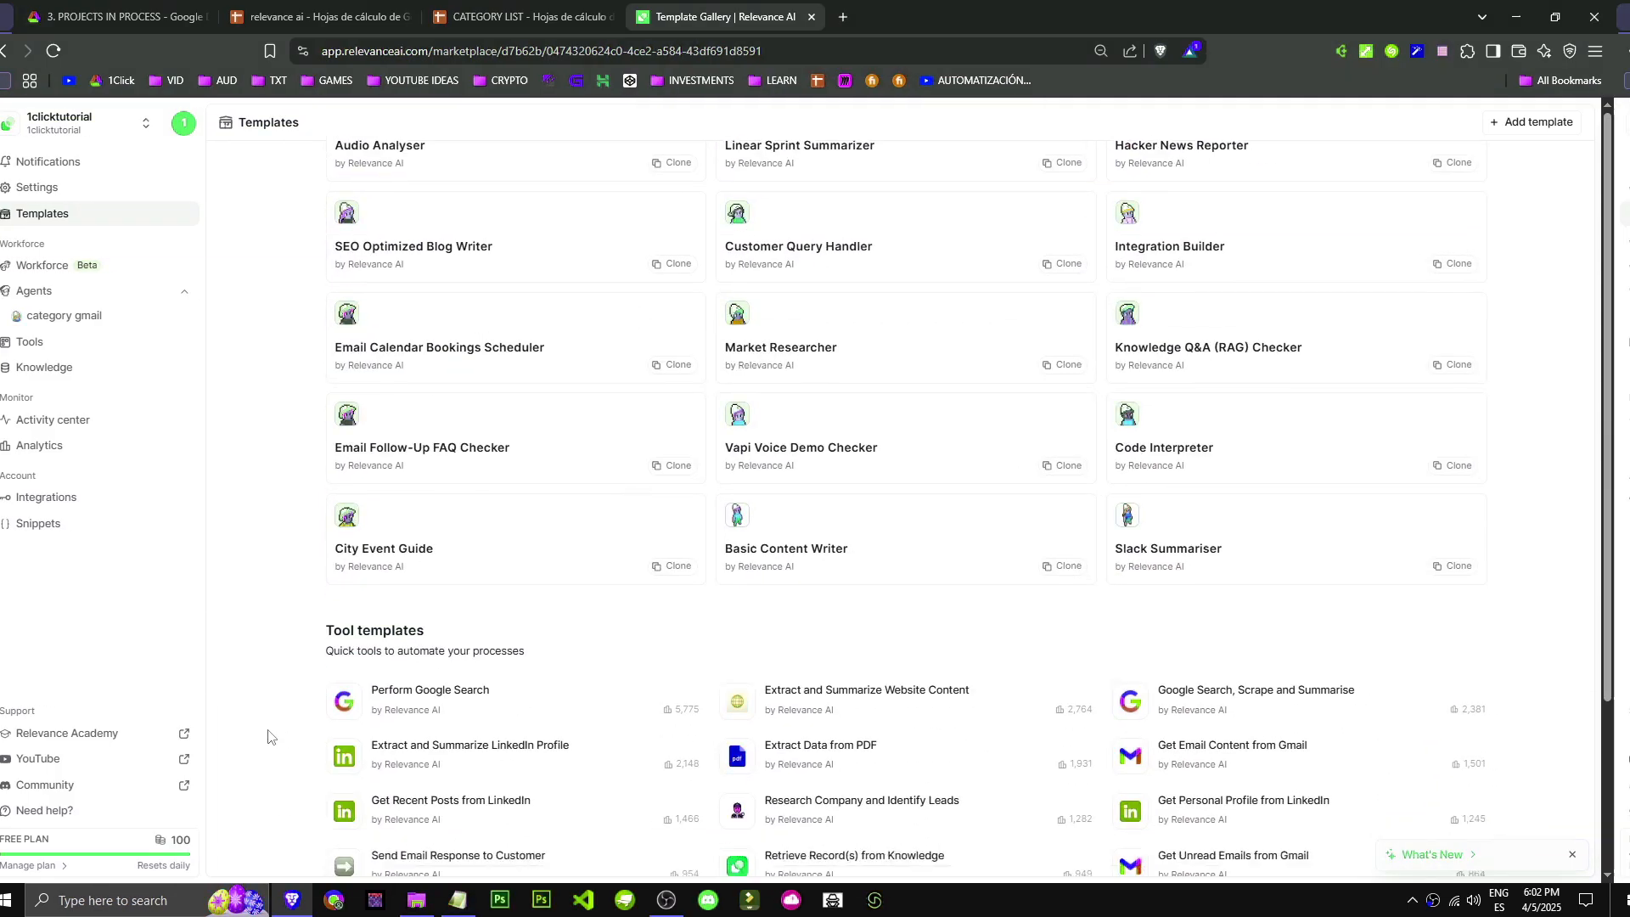
pyautogui.scroll(-5, 270, 764)
pyautogui.scroll(1, 272, 793)
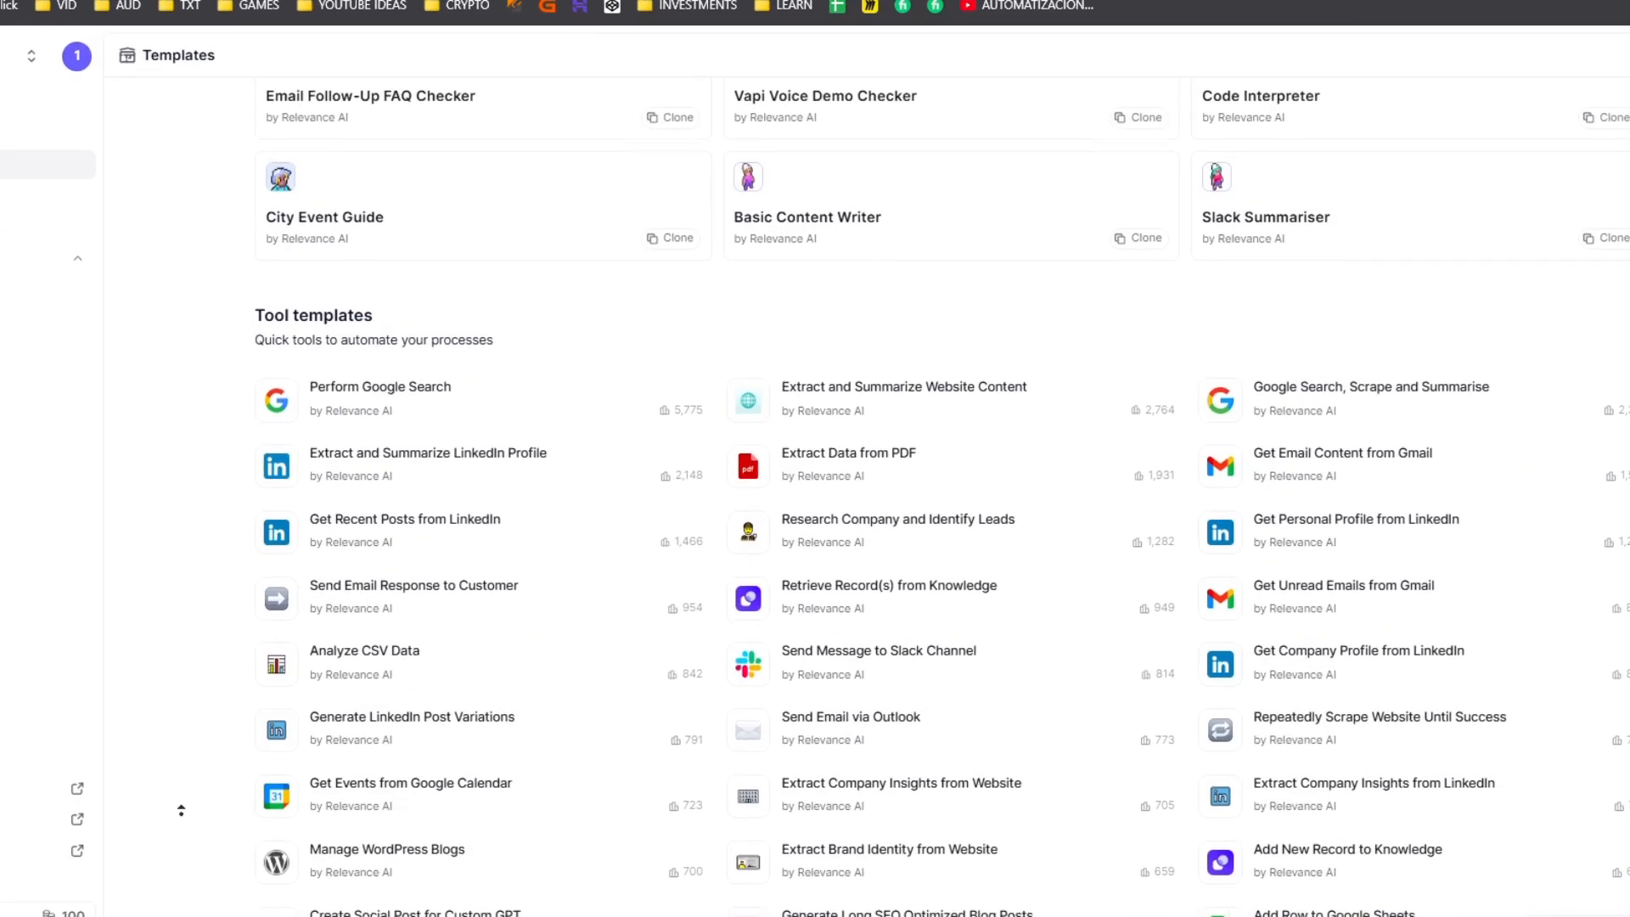
pyautogui.scroll(10, 181, 810)
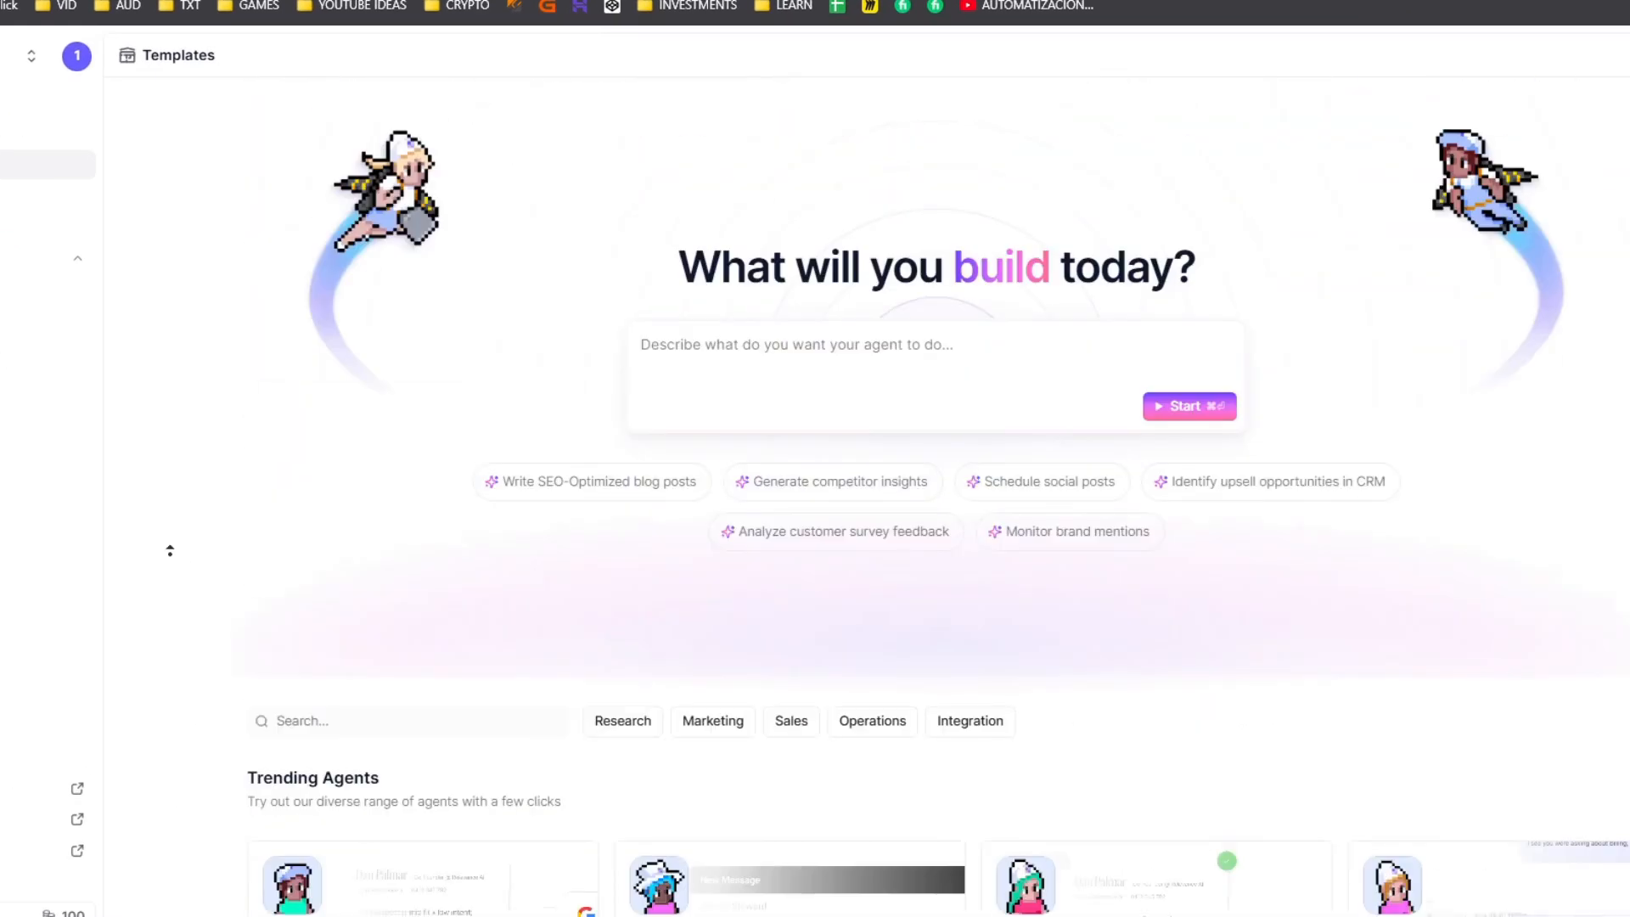
# - Return to the tools overview and open a new blank tool
pyautogui.click(34, 320)
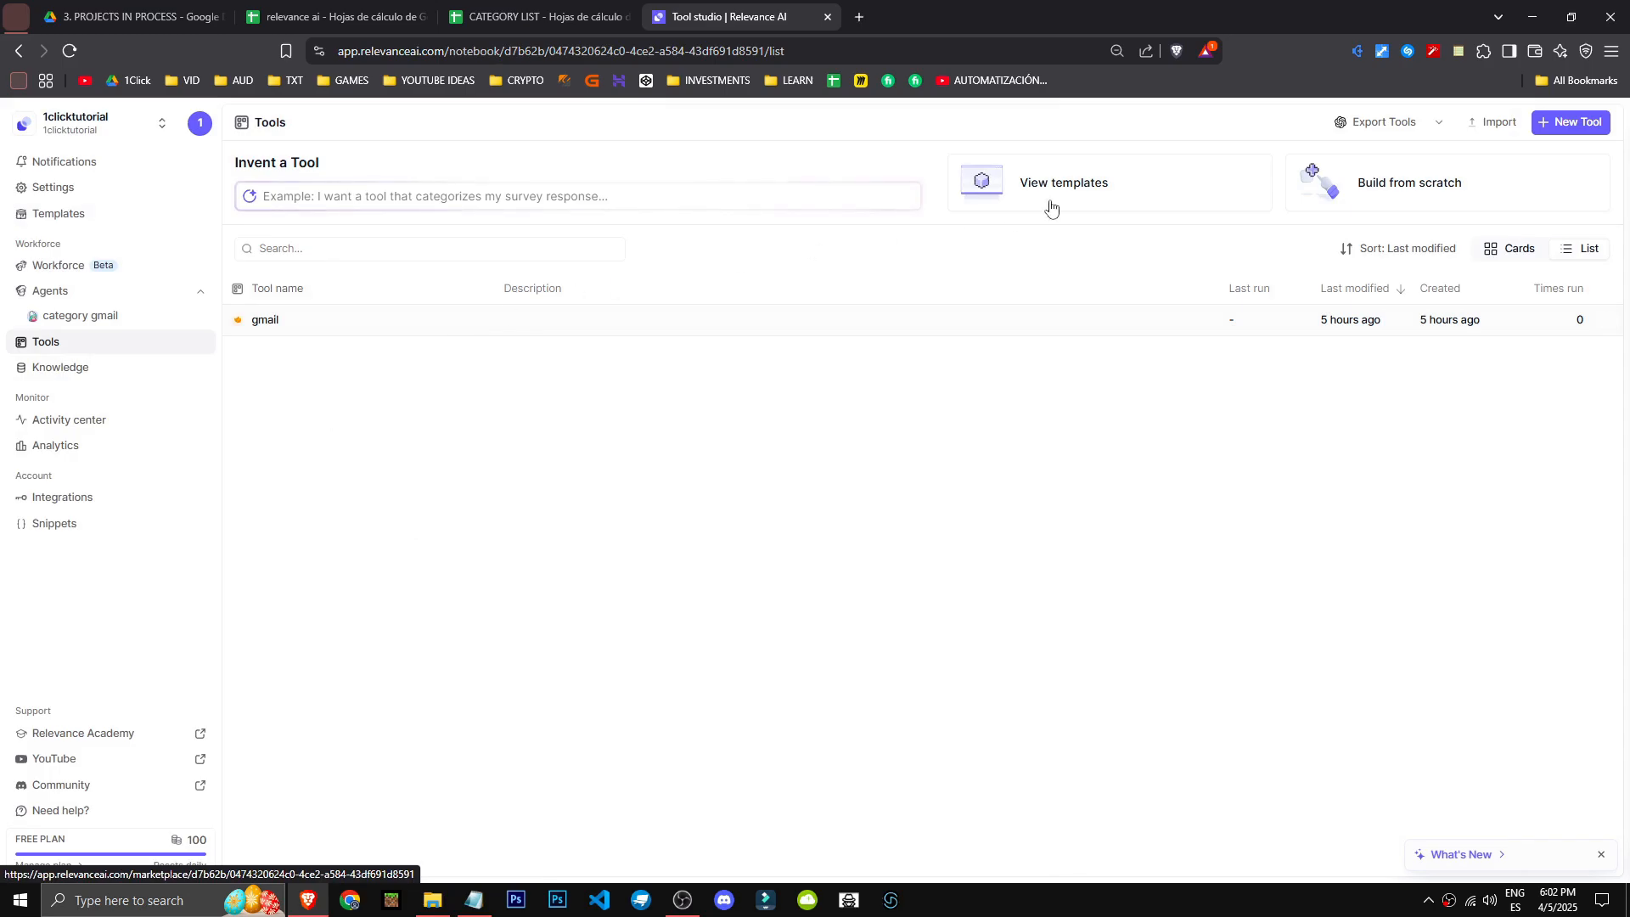
pyautogui.click(1562, 124)
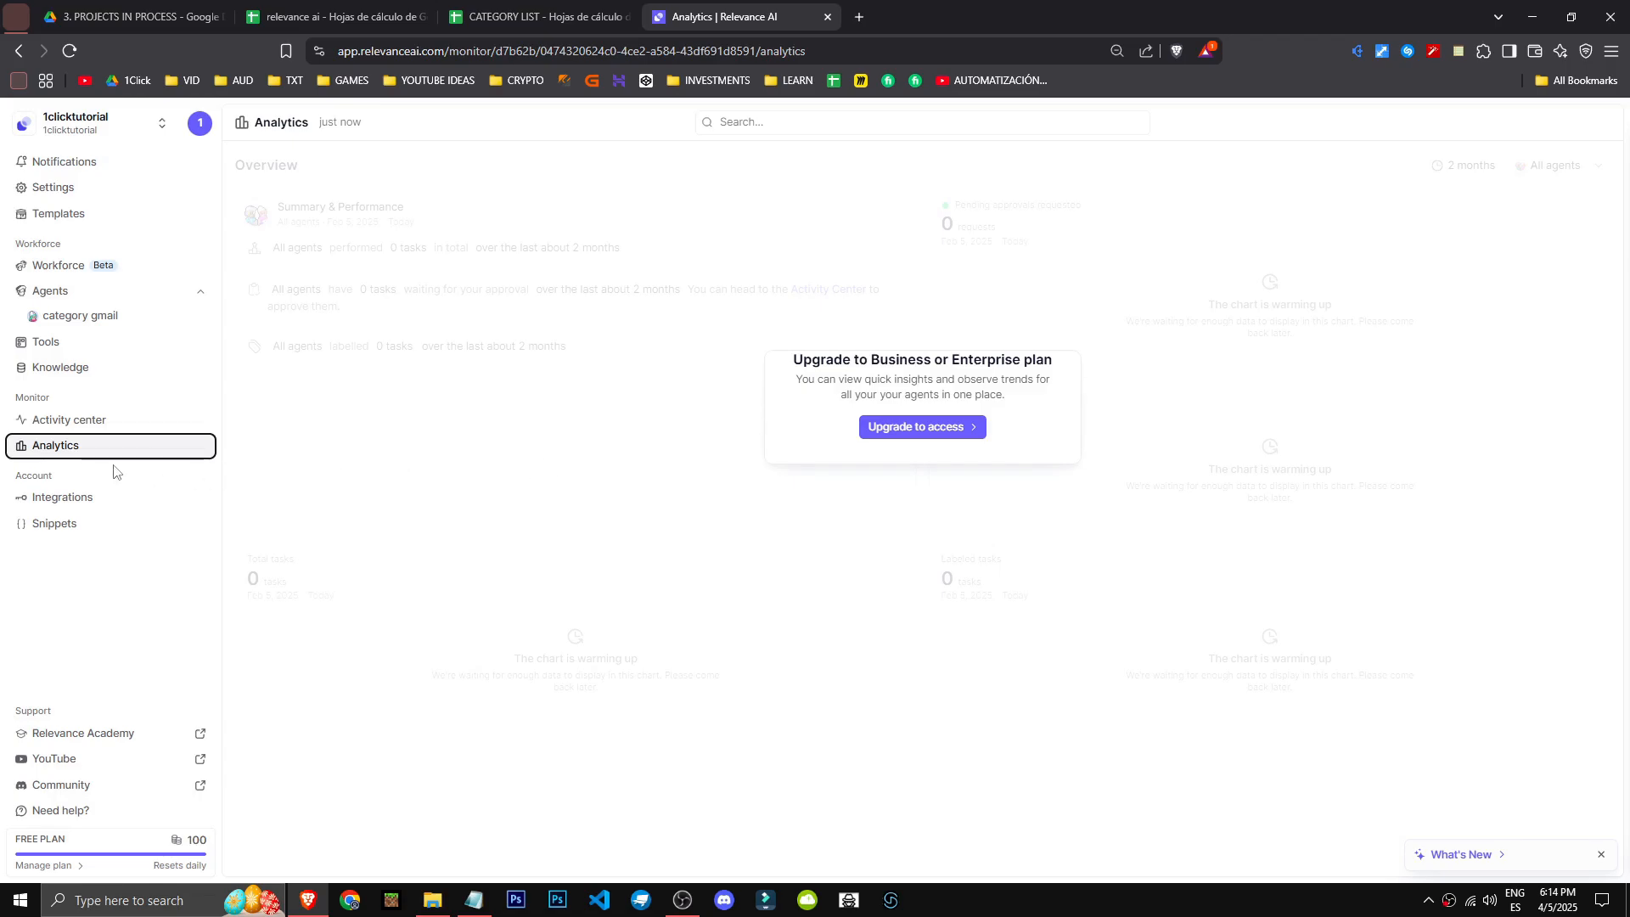
# - Open the API keys and integrations page and browse the available integrations, loading more entries
pyautogui.click(80, 497)
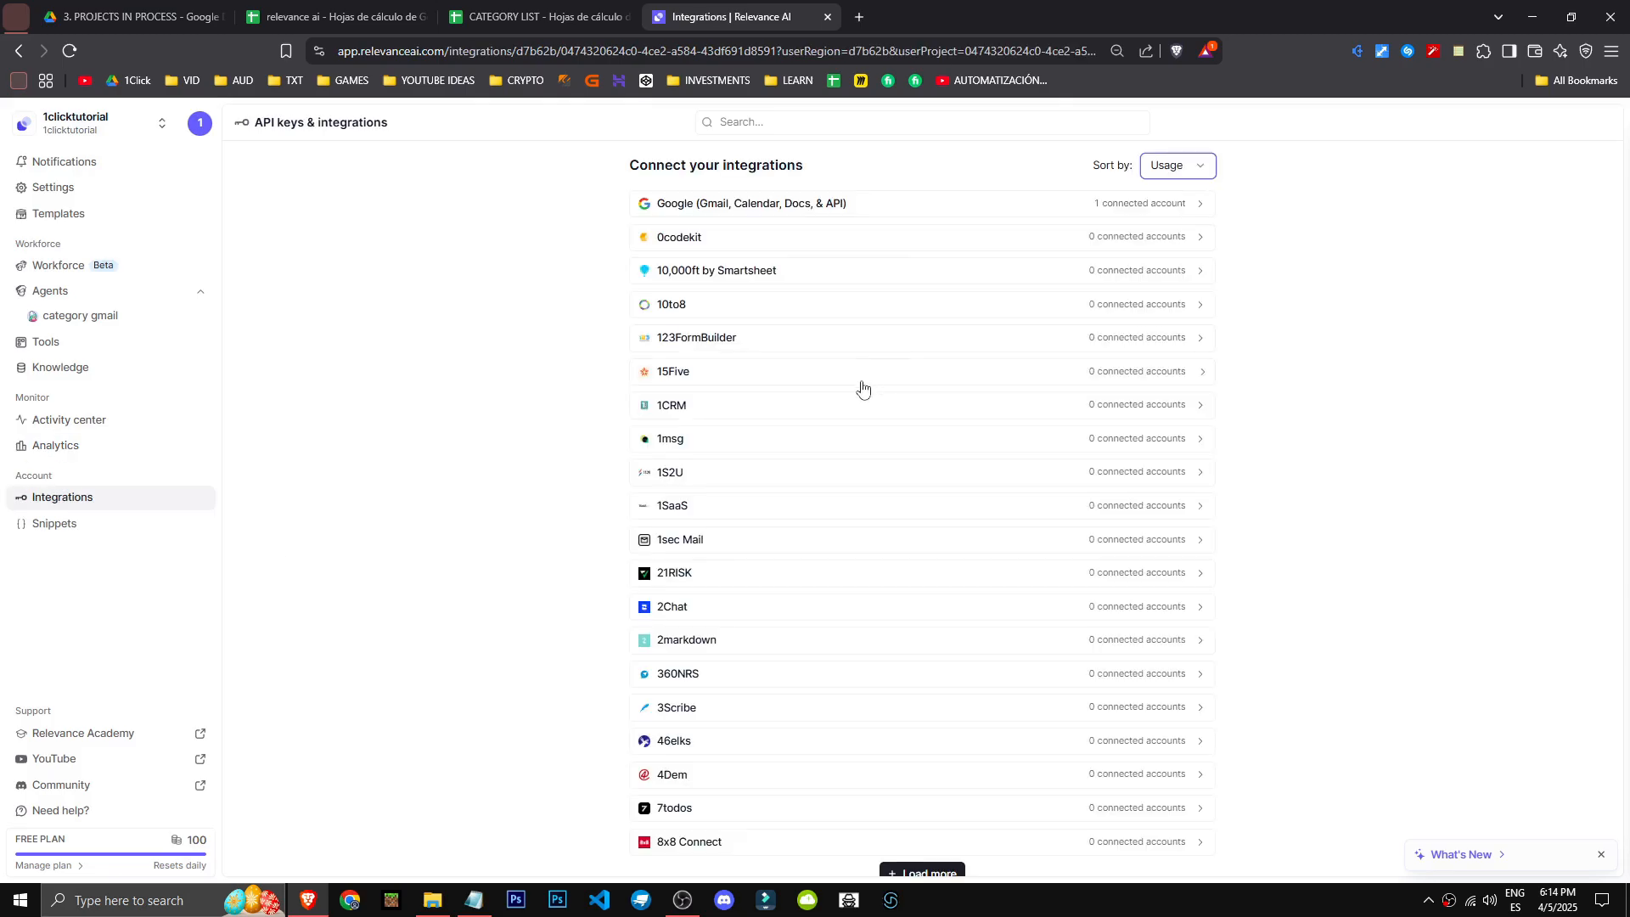
pyautogui.scroll(-3, 822, 404)
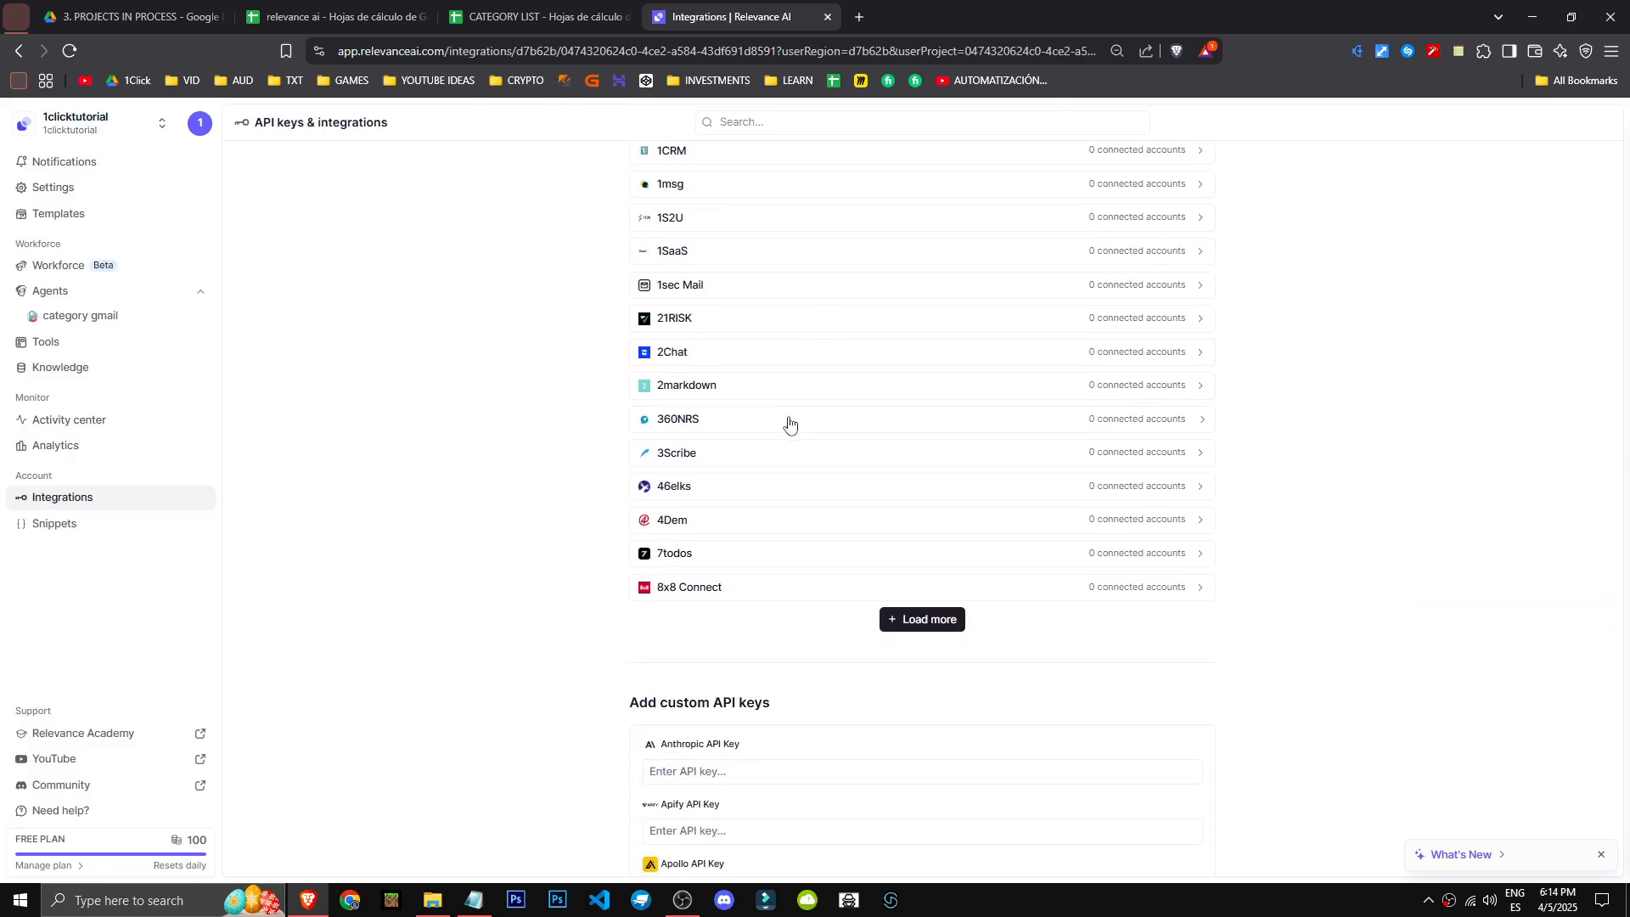
pyautogui.click(917, 619)
pyautogui.scroll(-6, 802, 705)
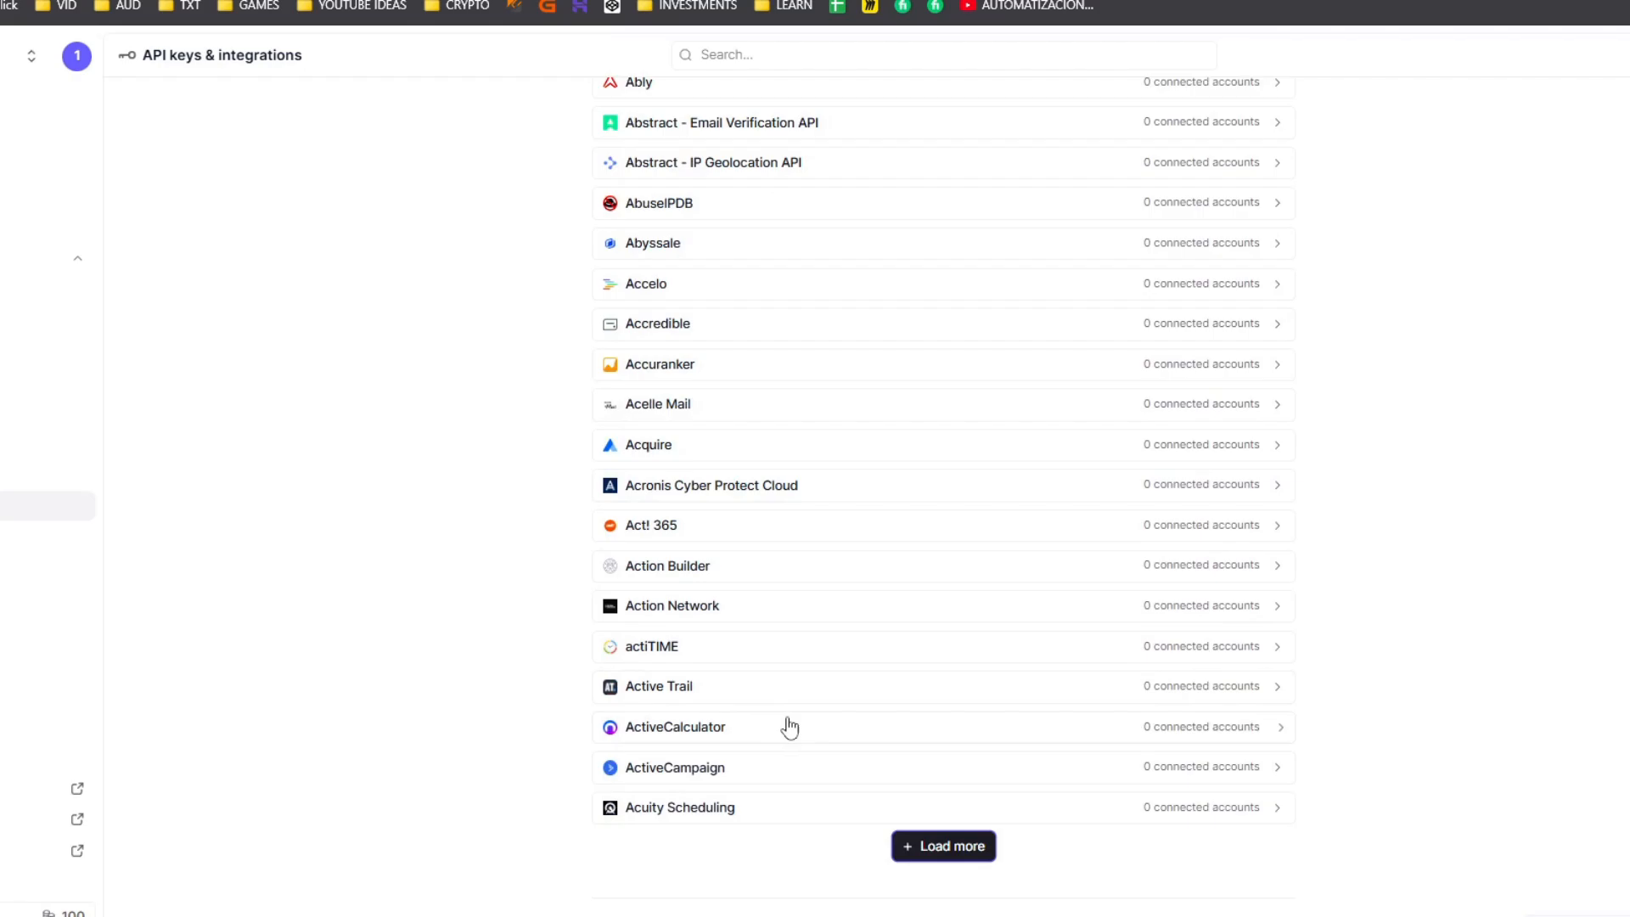
pyautogui.scroll(9, 1304, 673)
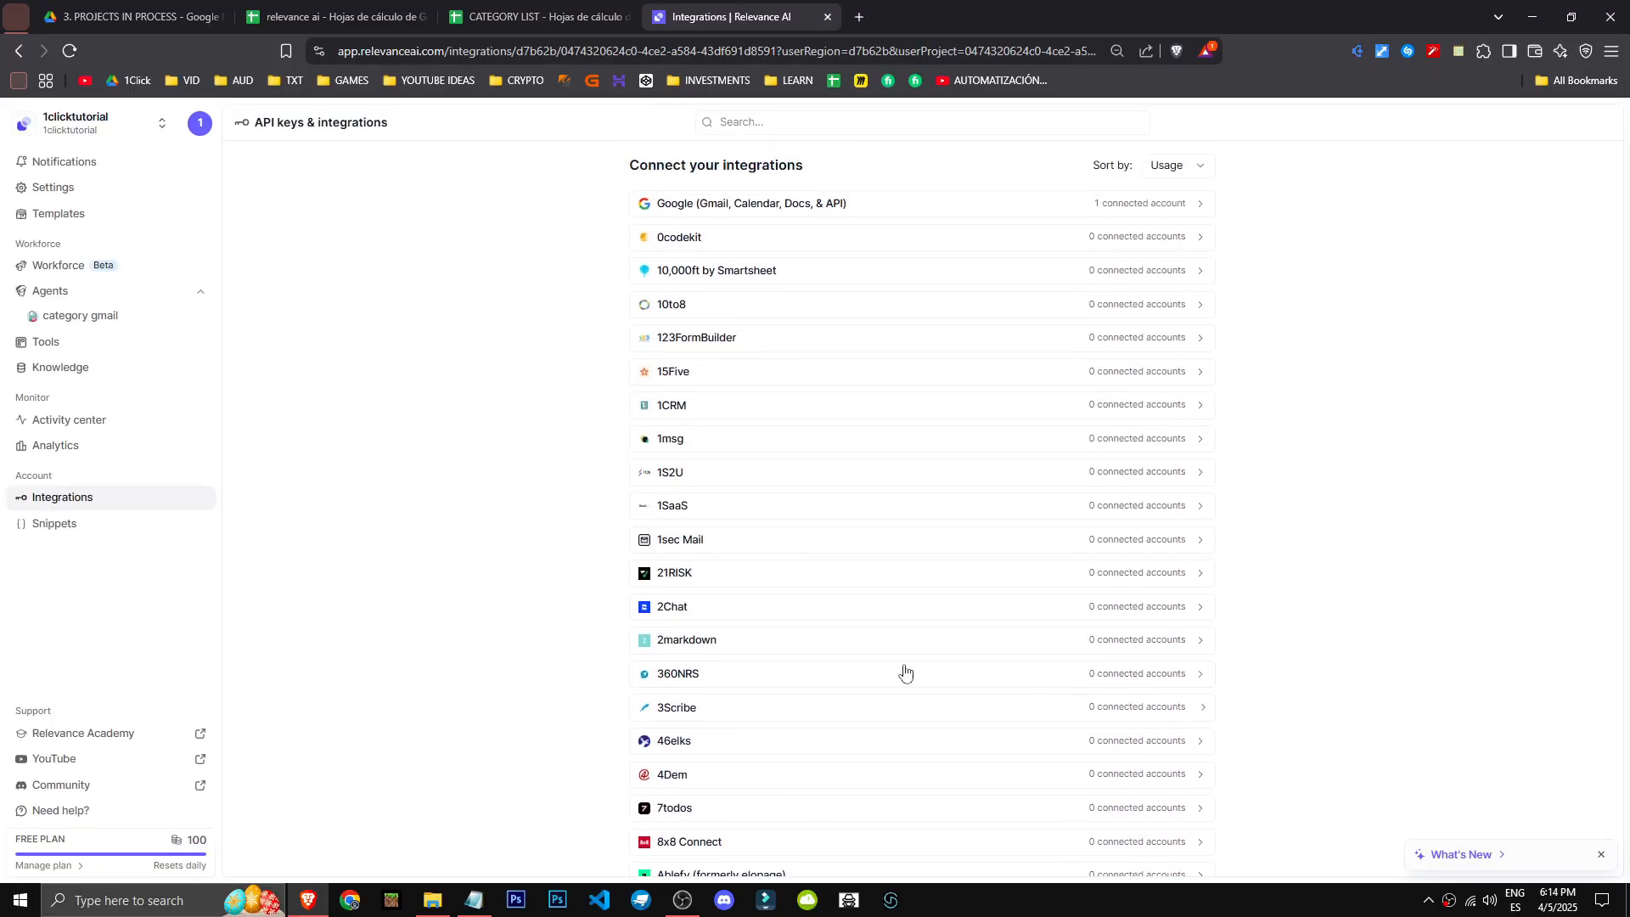
# - Search the integrations for pipedrive and for hubspot, clearing the search after each one
pyautogui.click(754, 124)
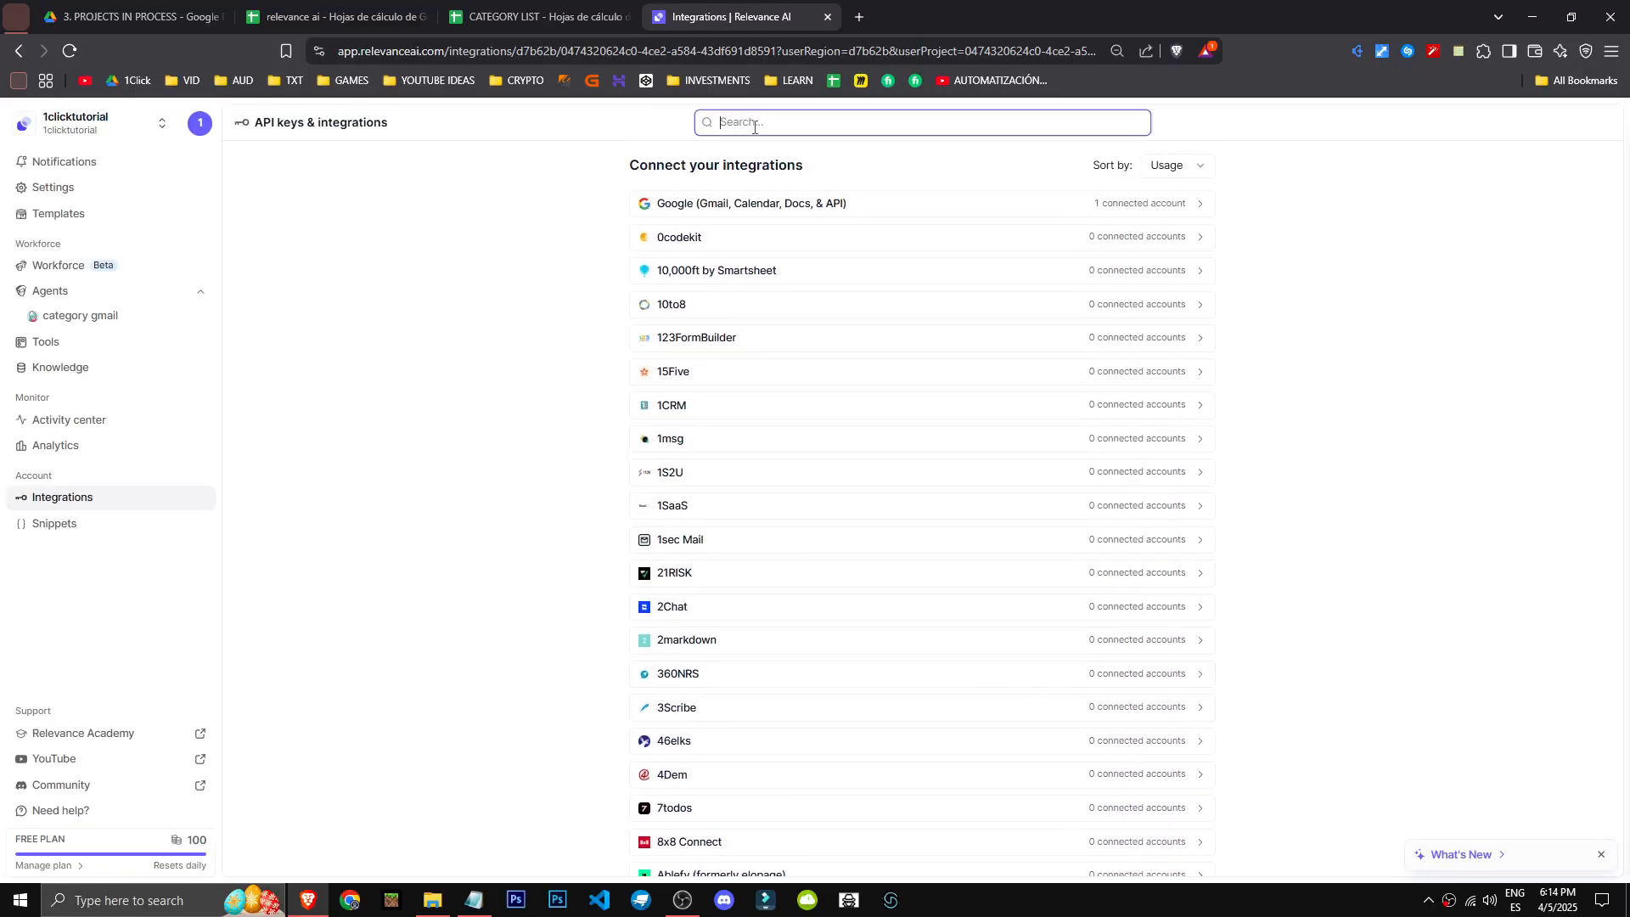
pyautogui.write('pipedrive')
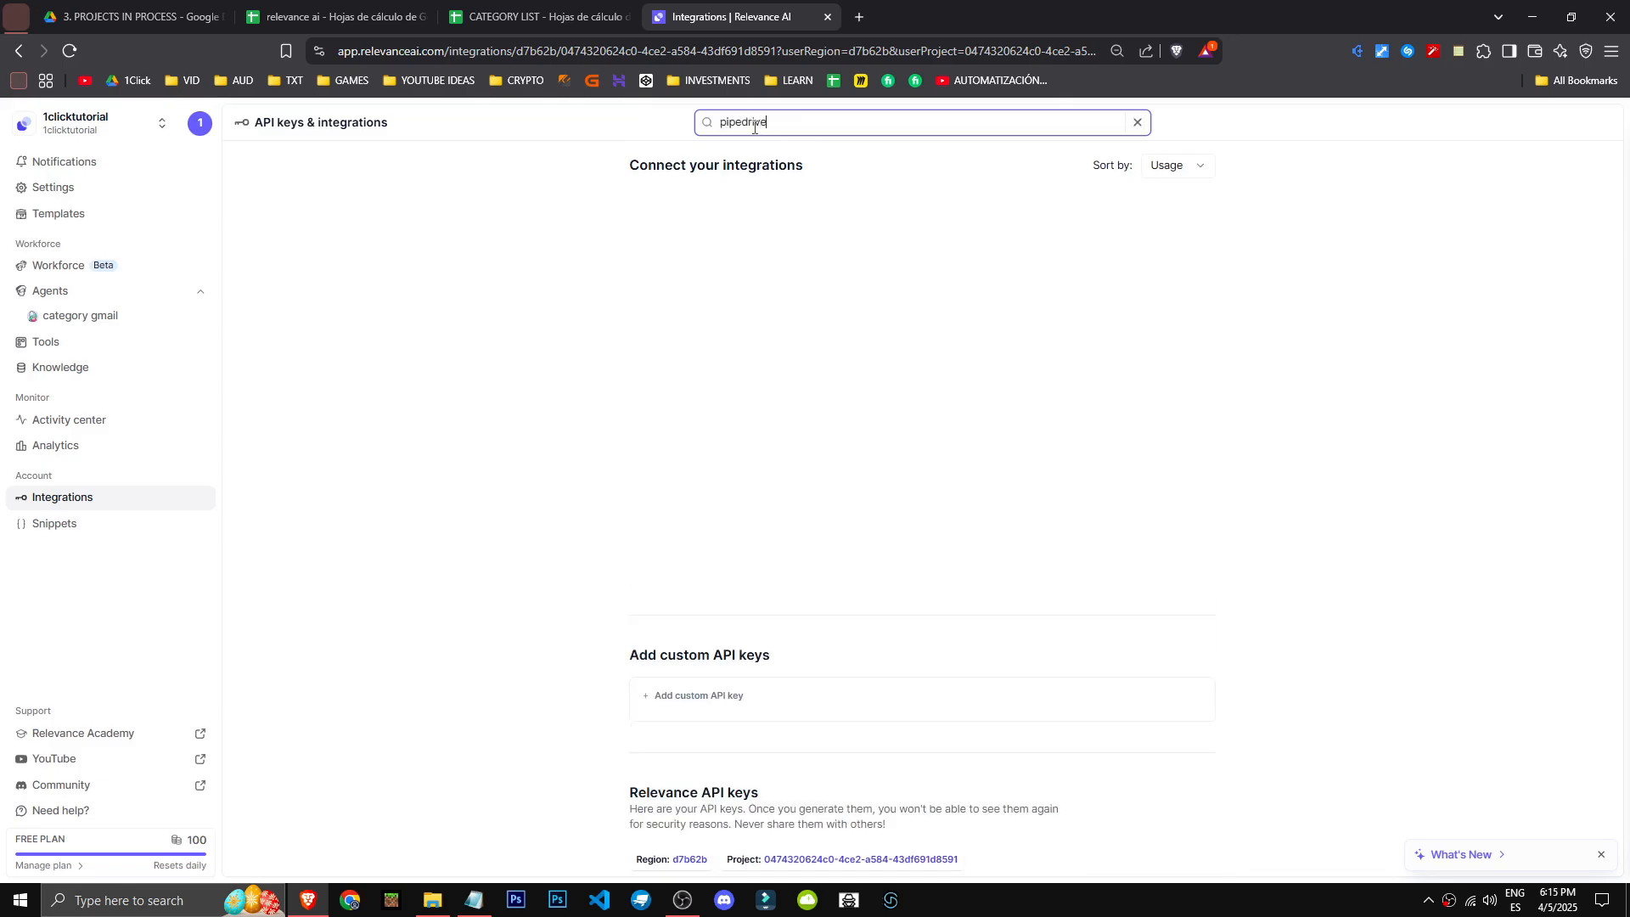
pyautogui.hotkey('ctrl', 'a')
pyautogui.press('BackSpace')
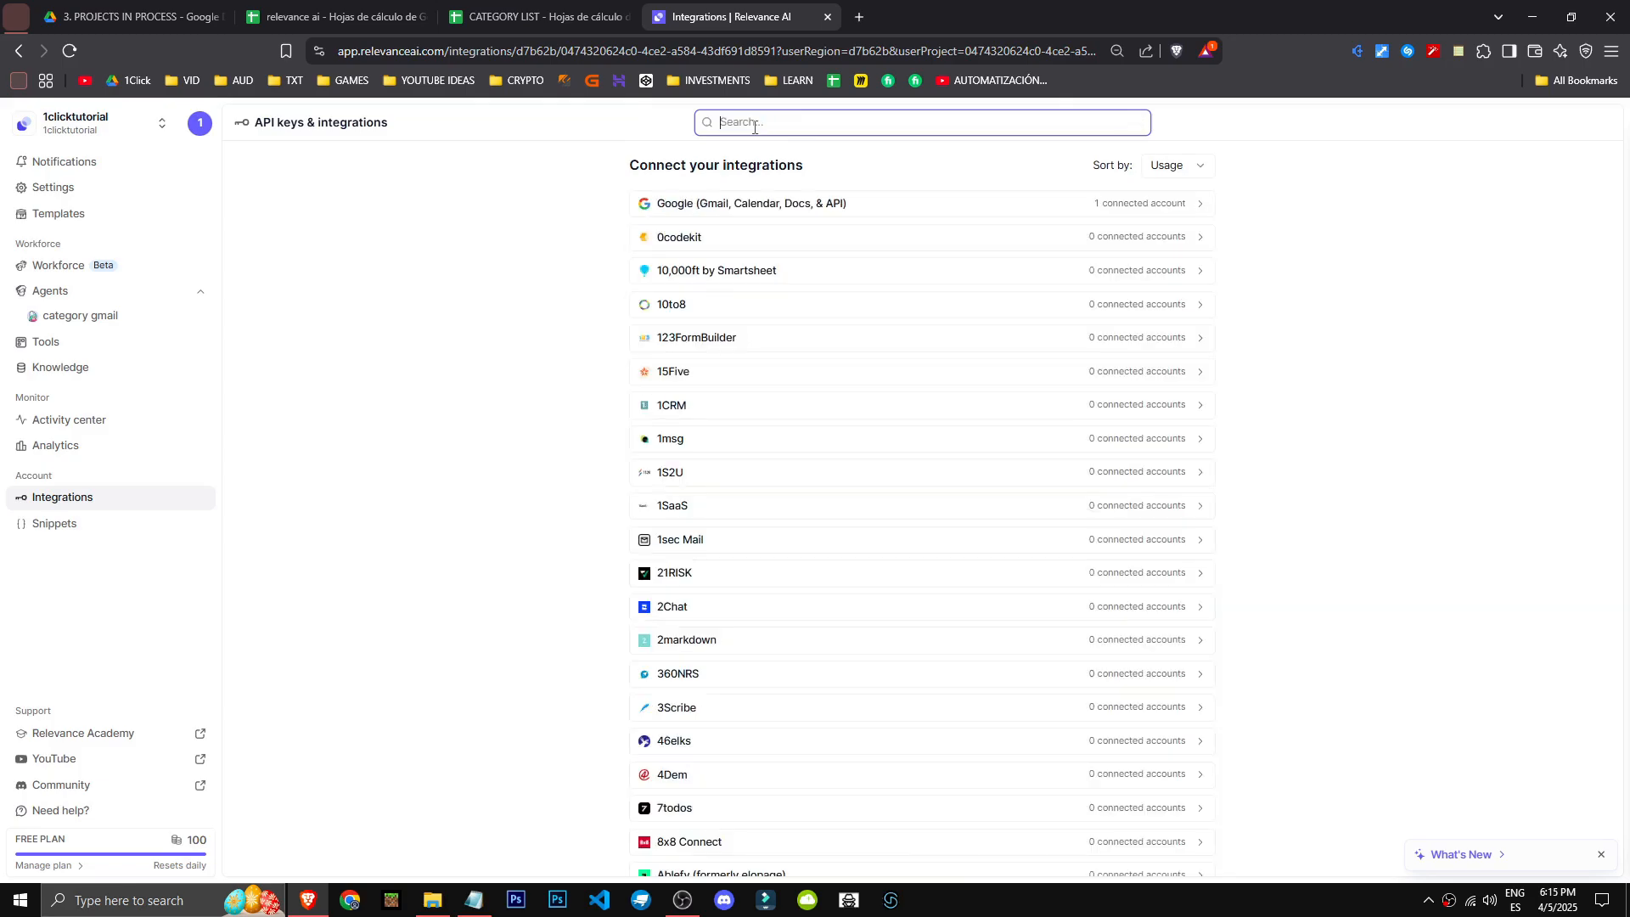
pyautogui.write('hubspot')
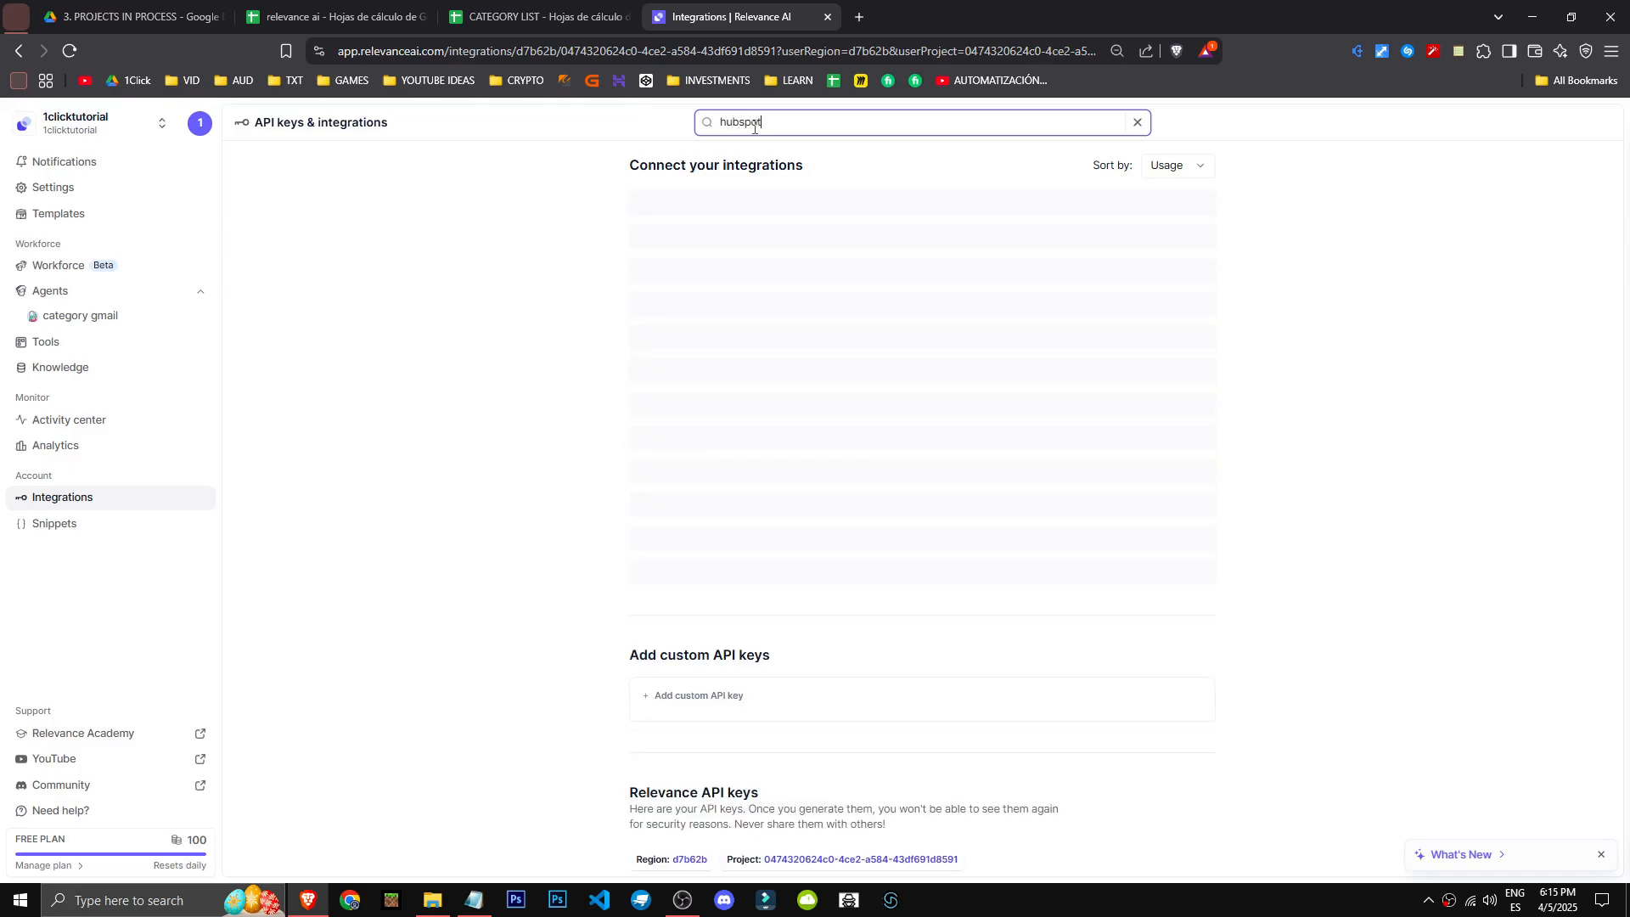
pyautogui.hotkey('ctrl', 'a')
pyautogui.press('BackSpace')
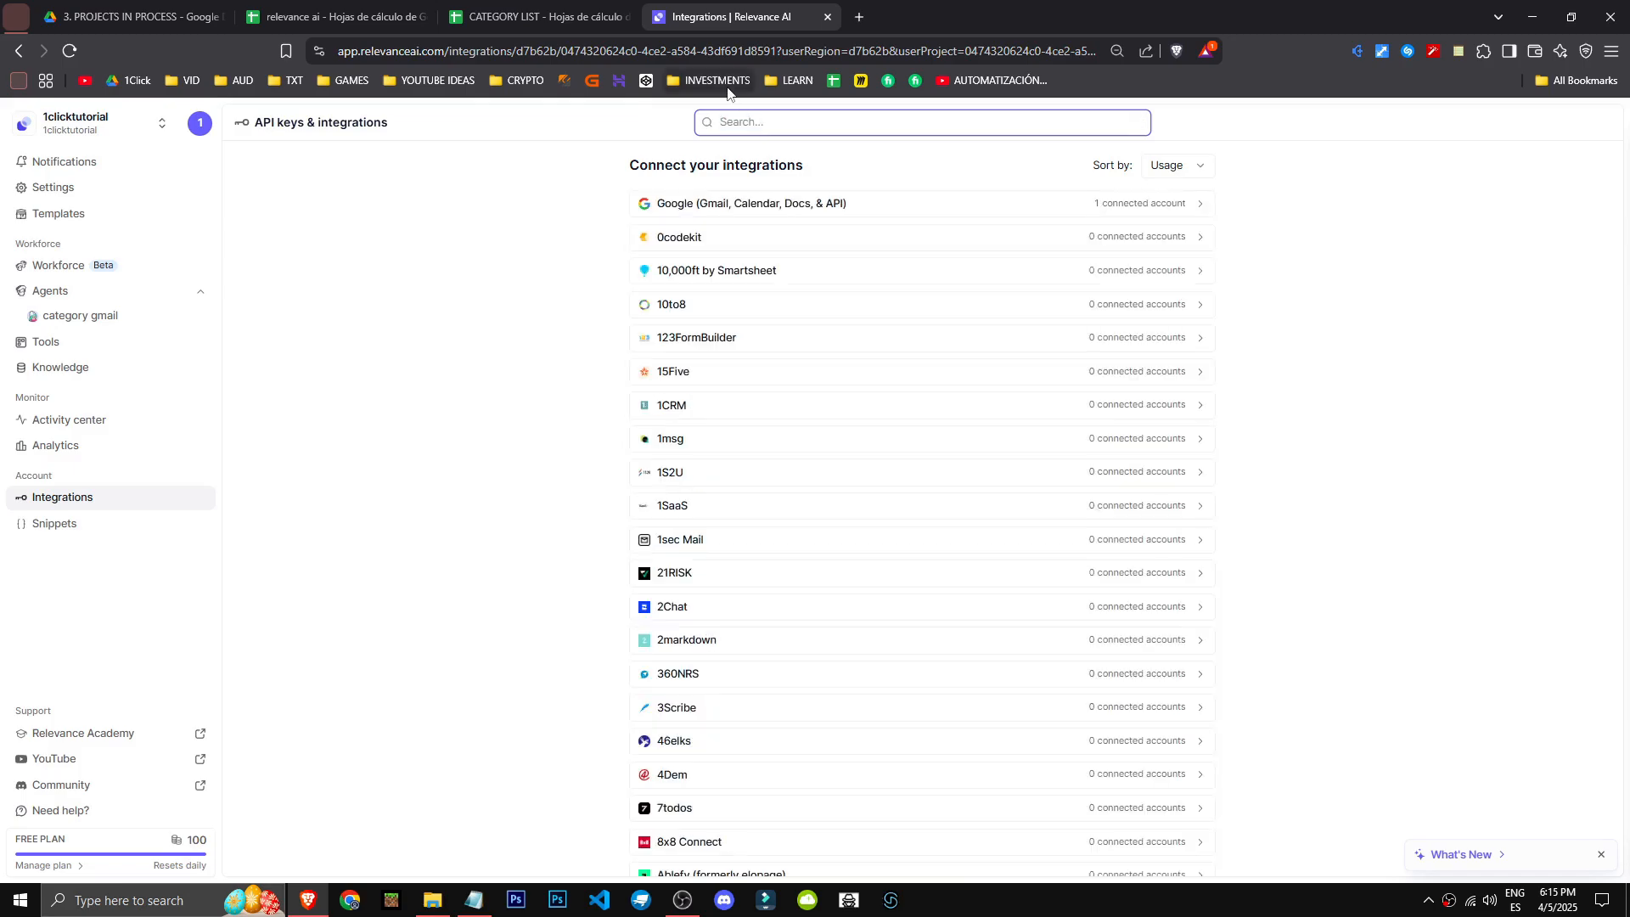
# - Search the integrations for open, claude and anthro in turn, and clear the search
pyautogui.write('open')
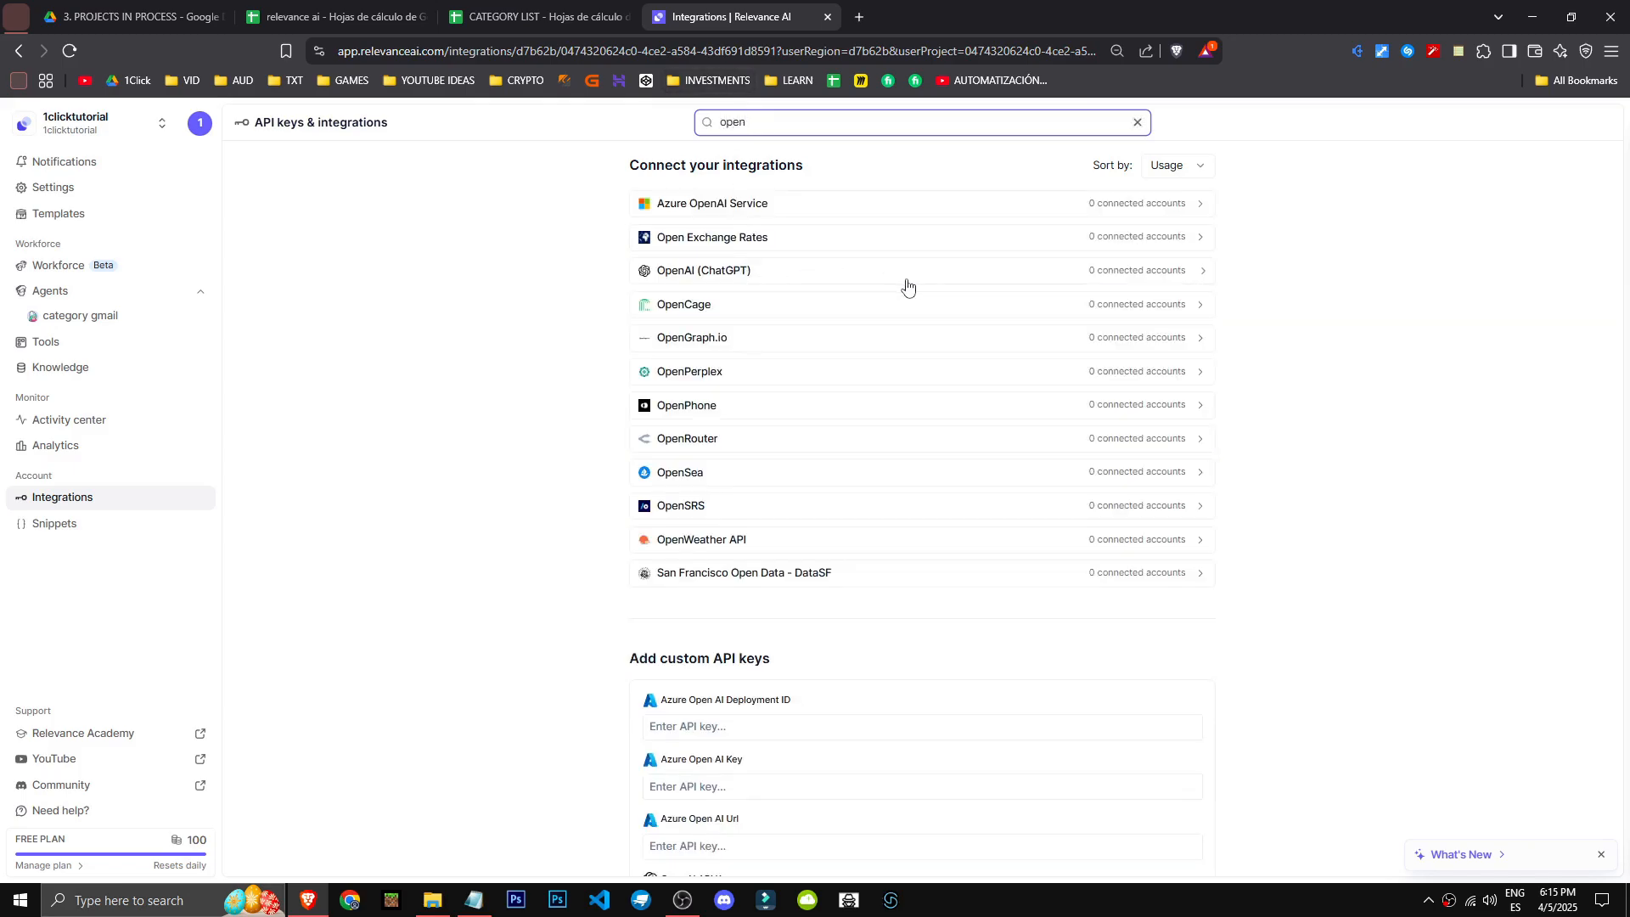
pyautogui.hotkey('ctrl', 'a')
pyautogui.write('claude')
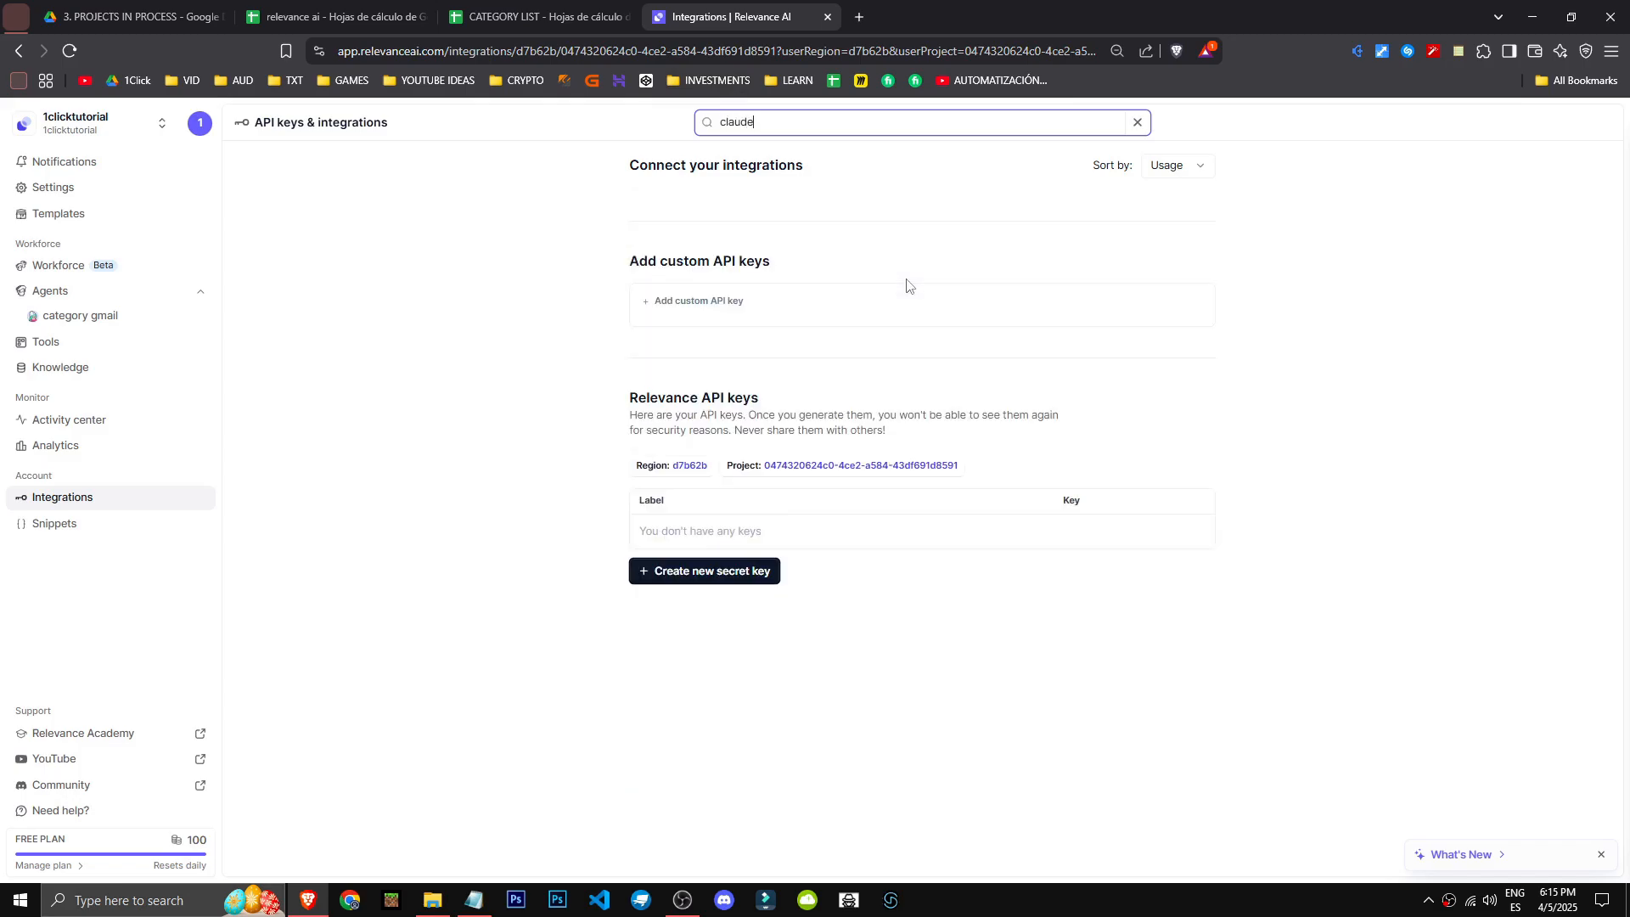
pyautogui.hotkey('ctrl', 'a')
pyautogui.write('anthr')
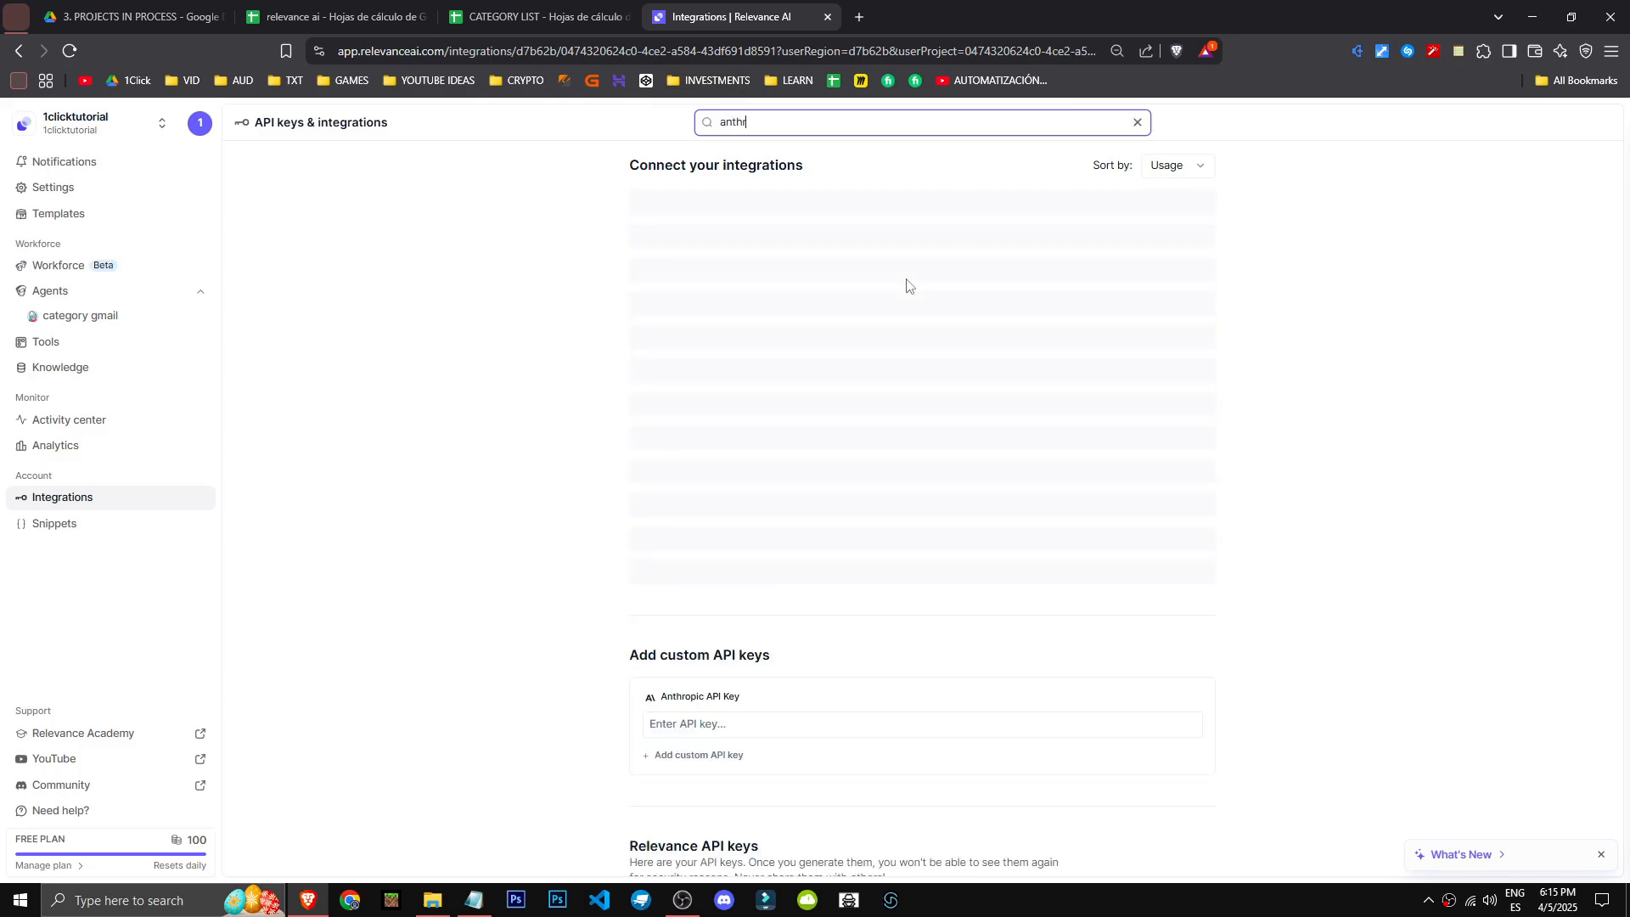
pyautogui.write('o')
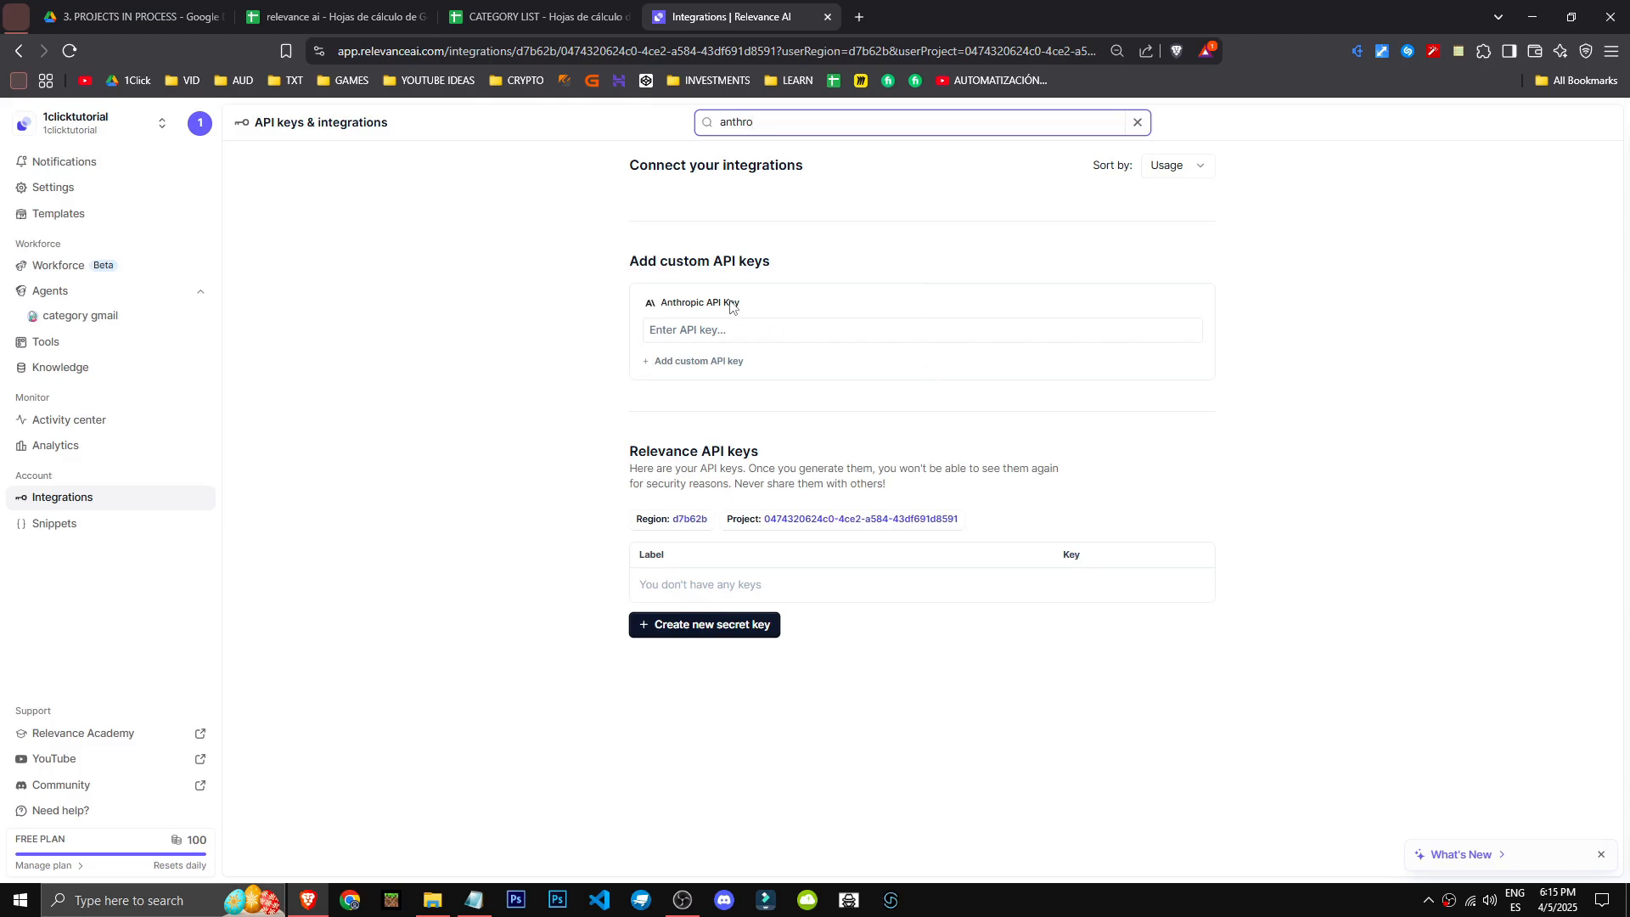
pyautogui.hotkey('ctrl', 'a')
pyautogui.press('BackSpace')
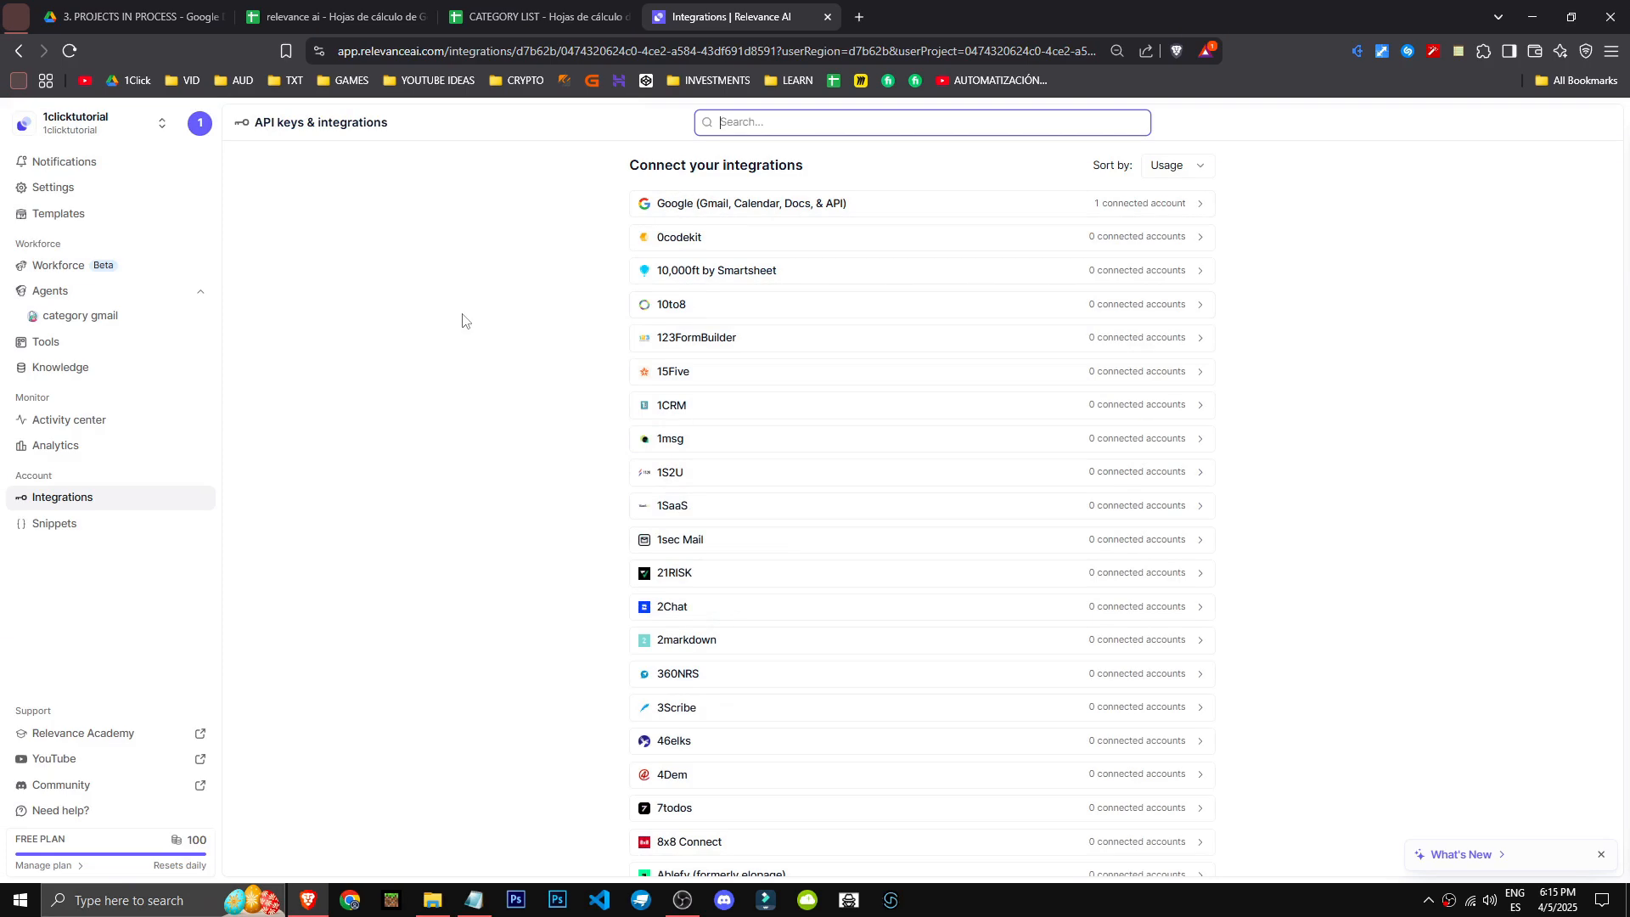
# - Open the Google (Gmail, Calendar, Docs, & API) integration, bring up the account sign-in for a new integration, and dismiss it
pyautogui.scroll(-20, 466, 619)
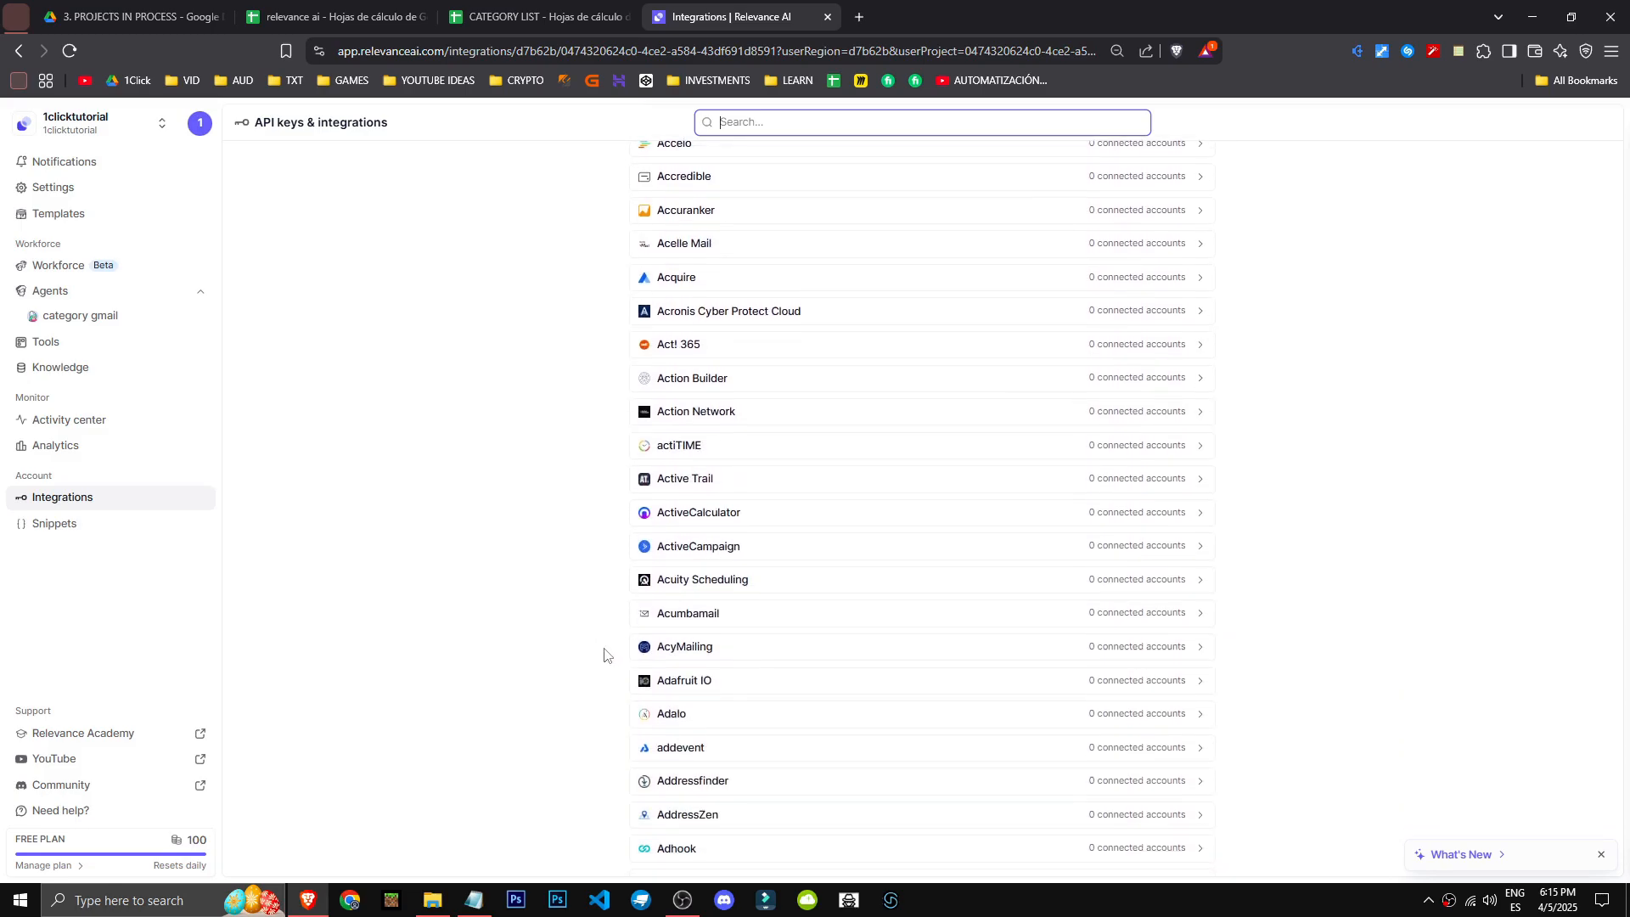
pyautogui.scroll(20, 594, 671)
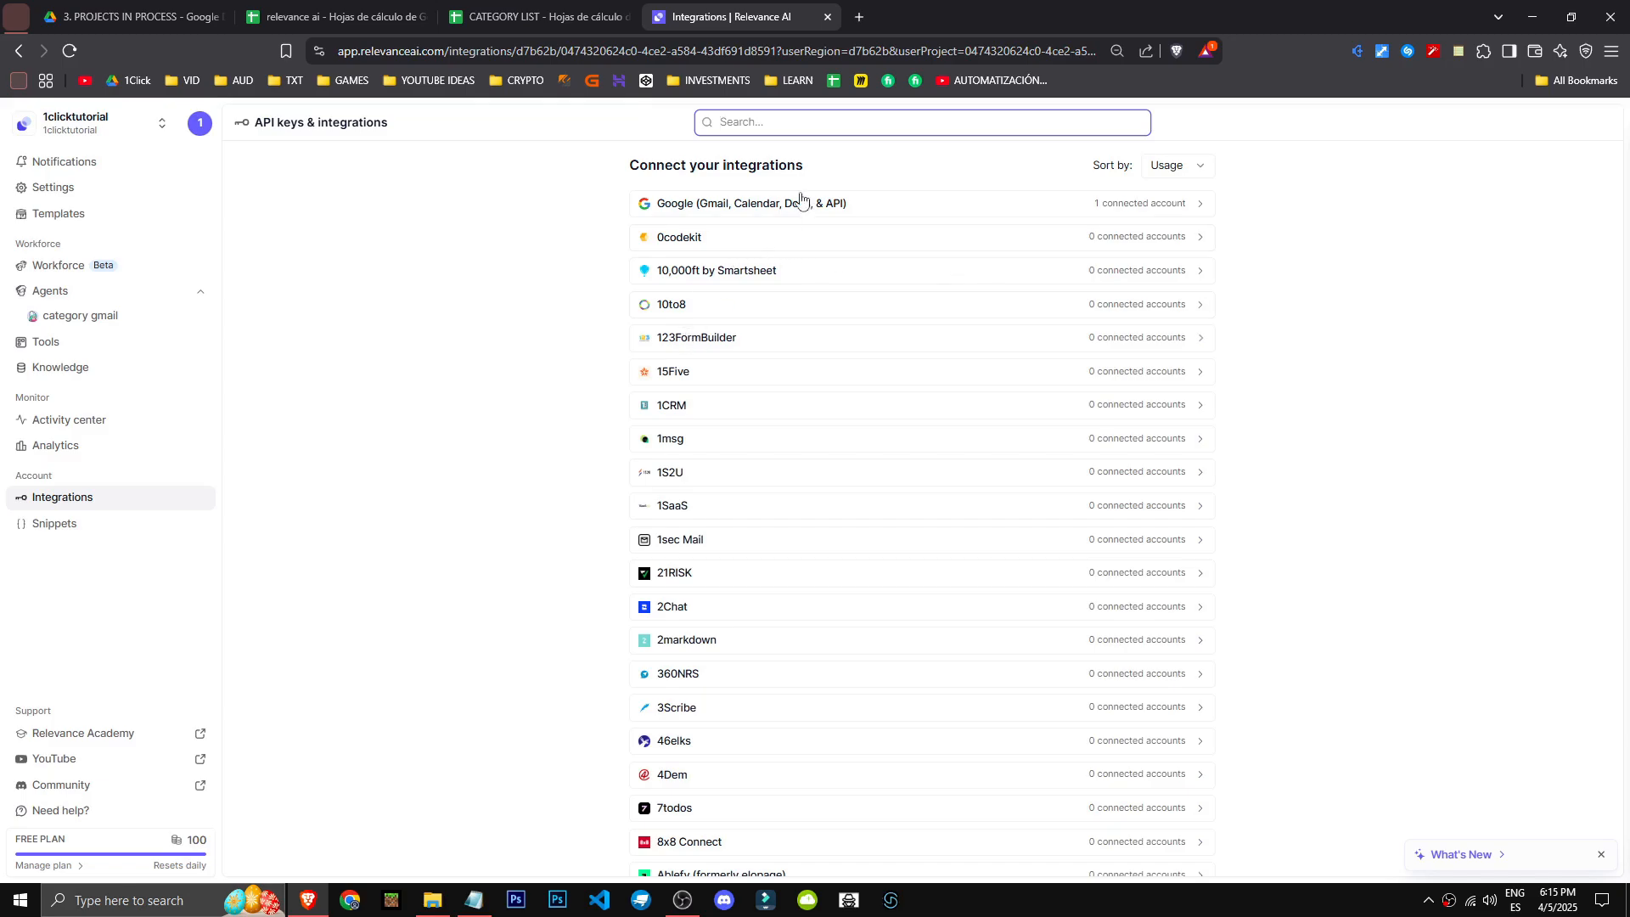
pyautogui.click(822, 130)
pyautogui.click(732, 208)
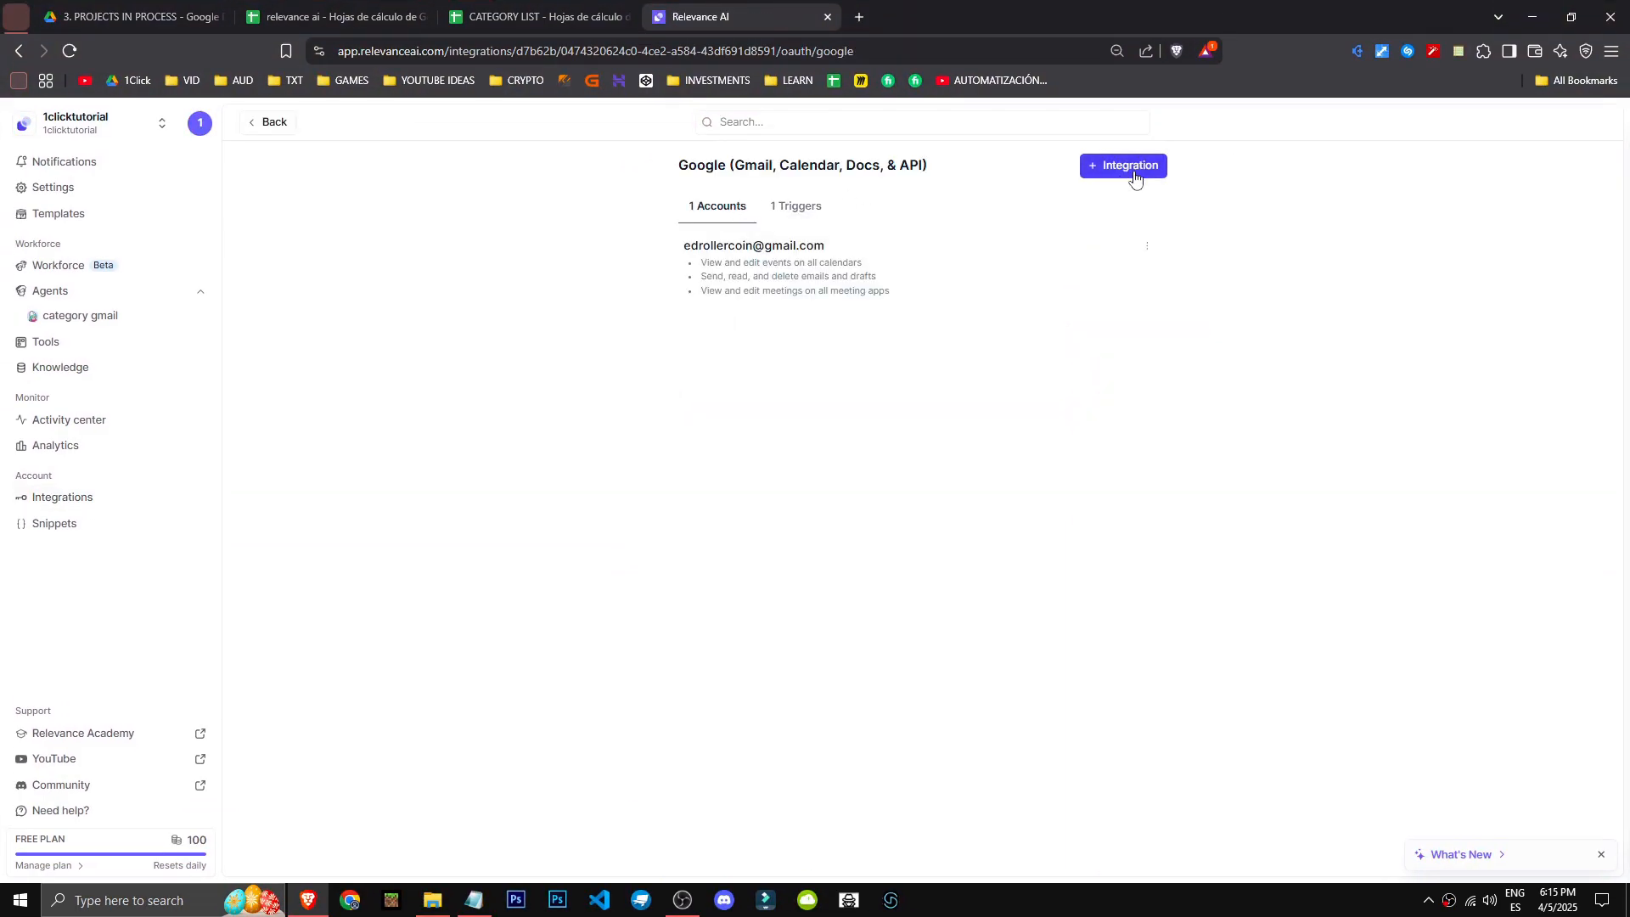
pyautogui.click(1135, 178)
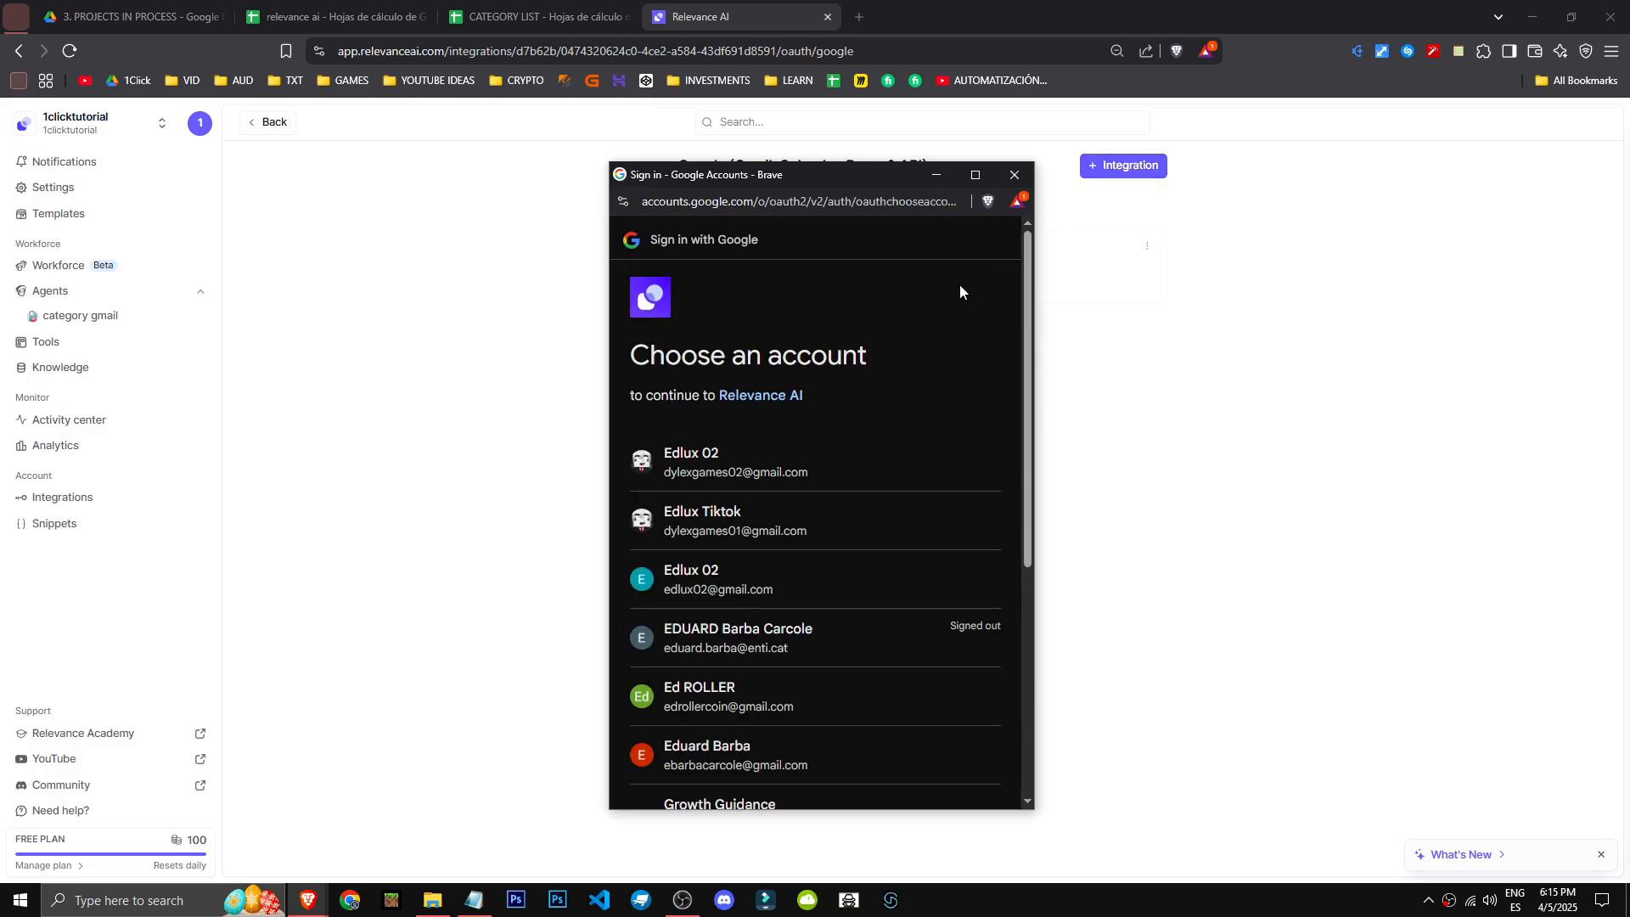
pyautogui.moveTo(772, 174); pyautogui.dragTo(1048, 567)
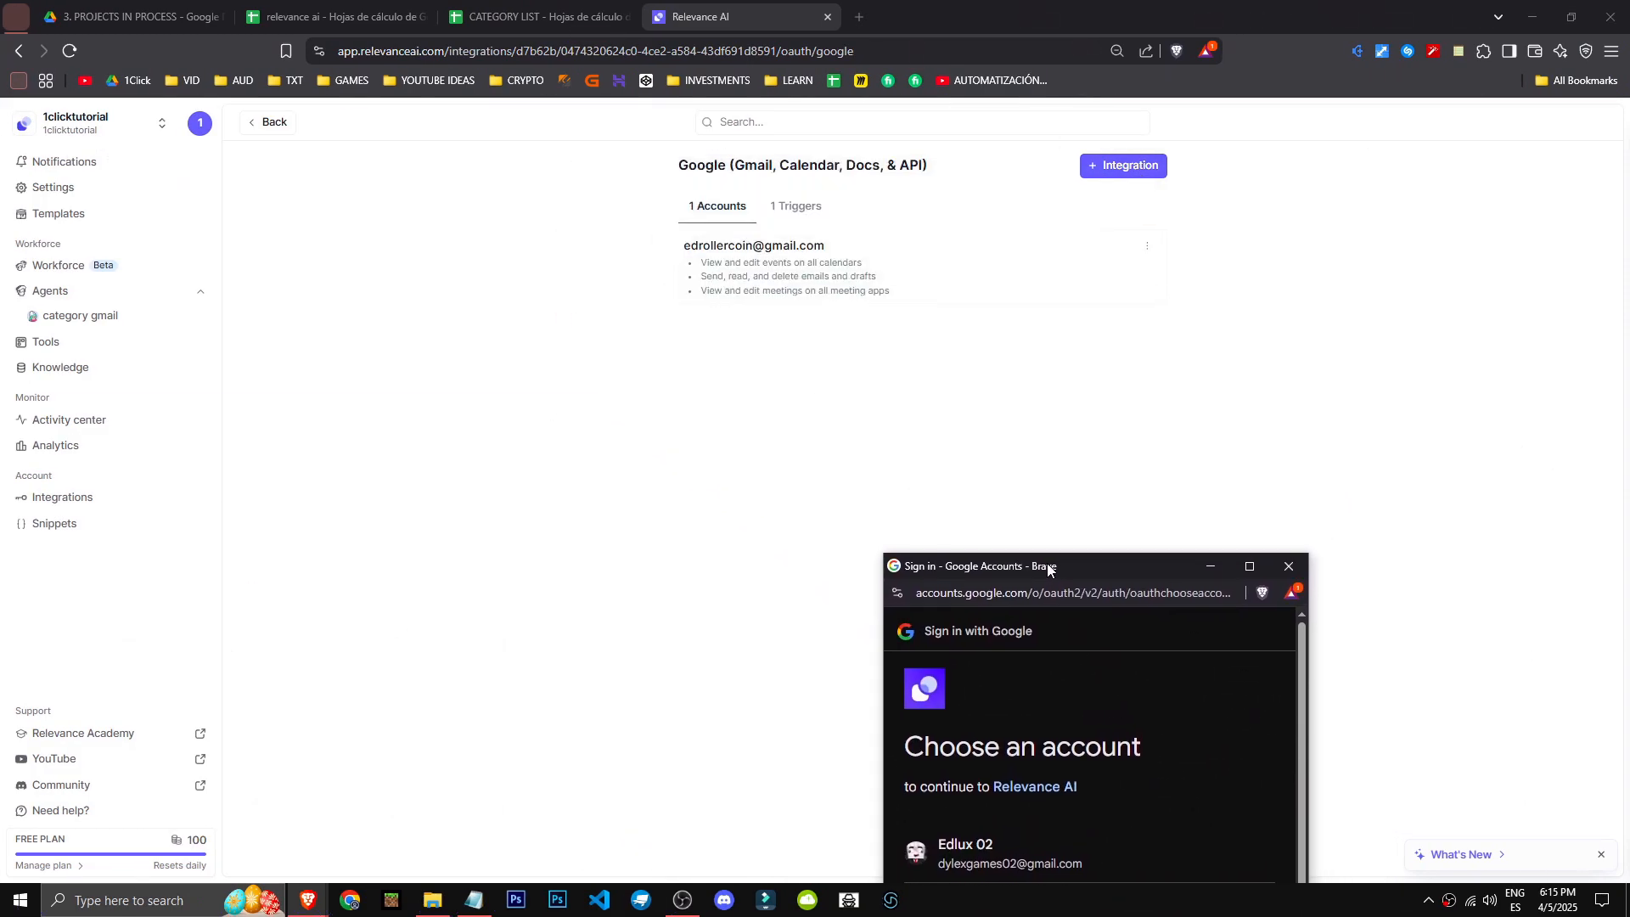
pyautogui.click(1289, 567)
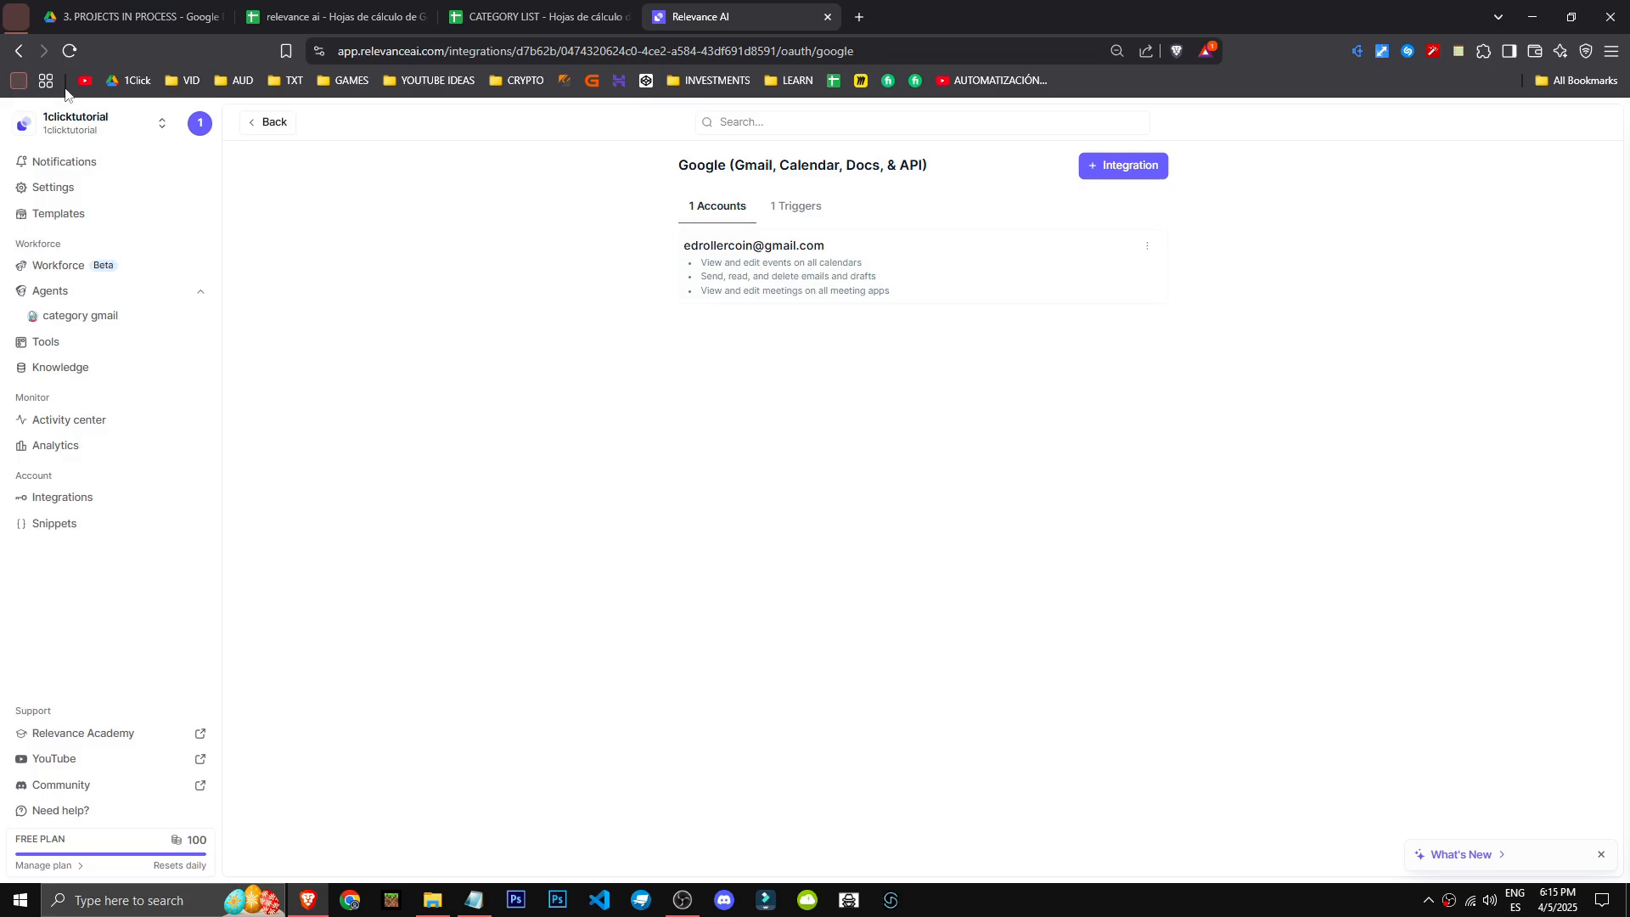
# - Return to the integrations list, search for chatgpt and open the OpenAI (ChatGPT) integration
pyautogui.scroll(-6, 934, 340)
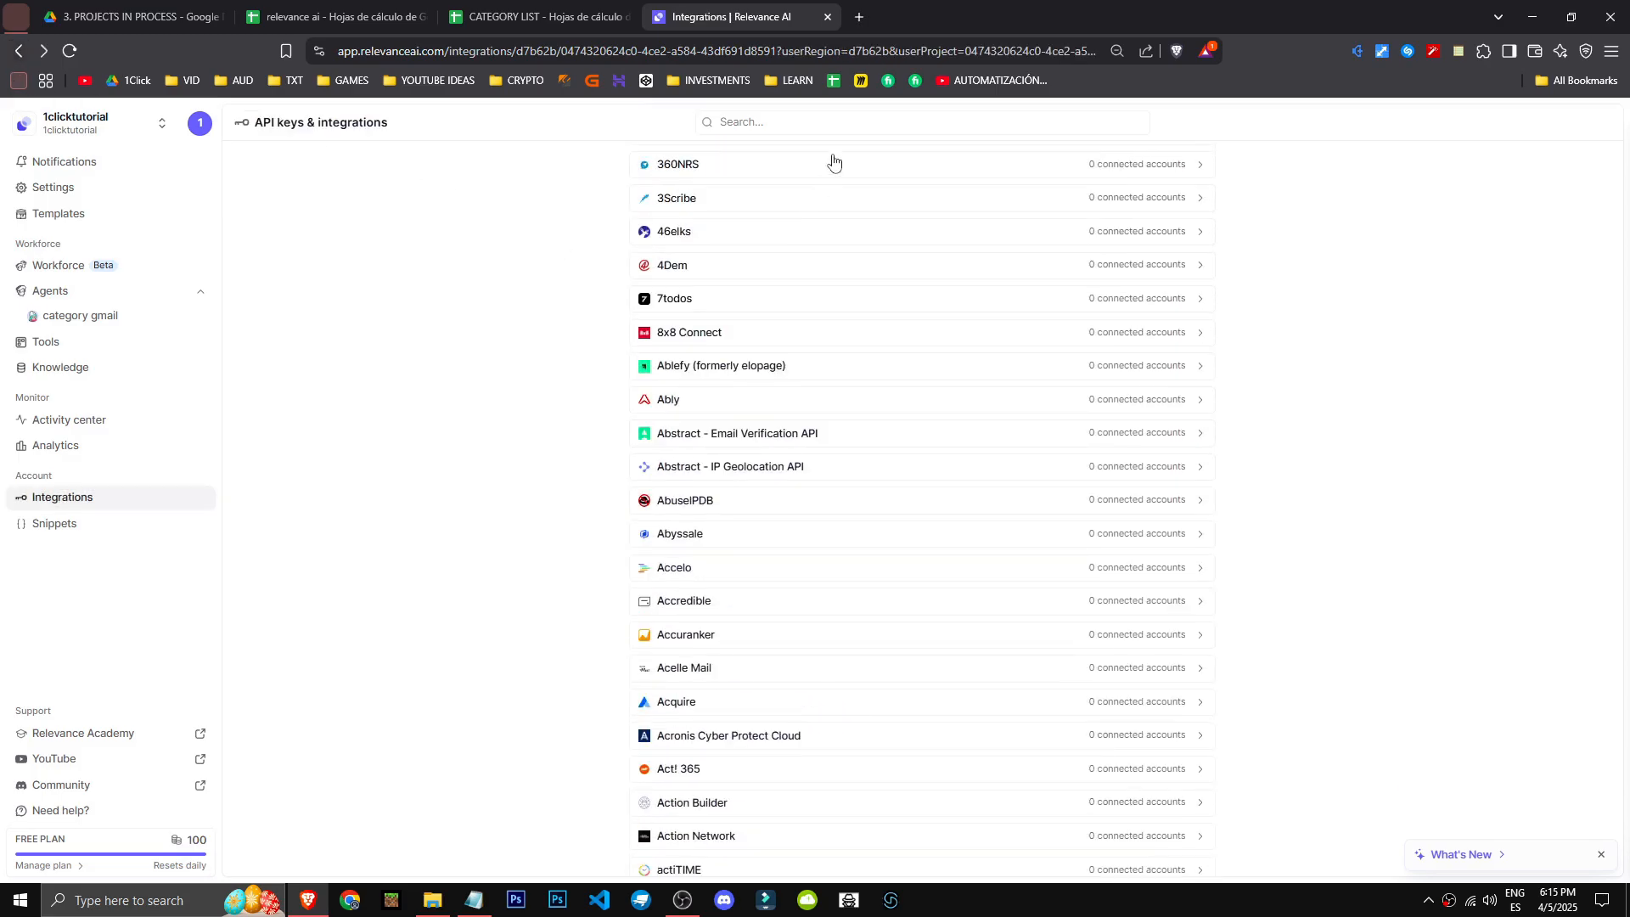
pyautogui.click(837, 128)
pyautogui.write('chat')
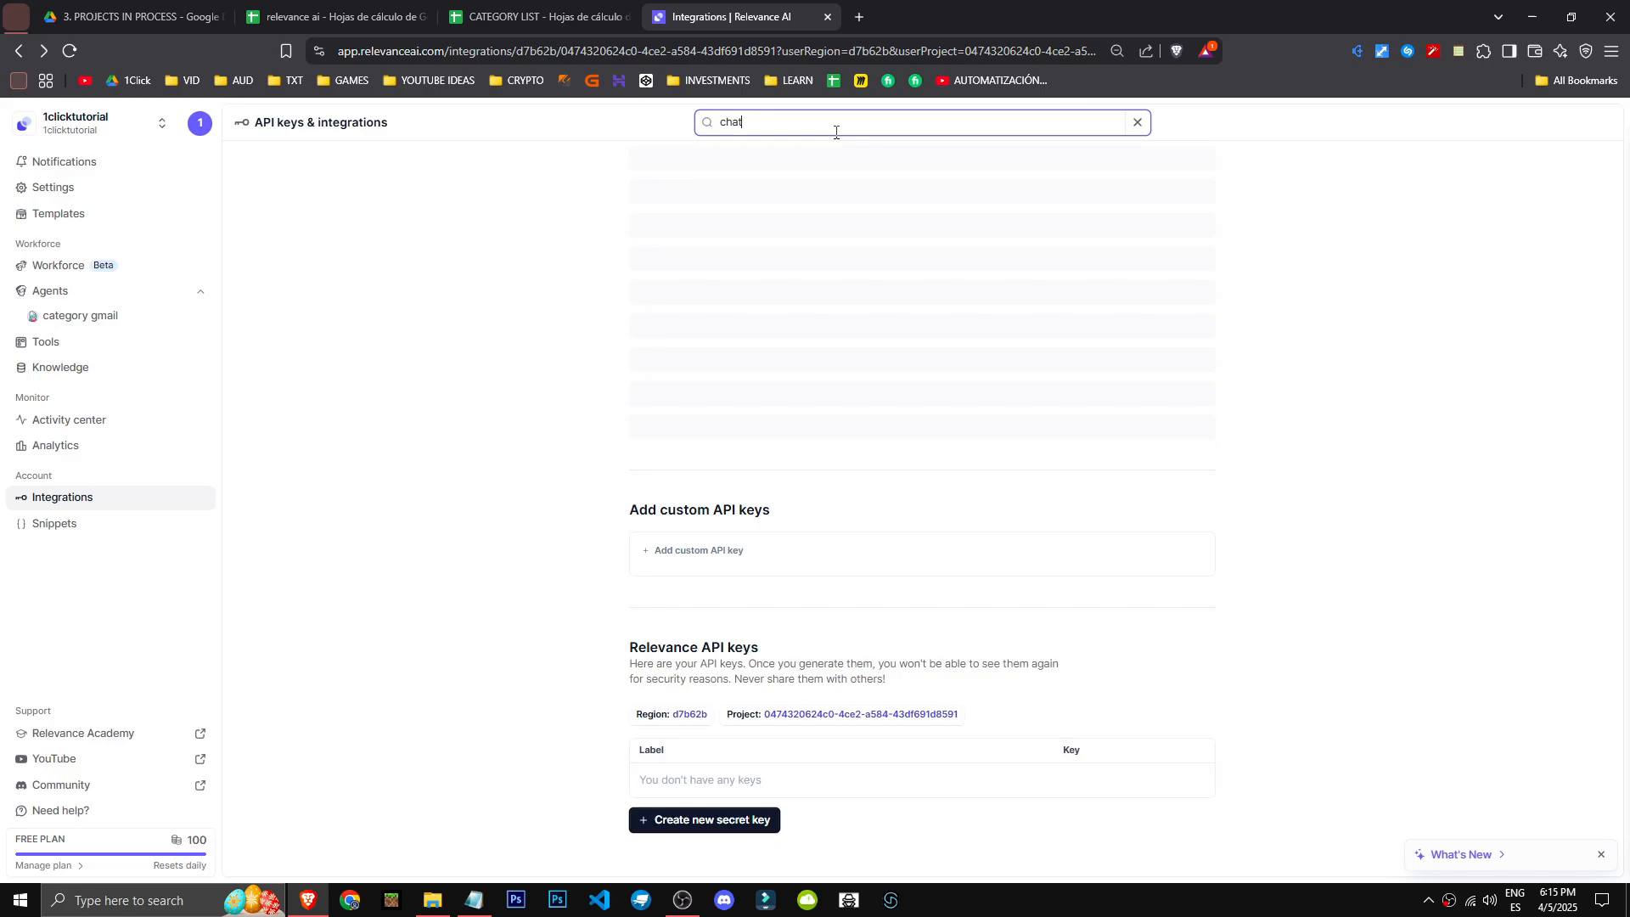
pyautogui.scroll(5, 843, 404)
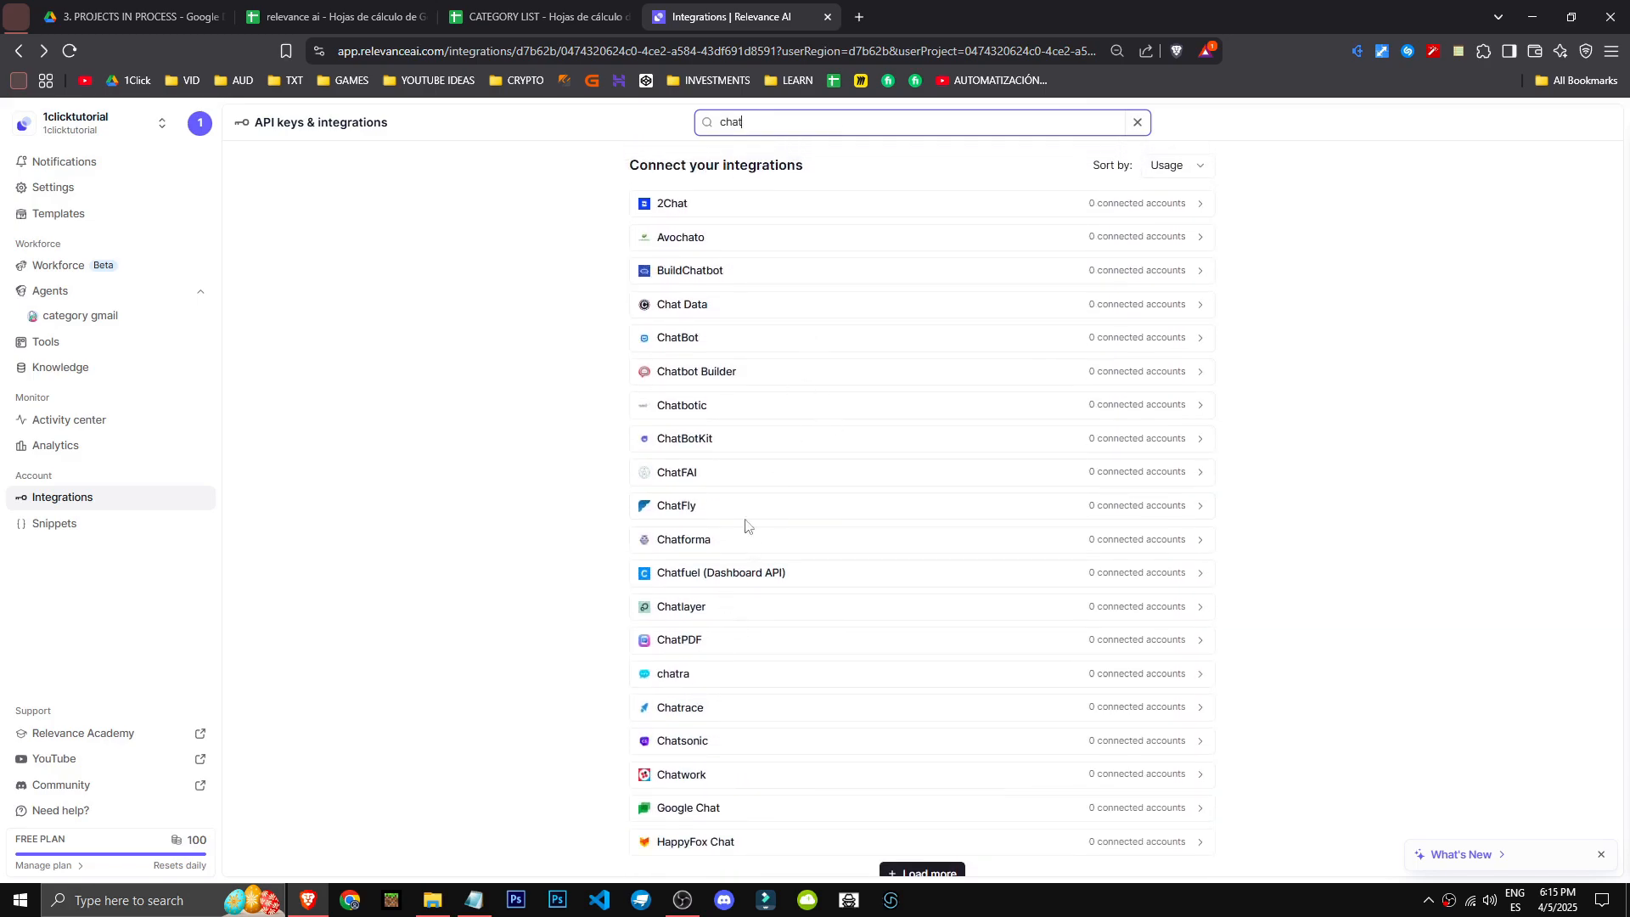
pyautogui.write('gpt')
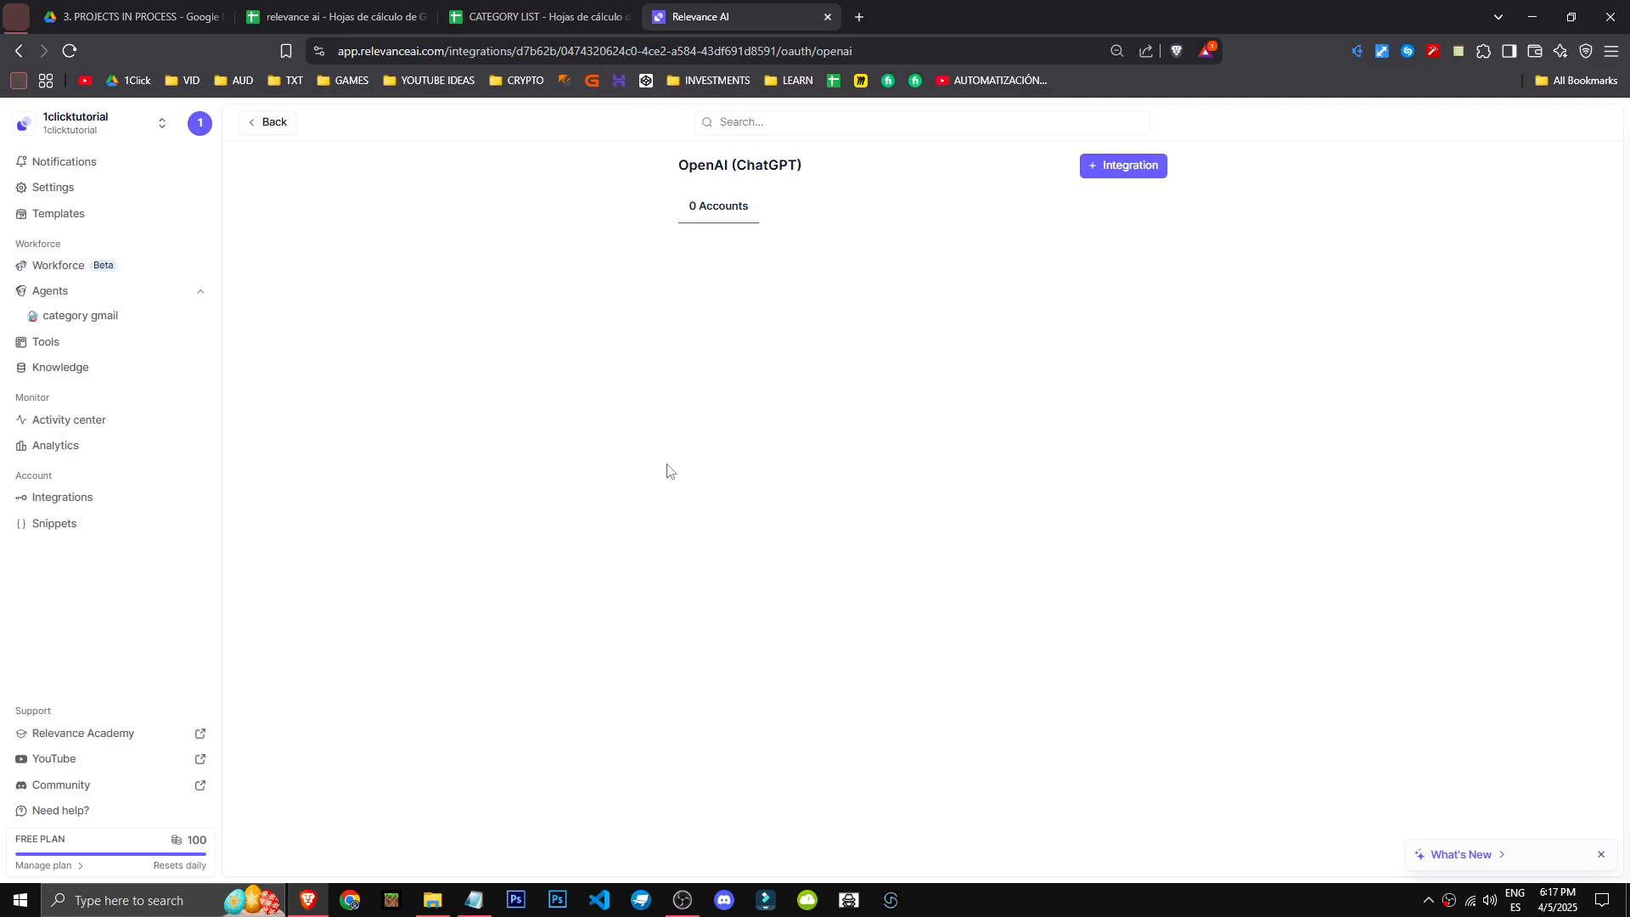
# - Open the plan management overview, show monthly pricing and examine the features included in the Pro plan
pyautogui.click(62, 863)
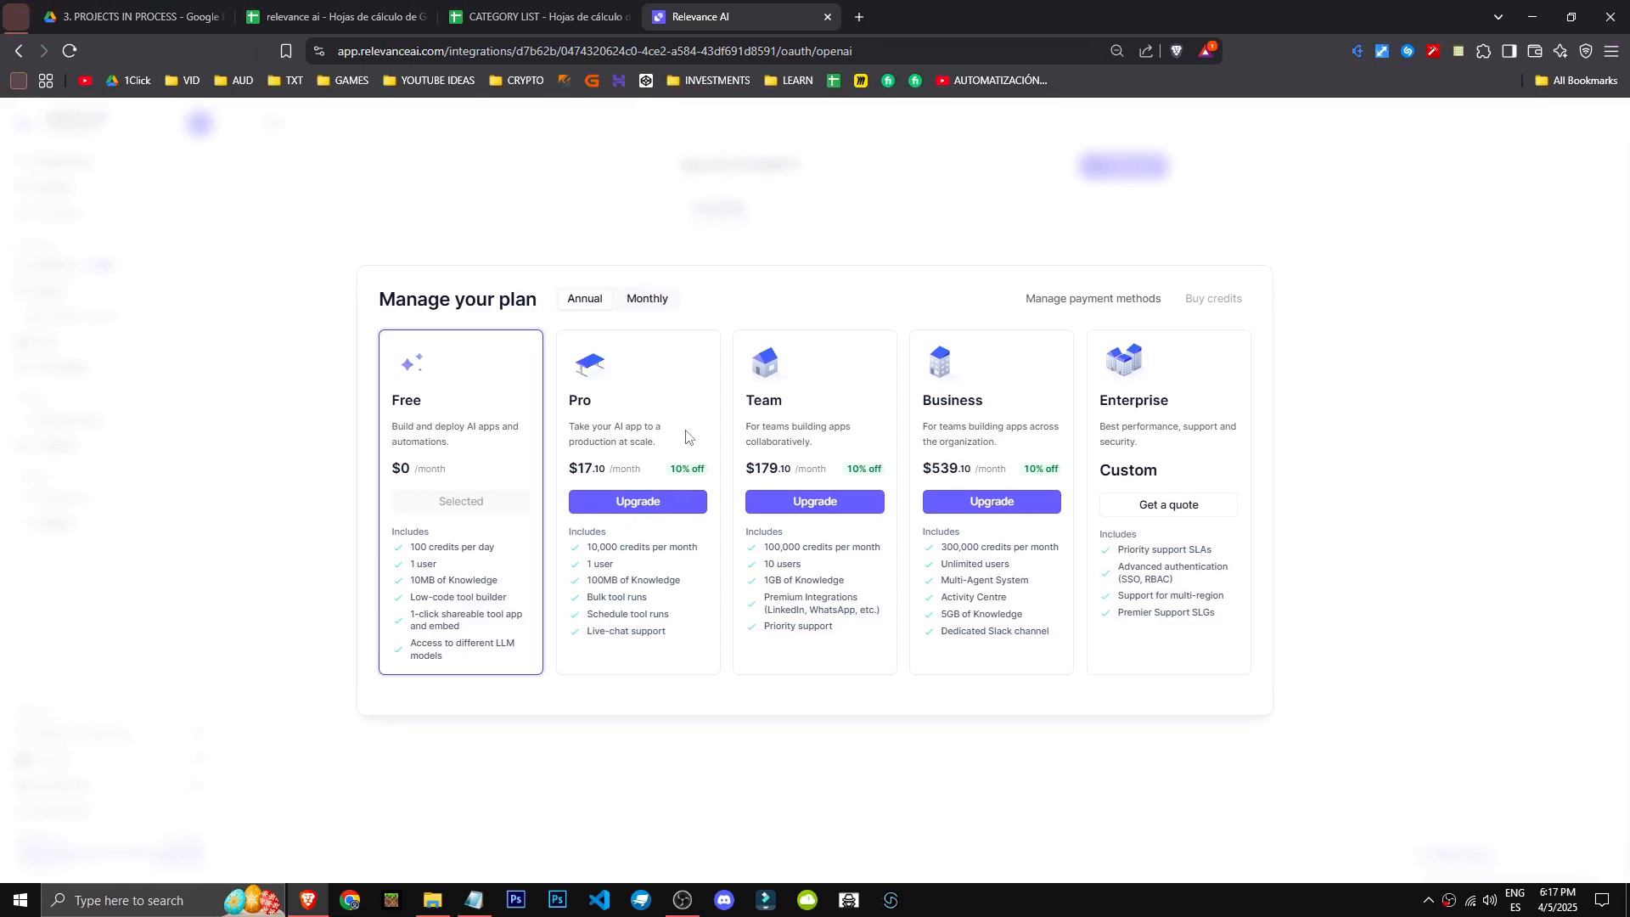
pyautogui.click(647, 298)
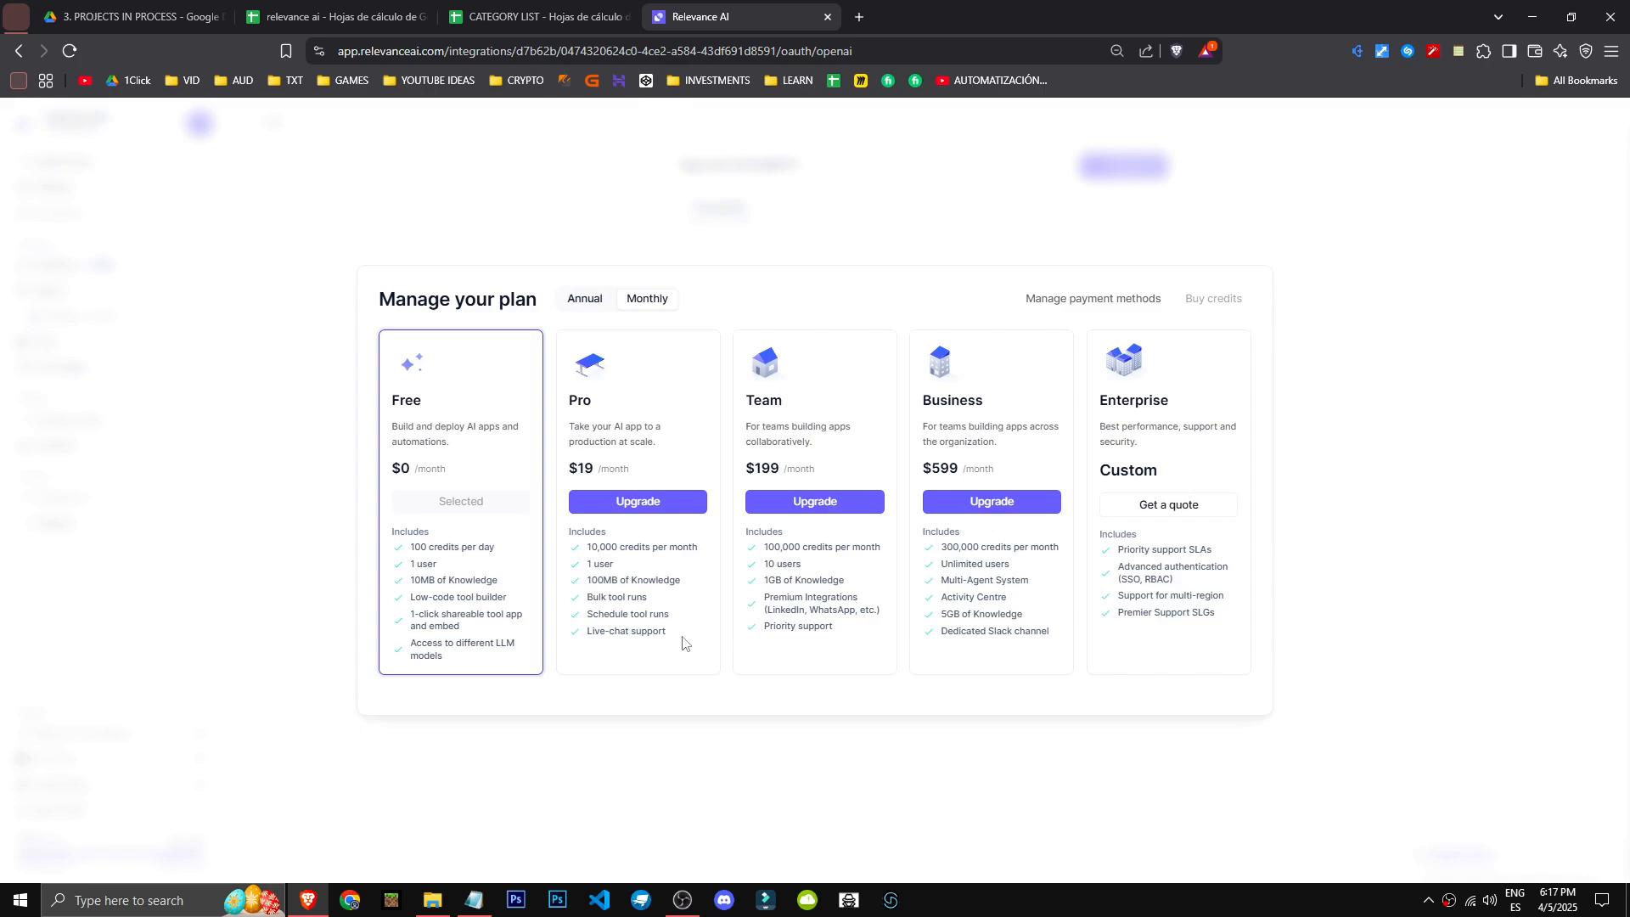
pyautogui.moveTo(586, 597); pyautogui.dragTo(641, 605)
pyautogui.click(641, 604)
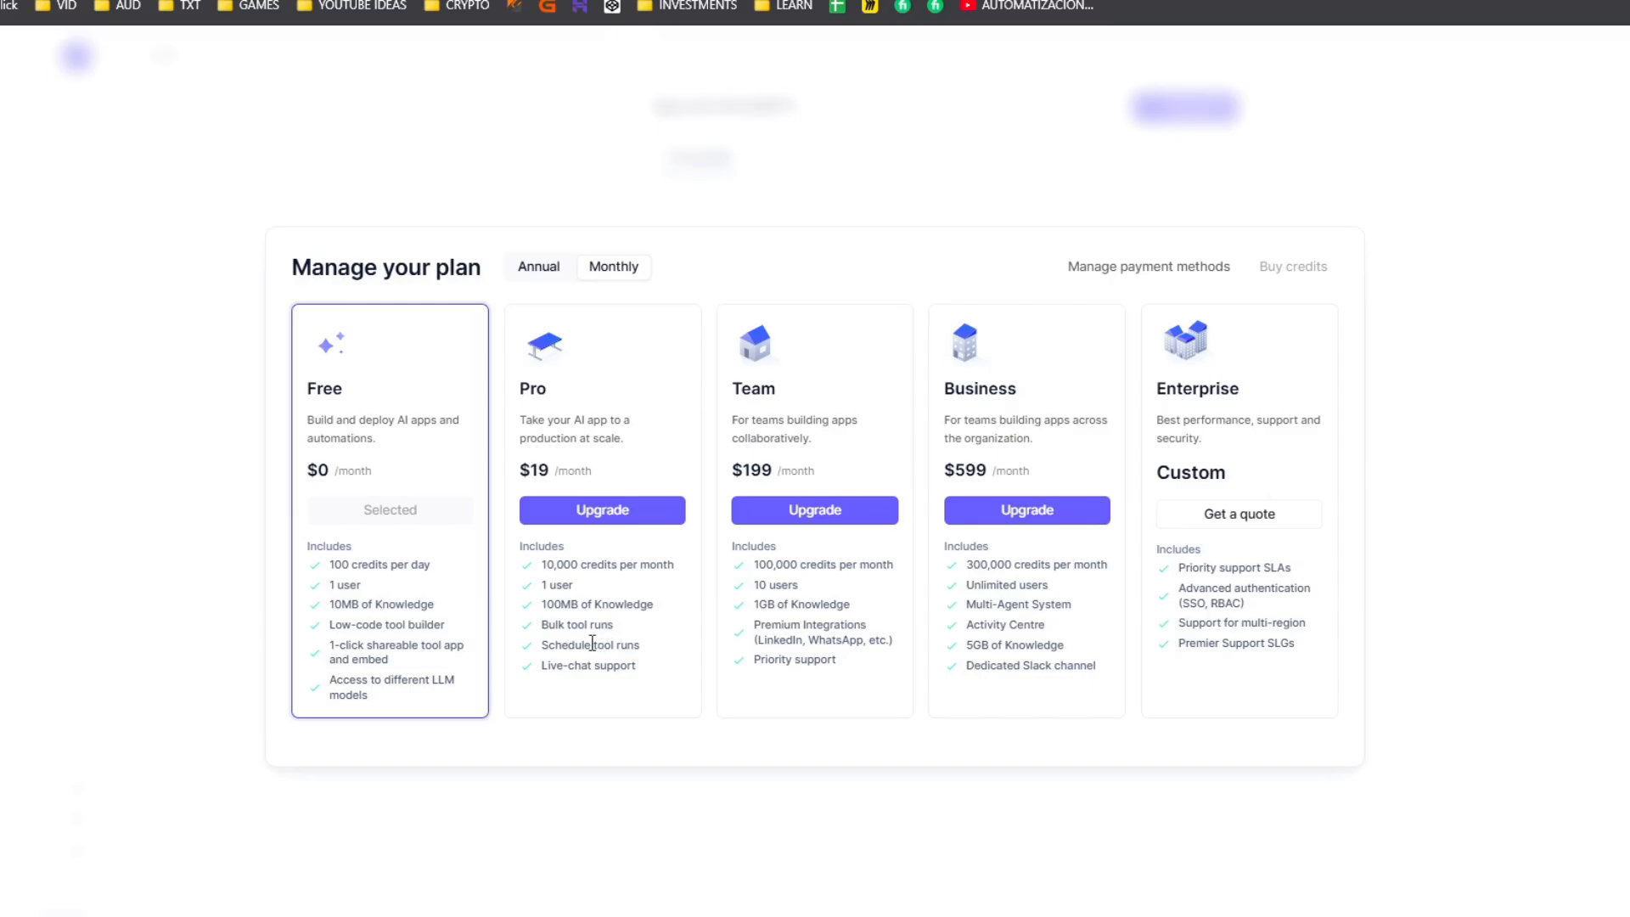
pyautogui.moveTo(543, 647); pyautogui.dragTo(654, 632)
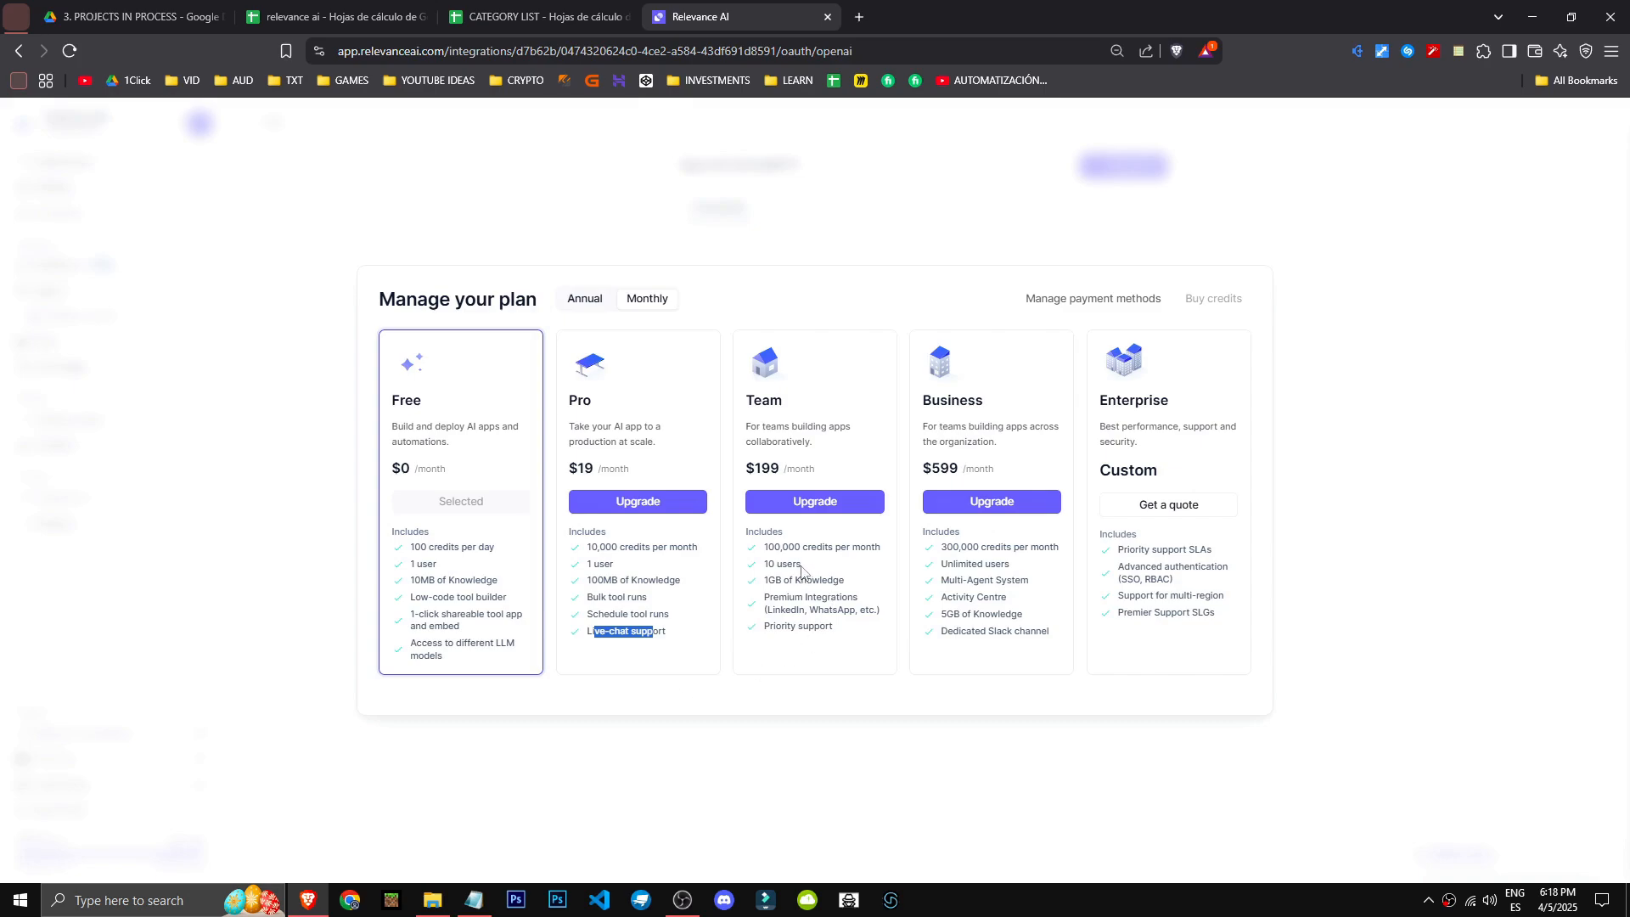
# - Examine the Team plan's features, including its credits, knowledge storage, premium integrations and priority support
pyautogui.moveTo(771, 547); pyautogui.dragTo(849, 554)
pyautogui.moveTo(763, 581); pyautogui.dragTo(883, 613)
pyautogui.click(754, 602)
pyautogui.moveTo(757, 600); pyautogui.dragTo(871, 622)
pyautogui.click(788, 624)
pyautogui.moveTo(768, 612); pyautogui.dragTo(862, 619)
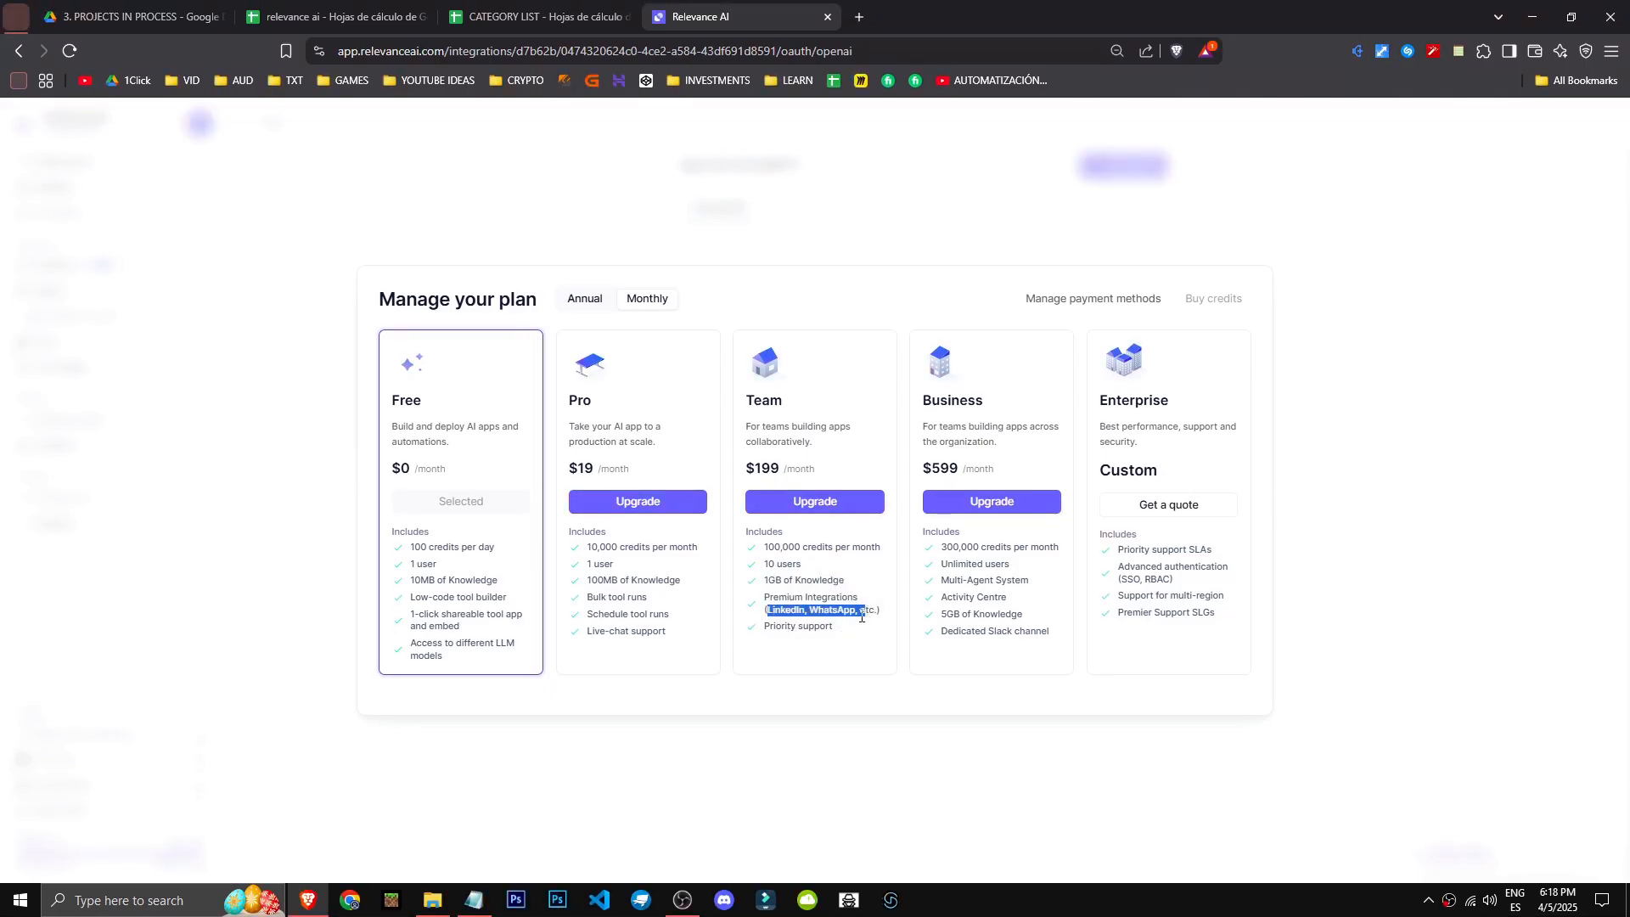
pyautogui.click(774, 626)
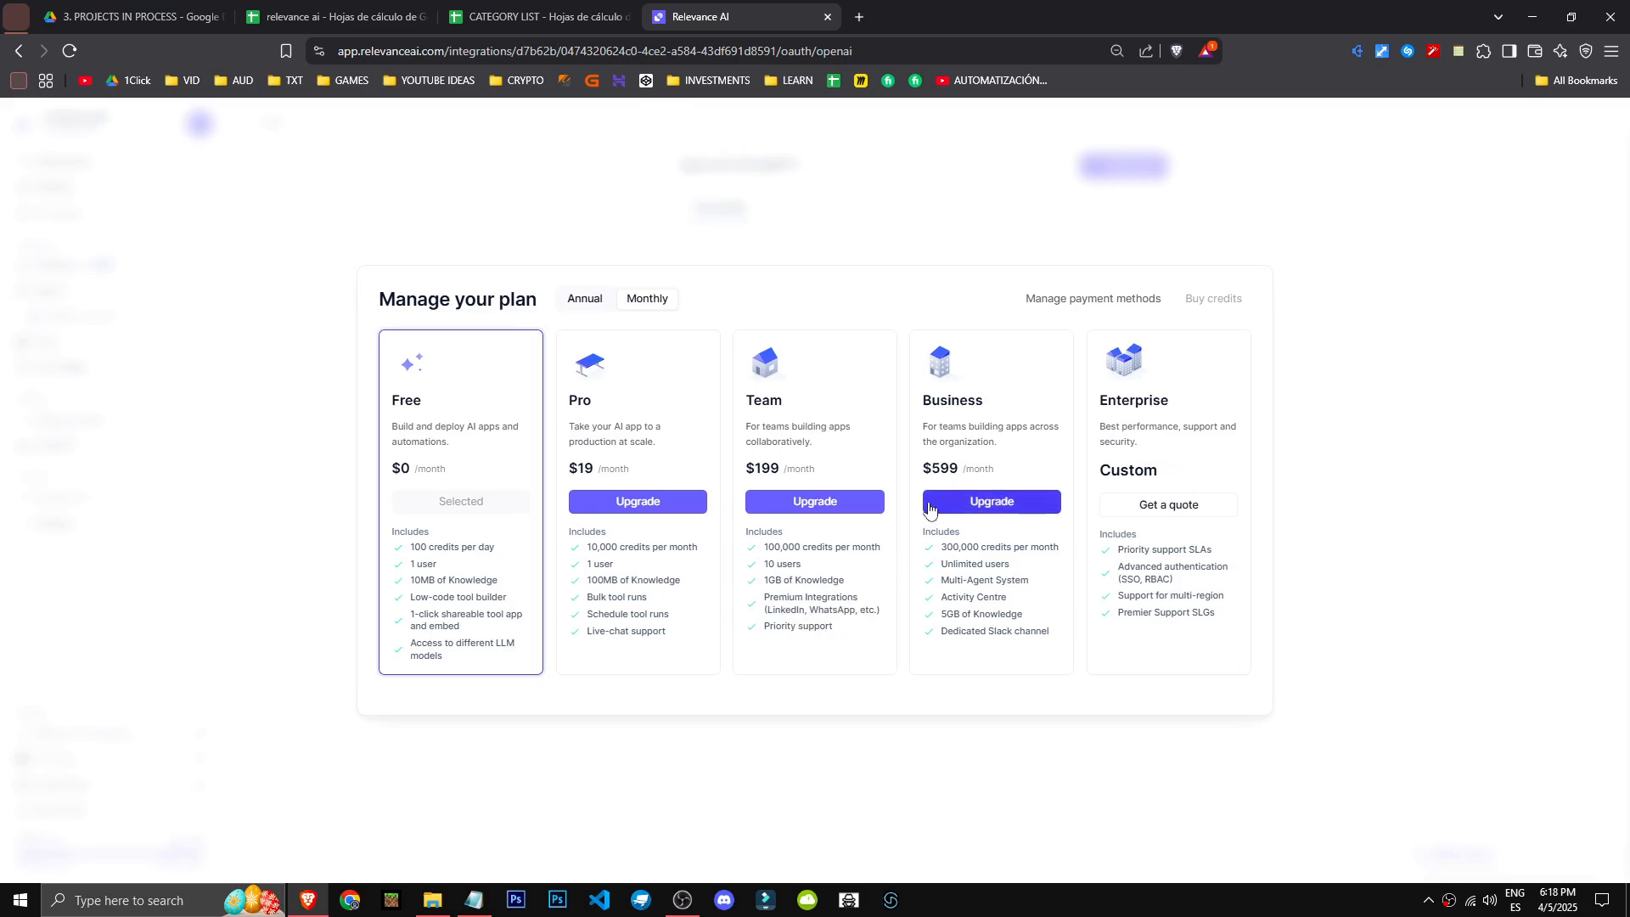